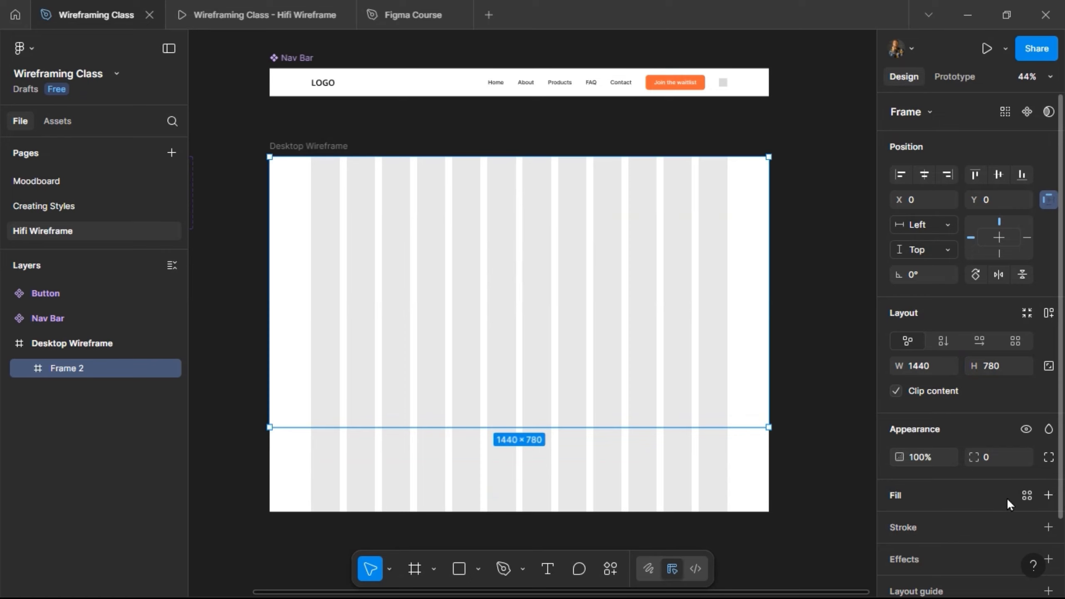
Temporarily apply the Grey colour style to Frame 2 for a prototype preview, and remove the fill again.
left_click(1026, 495)
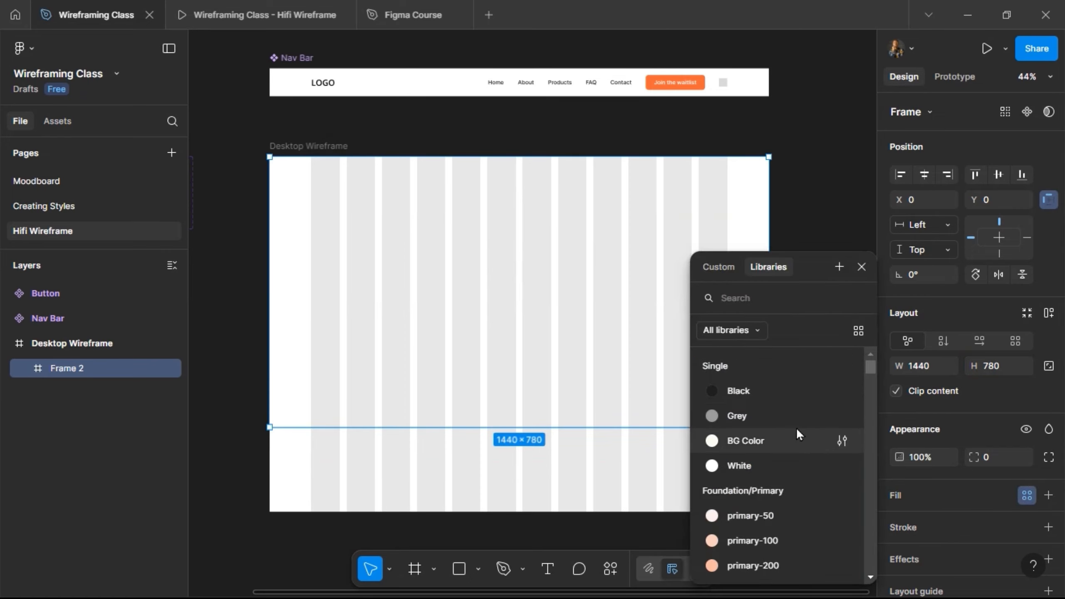
left_click(793, 416)
left_click(209, 21)
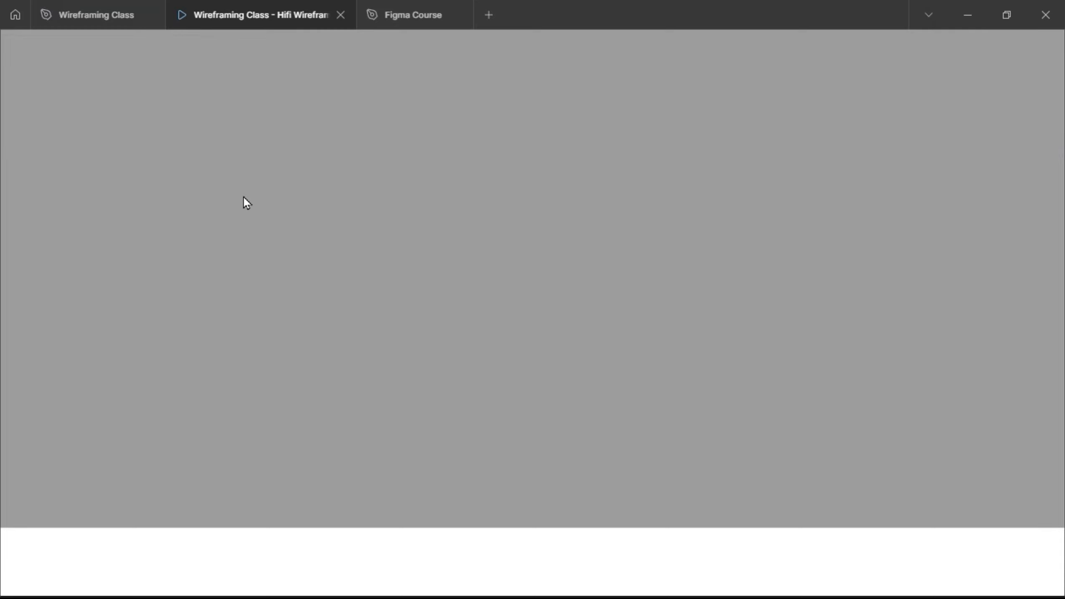
left_click(90, 23)
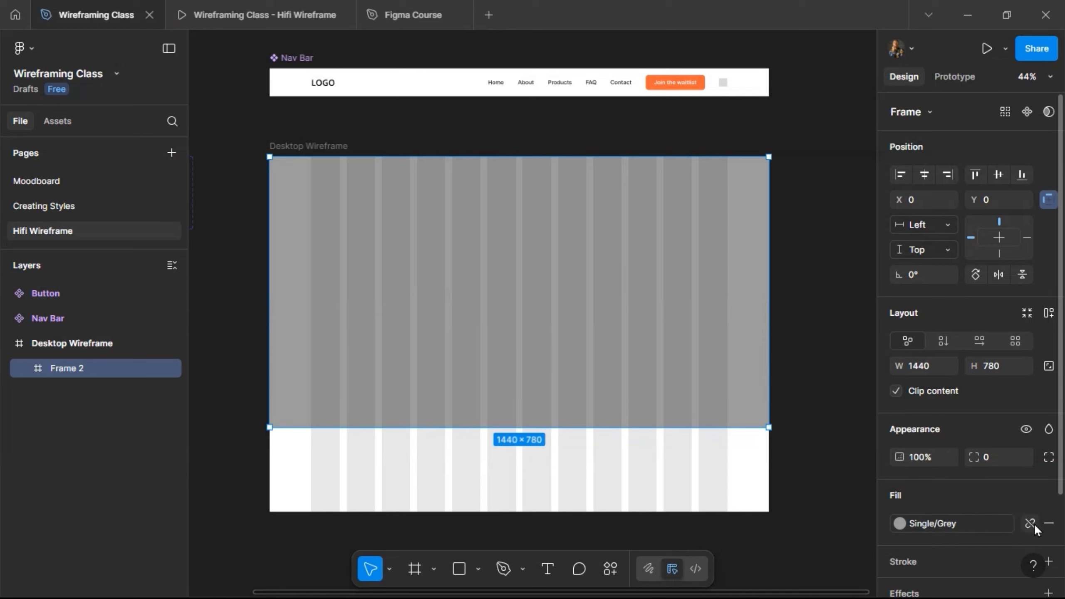
left_click(1048, 524)
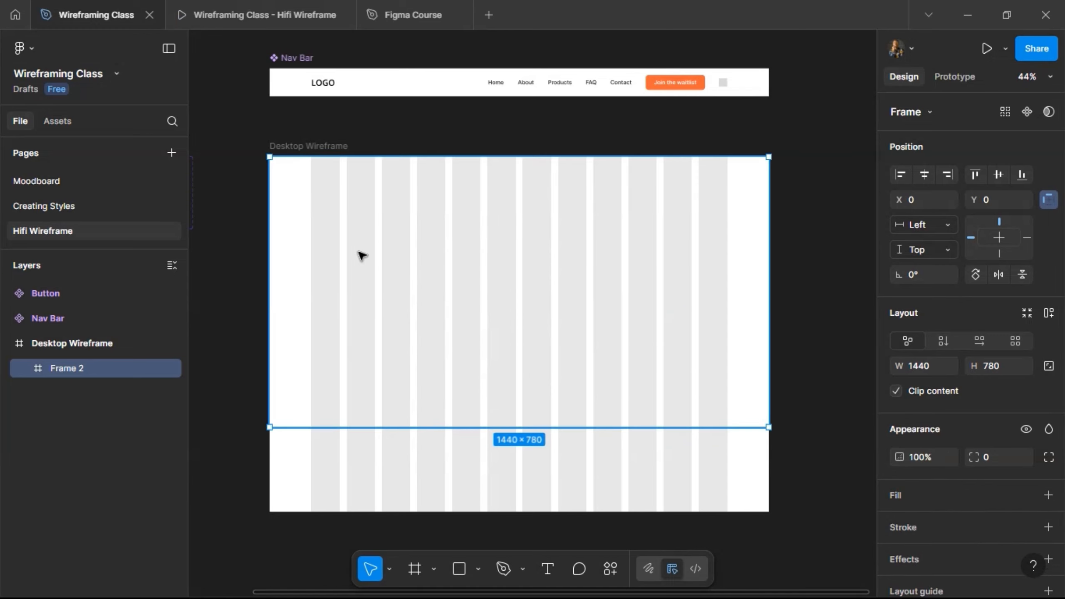
Rename the Frame 2 layer to "Herosection".
double_click(65, 369)
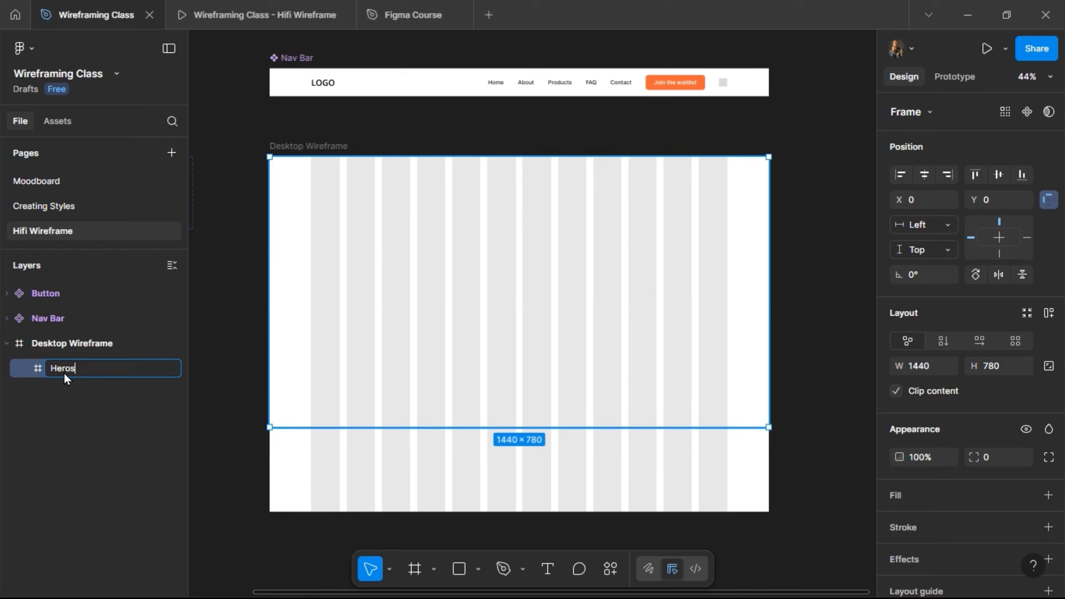
type("Herosection")
key("Return")
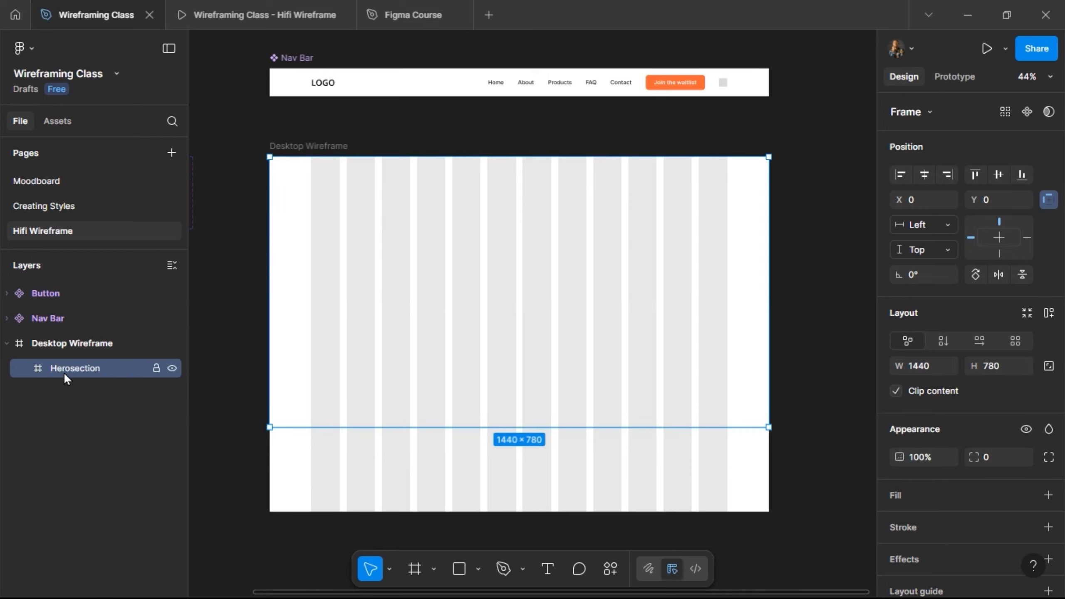
Add a text layer inside the Herosection frame reading "Fresh groceries, from the farm to your doorstep.".
scroll(349, 254, "up", 3)
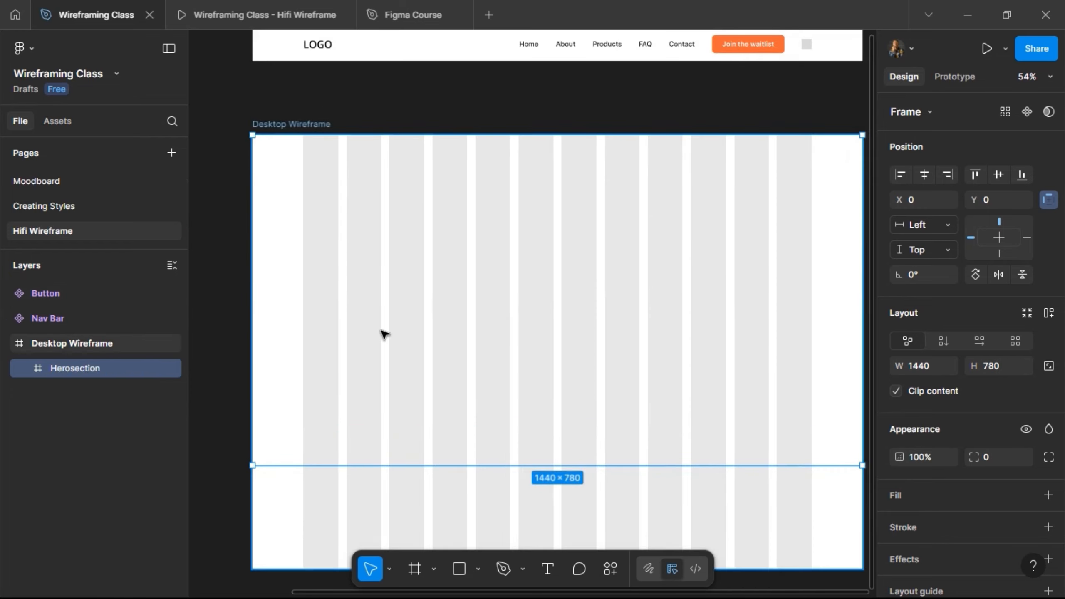
left_click(547, 568)
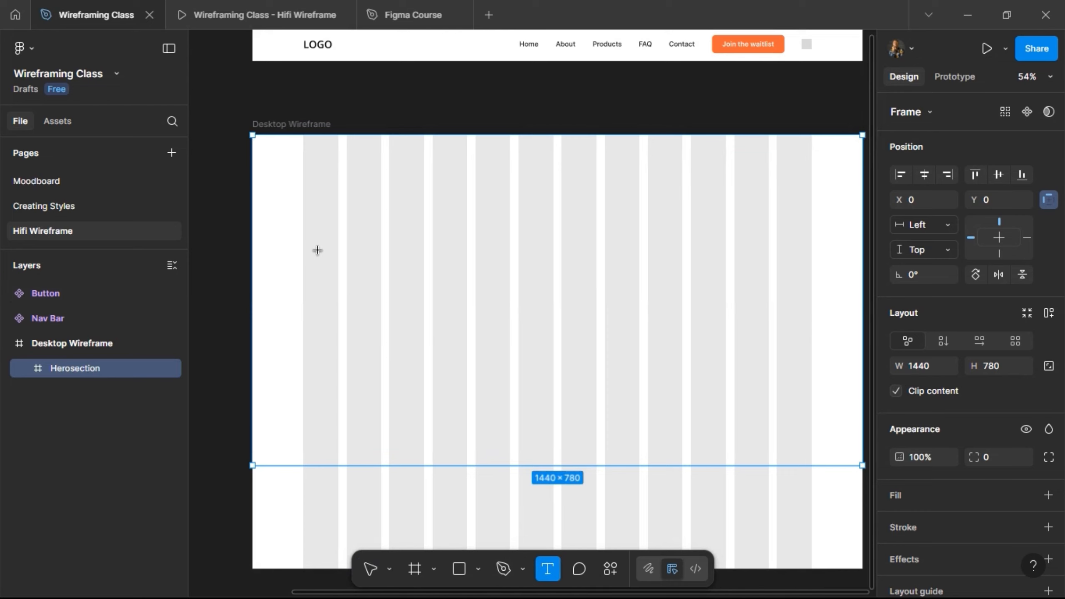
left_click(392, 285)
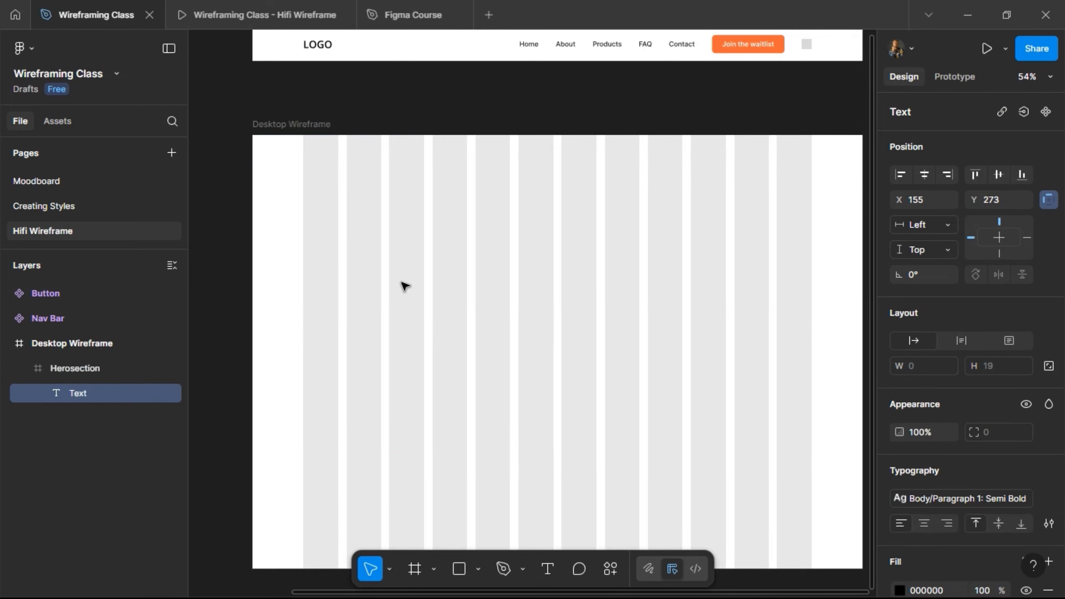
type("Fresh gro")
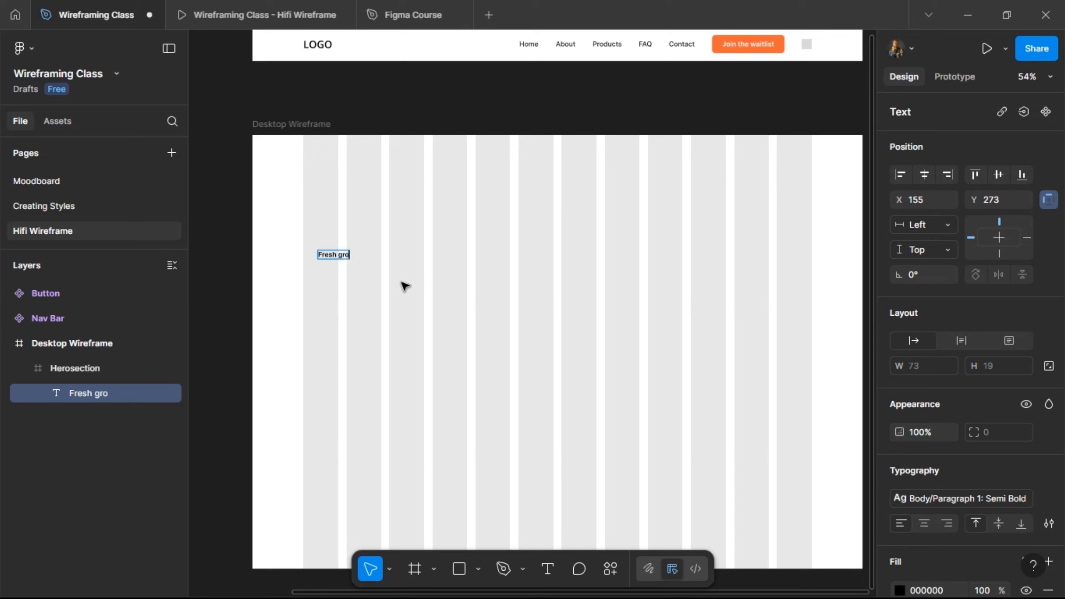
type("ceries, from")
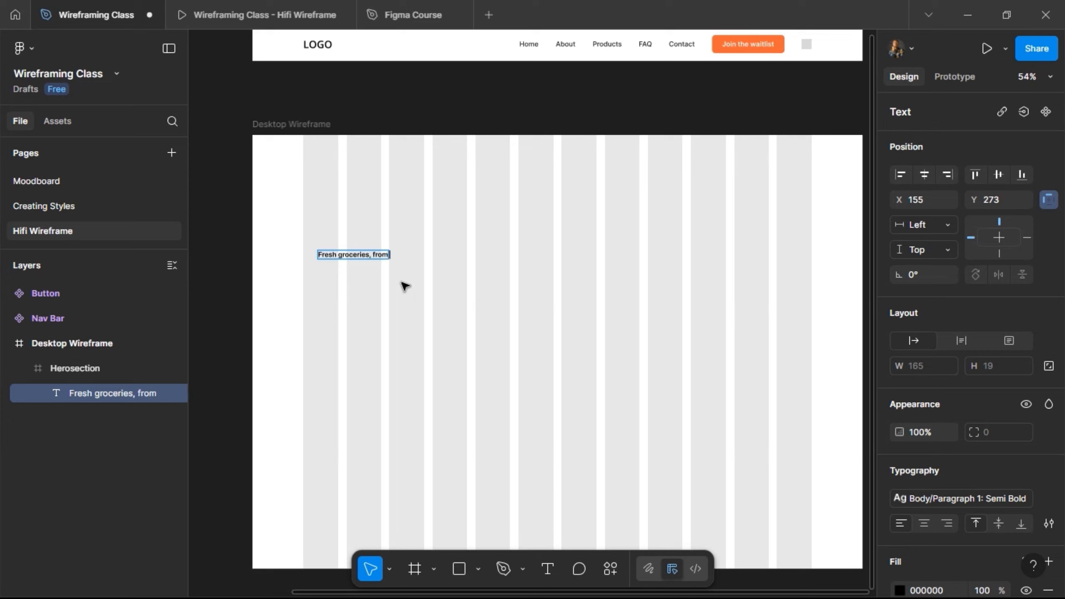
type(" the farm to your")
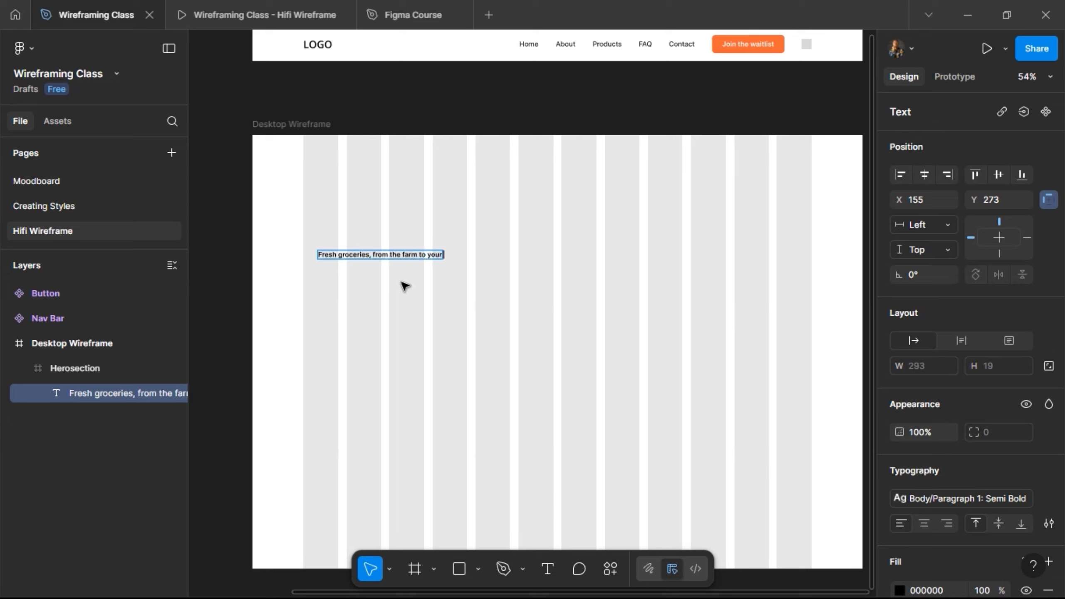
type(" doorstep.")
key("Escape")
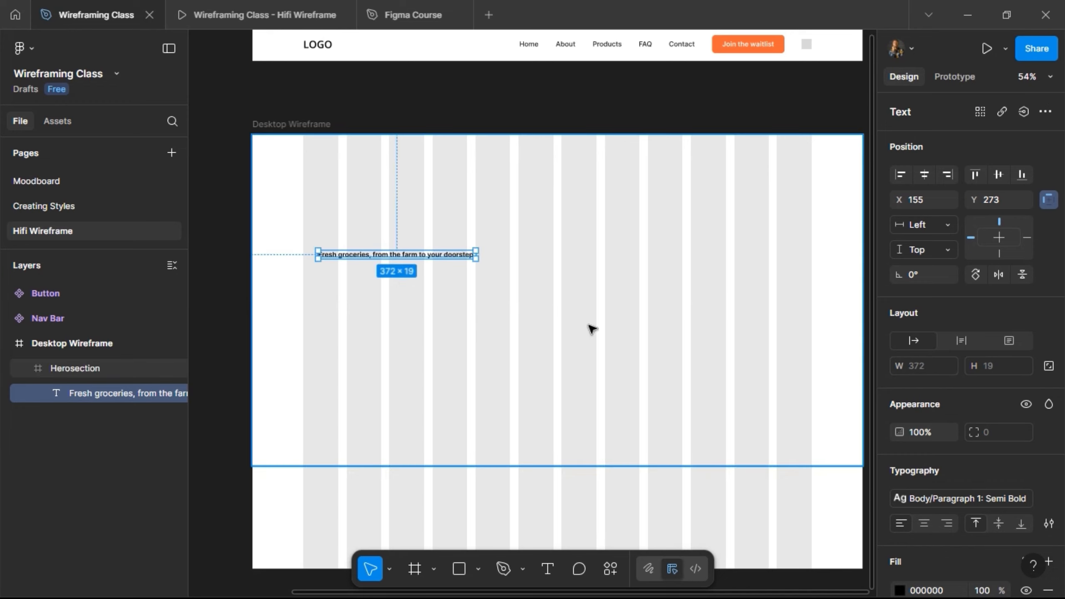
Apply the H1: Bold heading text style to the hero text.
left_click(905, 499)
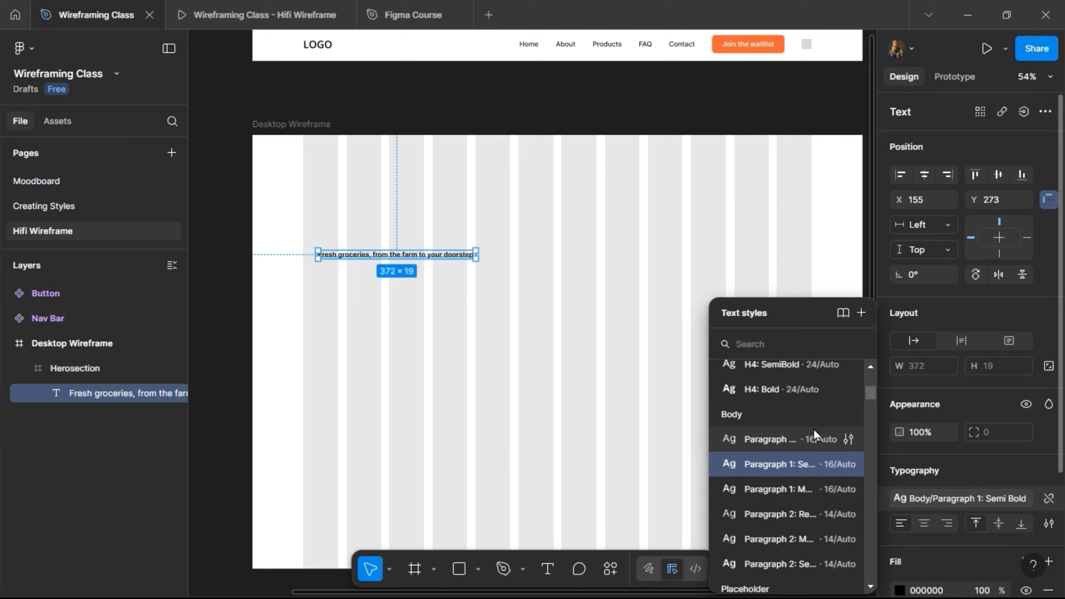
scroll(811, 428, "up", 5)
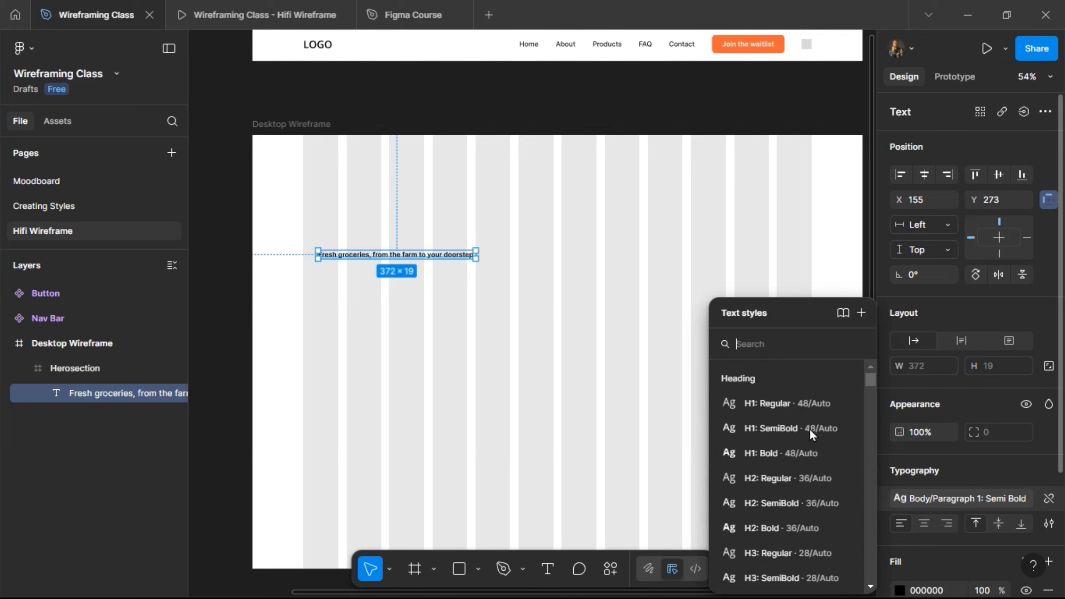
left_click(781, 453)
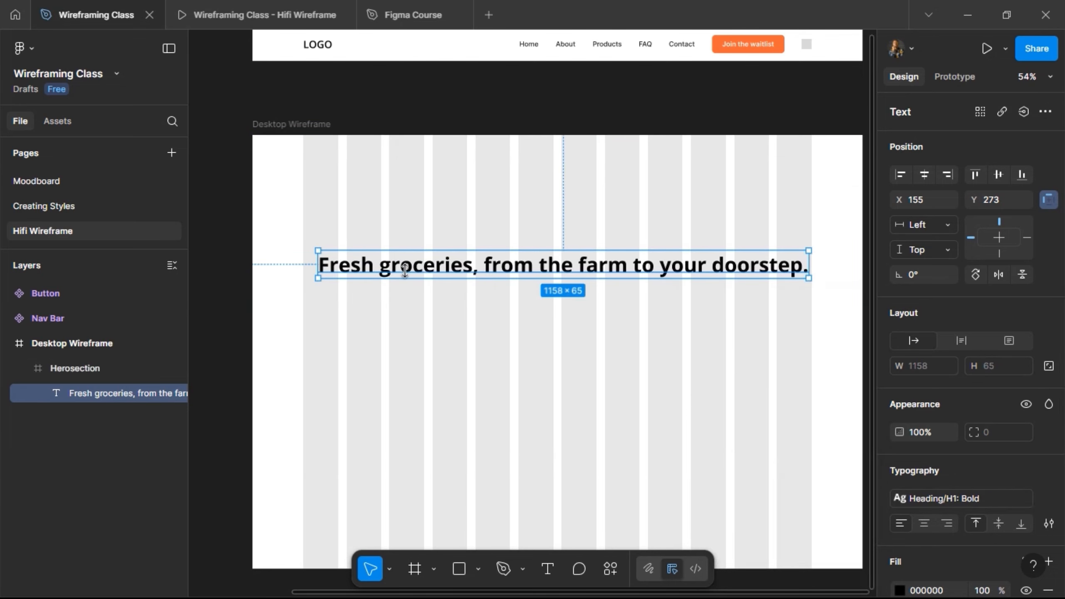
Nudge the heading horizontally to X 120 so it lines up with the start of the first layout column.
key("alt")
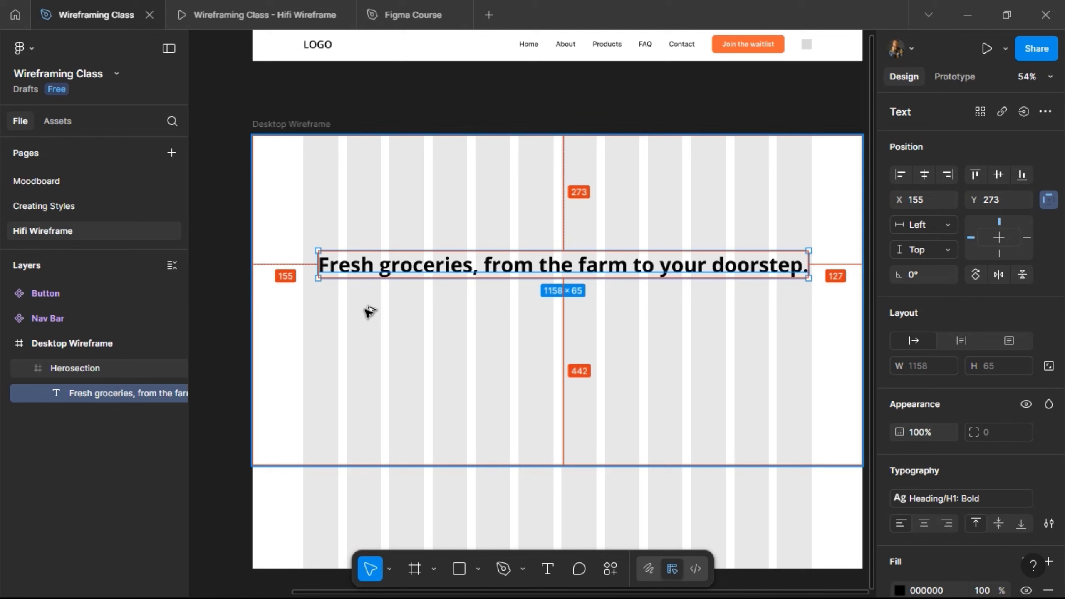
key("Left")
key("Left")
key("Left")
key("Left")
key("Left")
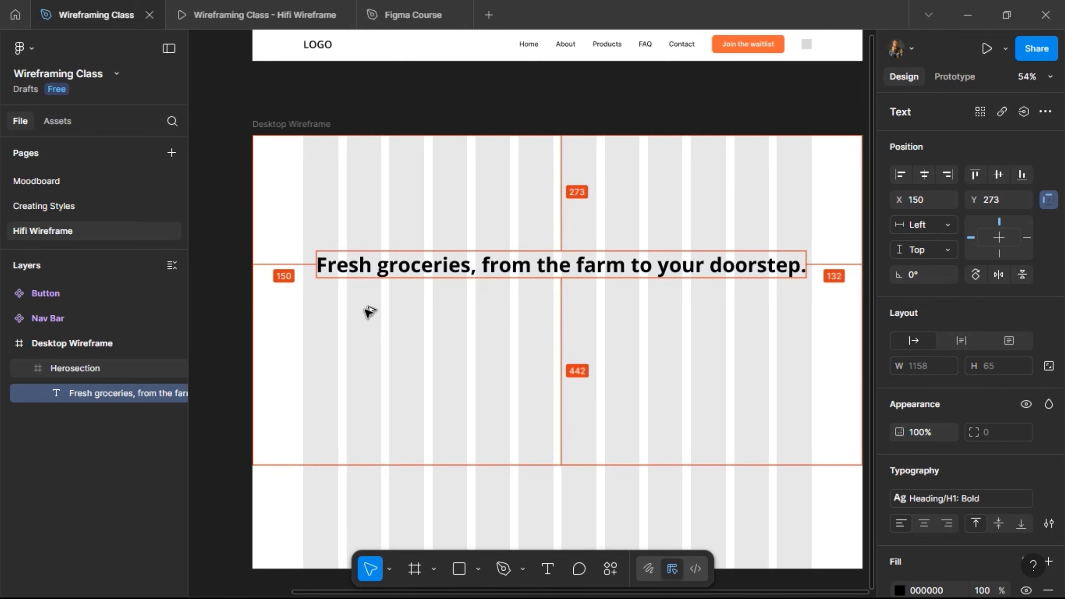
key("shift+Left")
key("shift+Left")
key("shift+Left")
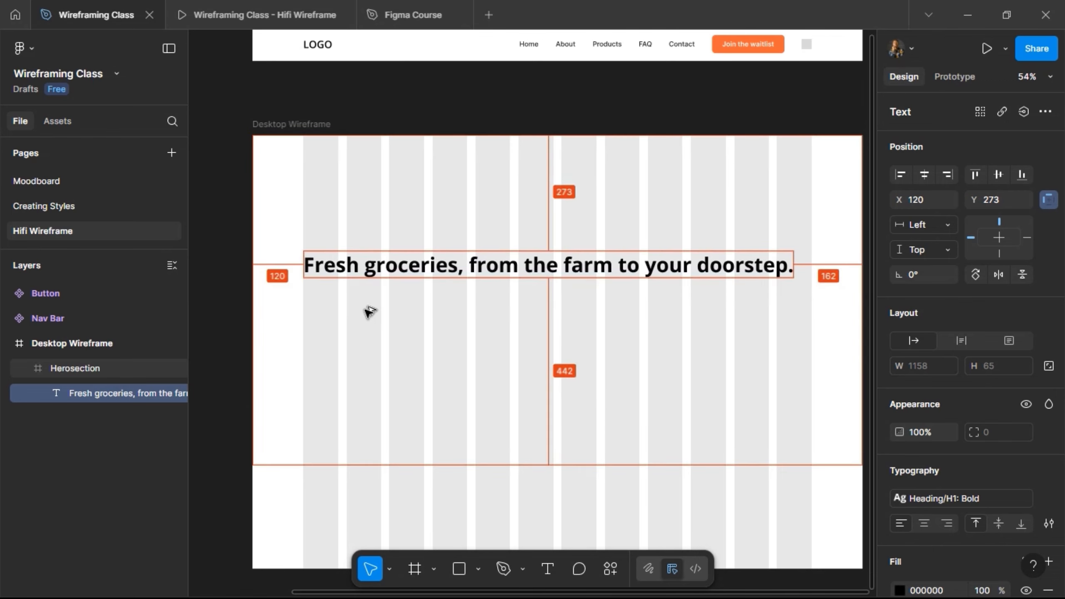
key("alt")
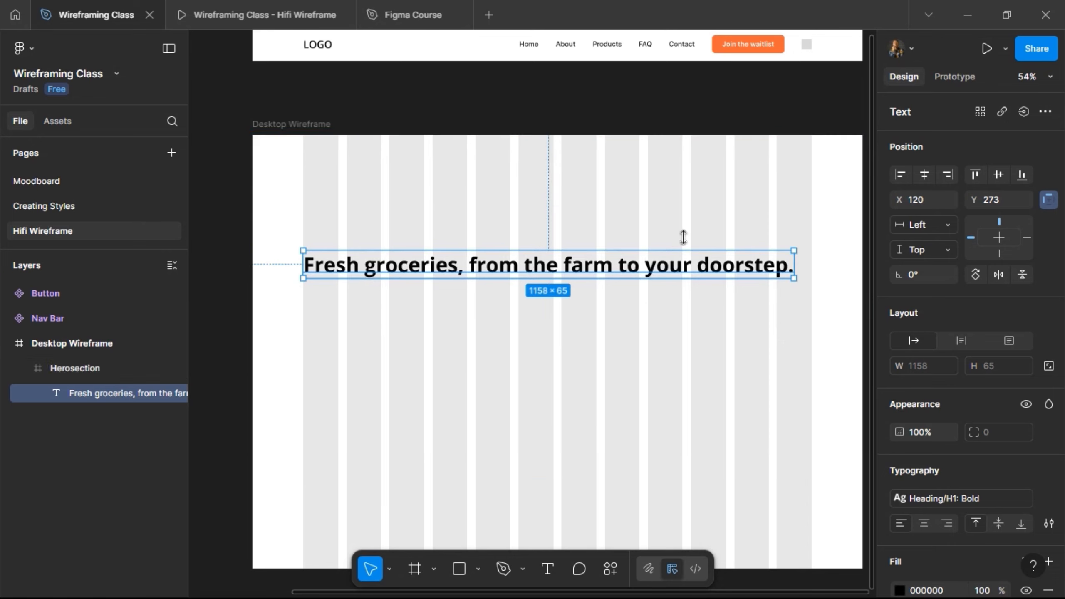
Narrow the heading's text box to a width of 489 so it wraps onto three lines and ends at a column edge.
left_click_drag(794, 264, 510, 289)
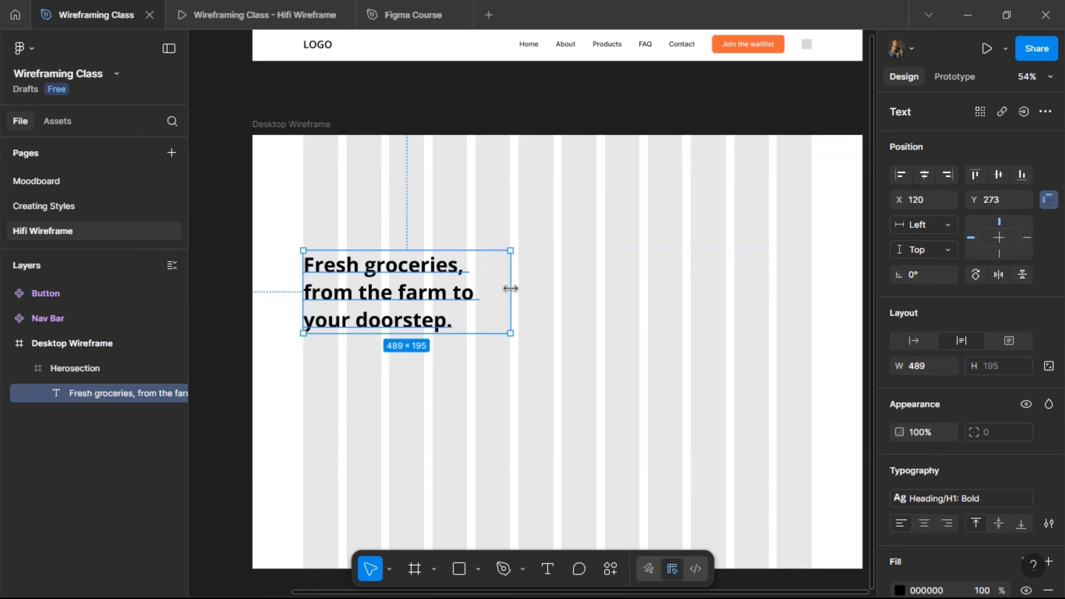
scroll(542, 249, "up", 5)
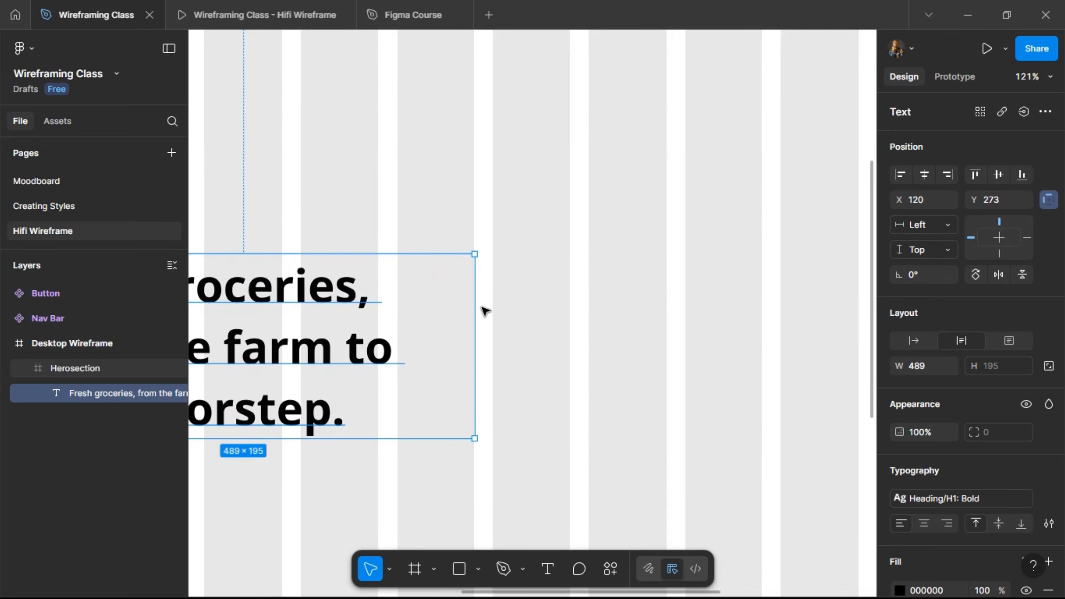
left_click_drag(469, 310, 474, 312)
scroll(542, 231, "down", 8)
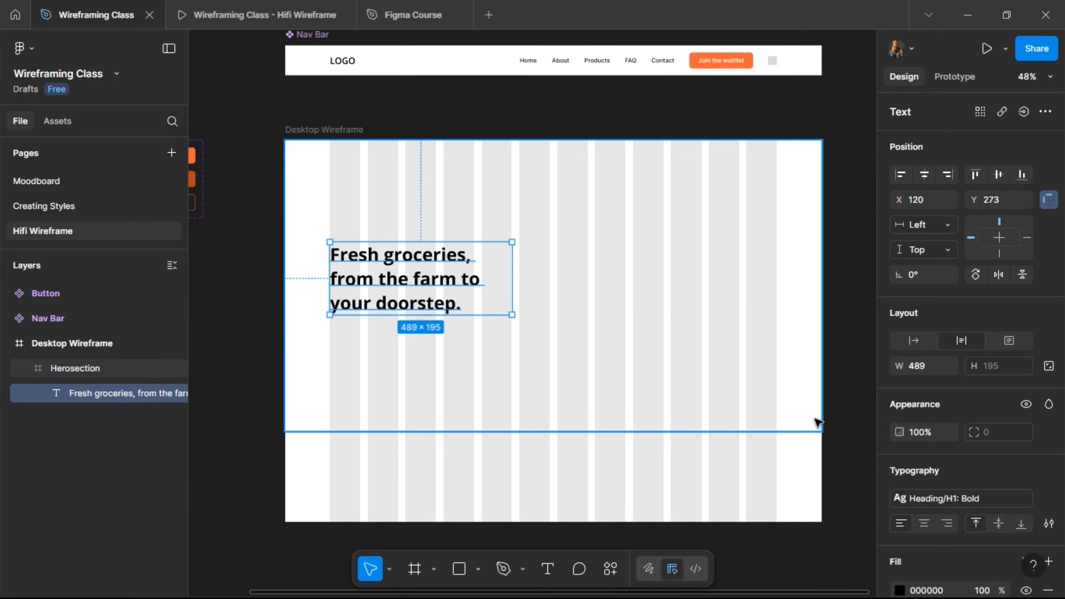
Duplicate the heading directly beneath the original at Y 468 and give the copy the Paragraph 1: Medium body text style.
scroll(916, 453, "down", 1)
scroll(915, 453, "down", 3)
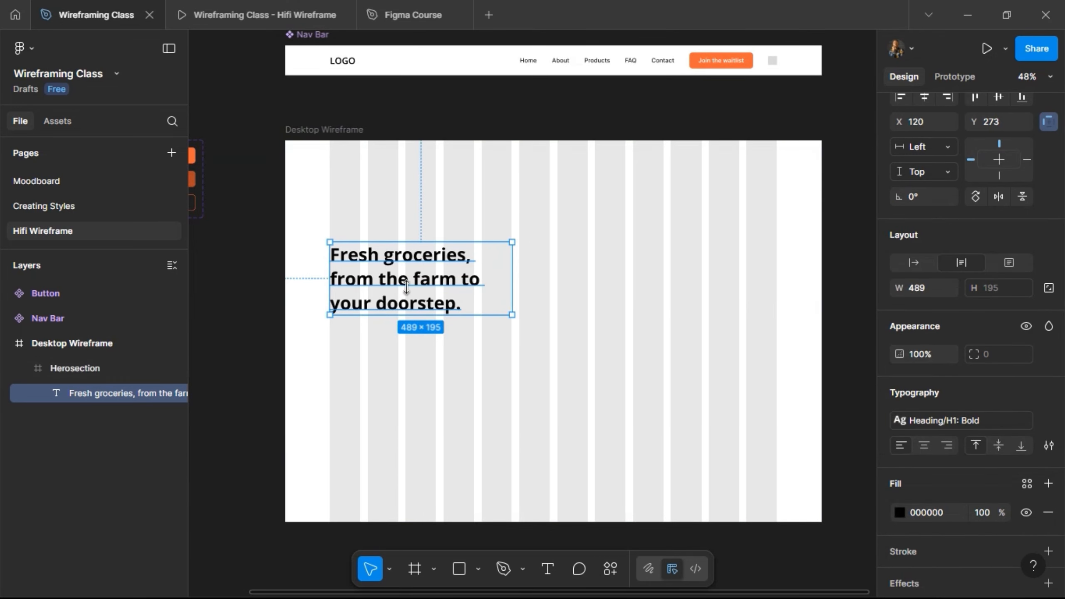
left_click_drag(402, 273, 402, 336)
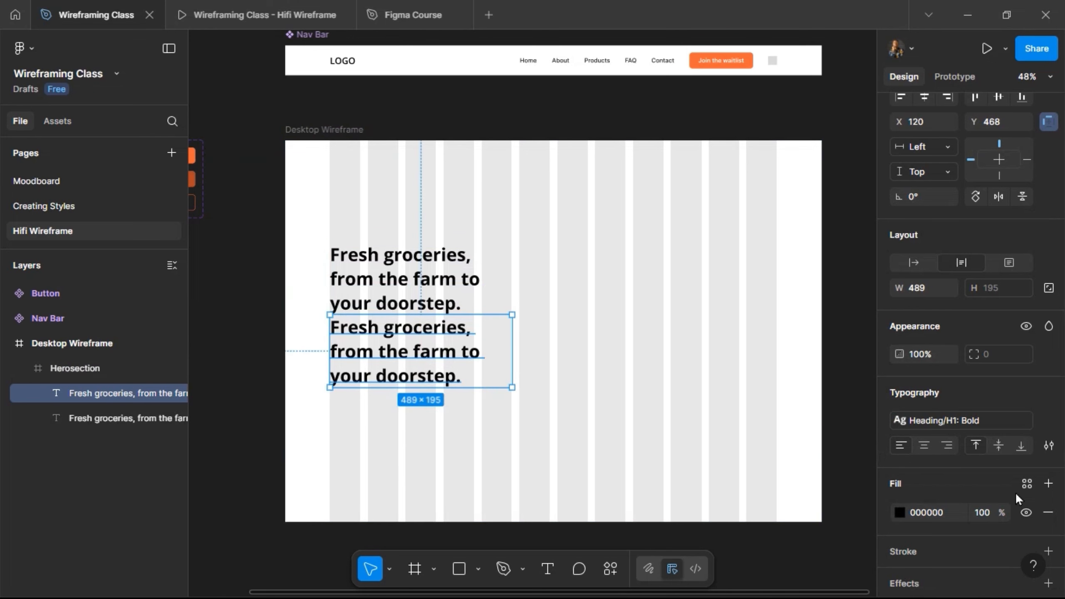
left_click(987, 426)
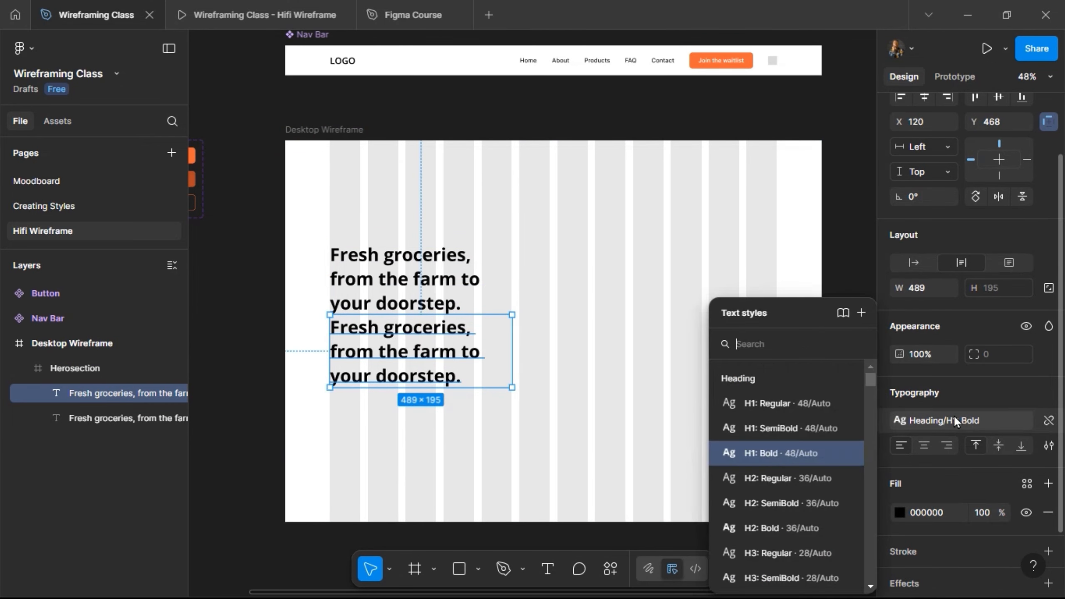
scroll(750, 457, "down", 5)
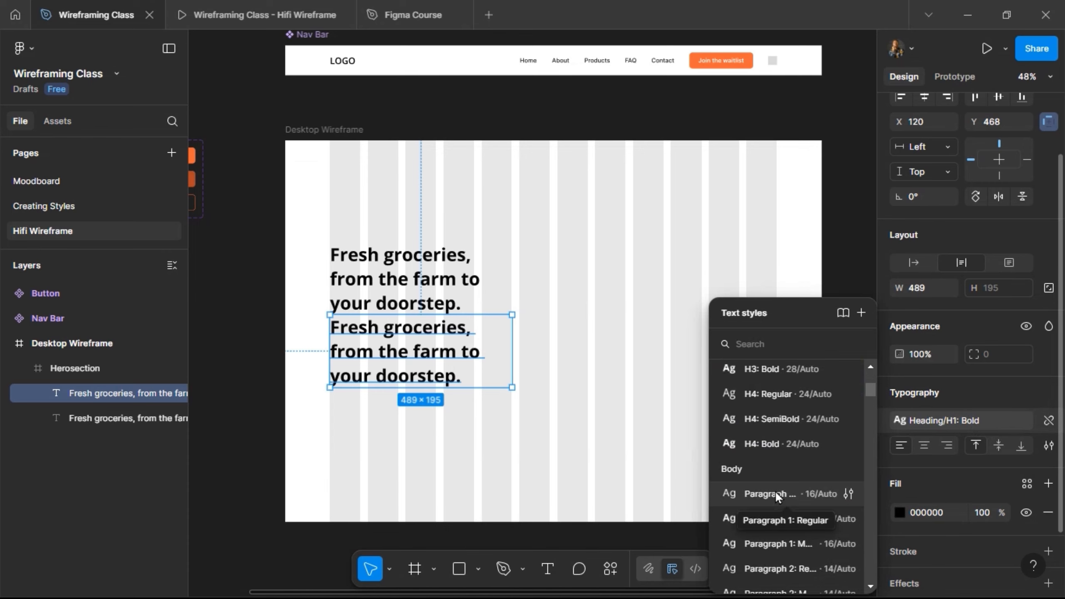
left_click(778, 545)
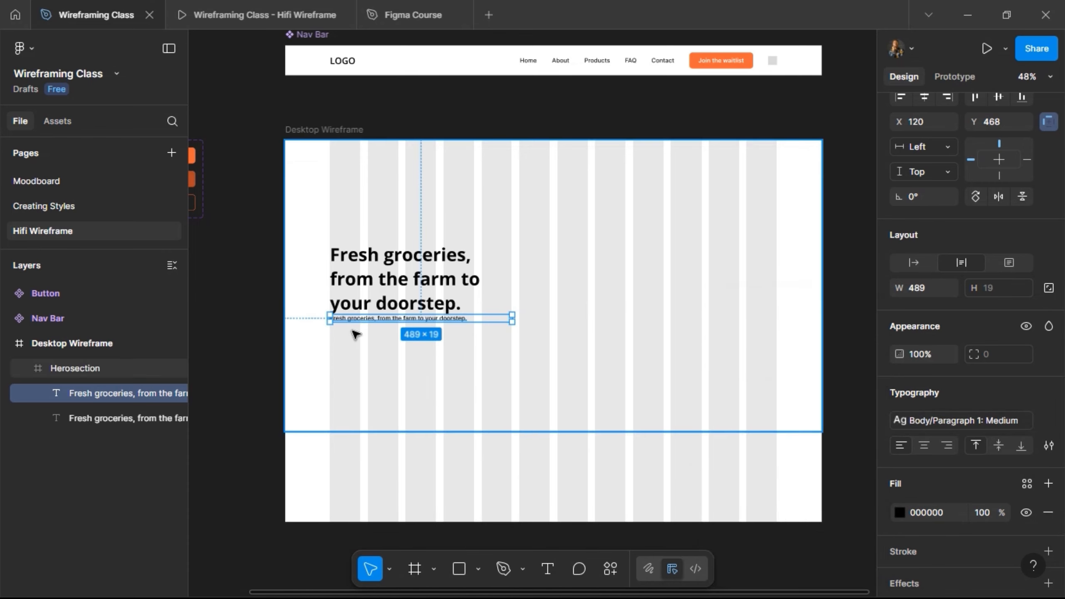
Replace the duplicated text with "Get handpicked organic groceries delivered straight to your door.".
scroll(356, 335, "up", 2)
scroll(349, 326, "up", 3)
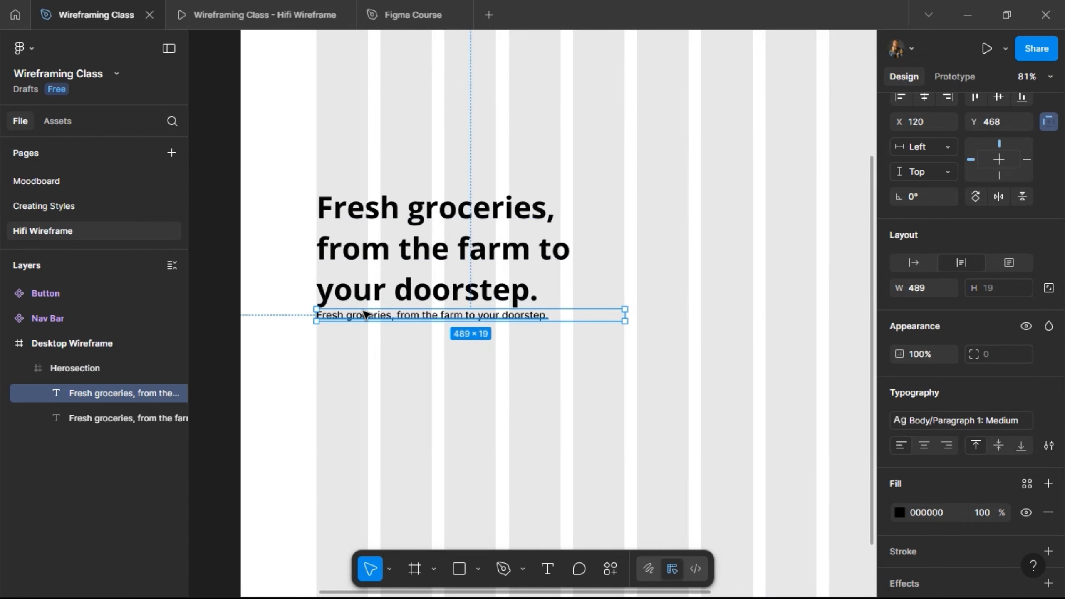
double_click(365, 314)
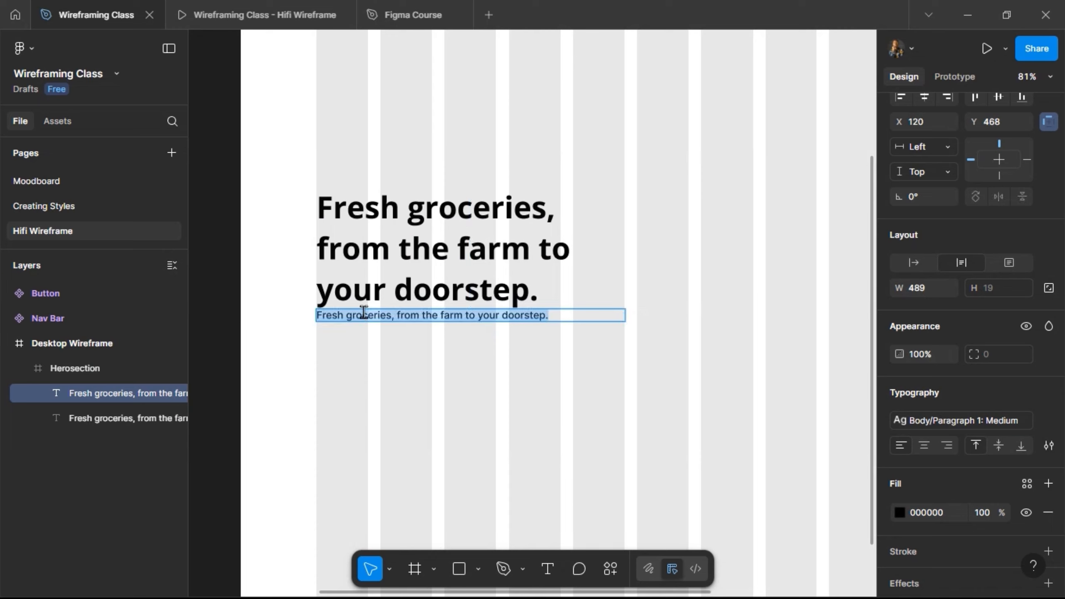
type("Get")
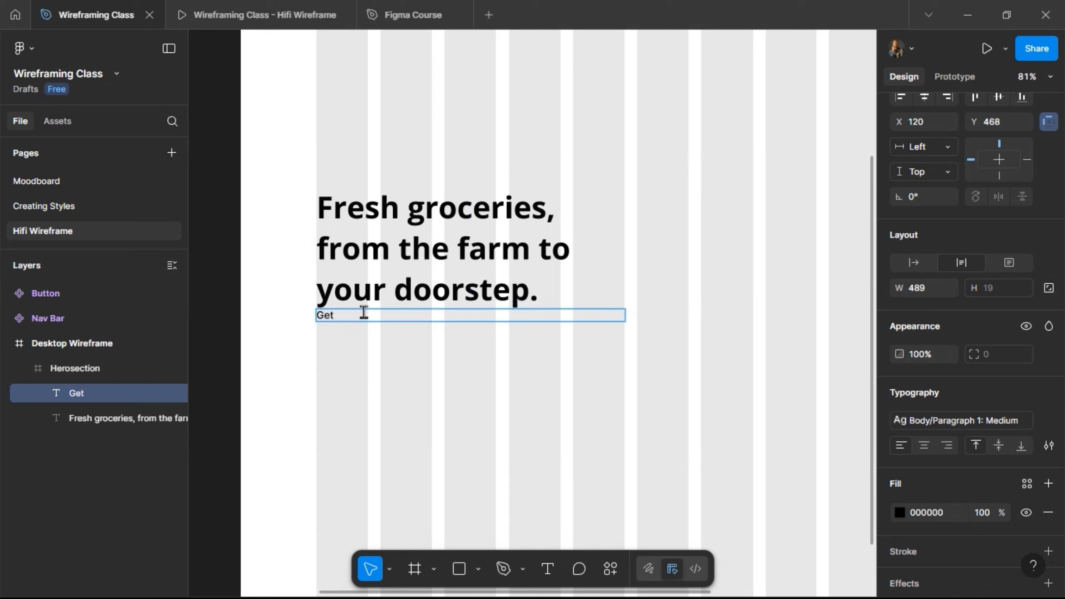
type(" handpicked org")
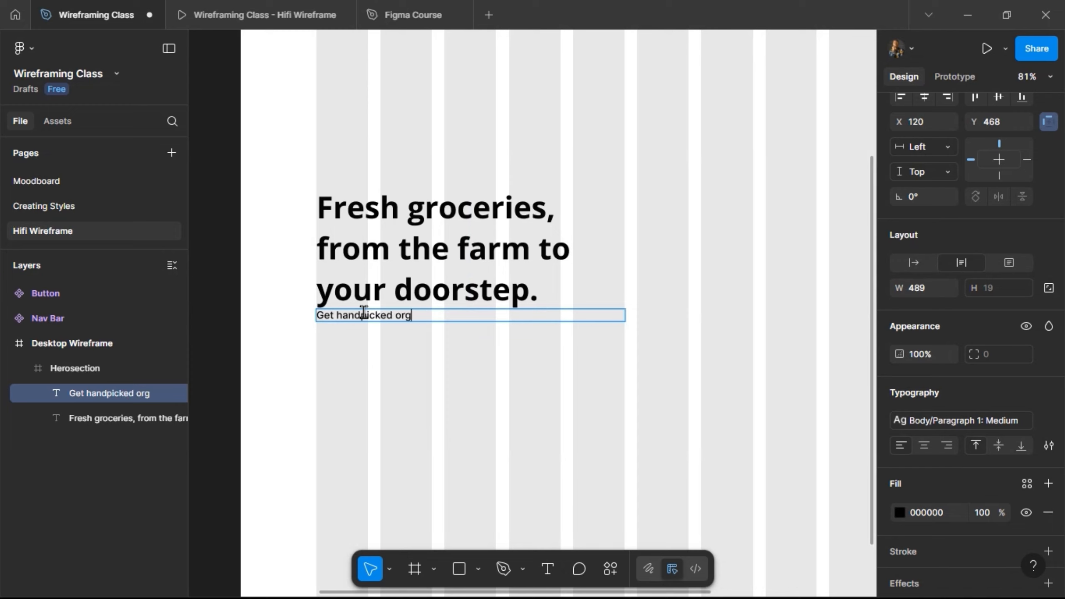
type("anic groceries")
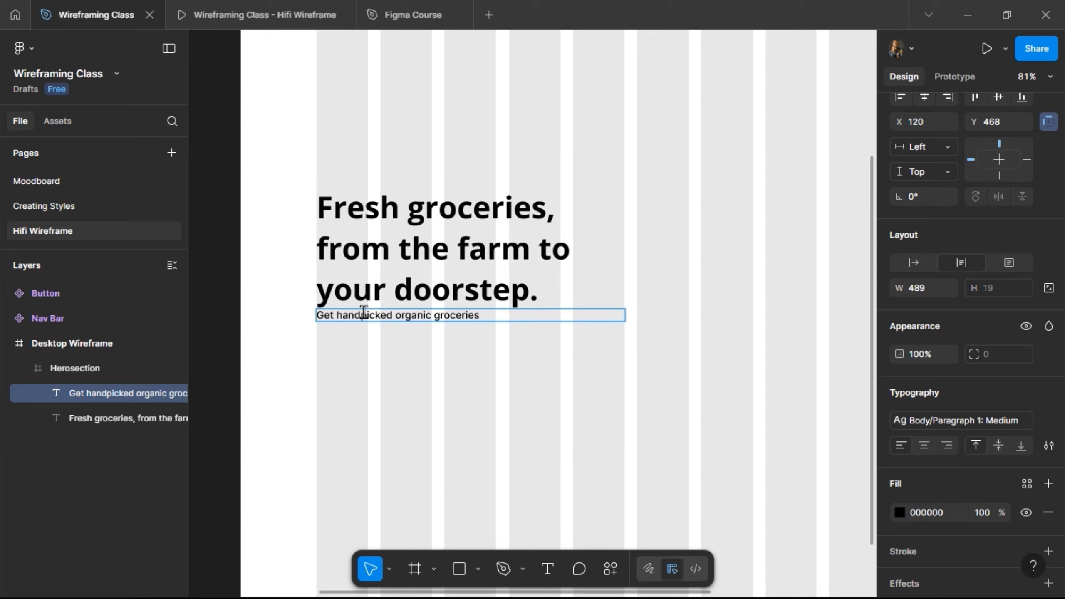
type(" delivered straight to ")
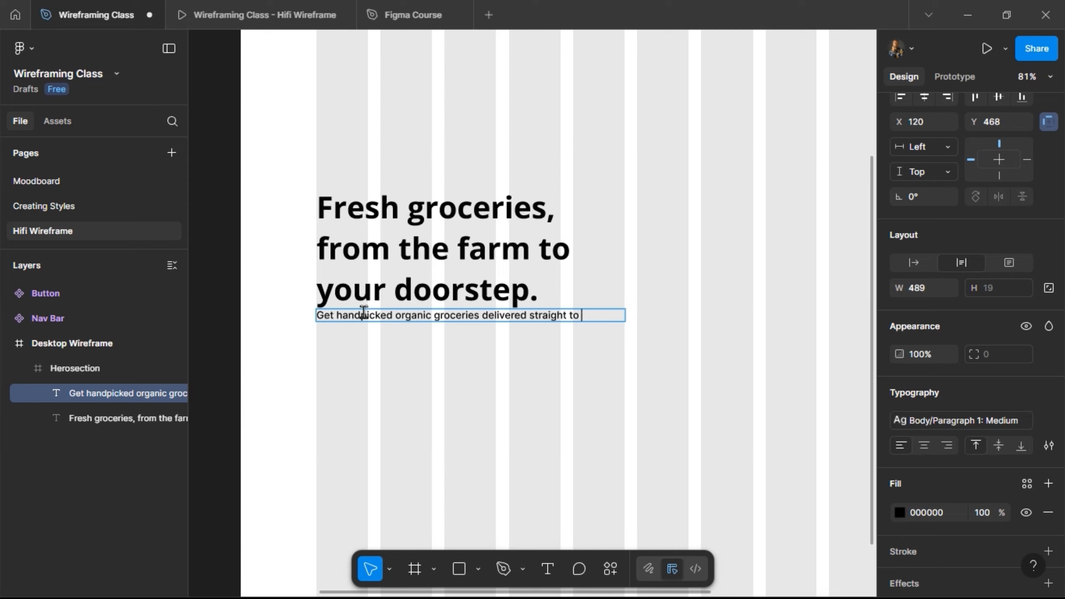
type("your door.")
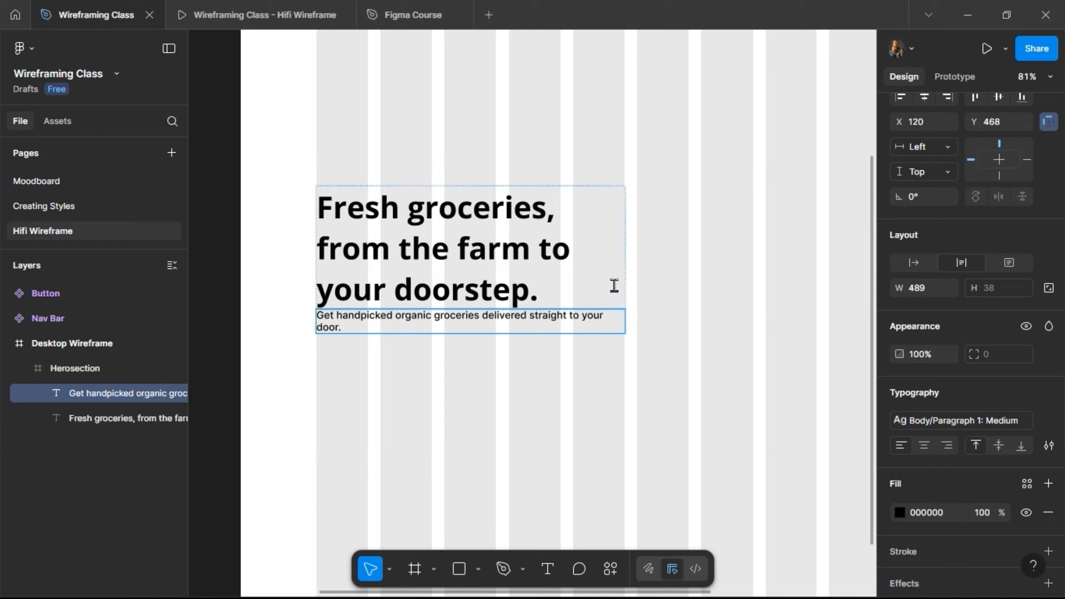
Move the supporting text down to Y 488 so it sits 20 px below the heading.
key("Escape")
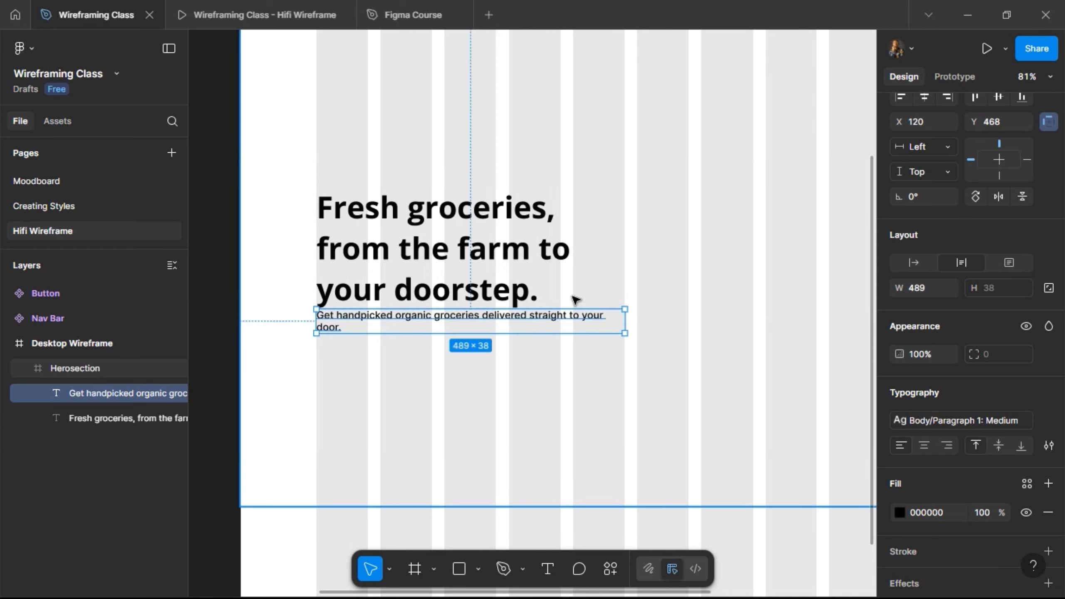
key("shift+Down")
key("shift+Down")
key("alt")
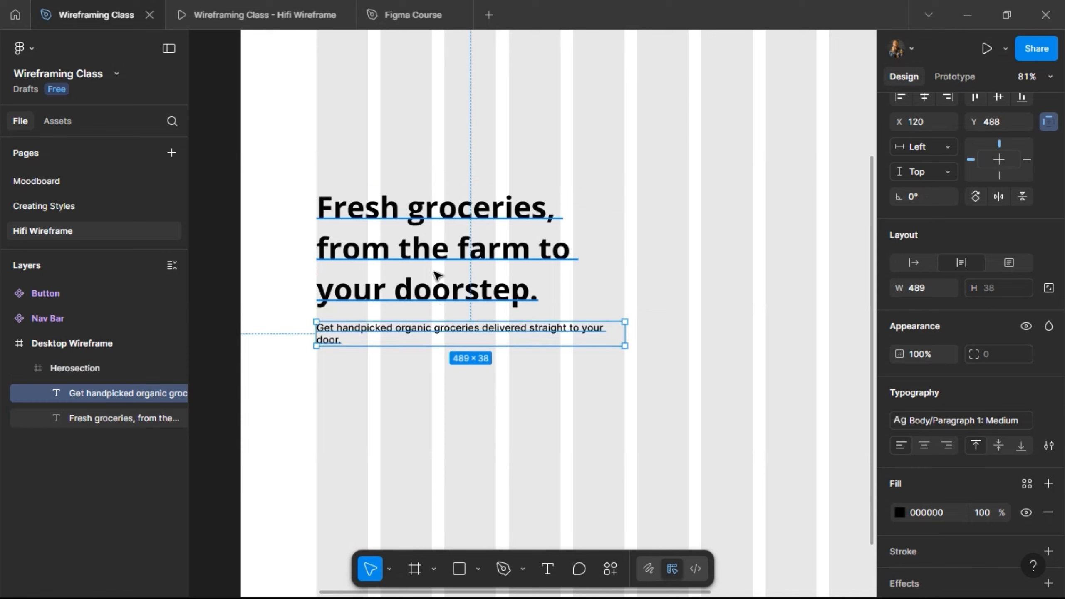
Wrap the heading and supporting text in a vertical auto layout and rename that frame "Header + Subtext".
left_click(445, 237, "shift")
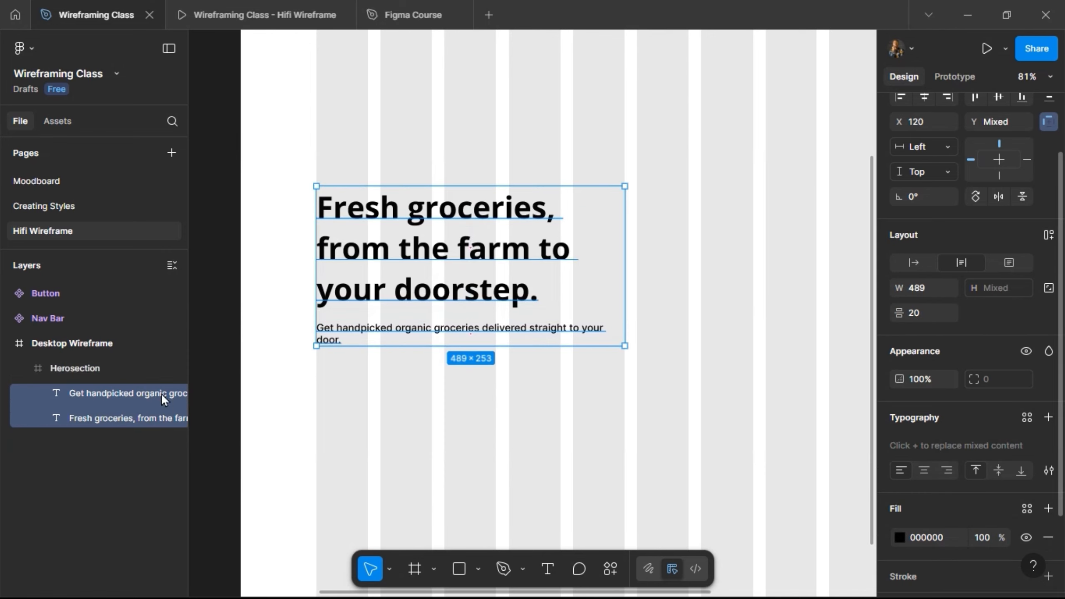
key("shift+a")
double_click(84, 393)
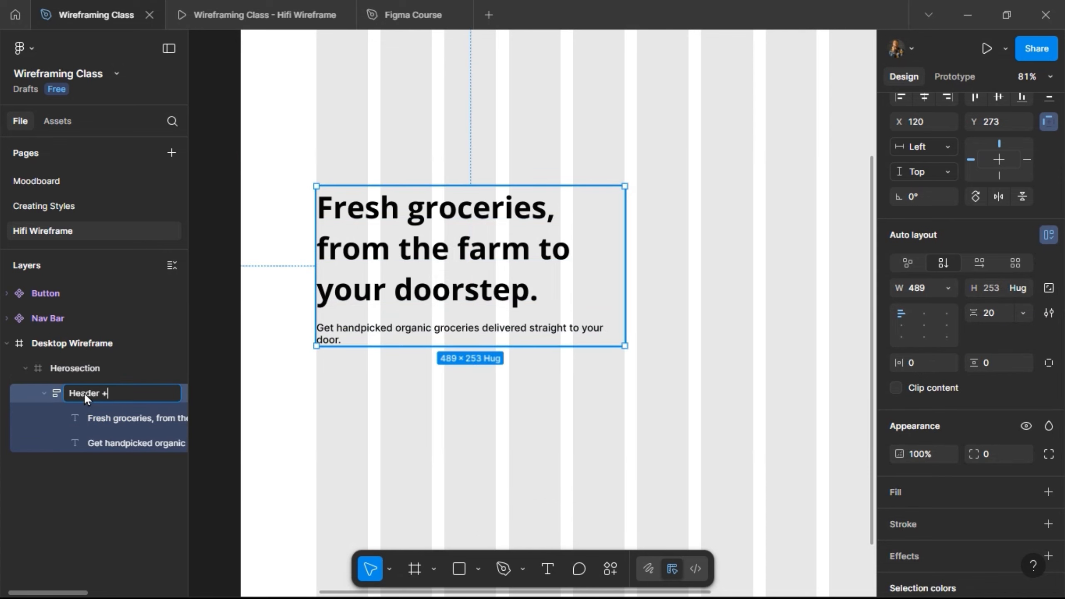
type("Header + Subtext")
key("Return")
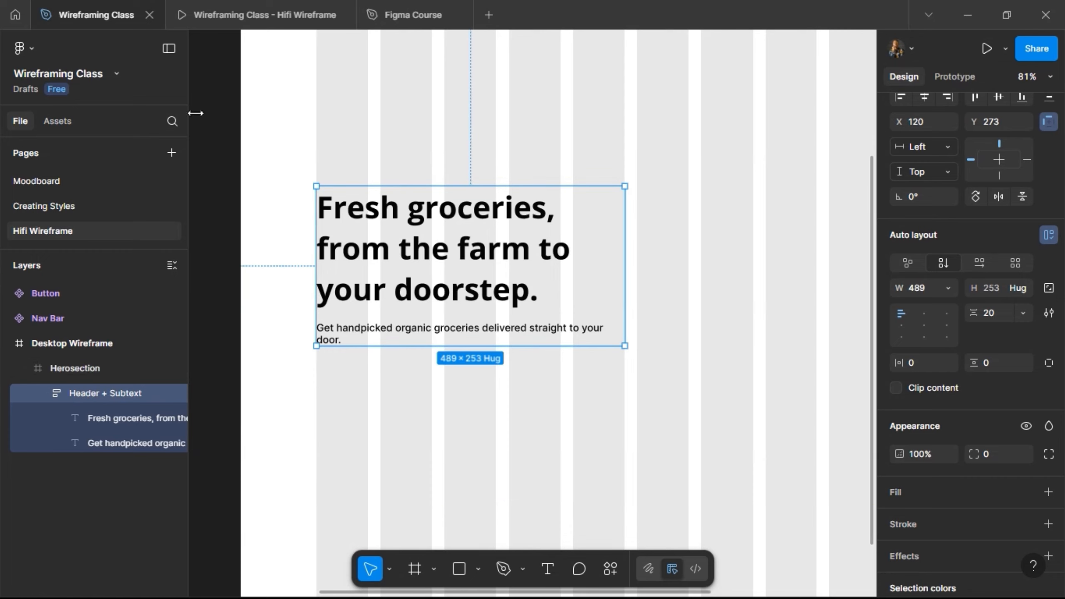
Check how the hero text looks in the Hifi Wireframe prototype preview and return to the design file.
scroll(360, 153, "down", 5)
left_click(209, 13)
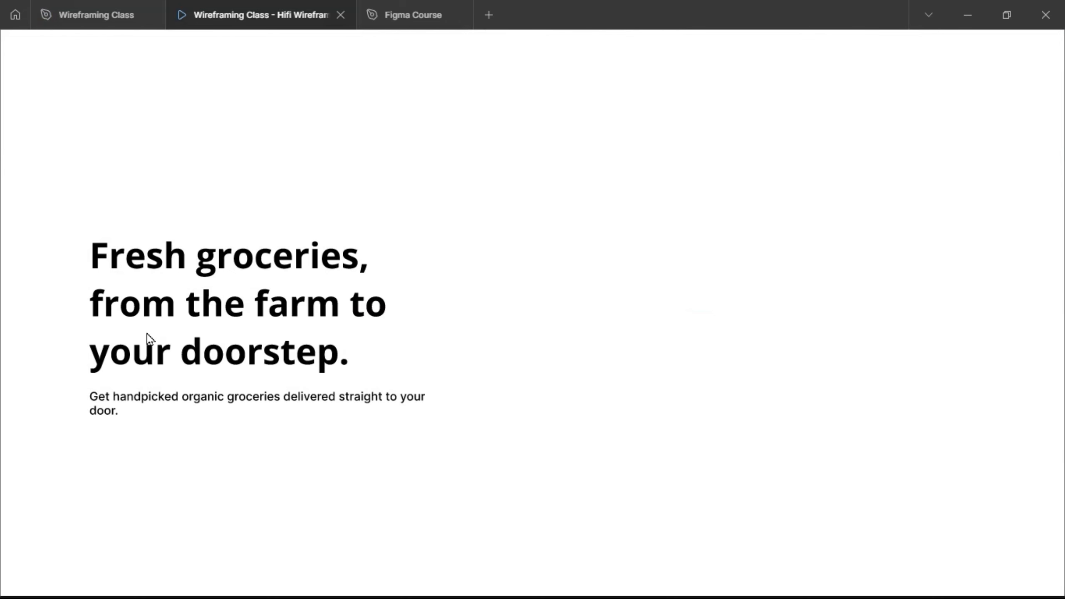
left_click(84, 7)
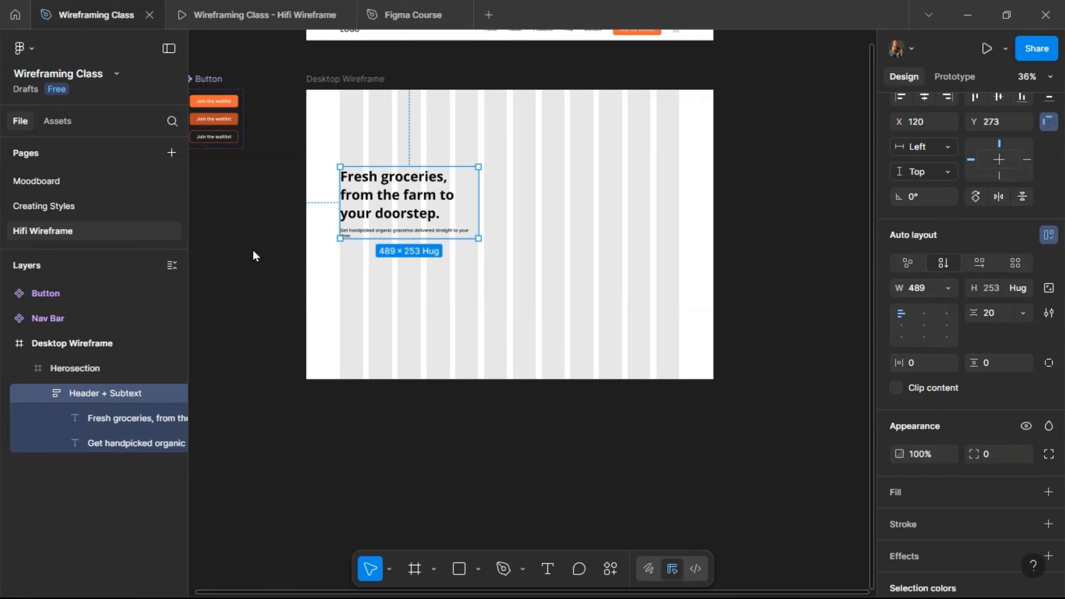
double_click(366, 210)
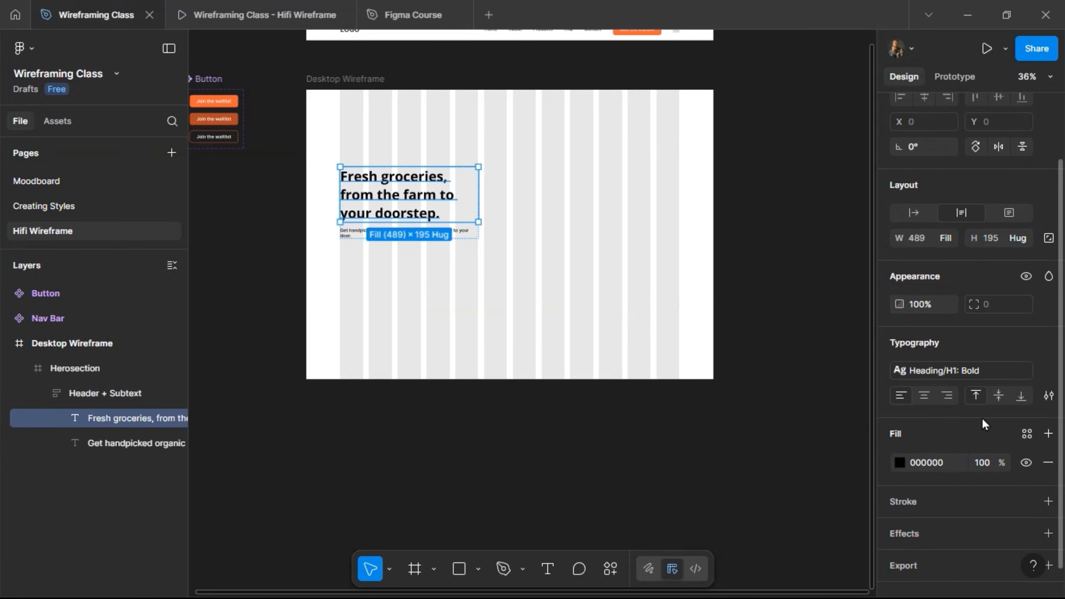
left_click(977, 364)
left_click(797, 450)
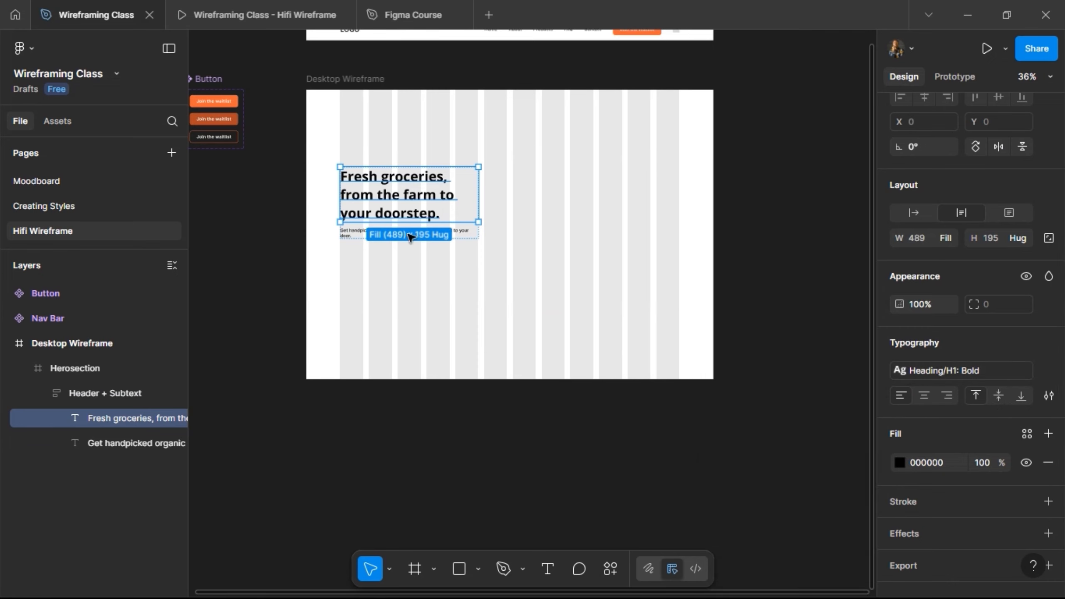
Copy the Default "Join the waitlist" button, duplicate the supporting text, and replace the duplicate with the copied button.
scroll(386, 218, "up", 3)
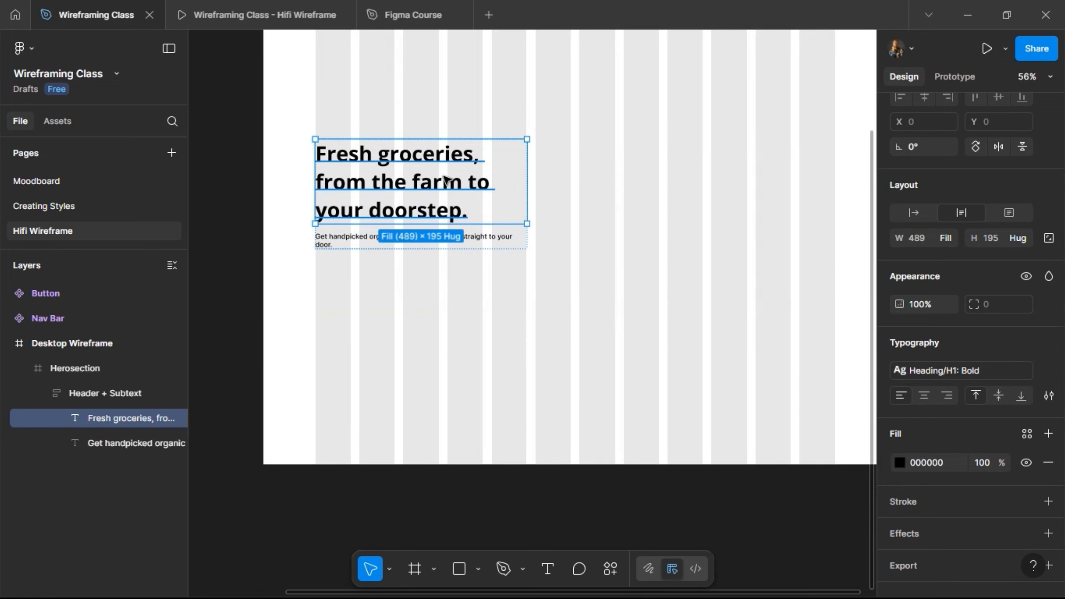
scroll(445, 179, "left", 5)
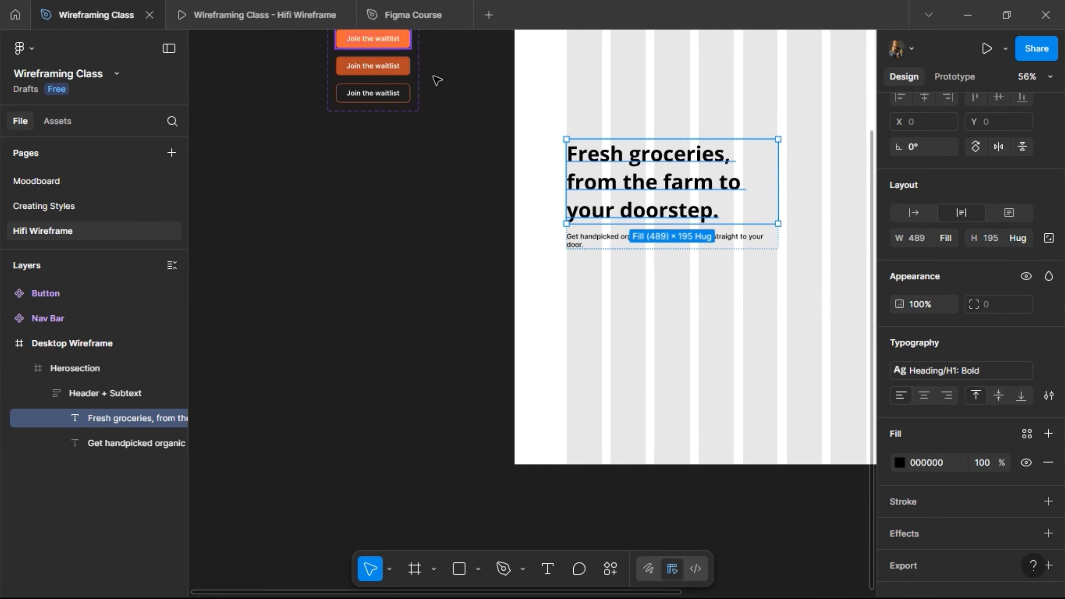
left_click(373, 39)
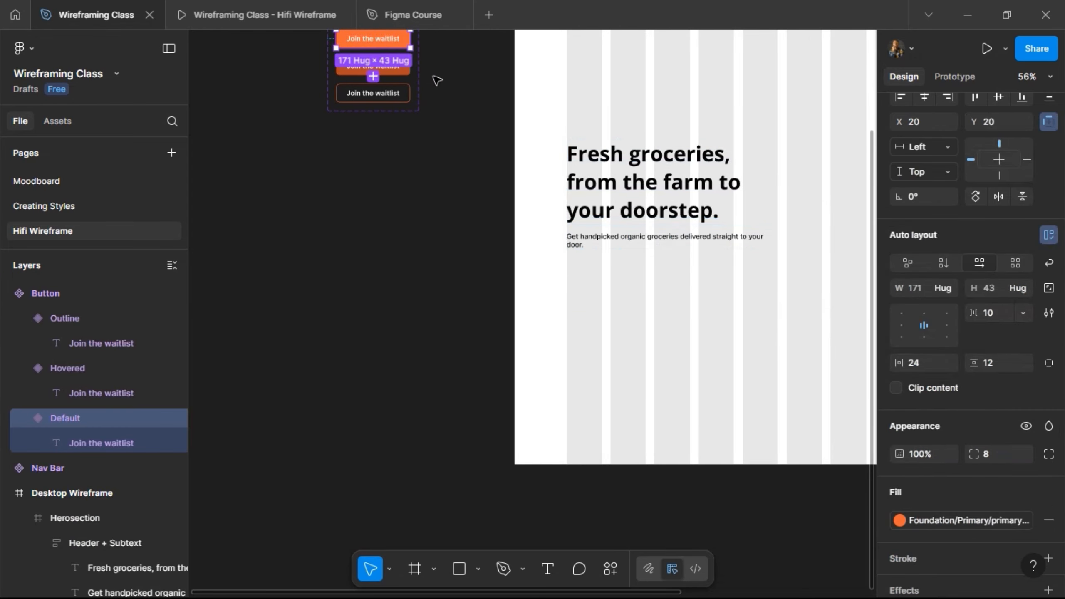
left_click(618, 240)
double_click(618, 238)
scroll(618, 238, "right", 5)
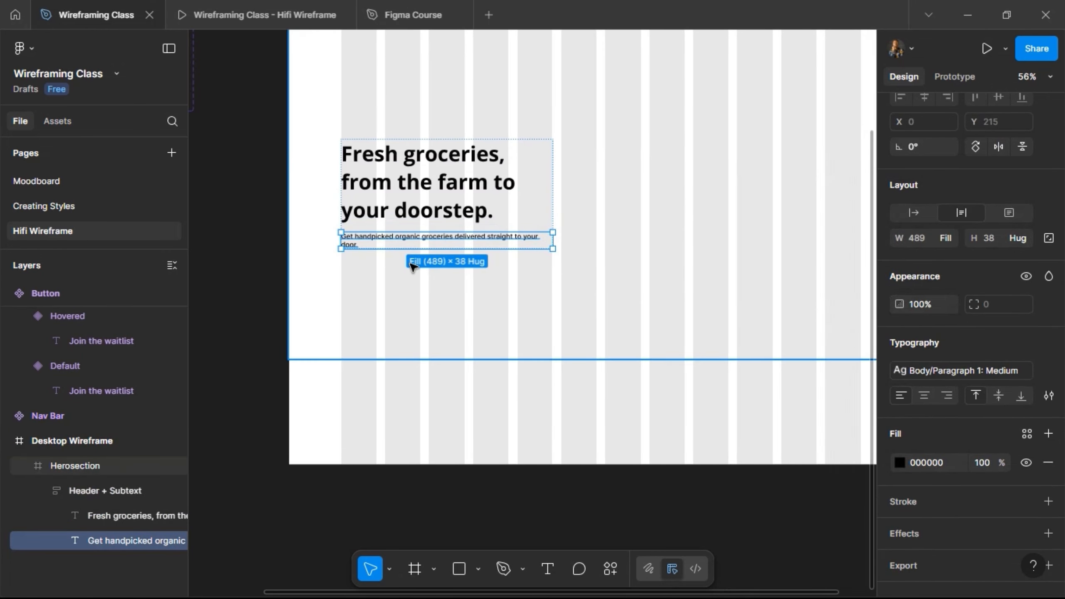
key("ctrl+d")
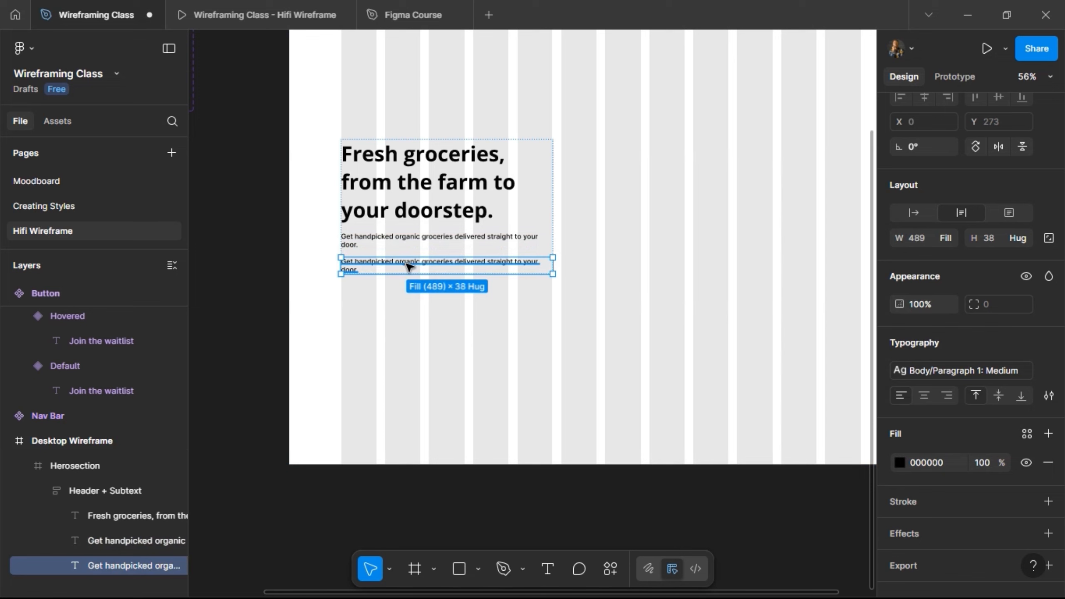
right_click(408, 266)
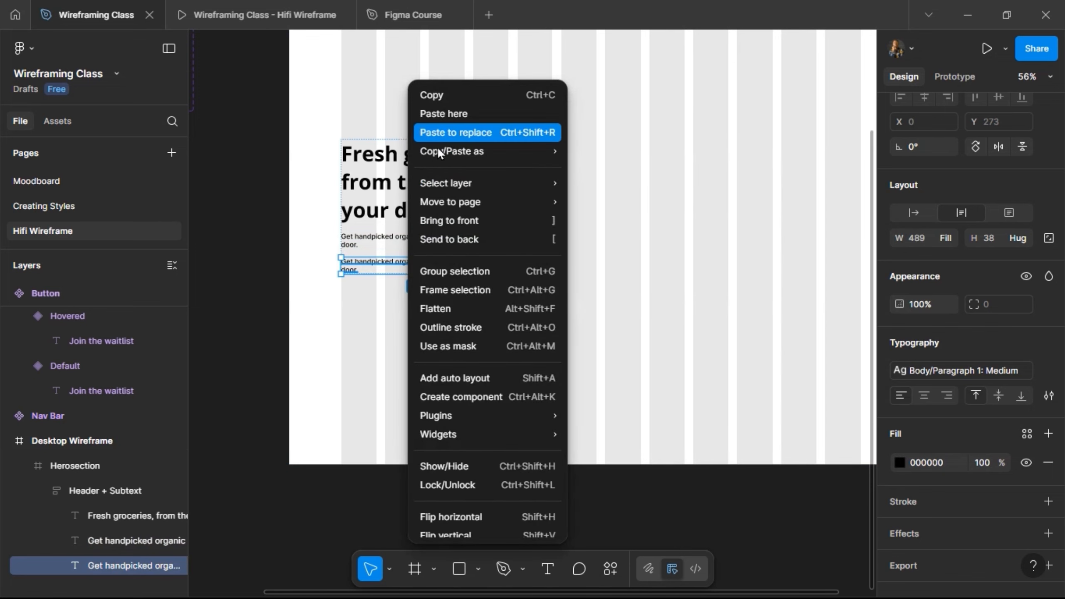
left_click(245, 100)
key("ctrl+shift+r")
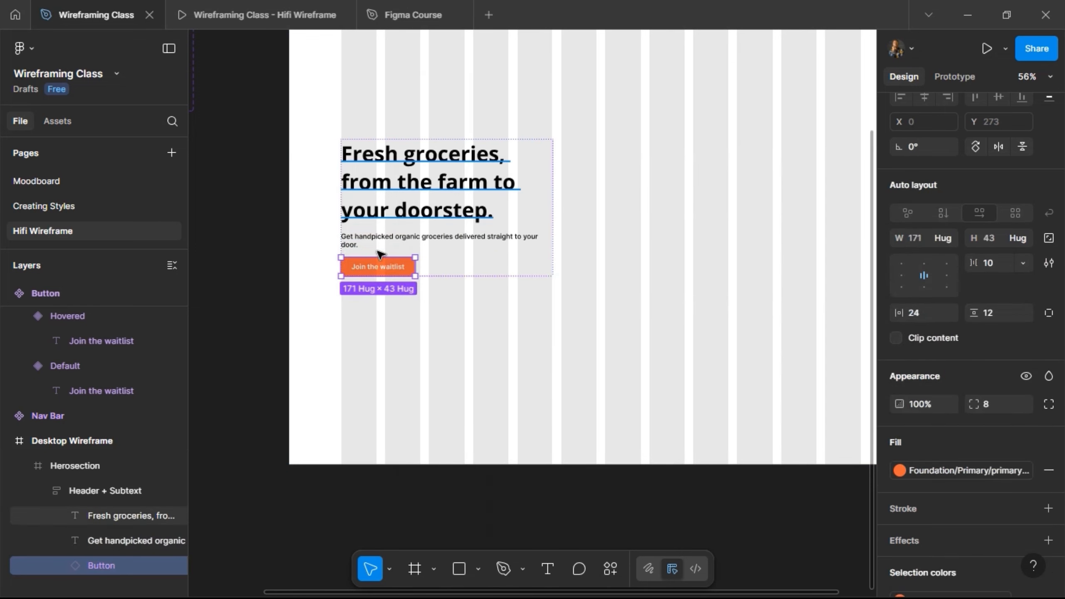
Duplicate the button and arrange both buttons side by side in their own horizontal auto layout.
scroll(409, 231, "up", 3)
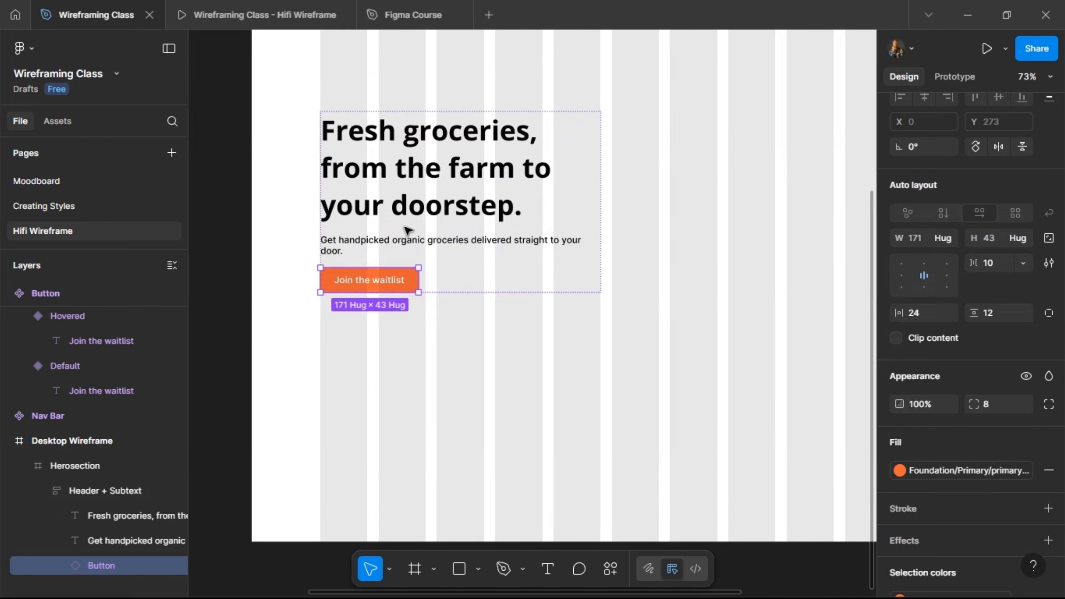
key("ctrl+d")
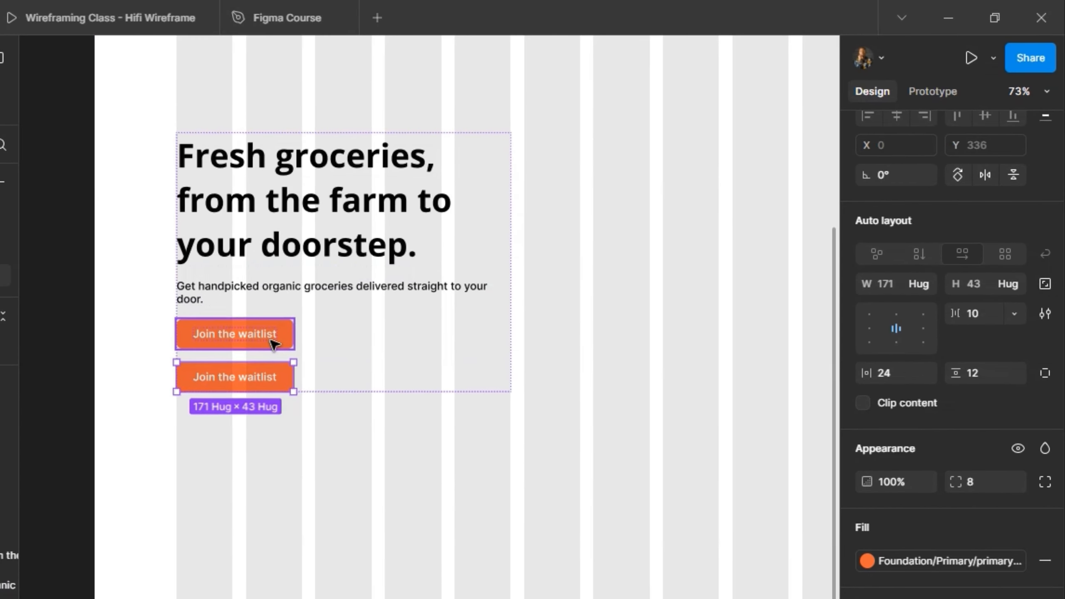
left_click(322, 322, "shift")
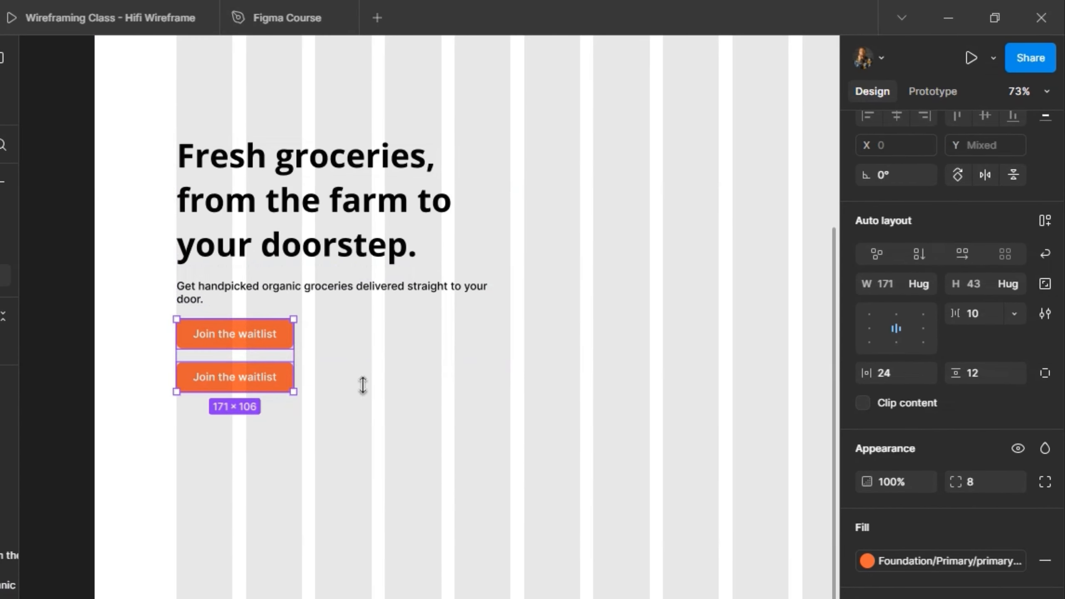
left_click(1039, 221)
left_click(954, 257)
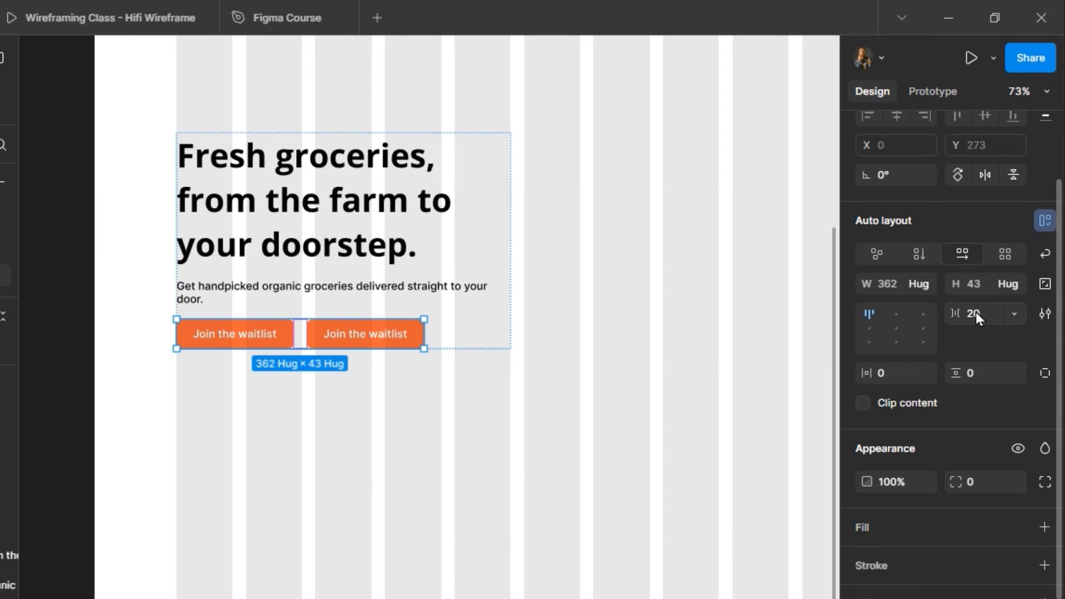
Widen the first button to 183 so its edge meets the end of the second layout column.
scroll(307, 331, "up", 2)
scroll(307, 331, "up", 5)
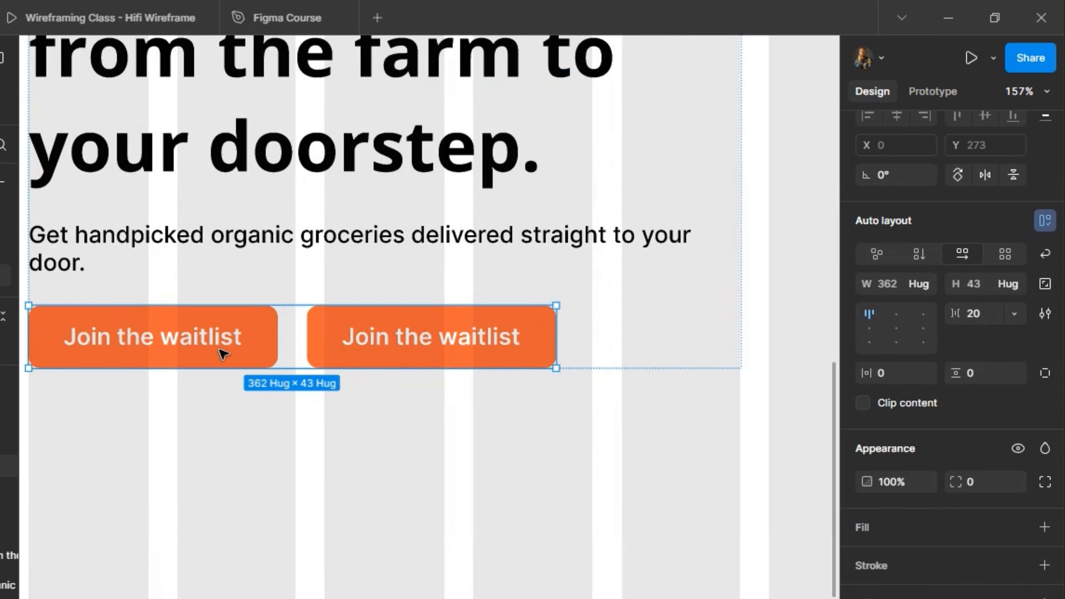
left_click(268, 335)
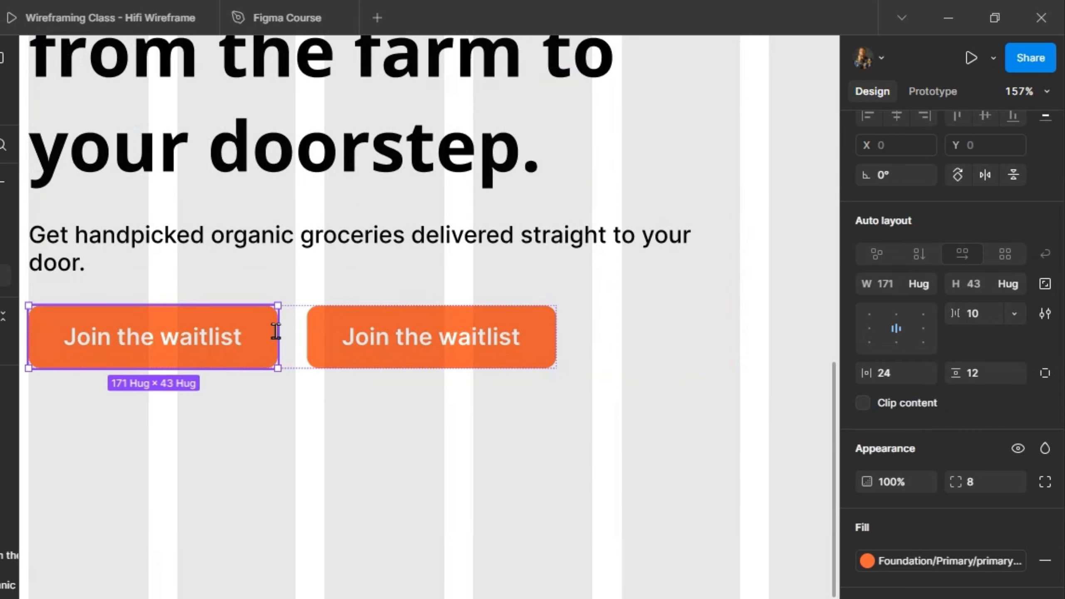
double_click(279, 332)
scroll(279, 331, "up", 2)
key("Escape")
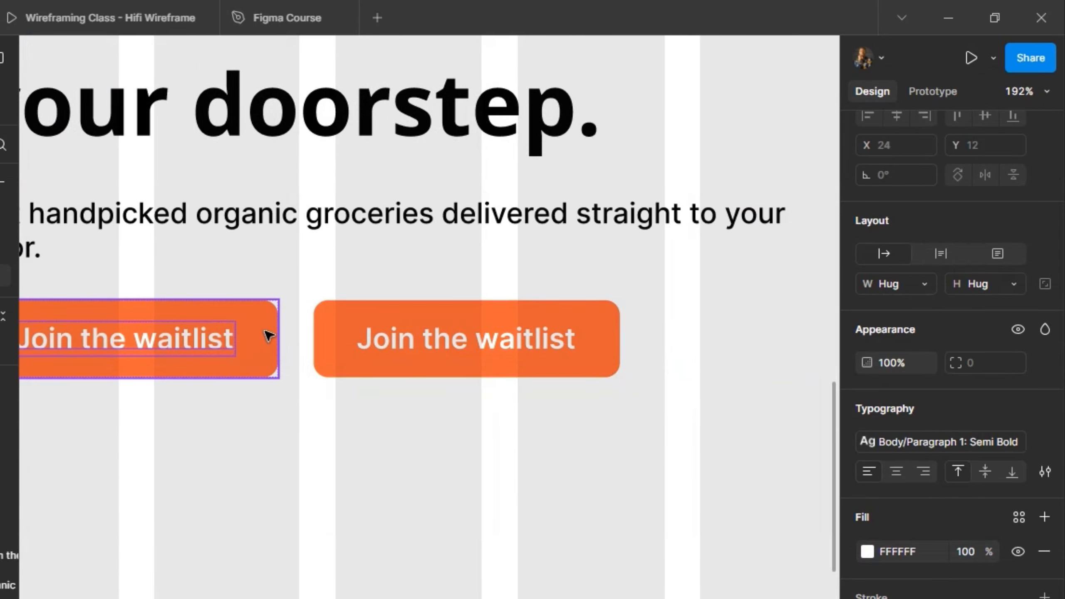
left_click(277, 339)
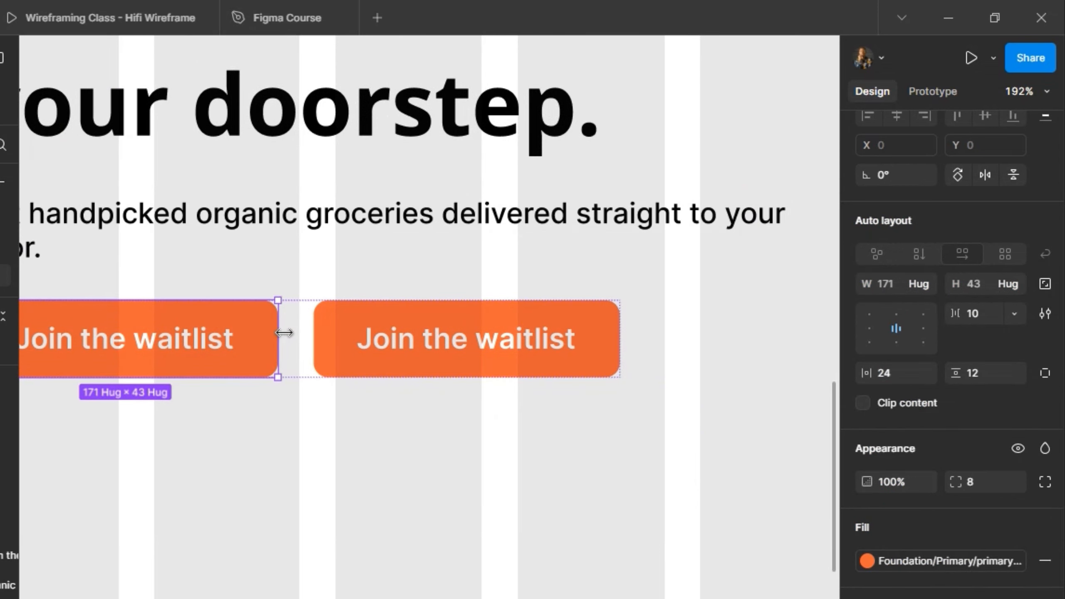
left_click_drag(285, 333, 299, 332)
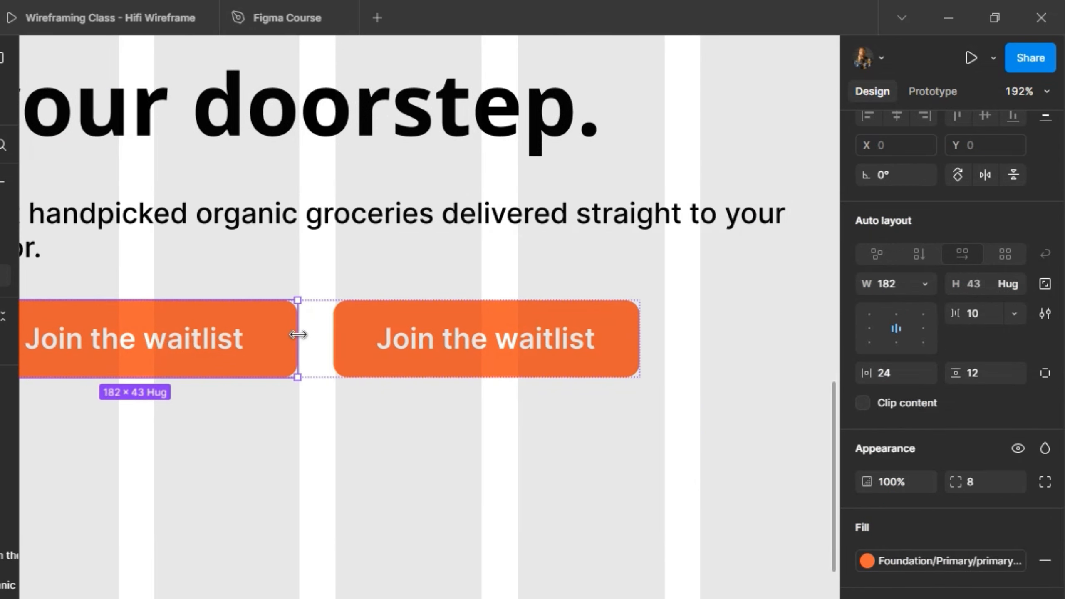
scroll(285, 334, "up", 5)
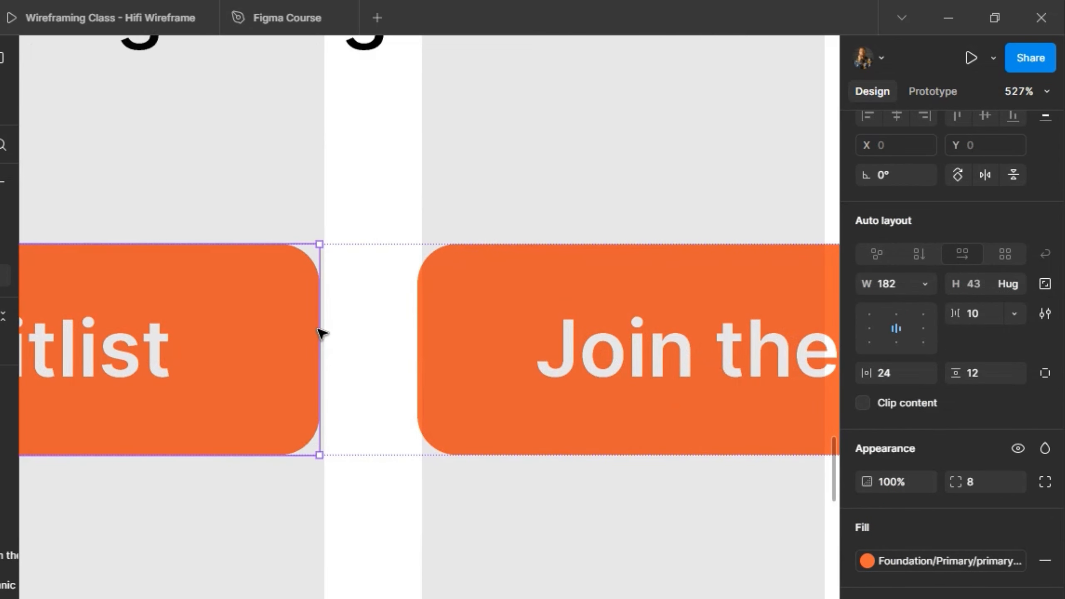
left_click_drag(331, 330, 326, 329)
scroll(299, 365, "down", 5)
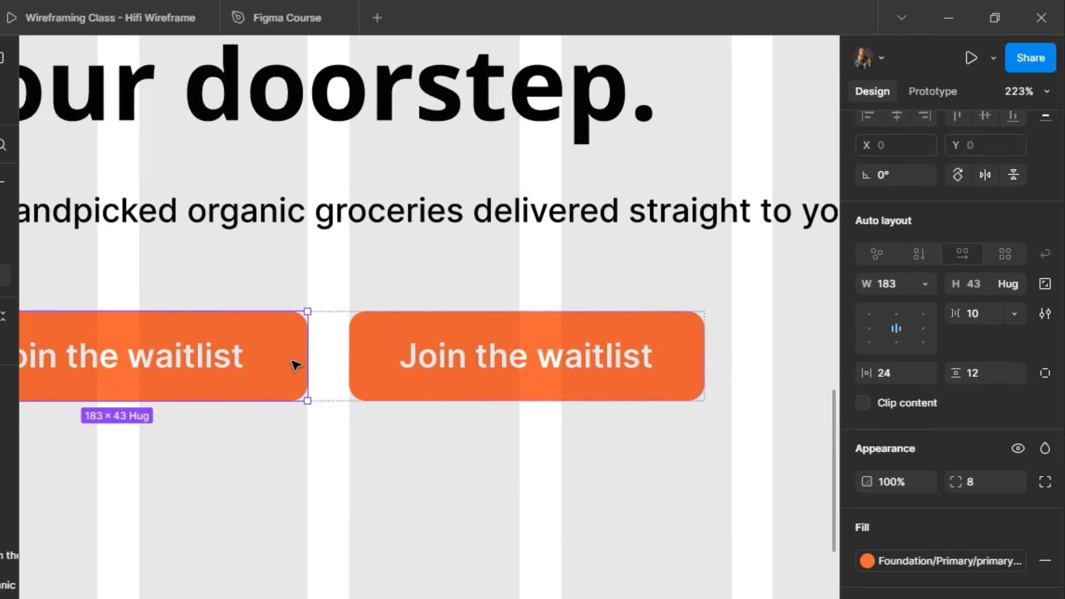
Set the second button's width to 183 to match the first button.
left_click(353, 363)
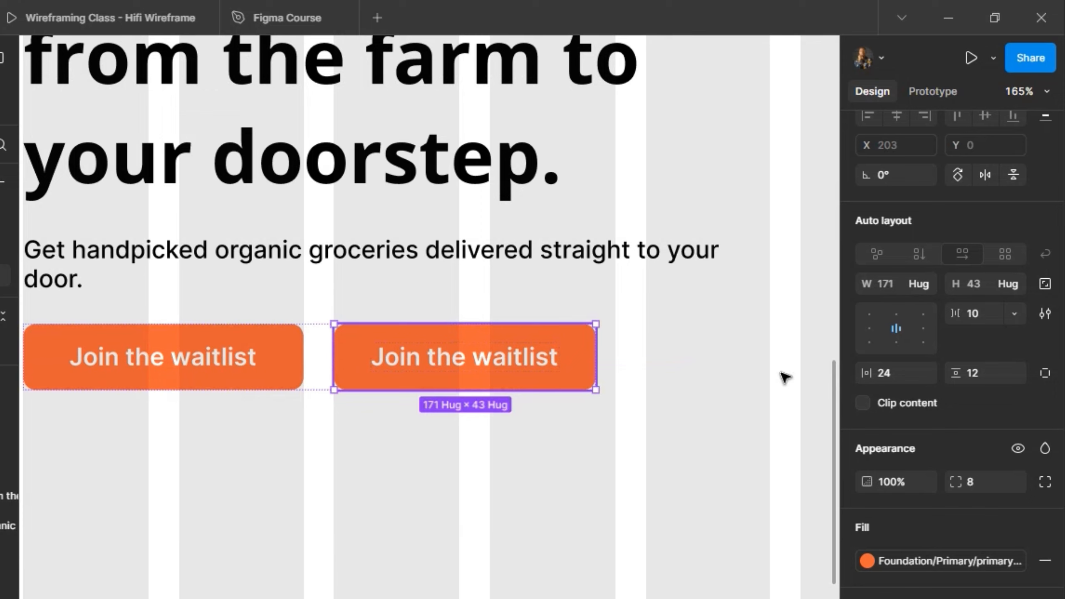
left_click(899, 285)
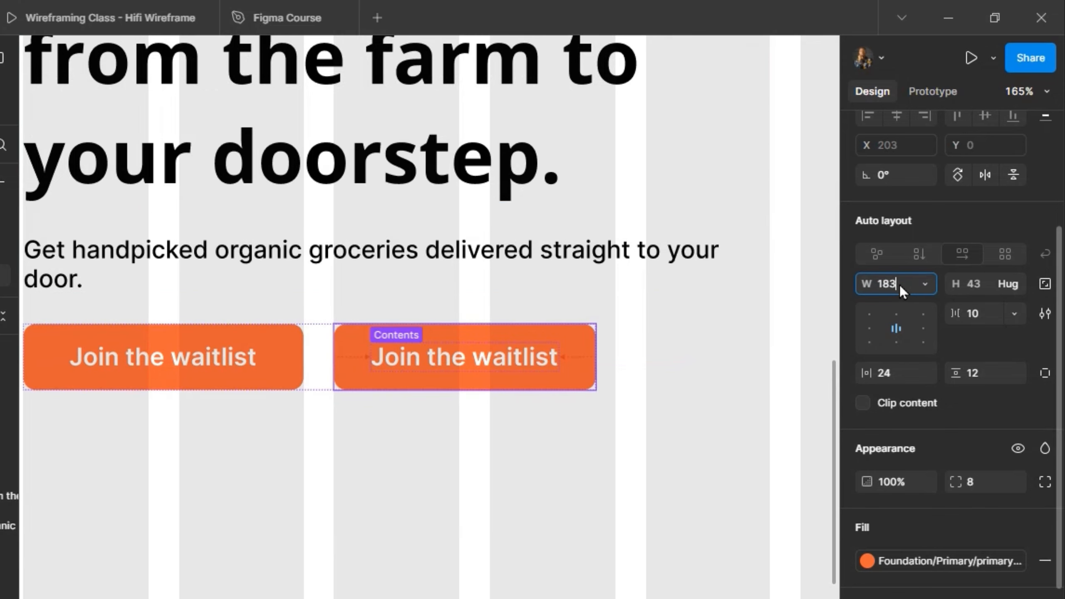
key("Return")
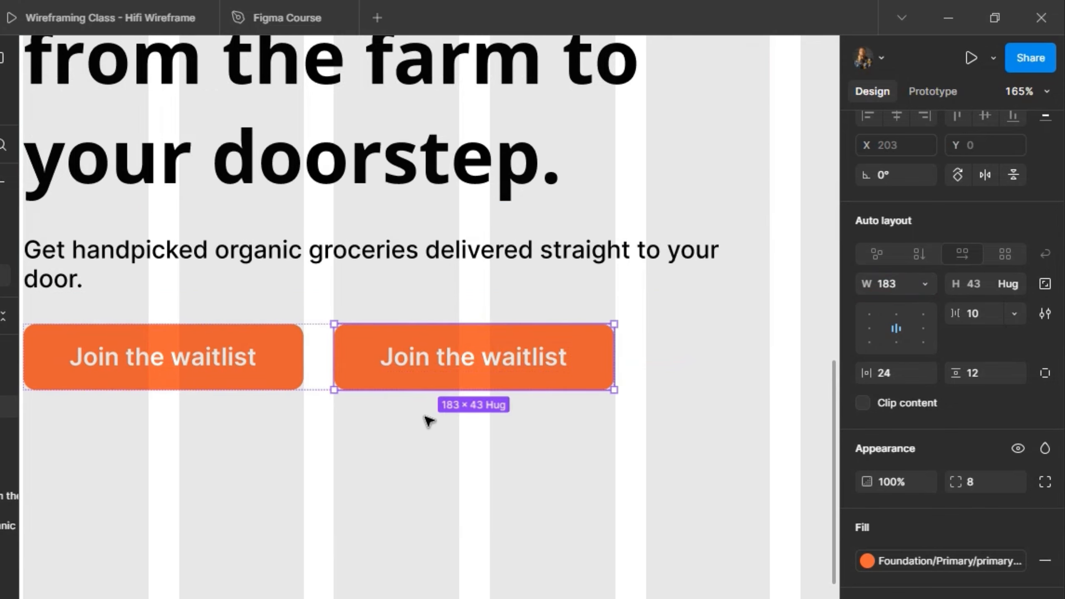
Switch the second hero button to the Outline state and change its text content to "See features".
scroll(424, 415, "down", 3)
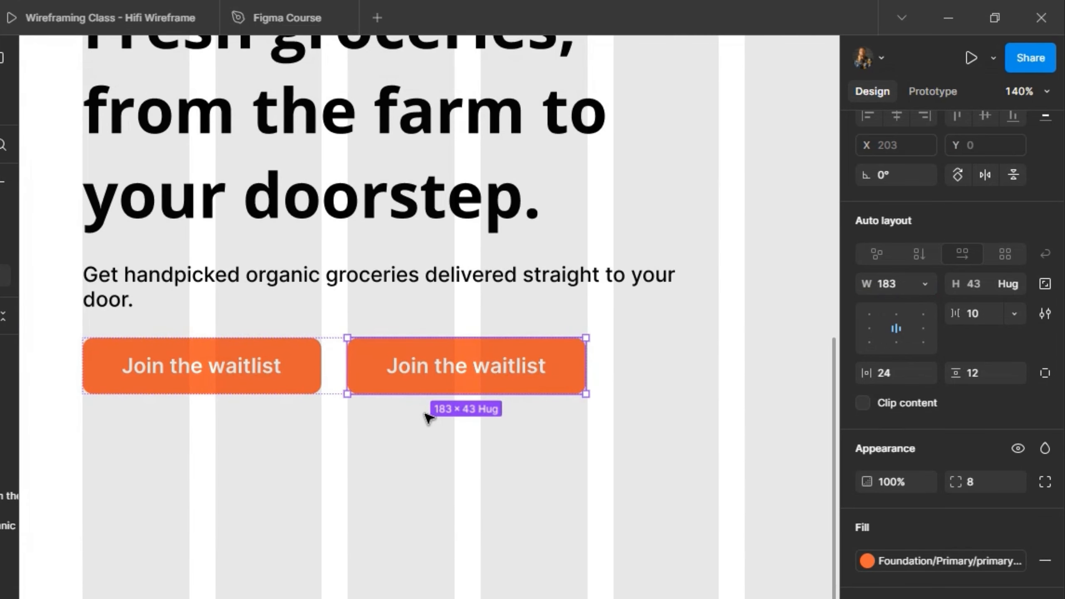
scroll(426, 413, "down", 4)
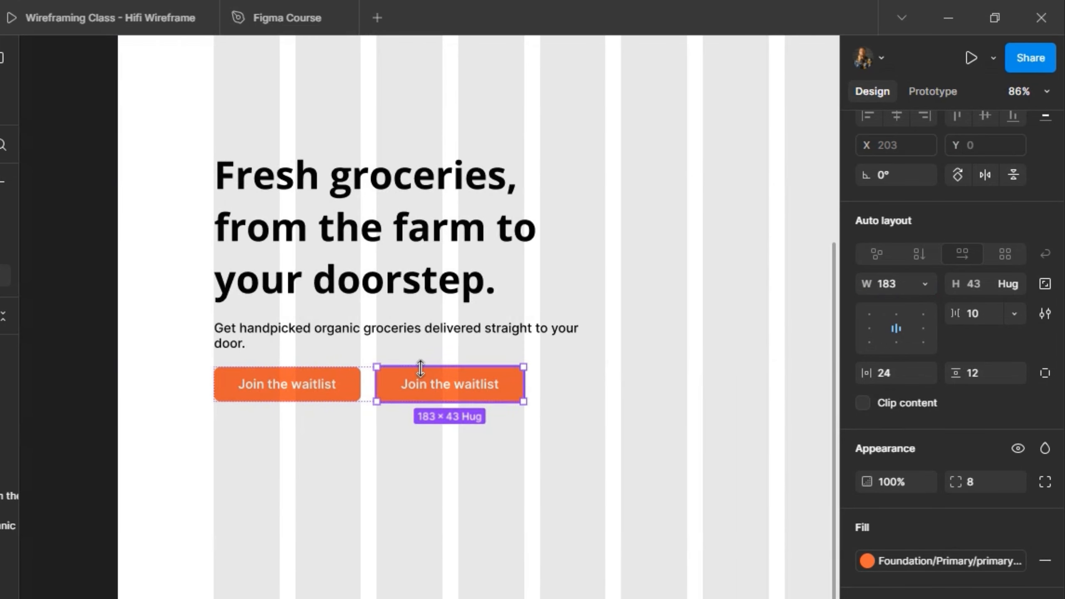
scroll(981, 200, "up", 4)
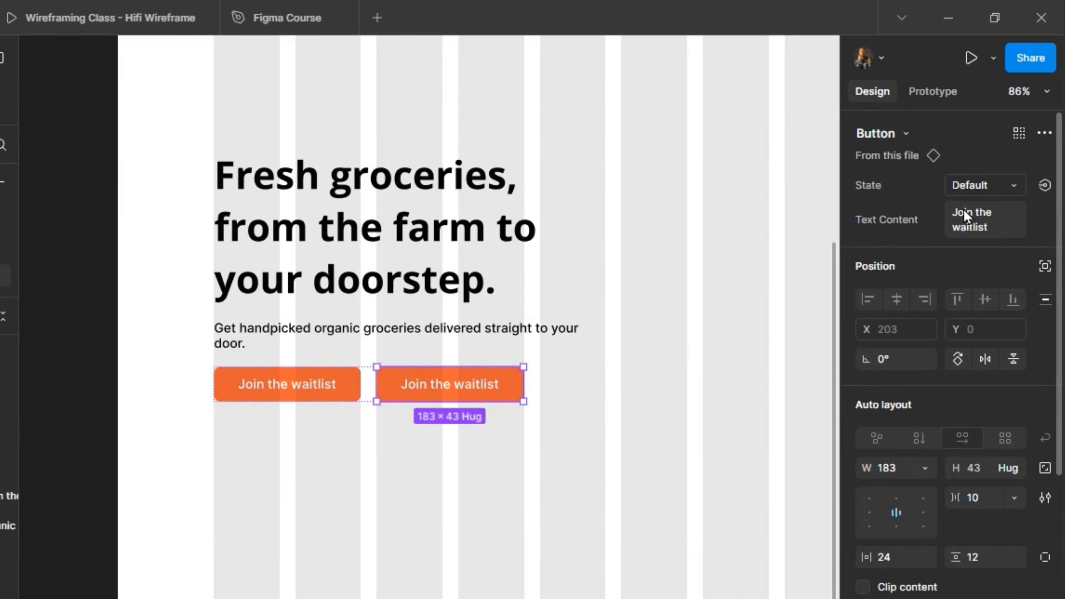
left_click(986, 185)
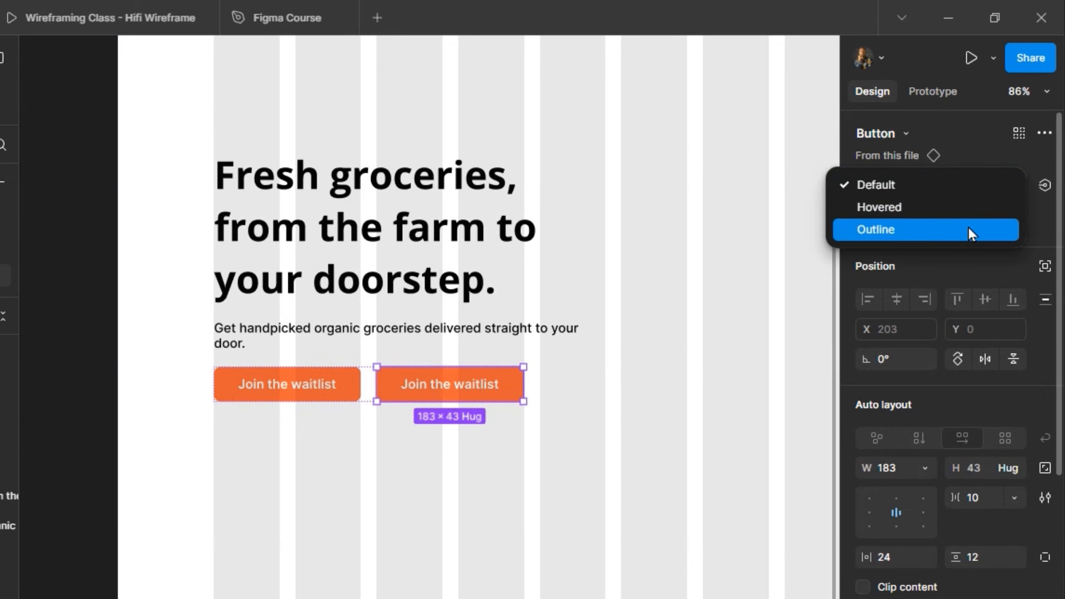
left_click(969, 229)
left_click(994, 228)
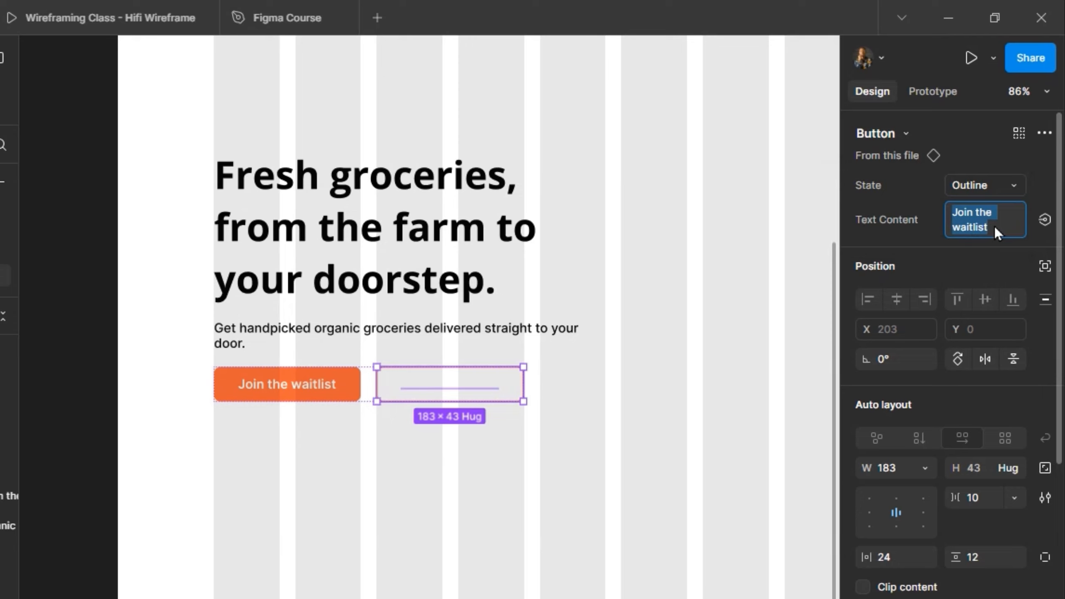
type("See features")
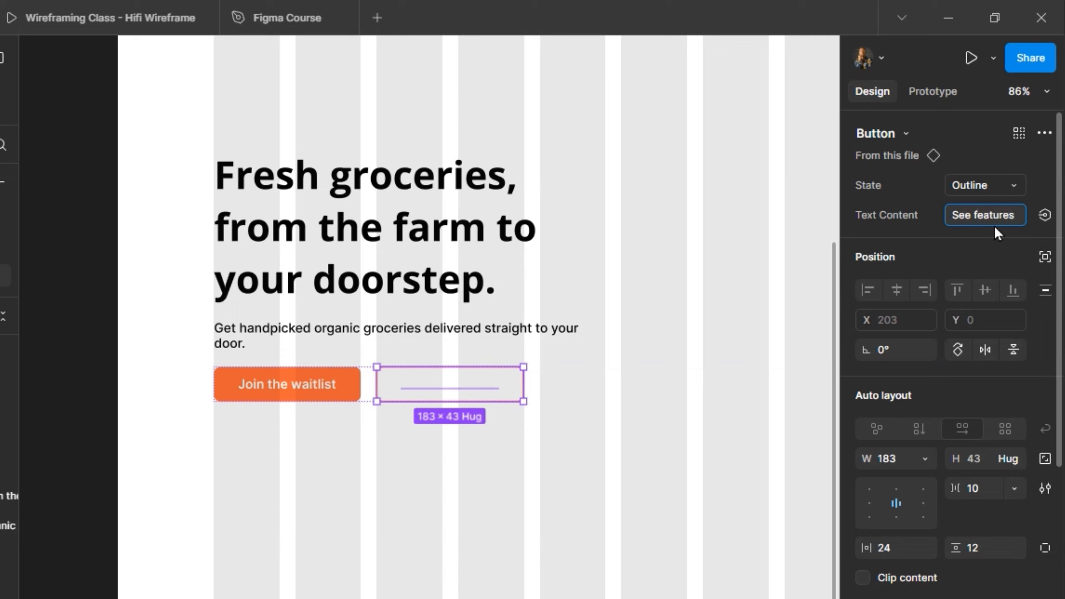
key("Return")
Apply the Single/Black colour style to the white label of the "See features" button and inspect its stroke settings.
scroll(956, 476, "down", 1)
scroll(939, 503, "down", 5)
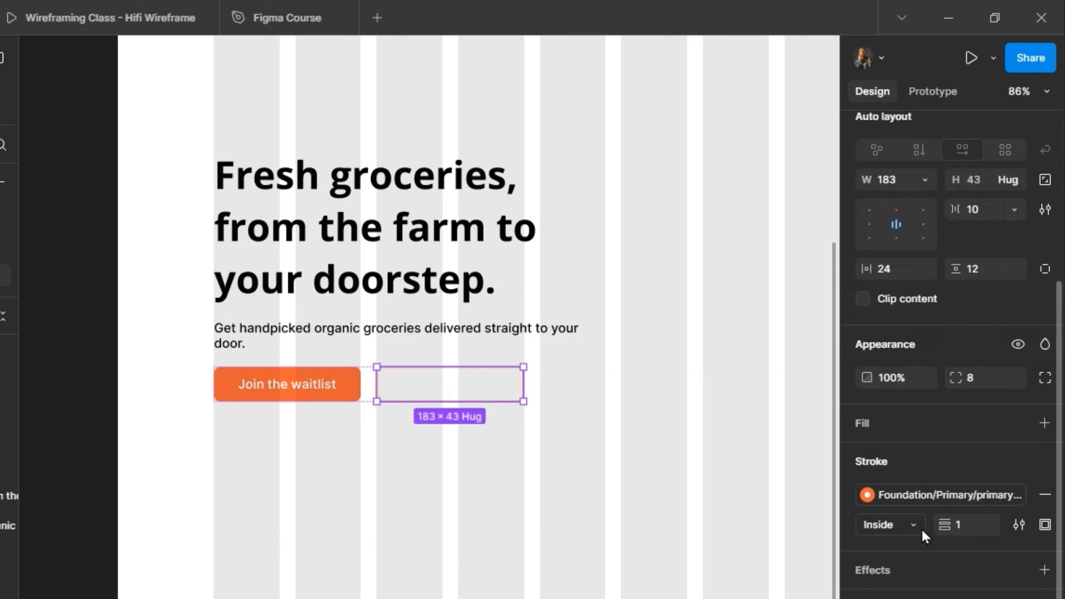
scroll(927, 582, "down", 2)
left_click(1018, 579)
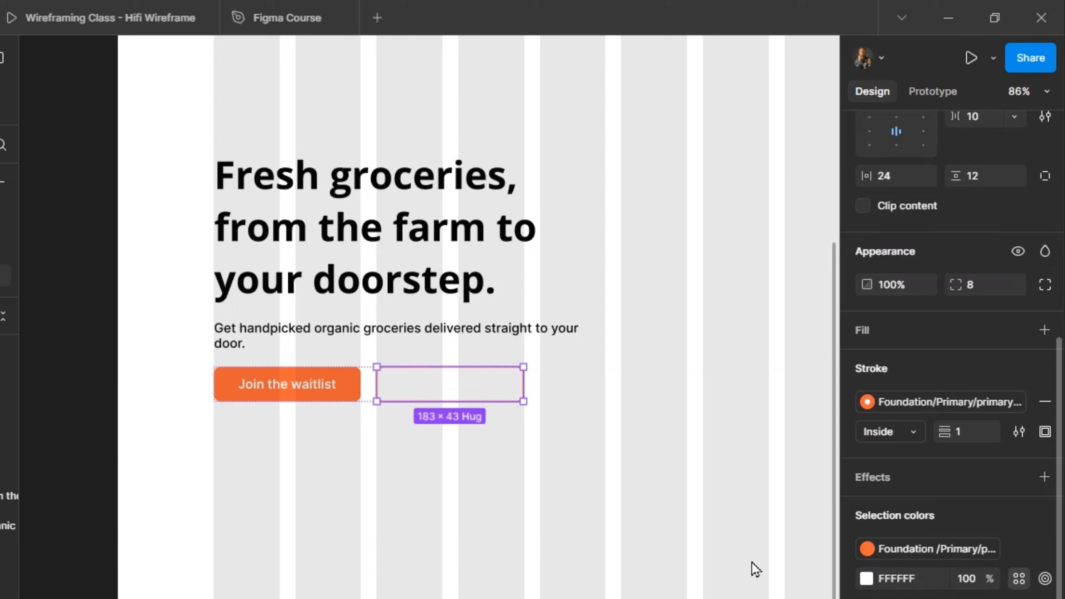
left_click(696, 473)
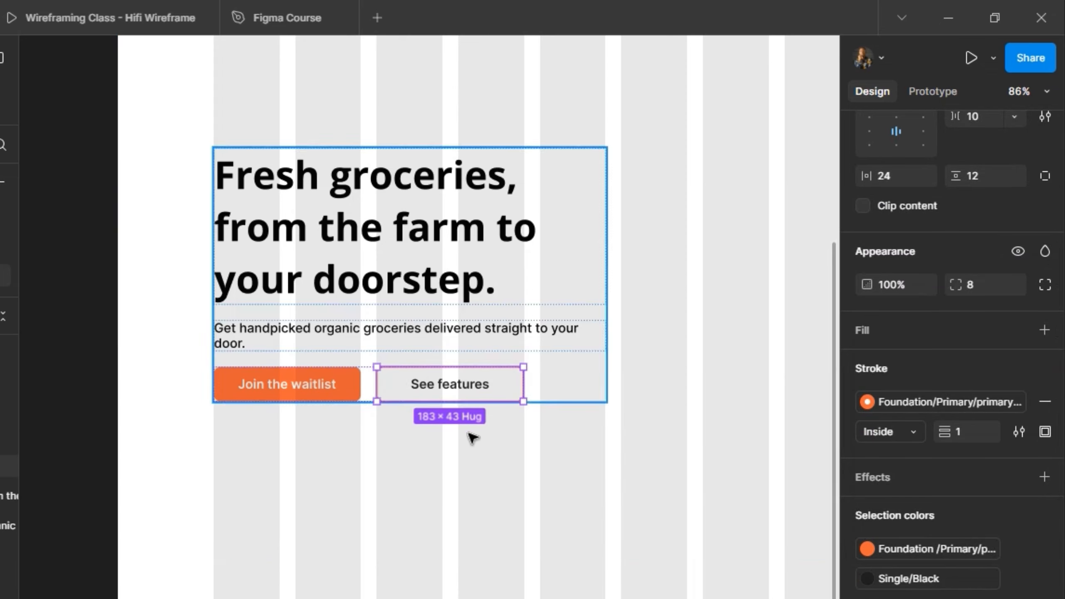
left_click(1019, 432)
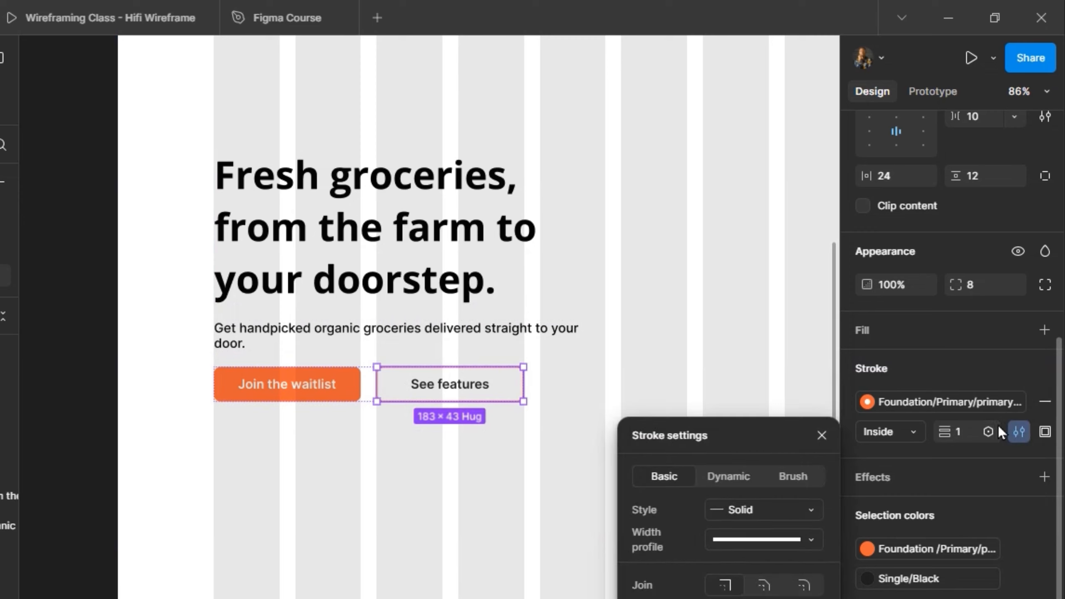
double_click(473, 388)
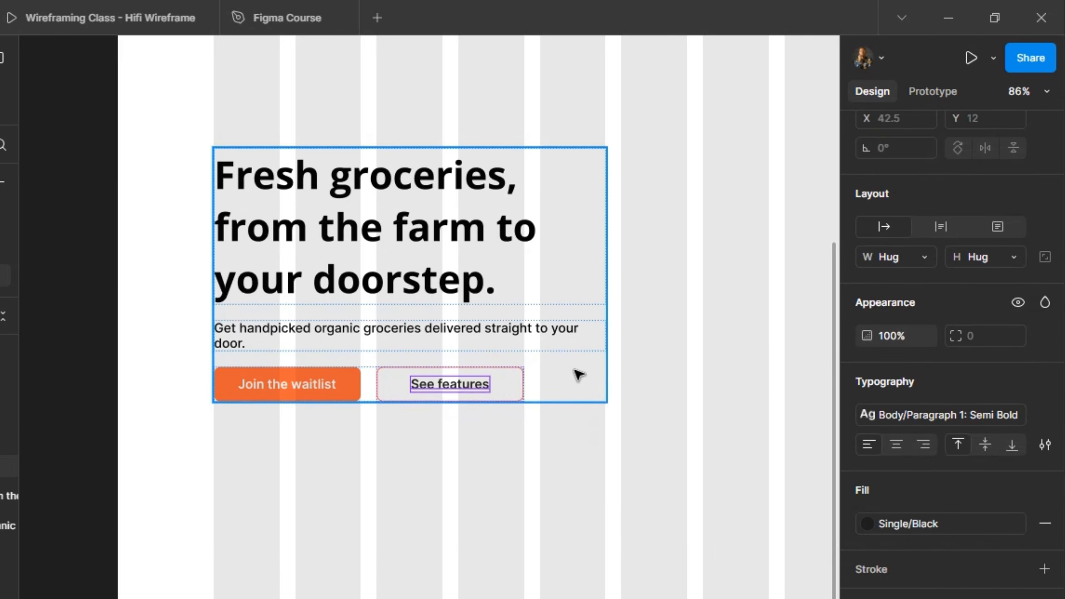
left_click(556, 390)
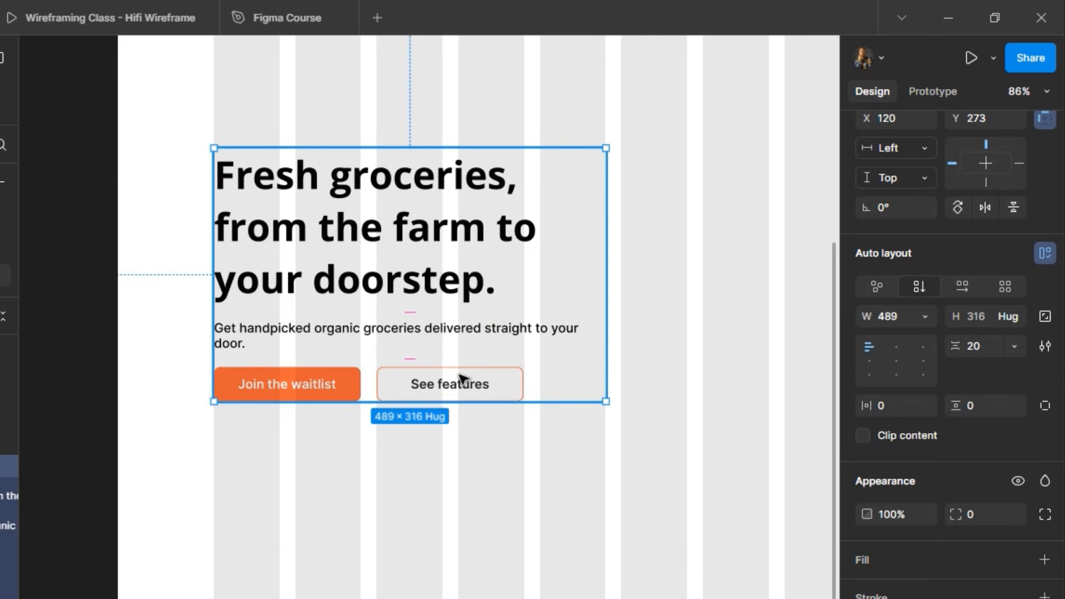
Apply the primary-500 colour style to the white label of the outline variant in the main Button component.
scroll(459, 377, "left", 10)
scroll(335, 183, "up", 2)
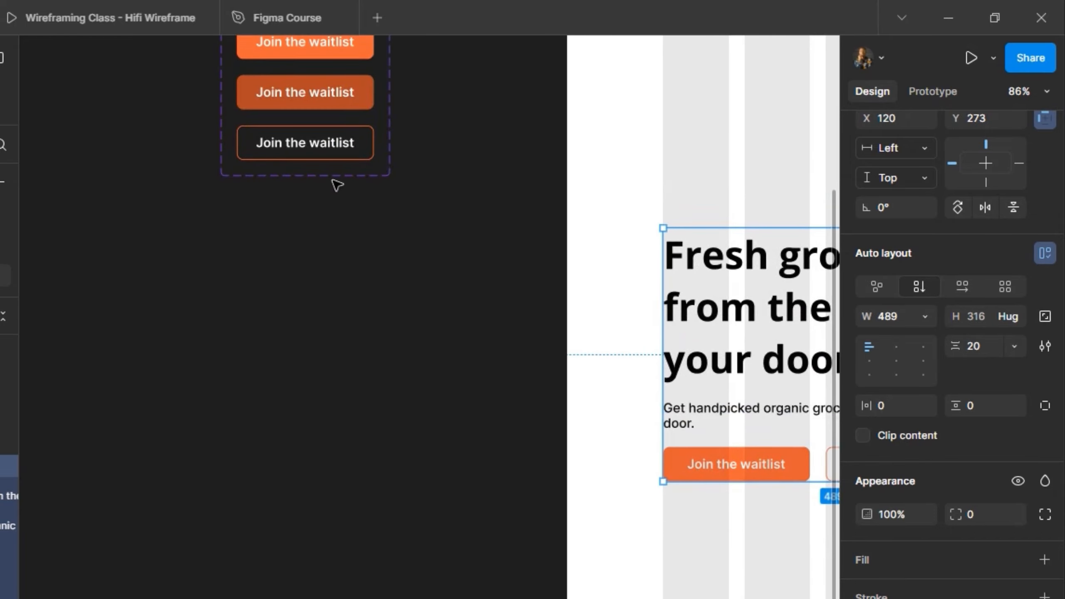
left_click(330, 152)
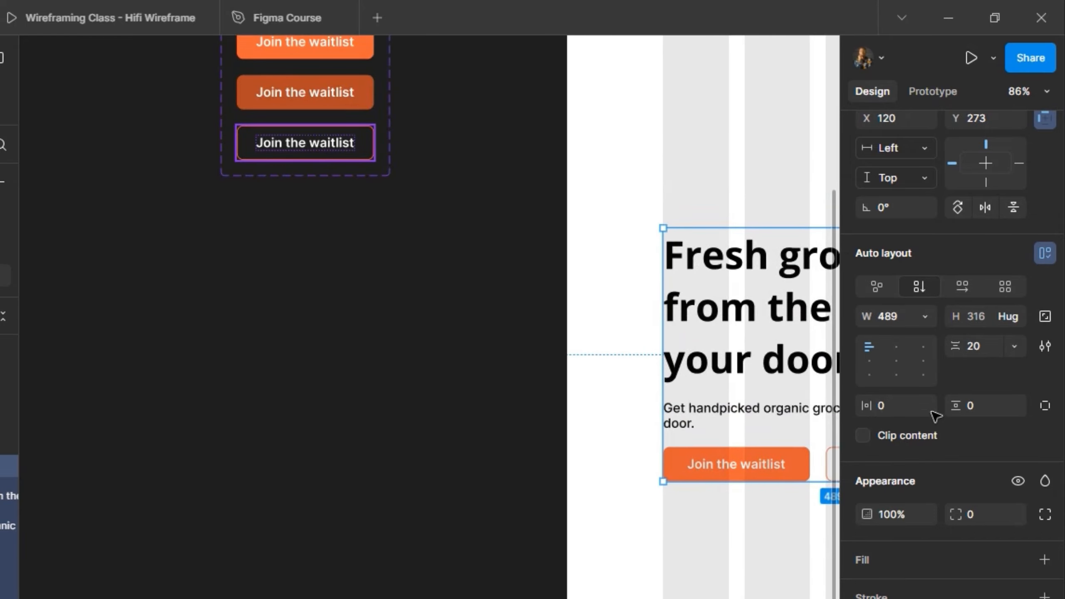
scroll(945, 537, "down", 6)
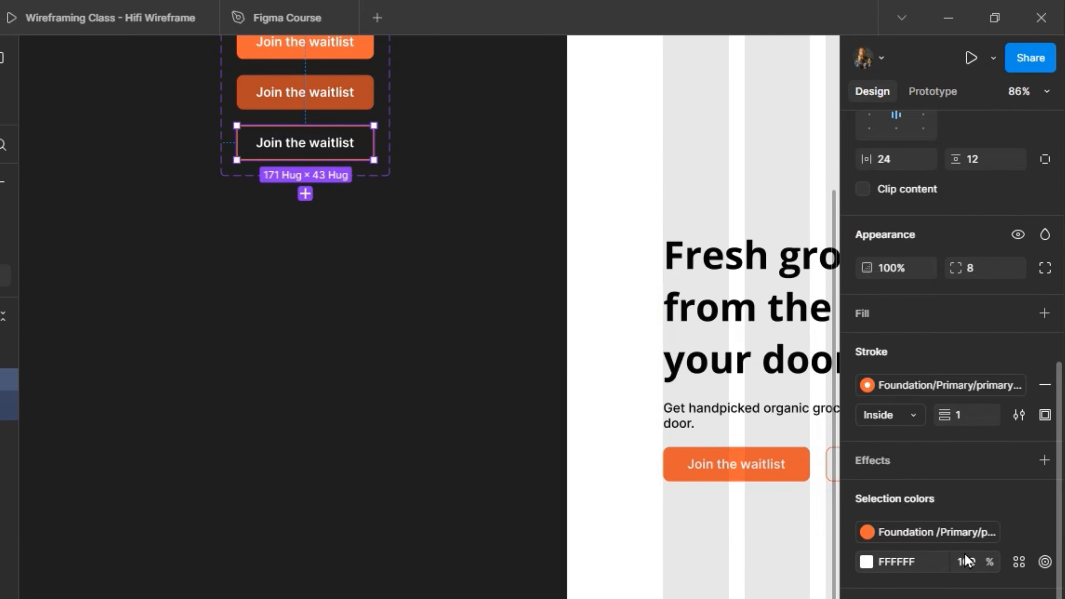
left_click(1009, 560)
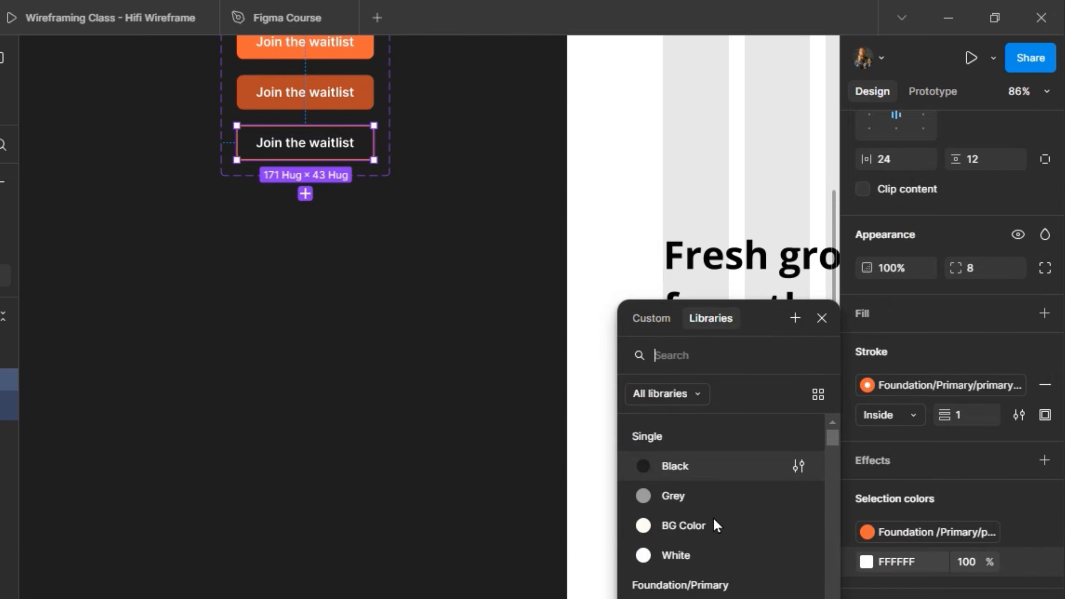
scroll(688, 575, "down", 5)
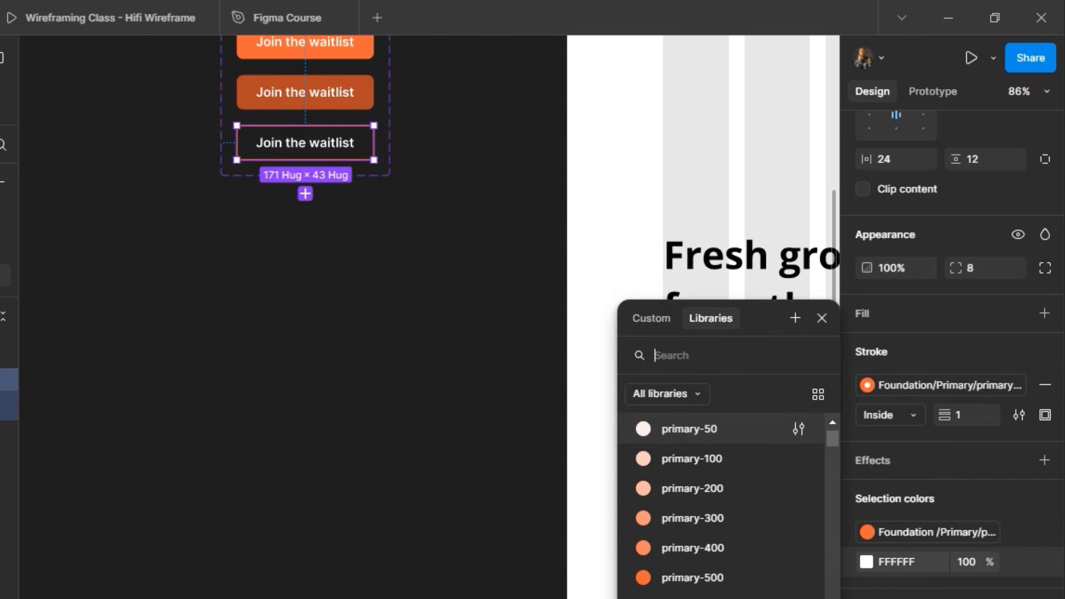
left_click(721, 579)
left_click(423, 299)
Reset the "See features" button instance in the hero section to its main component.
scroll(423, 299, "right", 3)
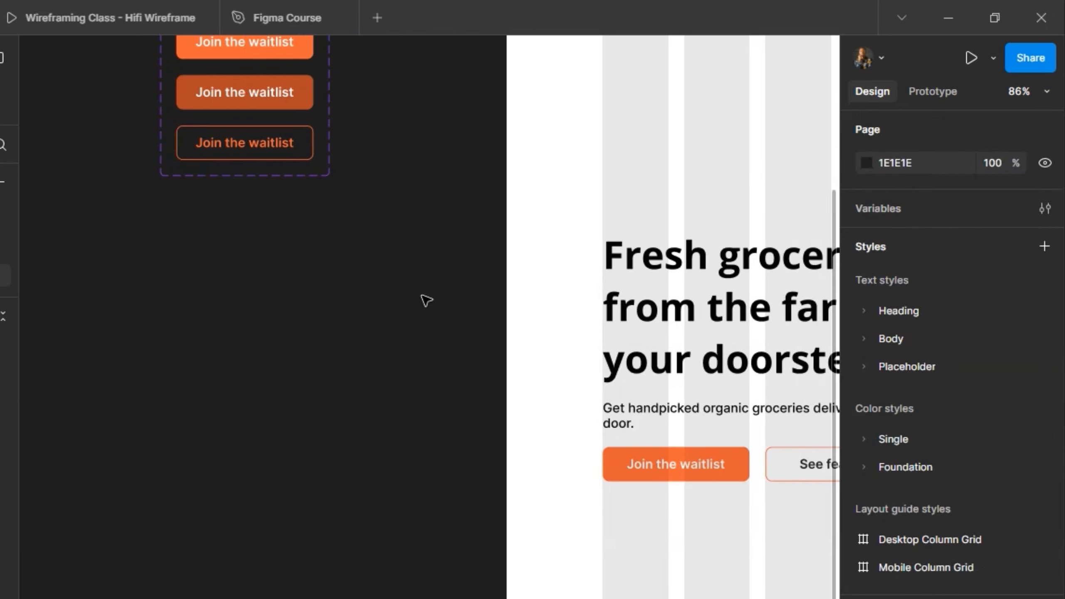
scroll(423, 300, "right", 5)
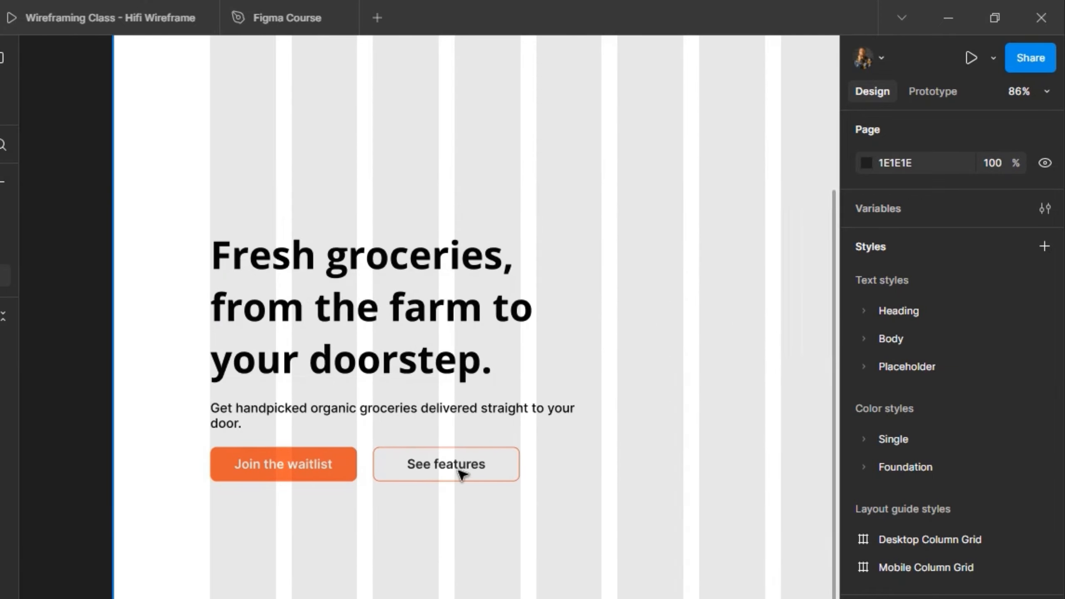
left_click(461, 473)
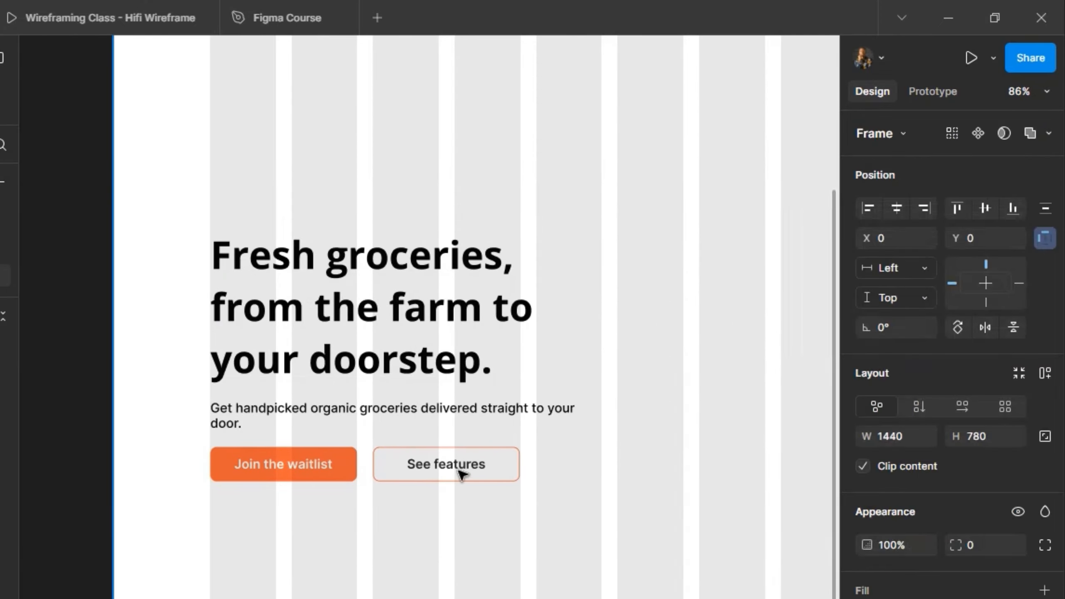
left_click(461, 474)
left_click(461, 473)
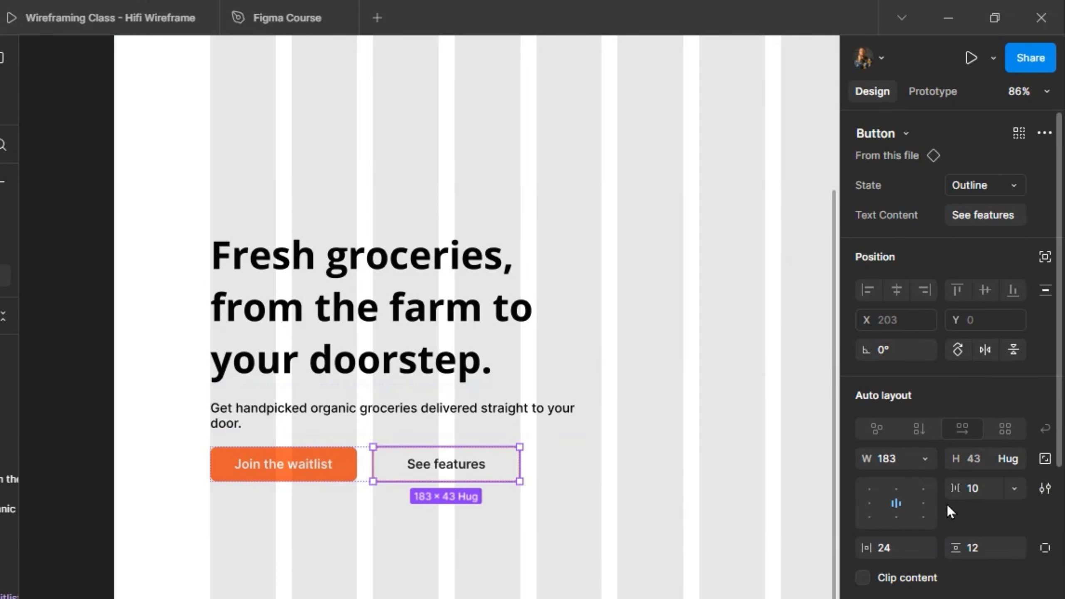
scroll(947, 507, "down", 2)
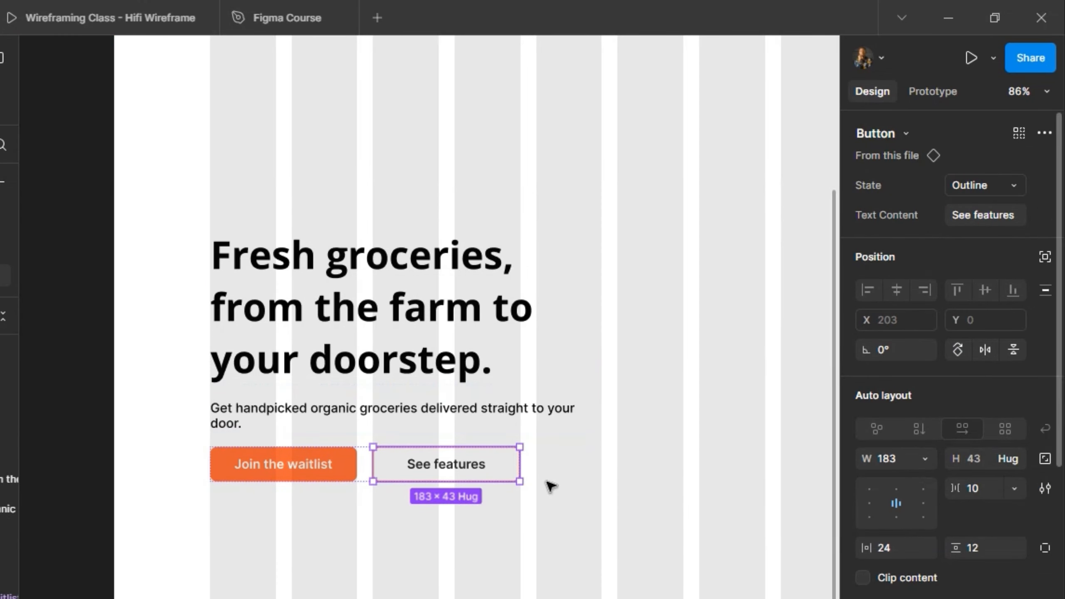
right_click(486, 476)
mouse_move(555, 571)
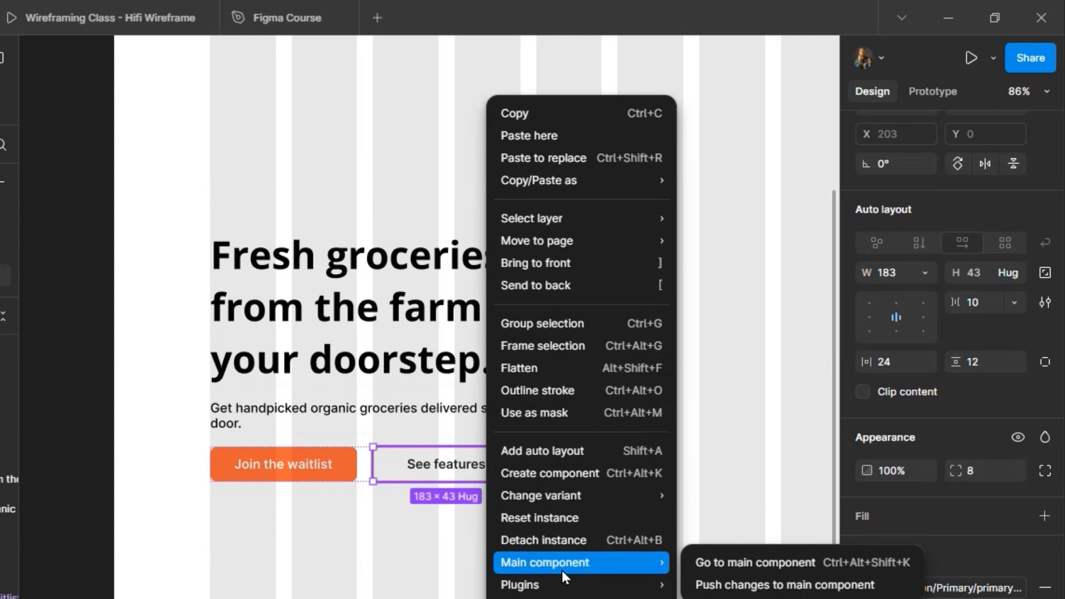
left_click(574, 526)
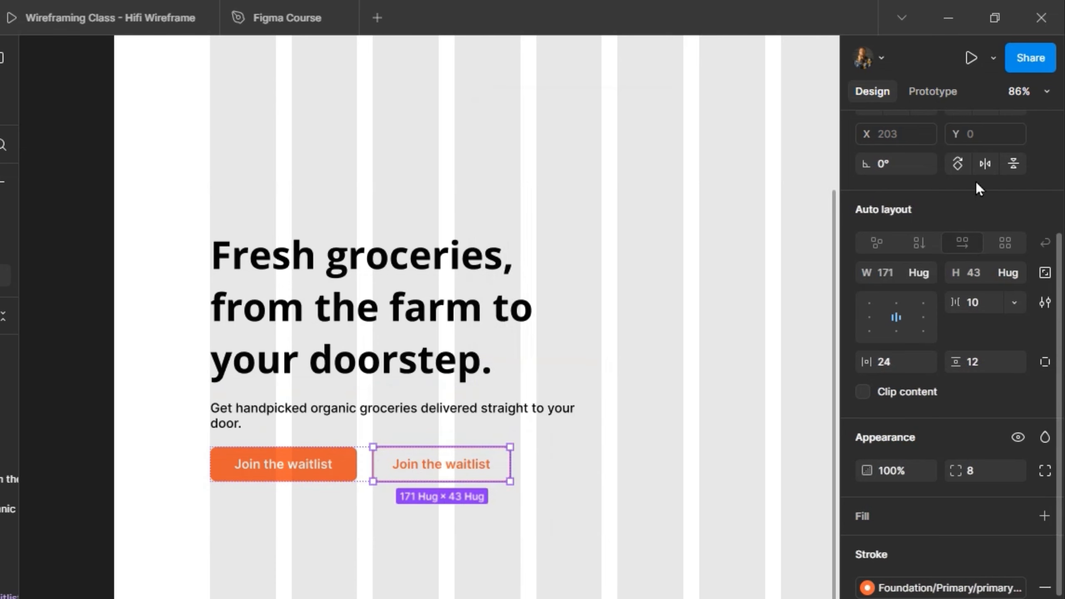
Set the reset outline button's text content to "See features".
scroll(975, 181, "up", 5)
left_click(977, 218)
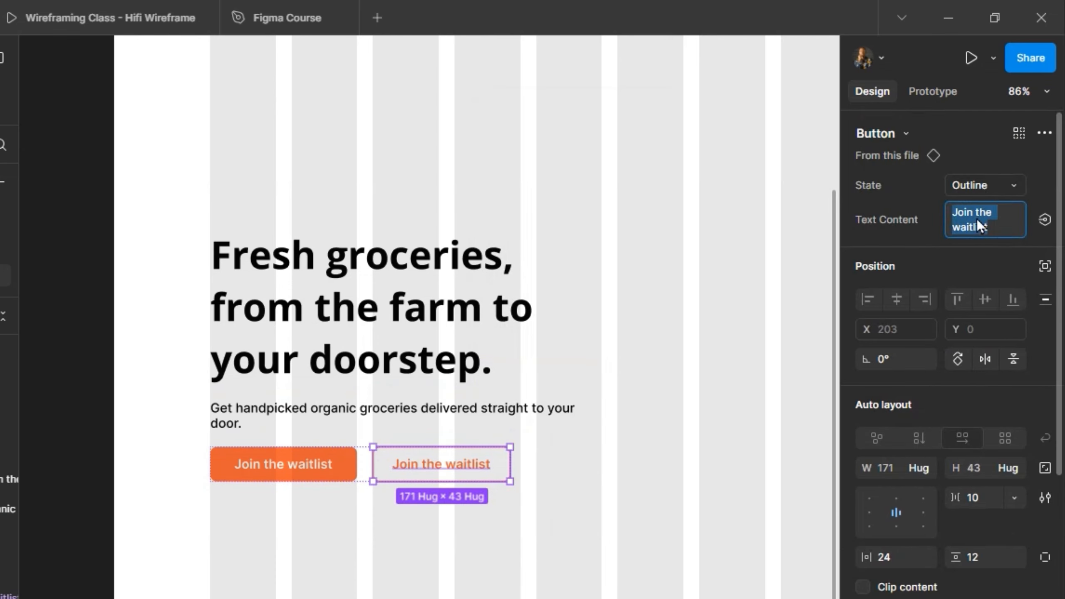
type("See feat")
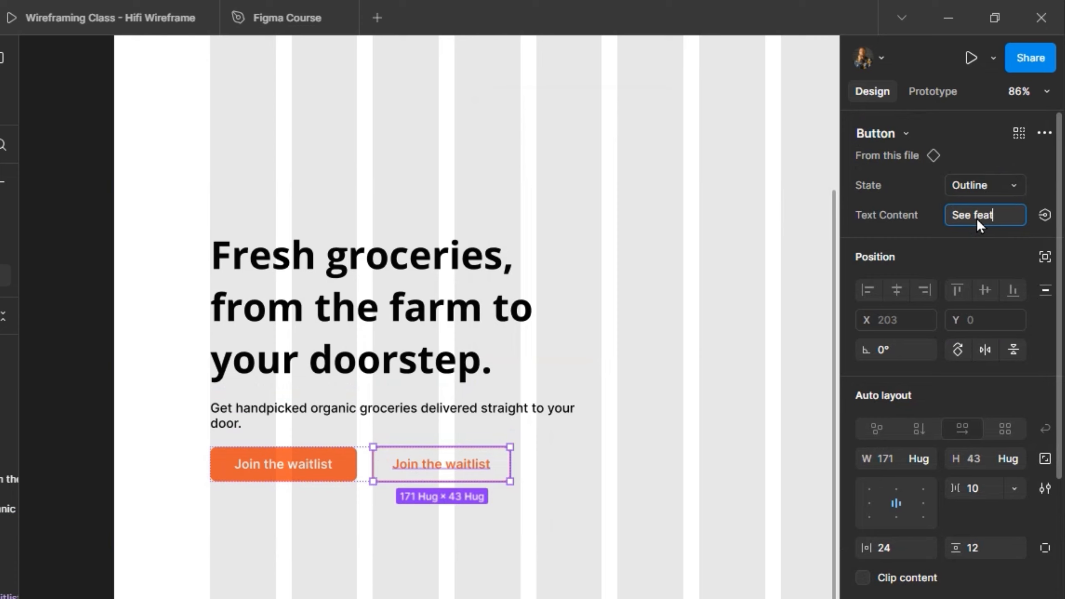
type("ures")
key("Return")
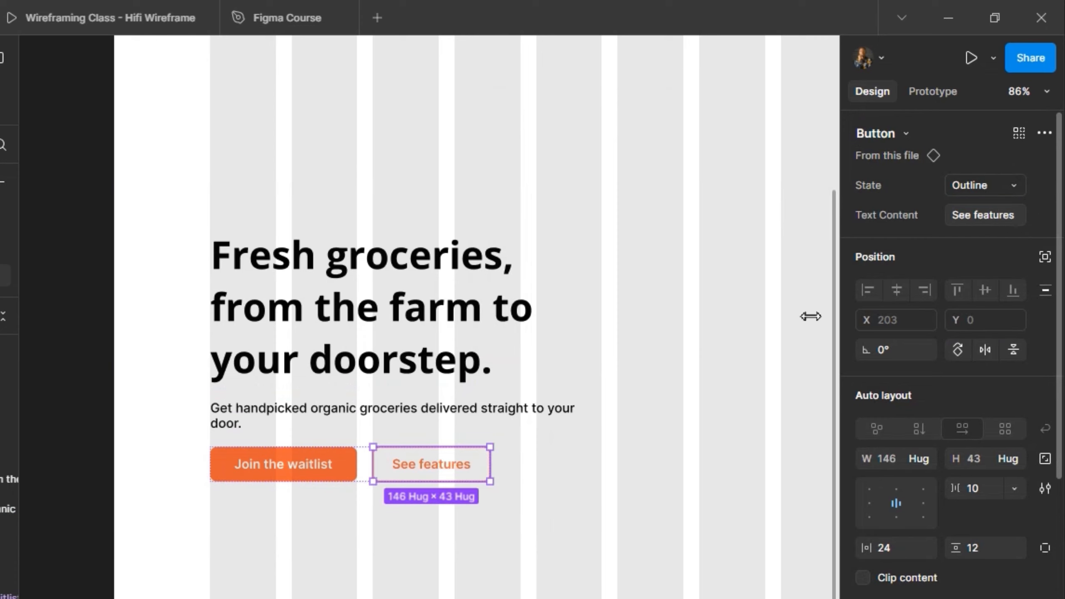
Set the outline button's width to 183 and deselect it.
left_click(901, 463)
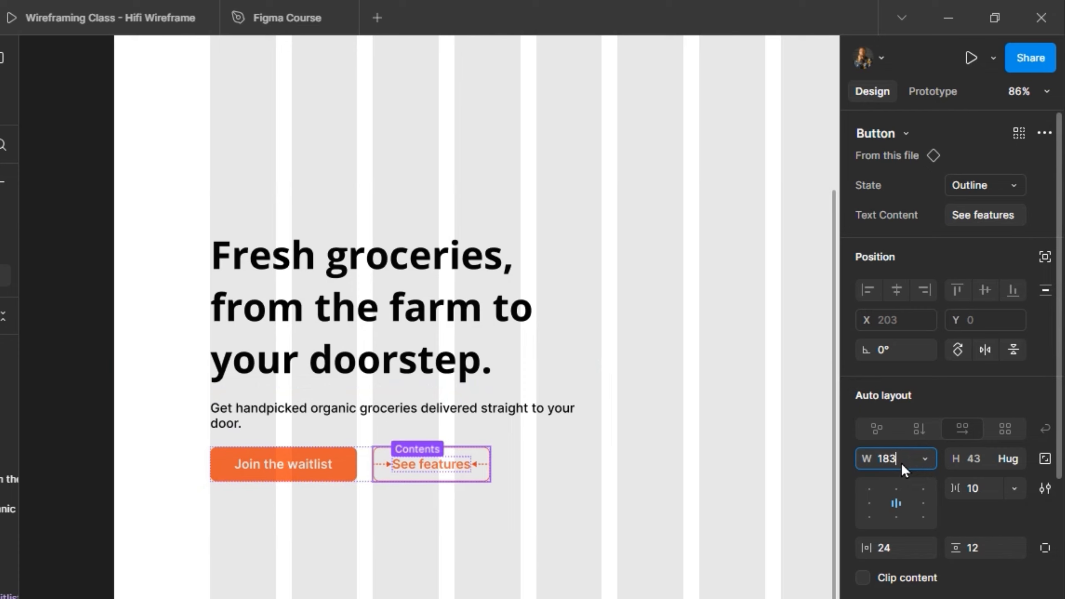
key("Return")
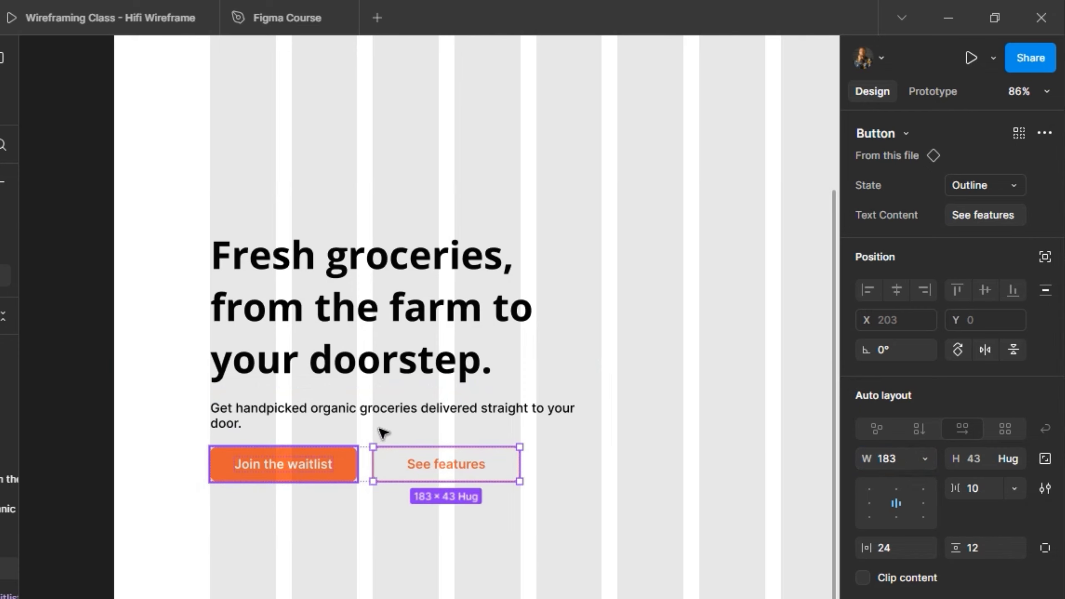
scroll(371, 434, "down", 5)
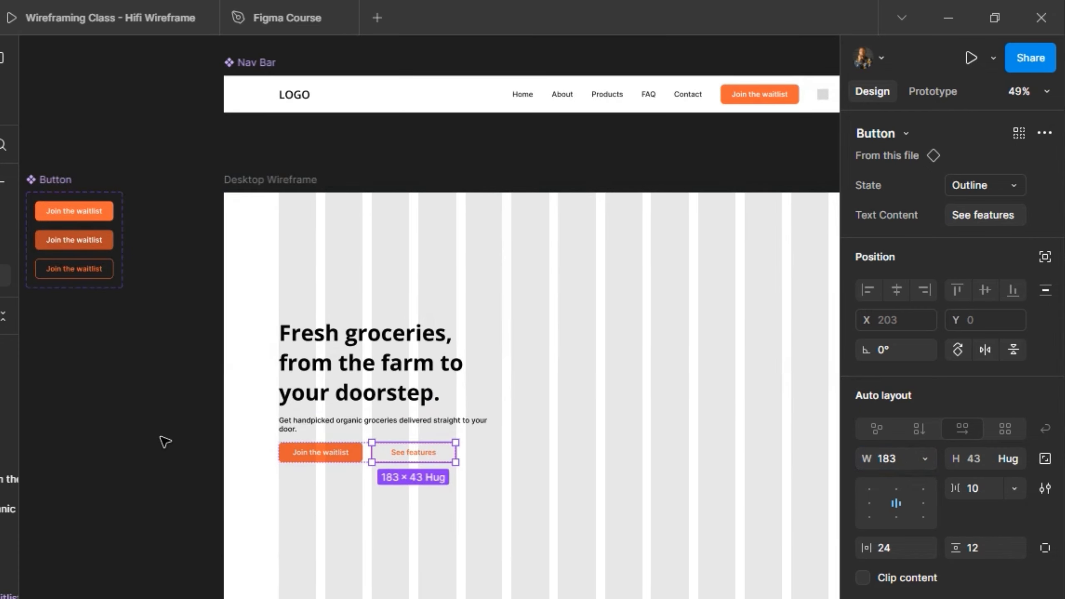
left_click(165, 441)
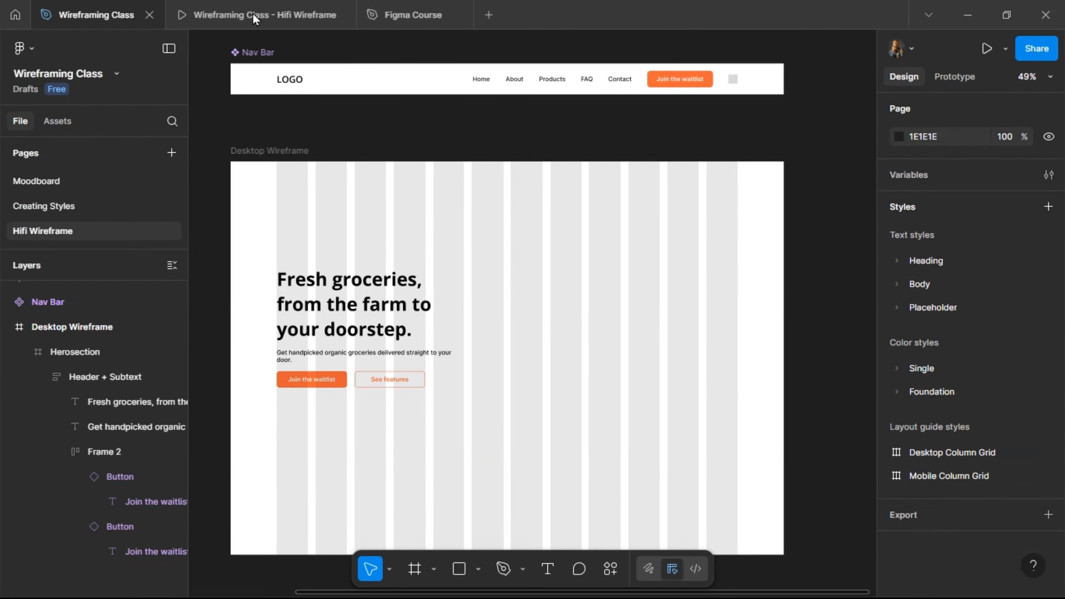
Review the hero section in the prototype preview and return to the design file.
left_click(96, 17)
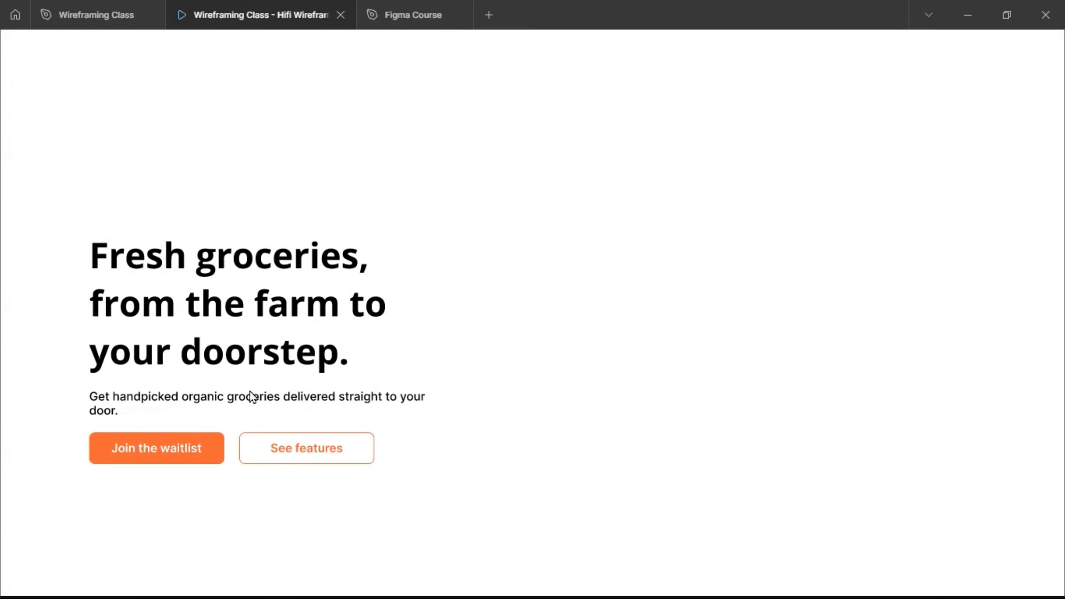
left_click(75, 13)
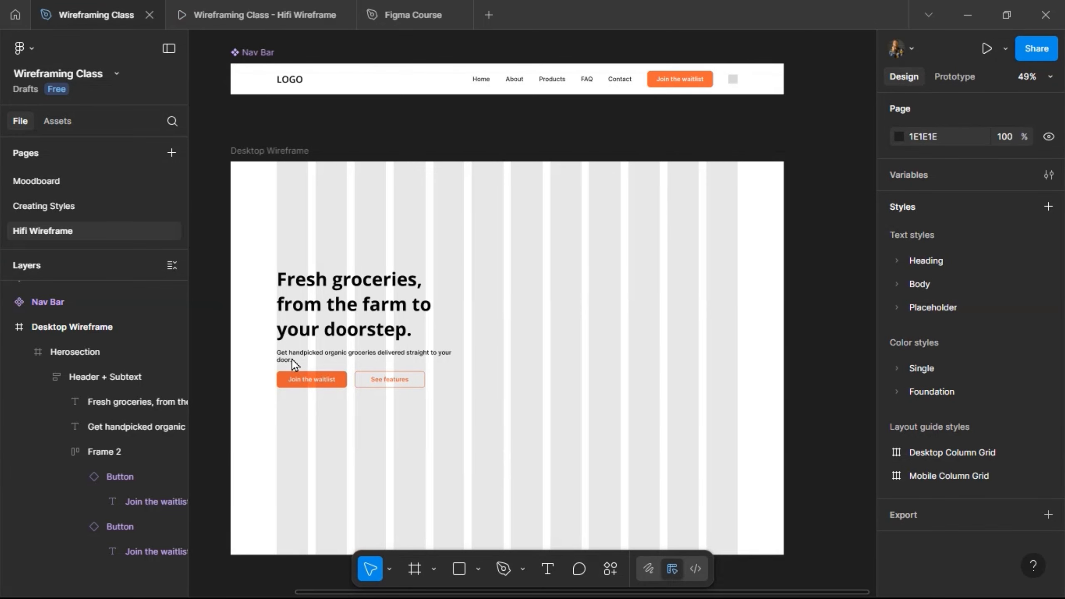
left_click(348, 344)
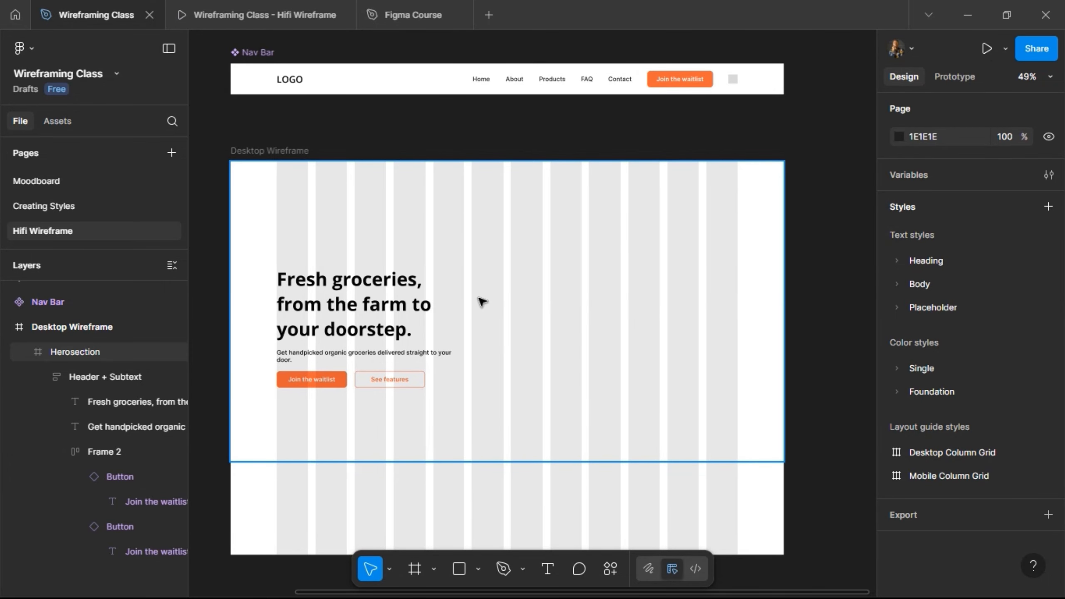
scroll(481, 301, "left", 5)
scroll(419, 314, "right", 3)
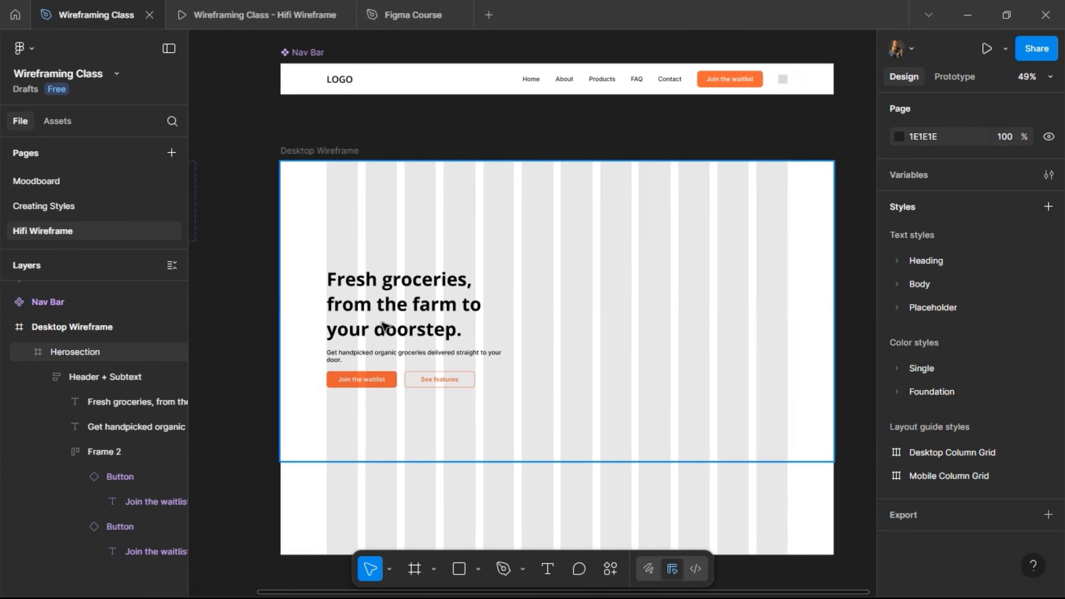
Rename the hero section's frame holding the heading, supporting text and buttons as "Left Content".
left_click(384, 325)
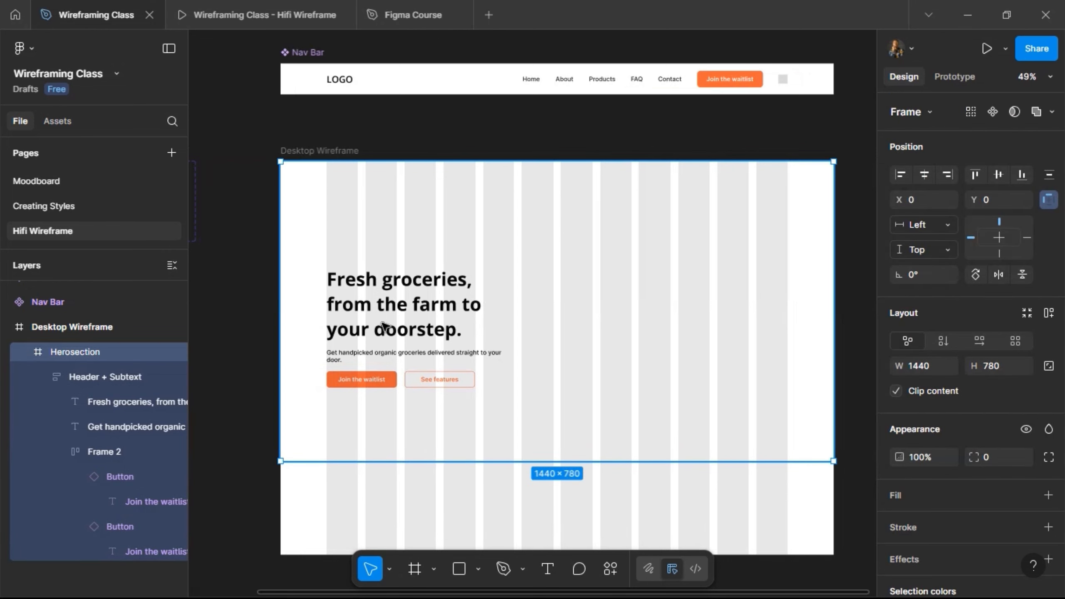
double_click(384, 325)
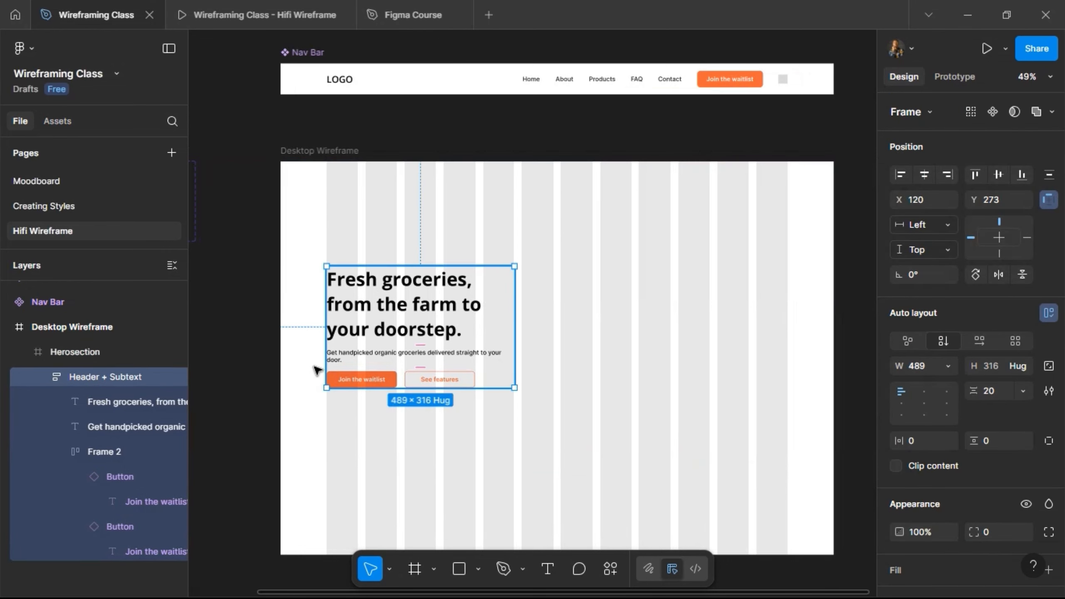
double_click(115, 377)
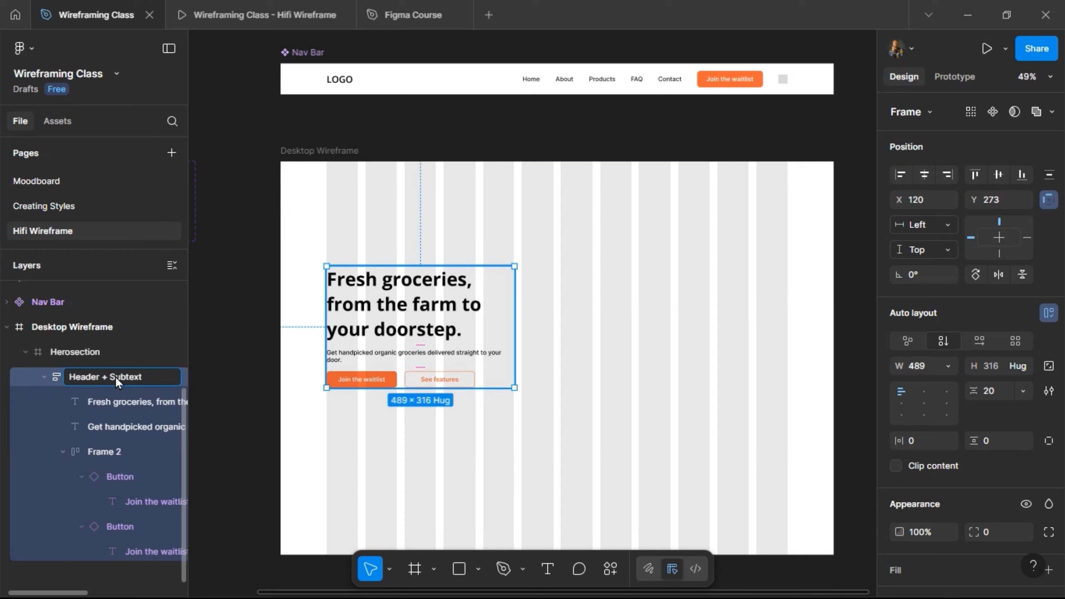
type("+")
key("BackSpace")
key("BackSpace")
key("ctrl+a")
type("Lef")
key("Return")
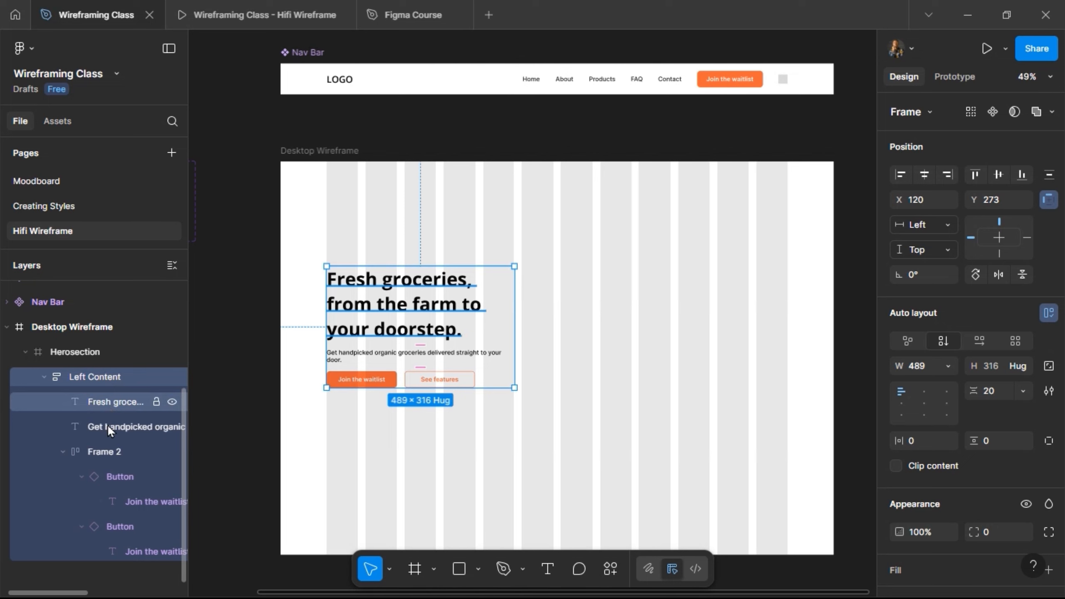
Wrap the heading and supporting text in an auto layout frame and name it "Header + Subtext".
left_click(107, 424, "shift")
right_click(107, 424)
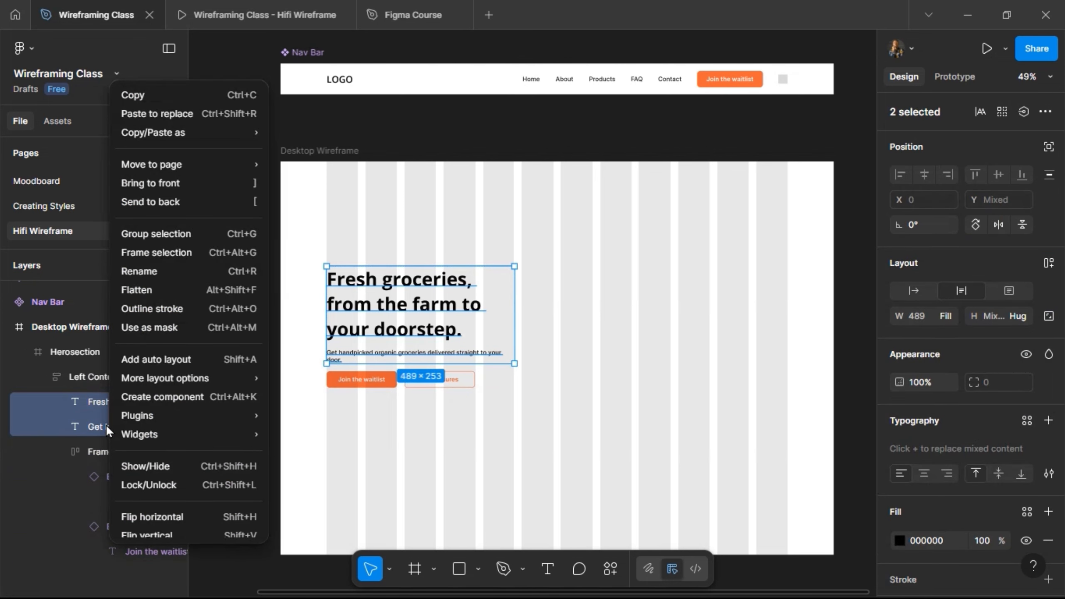
key("Escape")
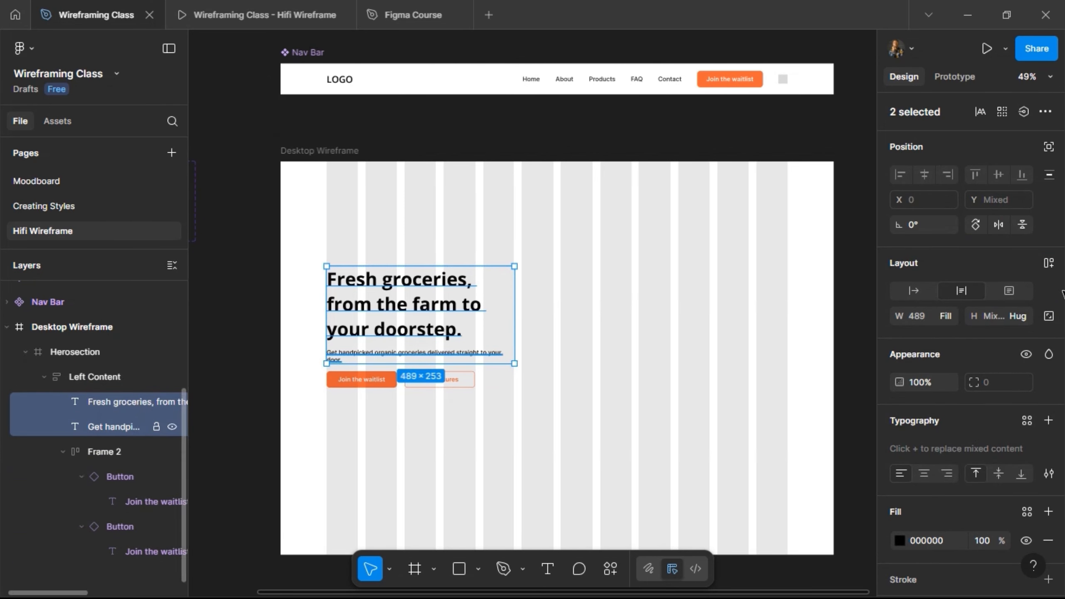
left_click(1050, 265)
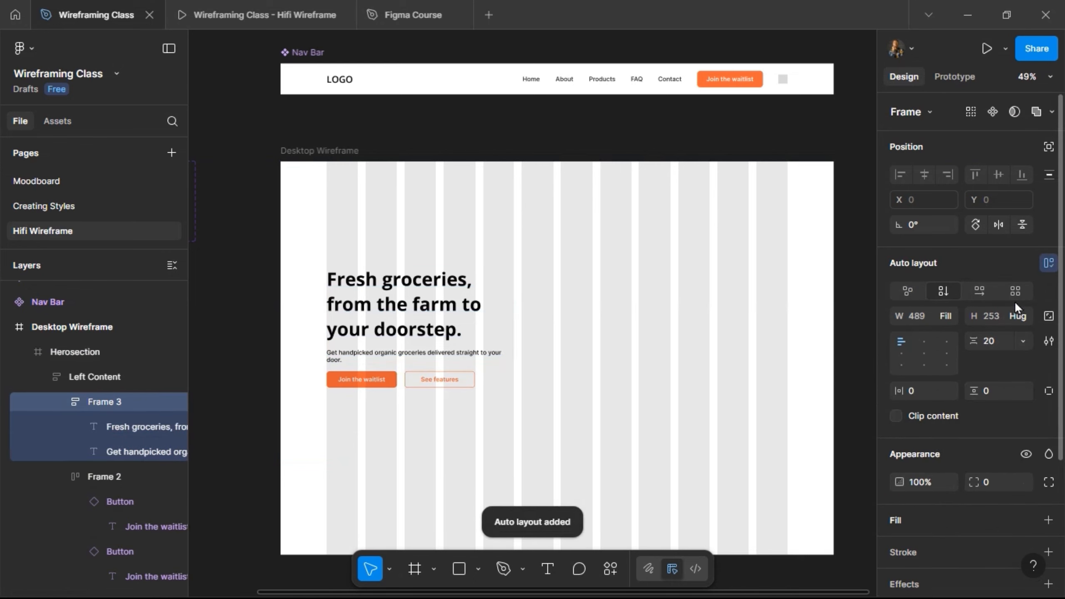
double_click(105, 403)
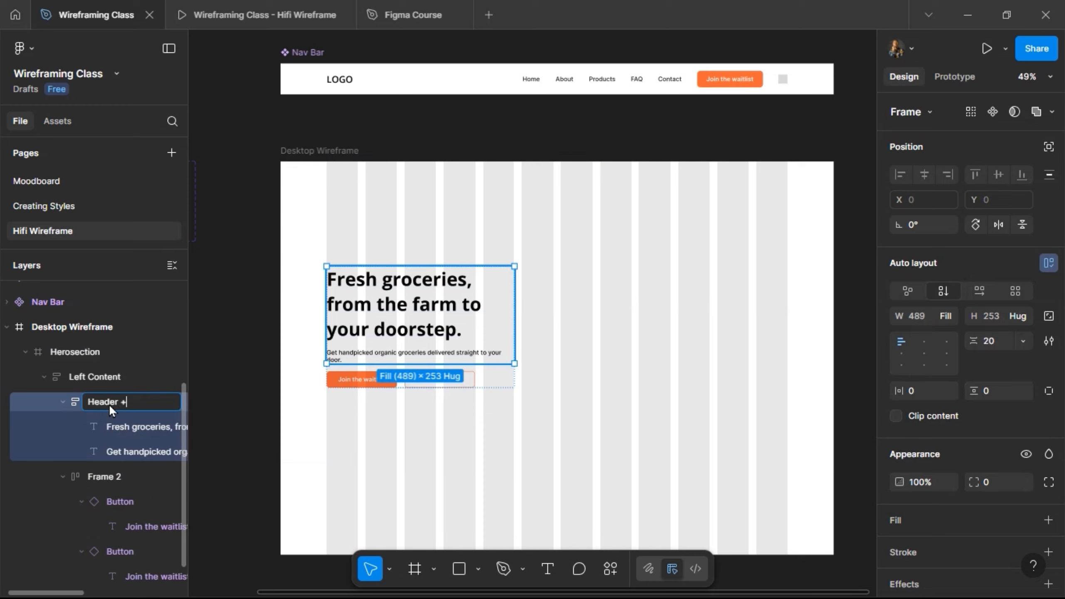
type("Header + Subtext")
key("Return")
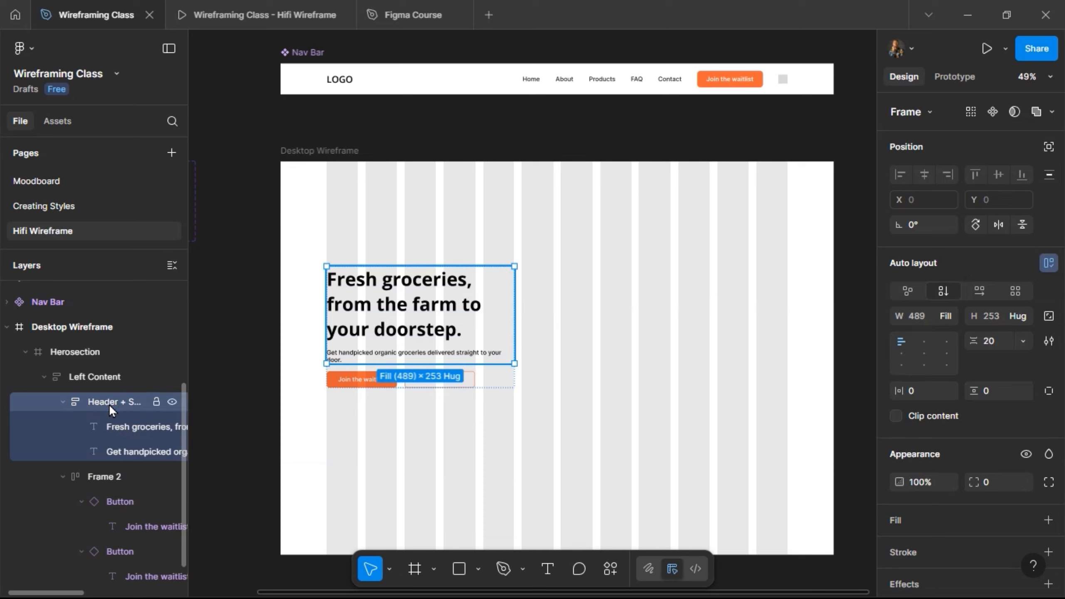
Rename the frame containing the two call-to-action buttons as "Buttons" and collapse both child frames of Left Content in the layer list.
double_click(104, 476)
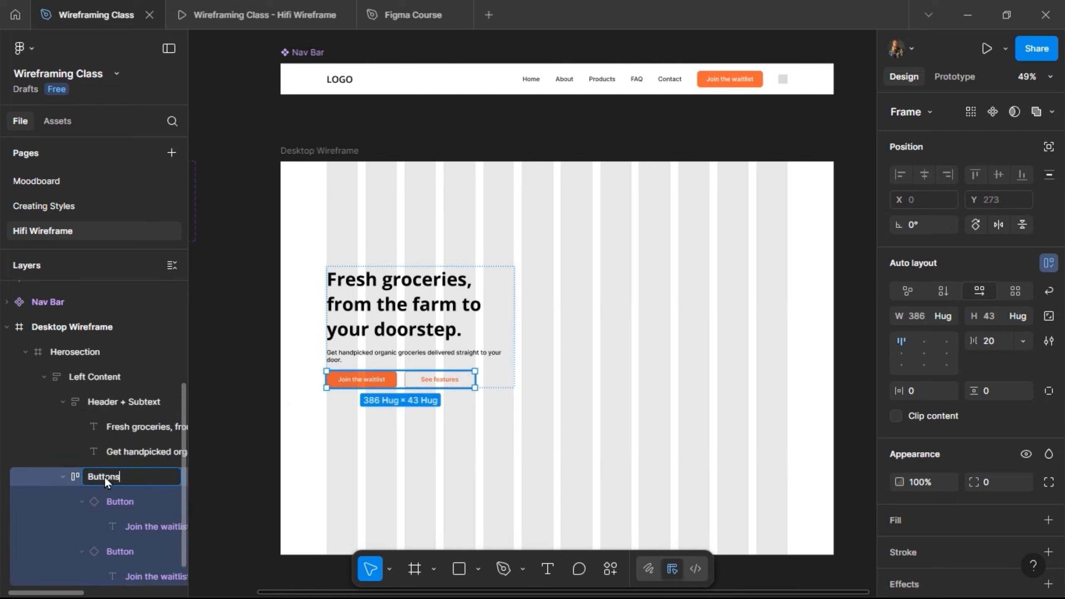
key("Return")
left_click(63, 479)
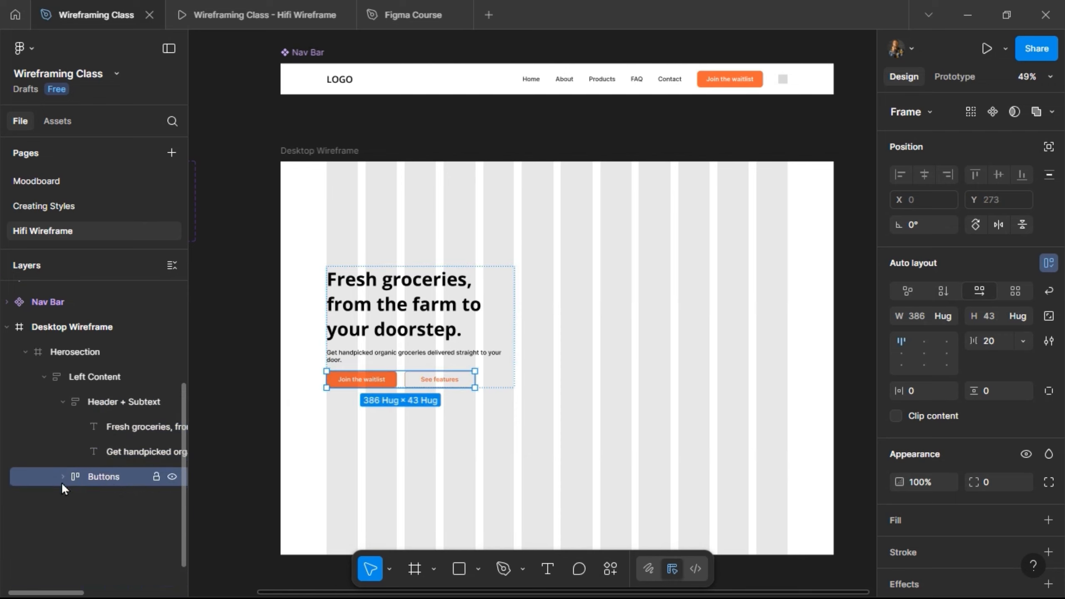
left_click(63, 401)
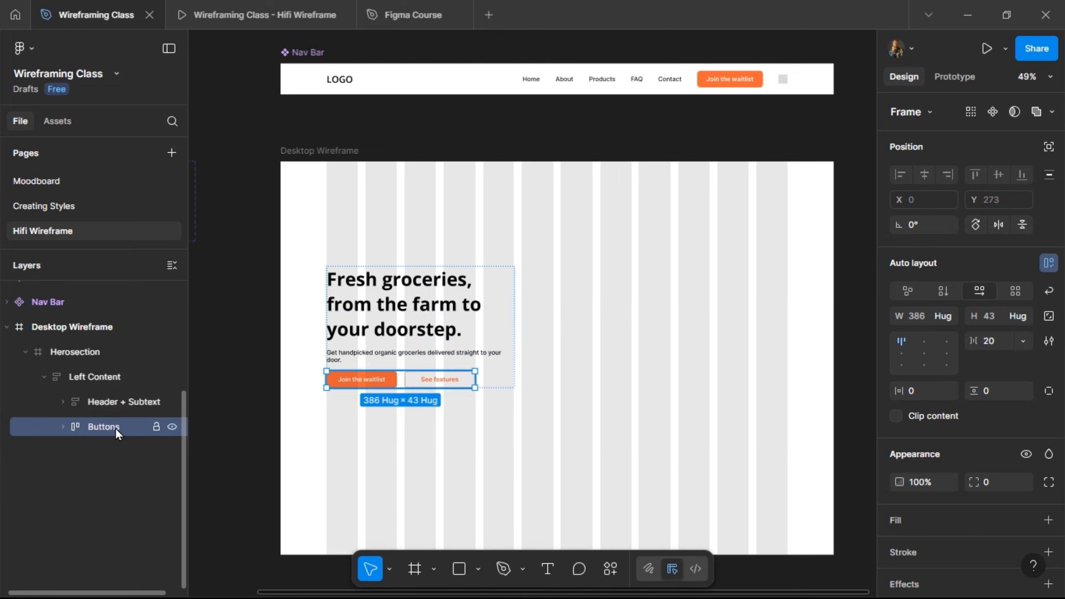
Draw a small square frame below the Join the waitlist button, lock its aspect ratio and set its size to 40 × 40.
scroll(423, 429, "up", 5)
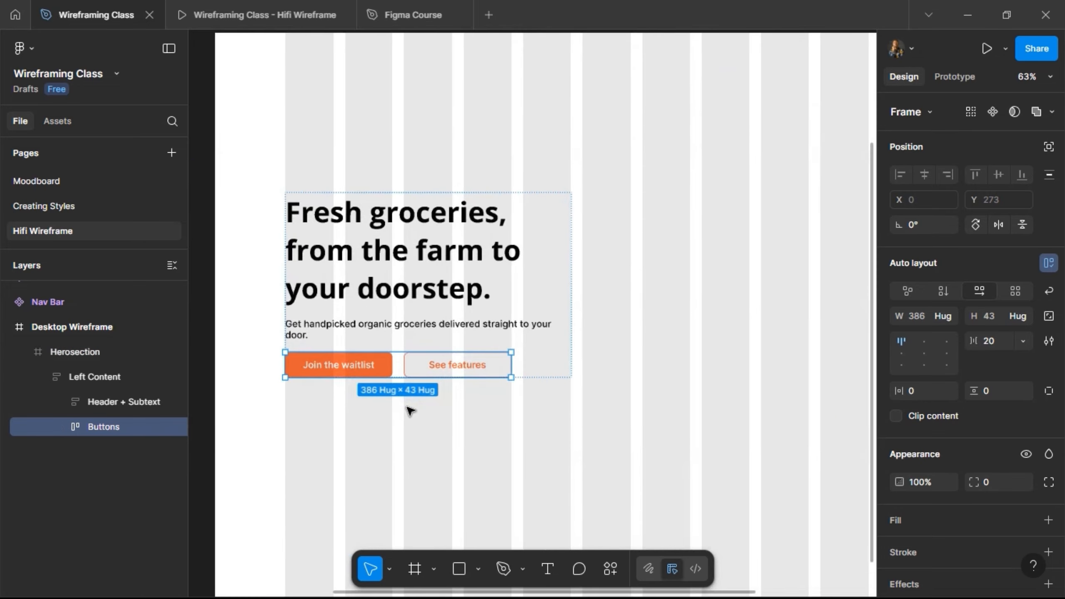
left_click(415, 569)
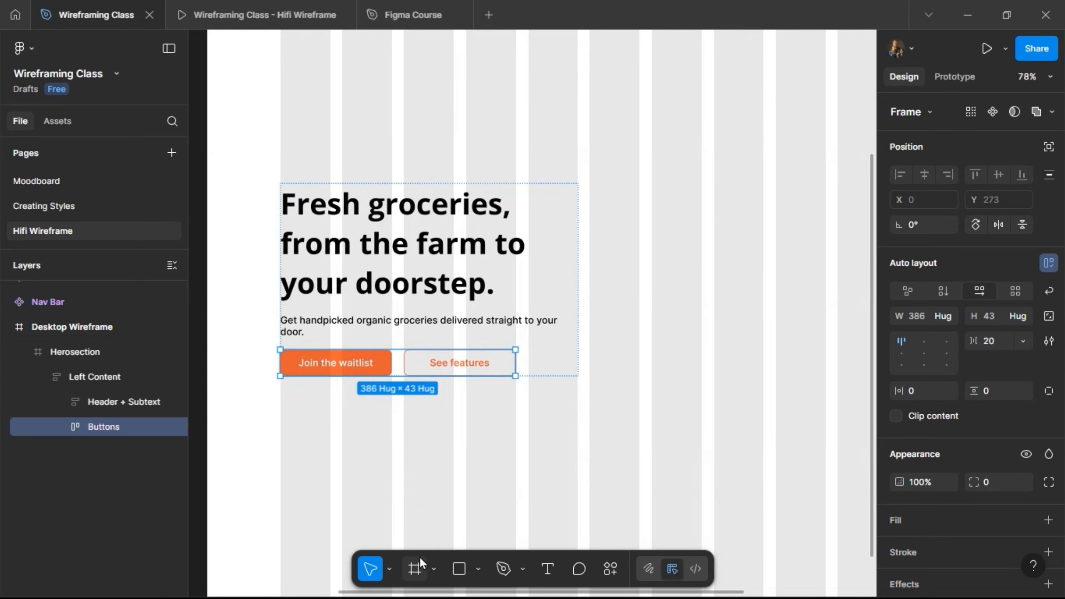
scroll(283, 416, "up", 3)
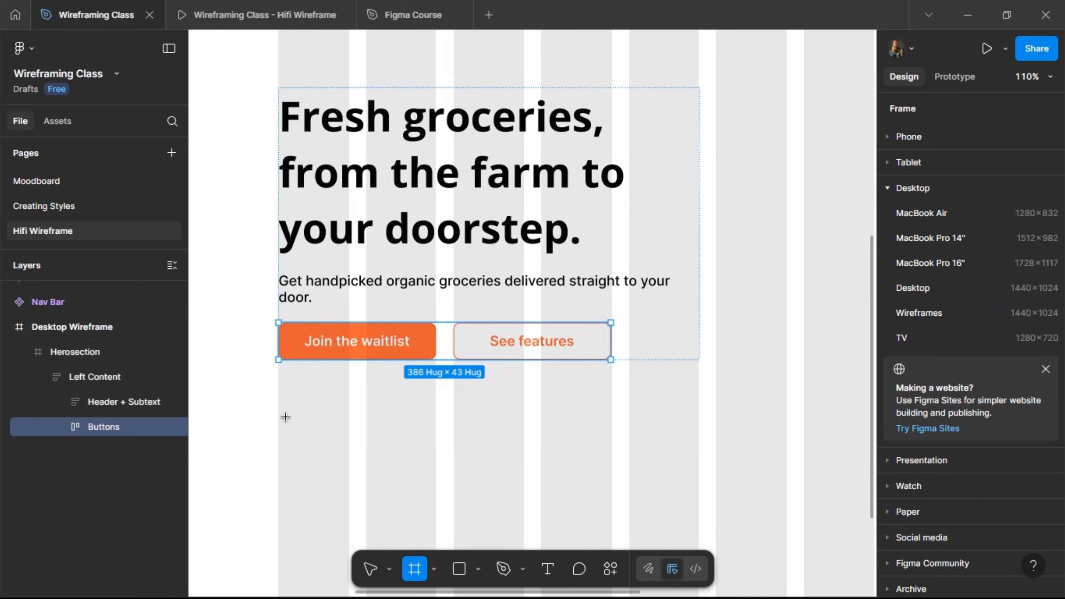
scroll(289, 413, "up", 3)
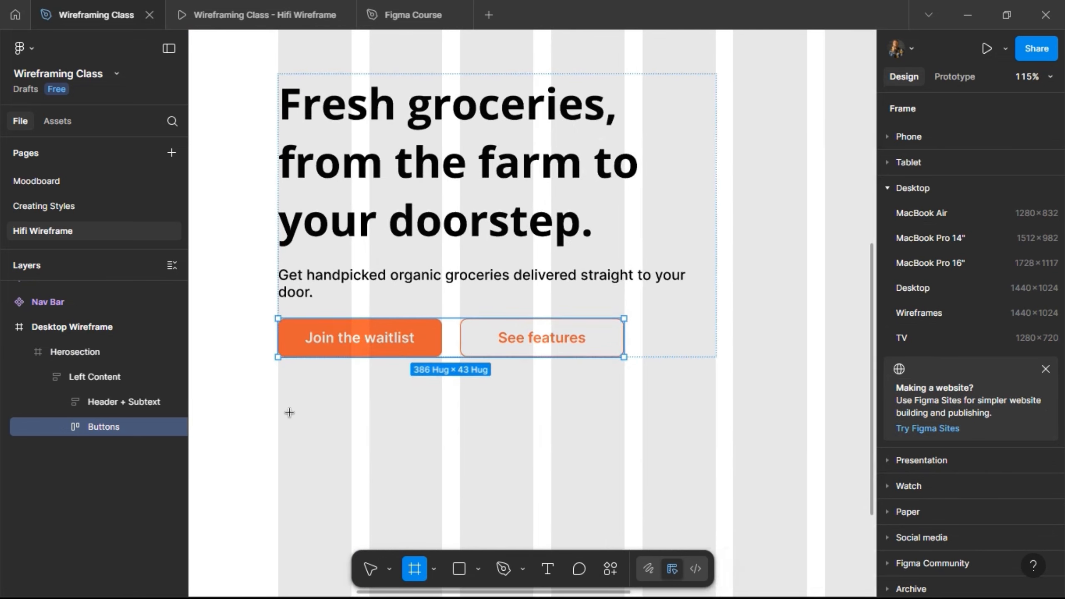
left_click_drag(281, 398, 320, 437)
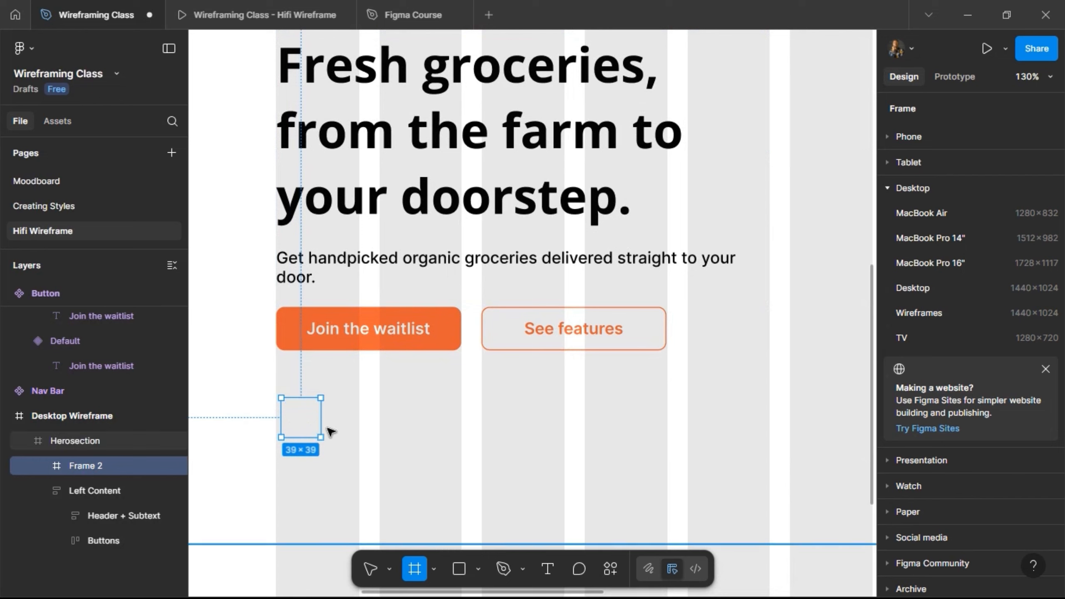
left_click(1049, 365)
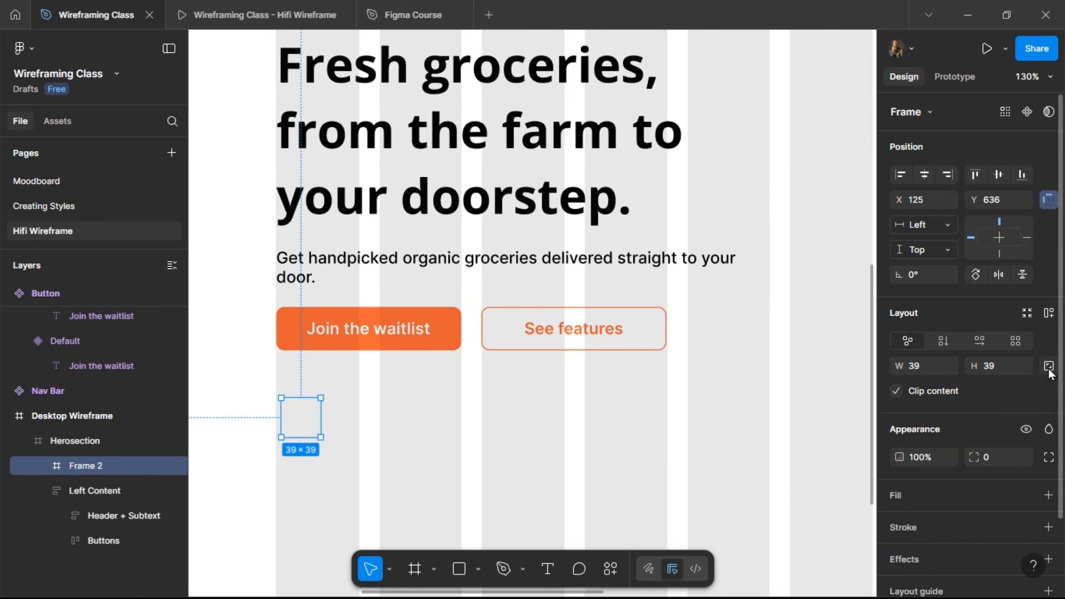
left_click(1004, 372)
type("40")
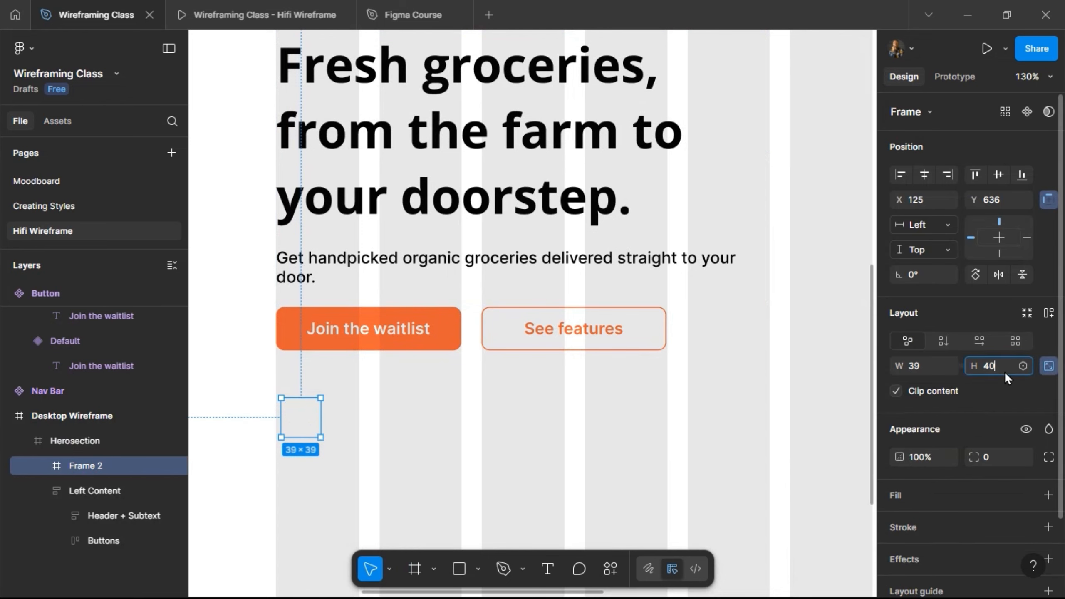
key("Return")
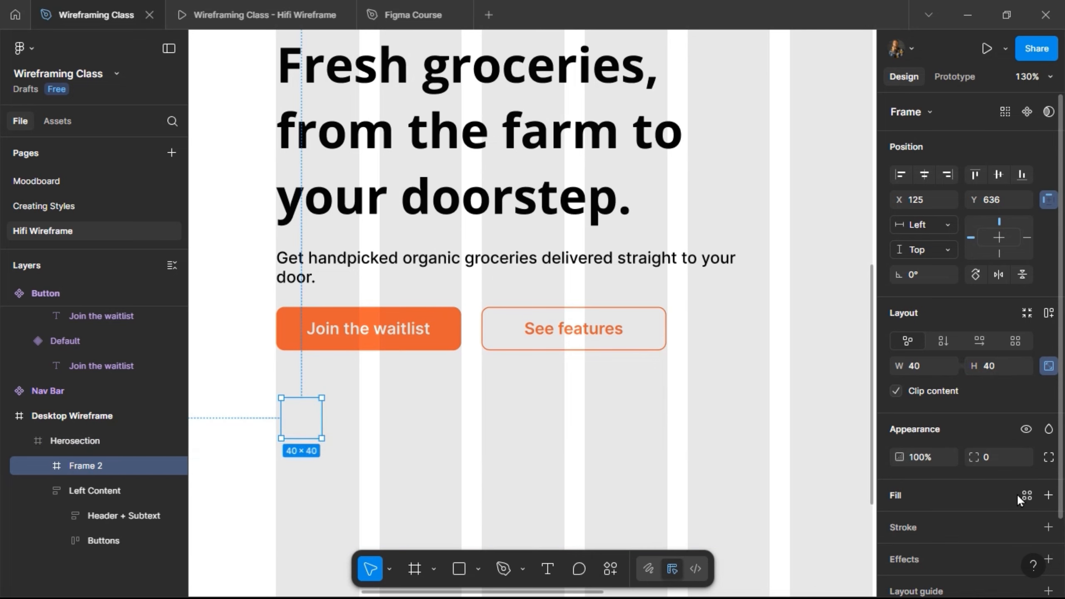
Fill the small square frame with the Grey color style and set its corner radius to 100.
left_click(1023, 495)
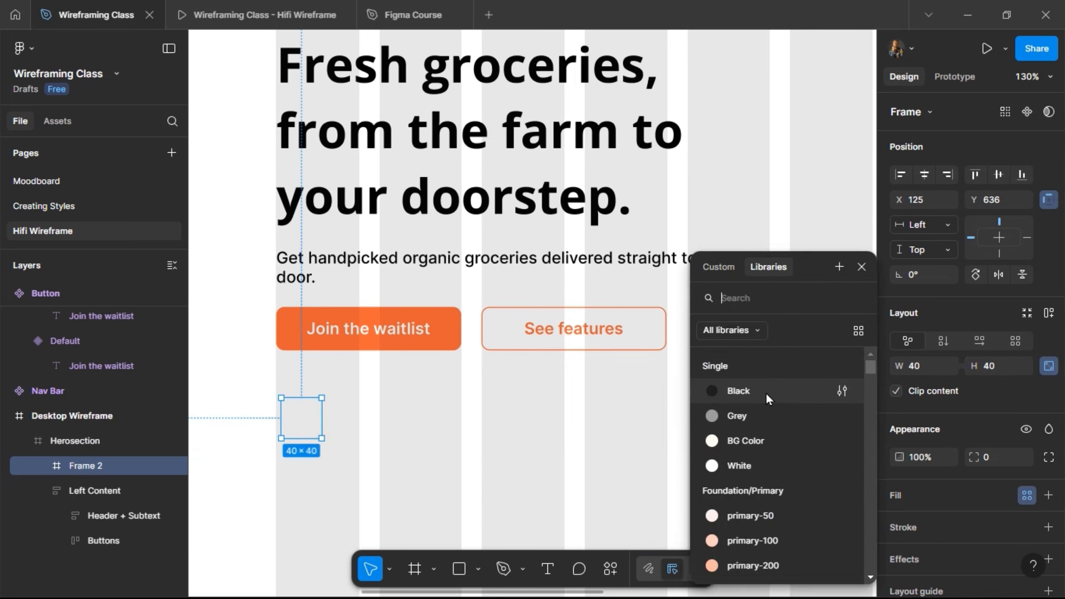
left_click(758, 416)
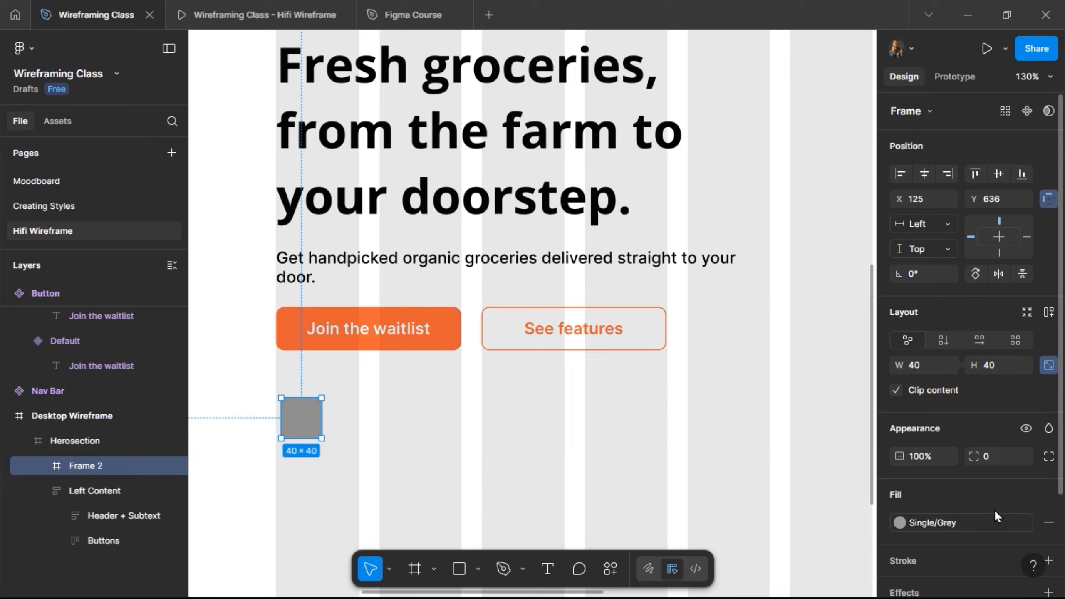
scroll(996, 507, "down", 2)
left_click(999, 383)
type("1")
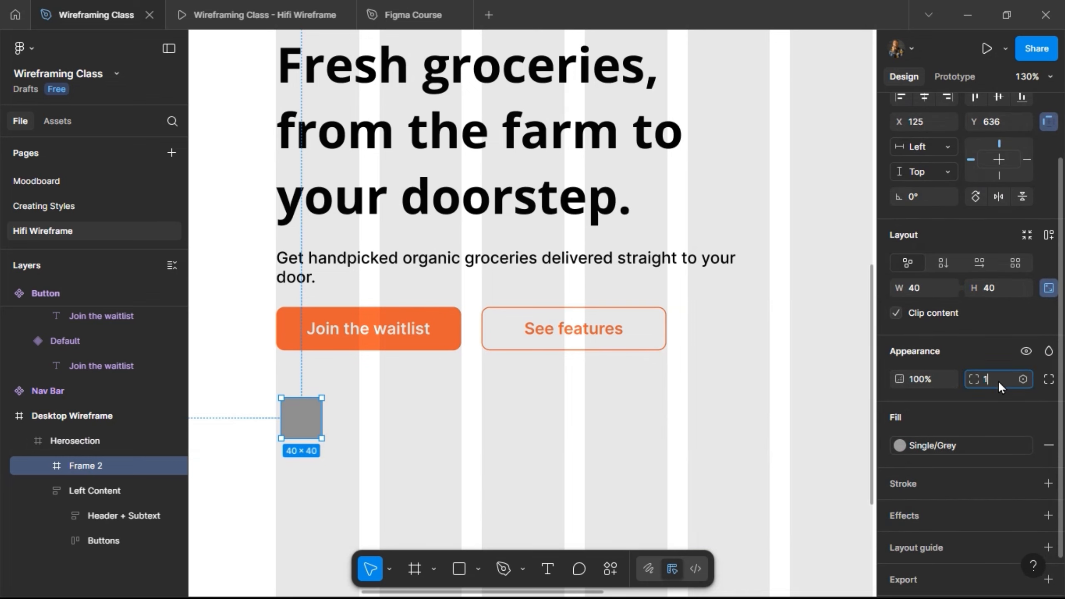
type("00")
key("Return")
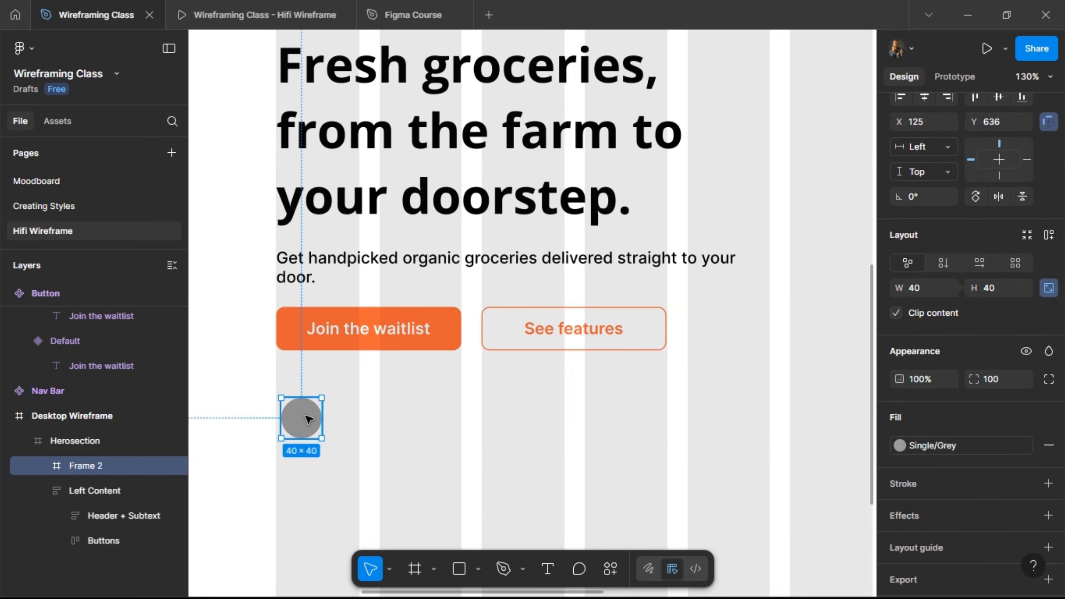
Duplicate the grey circle three times at equal spacing to form a horizontal row of four.
left_click_drag(305, 426, 360, 426)
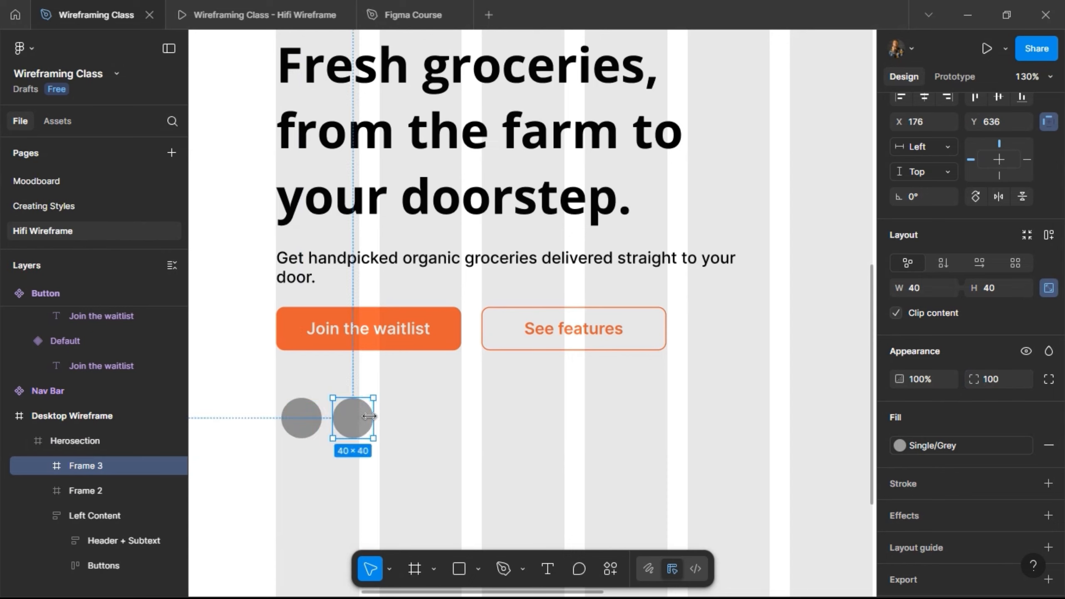
key("ctrl+d")
key("ctrl+d")
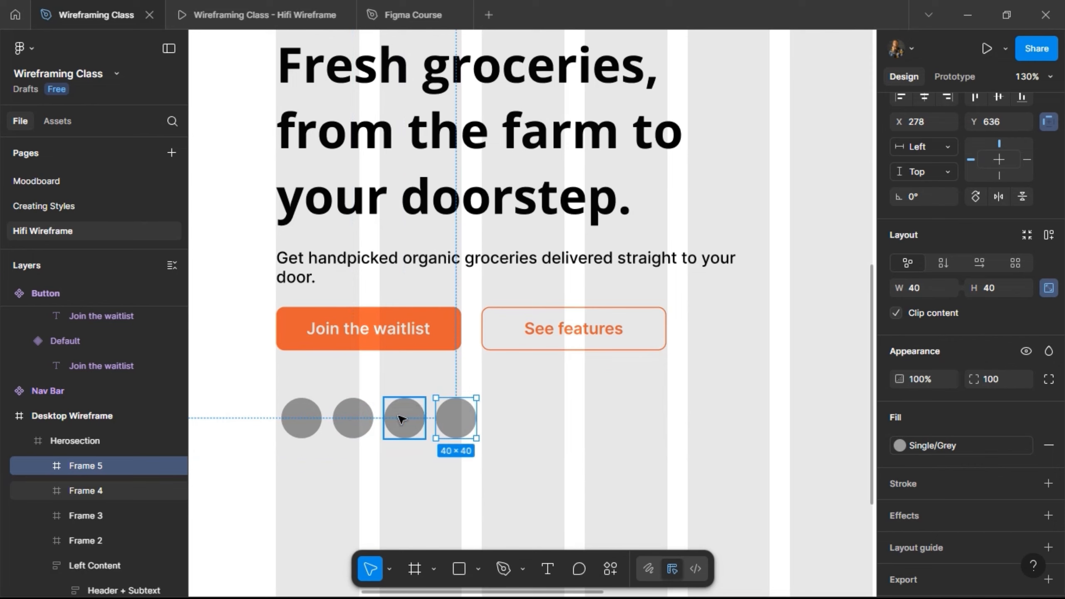
Combine the four grey circles in a horizontal auto layout and overlap them with a gap of -12.
left_click(401, 418, "shift")
left_click(349, 420, "shift")
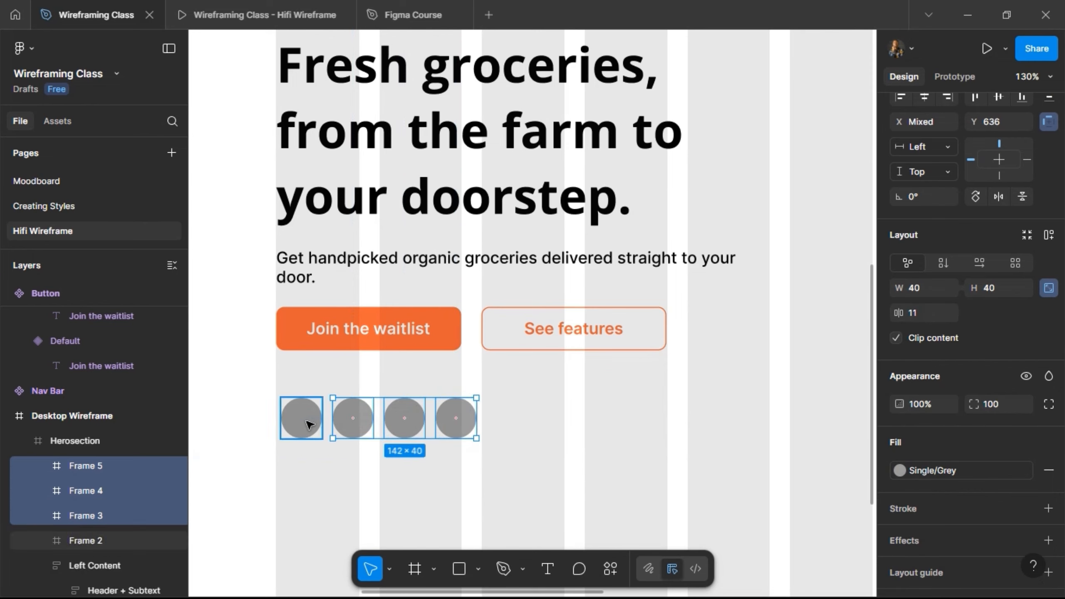
left_click(308, 425, "shift")
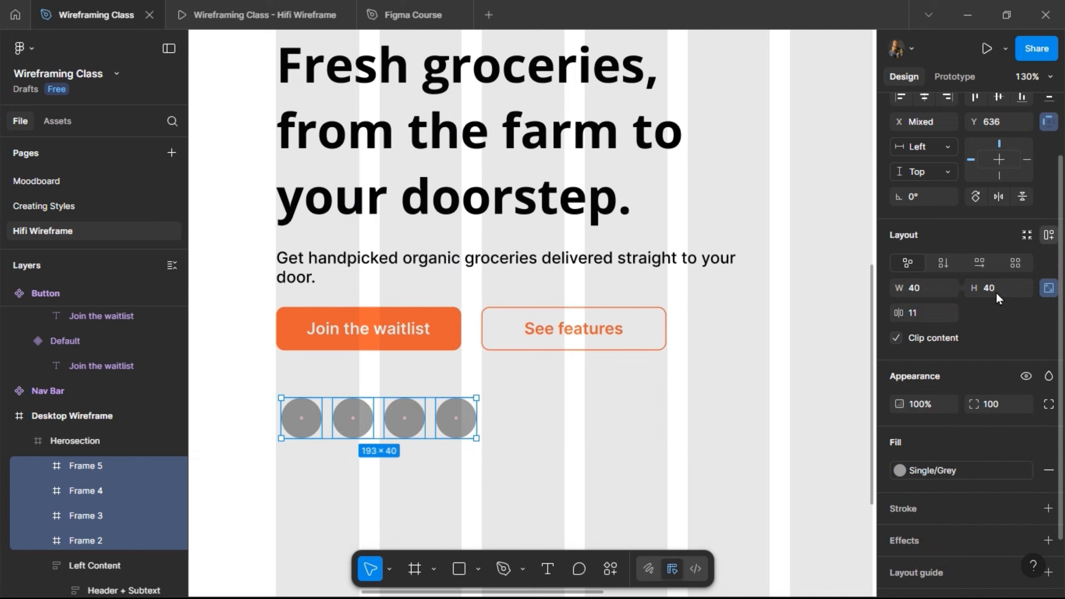
key("shift+a")
left_click(997, 311)
type("-")
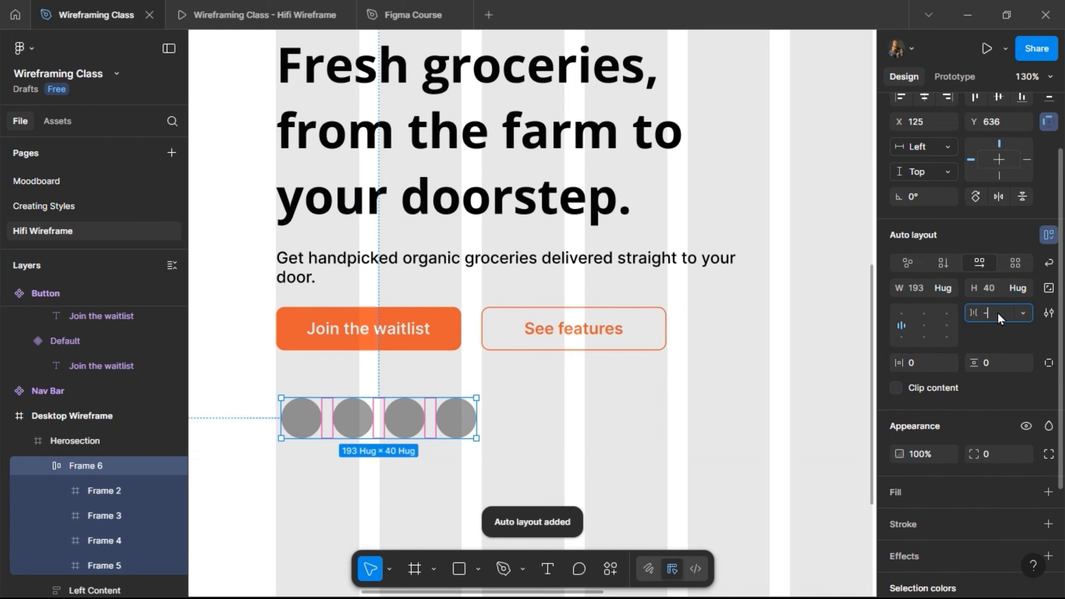
type("12")
key("Return")
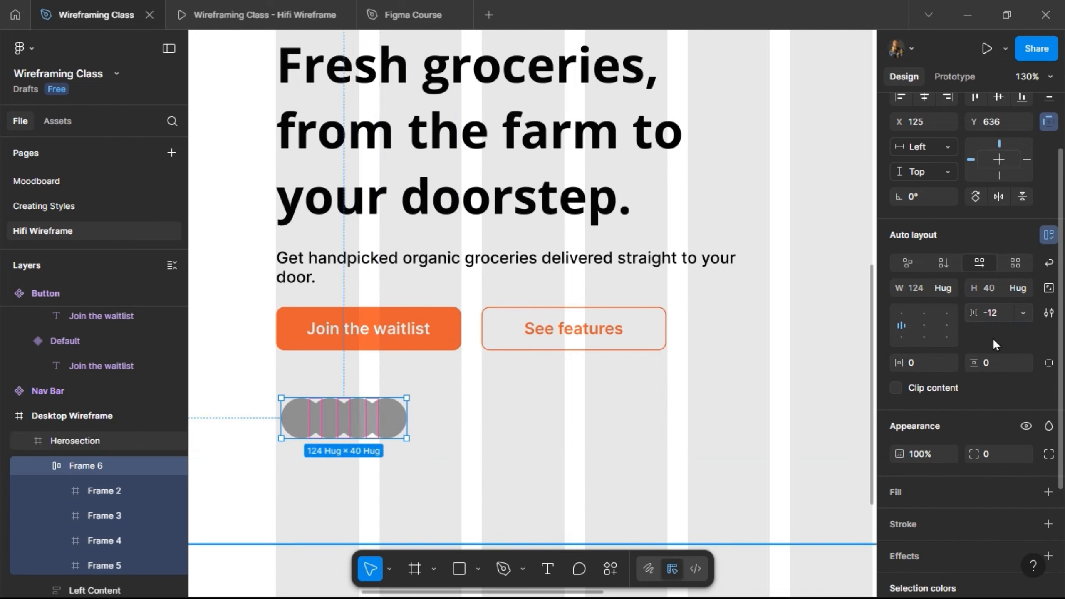
Add an inside stroke in the BG Color style with weight 2 to the circle row's frame, leaving the frame selection at the end.
scroll(1004, 488, "down", 3)
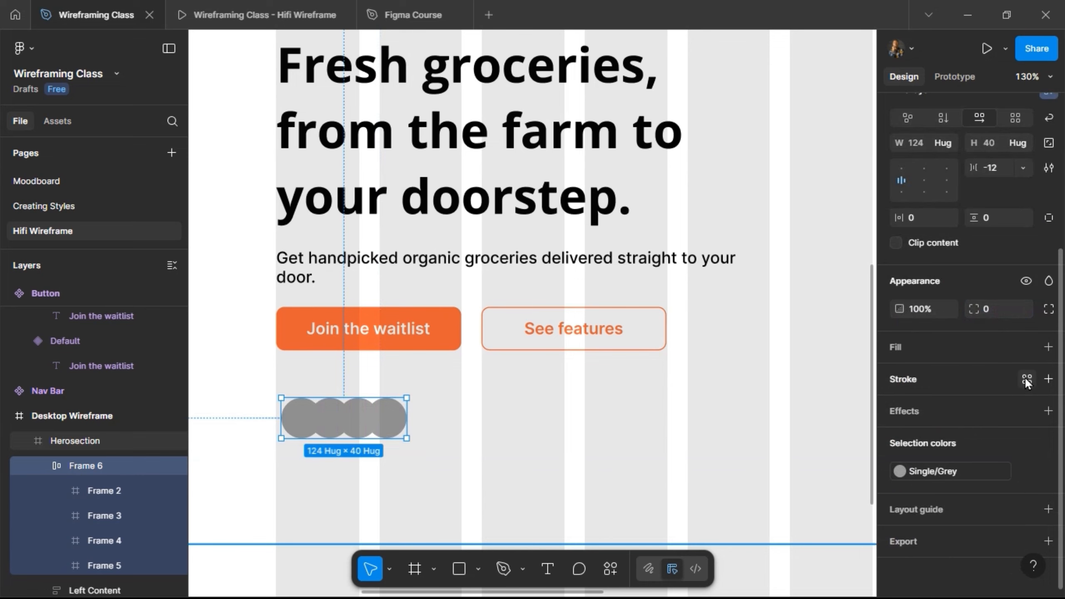
left_click(1026, 378)
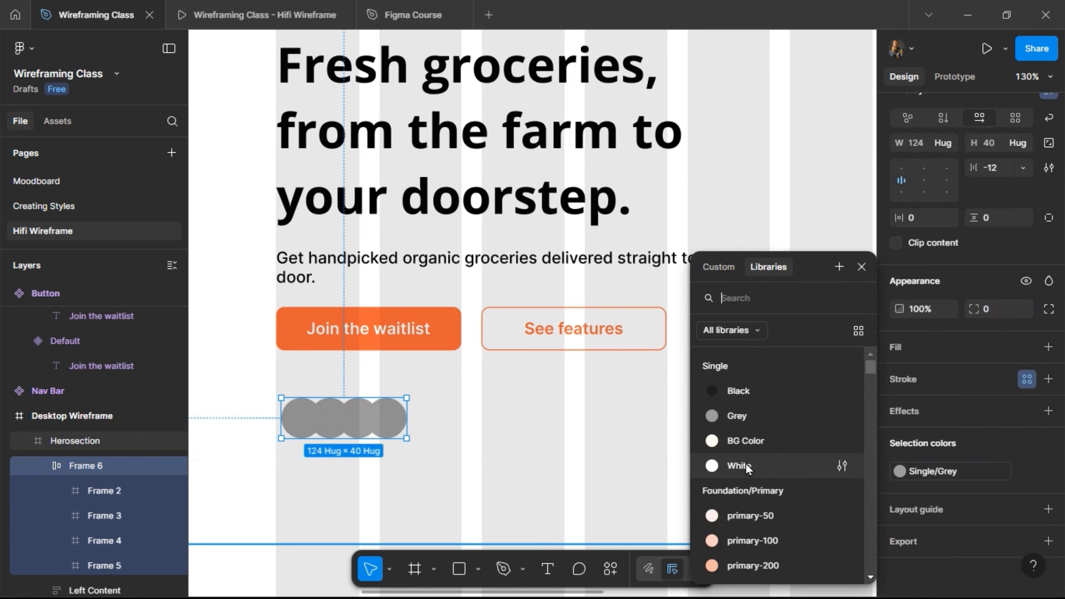
left_click(747, 441)
left_click(984, 439)
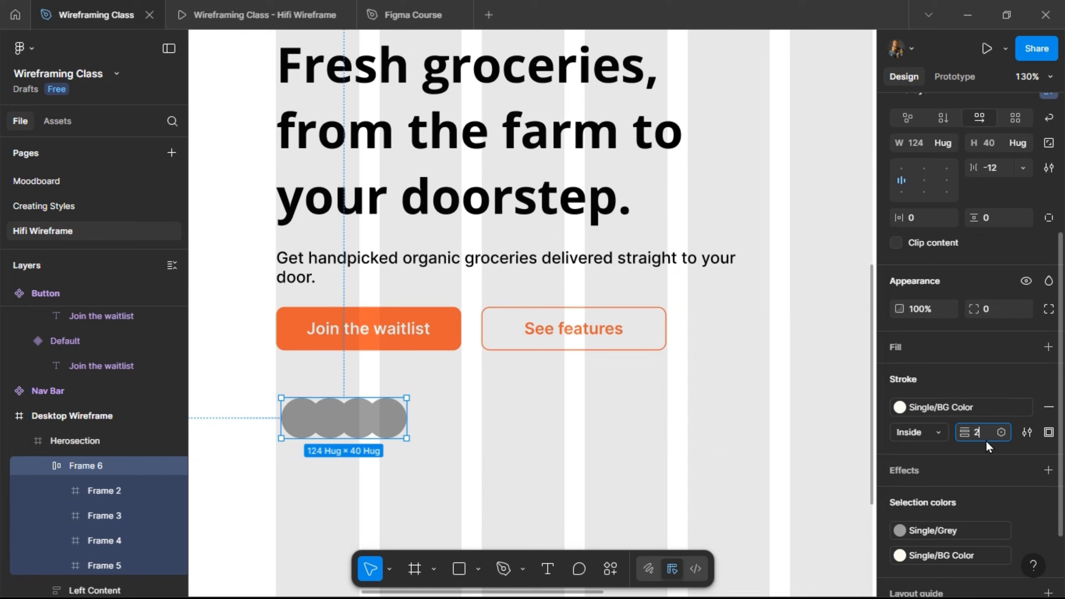
type("2")
key("Return")
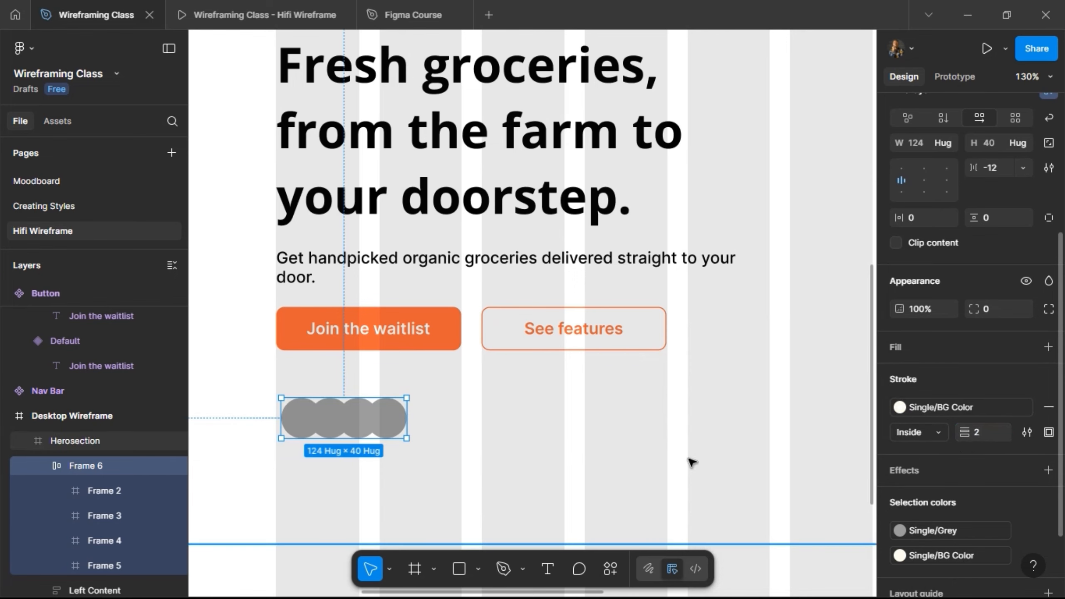
left_click(347, 435)
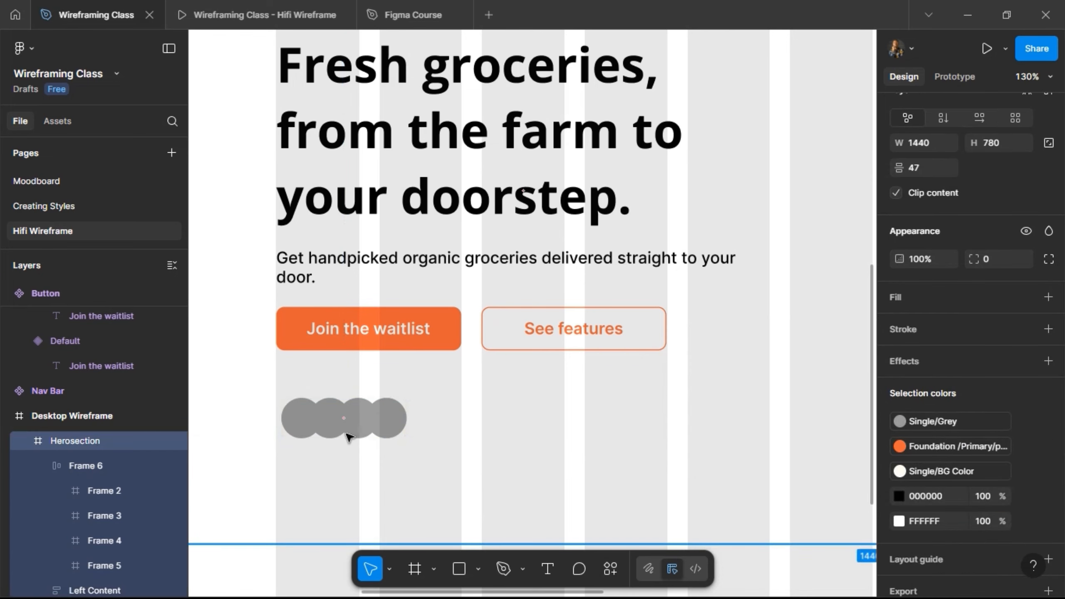
Remove the stroke from the circle row's frame and give each of the four circles an inside BG Color stroke of weight 2.
left_click(377, 416)
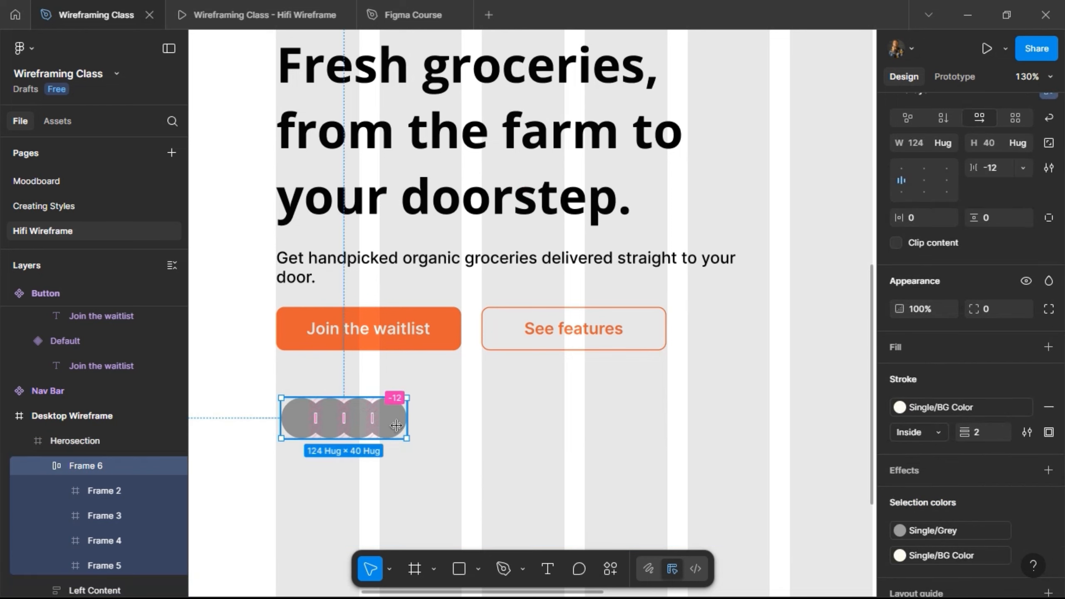
left_click(1047, 406)
key("Return")
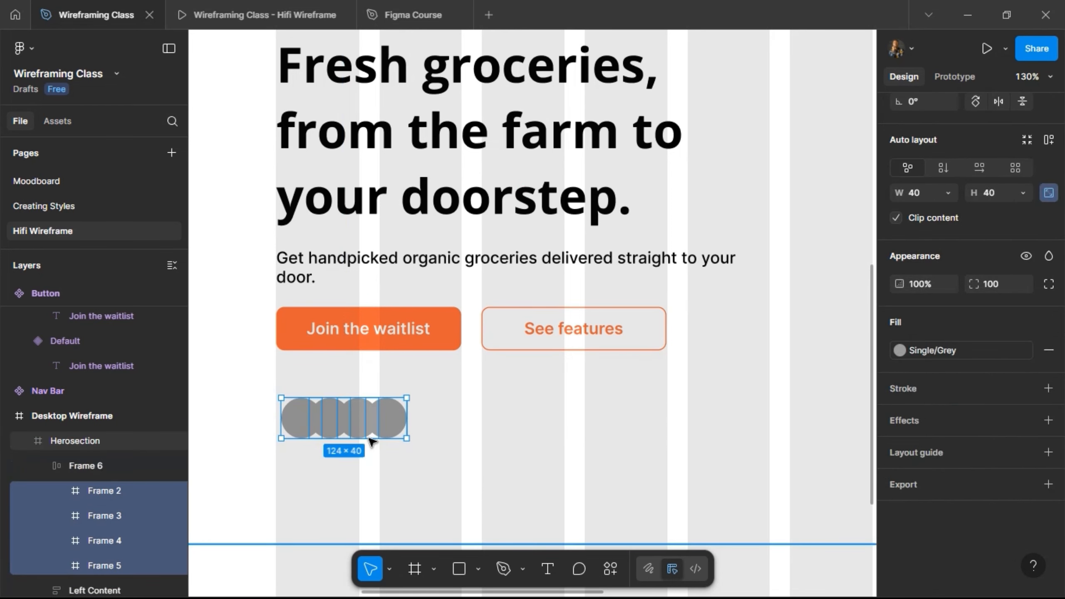
left_click(389, 420)
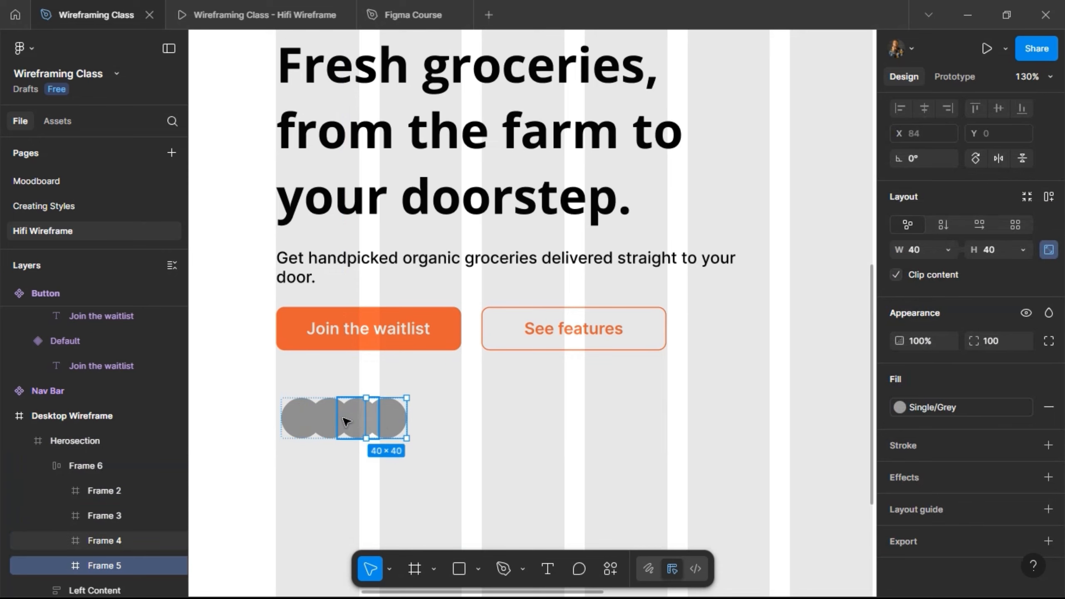
left_click(348, 420, "shift")
left_click(319, 421, "shift")
left_click(294, 421, "shift")
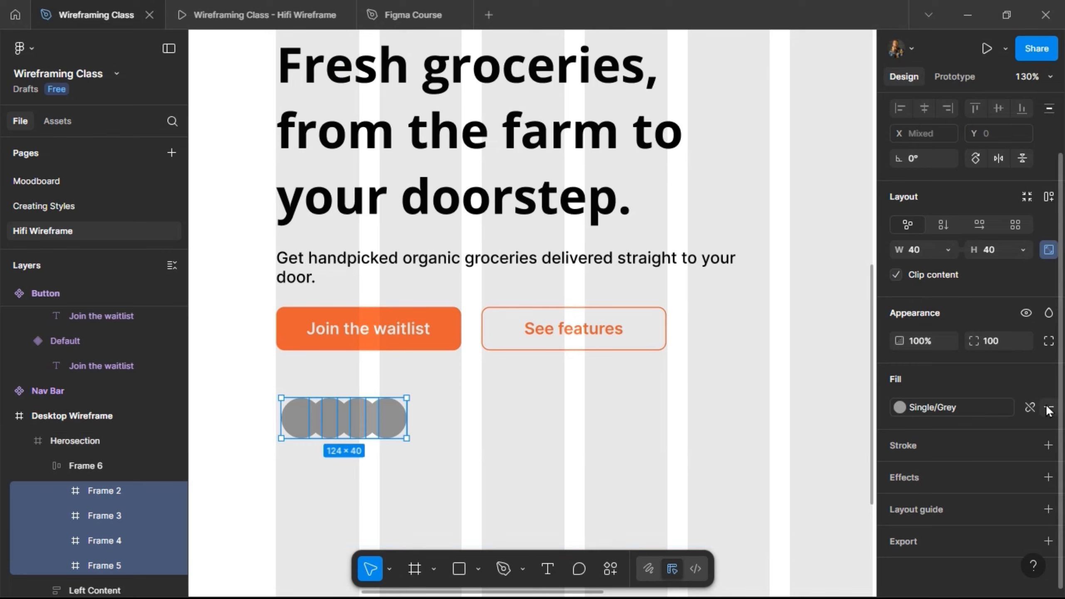
left_click(1026, 446)
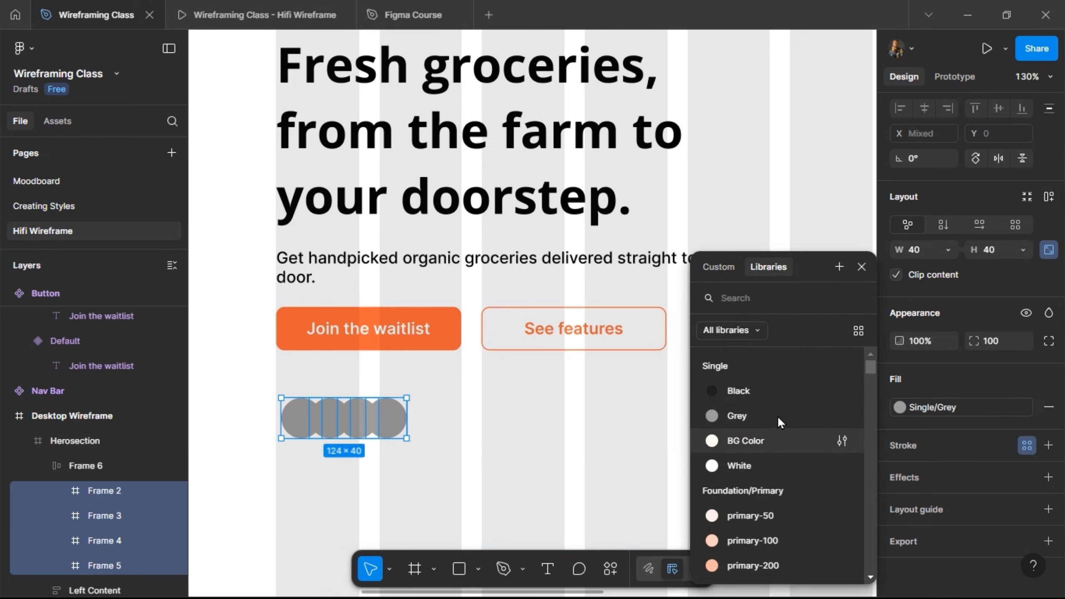
left_click(776, 438)
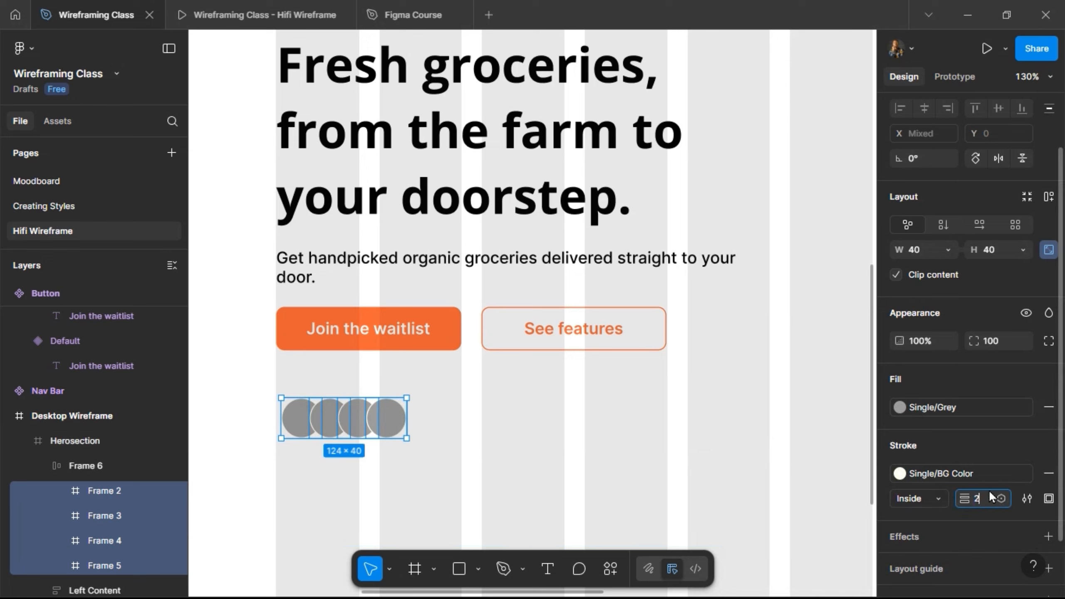
key("Return")
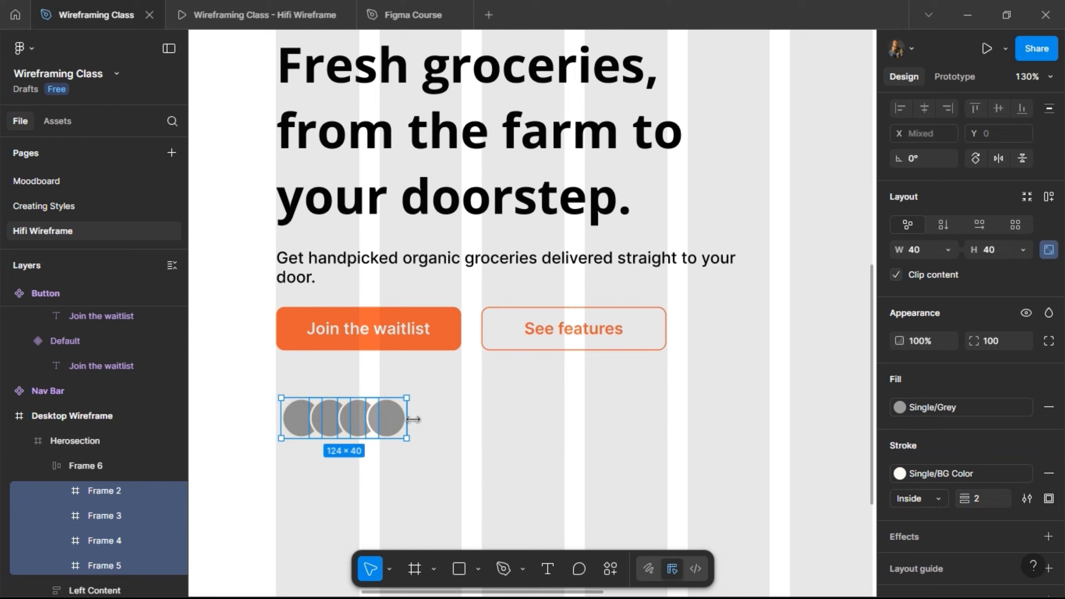
Add a text layer reading "4.8 Ratings +" beside the overlapping circles.
scroll(424, 442, "up", 3)
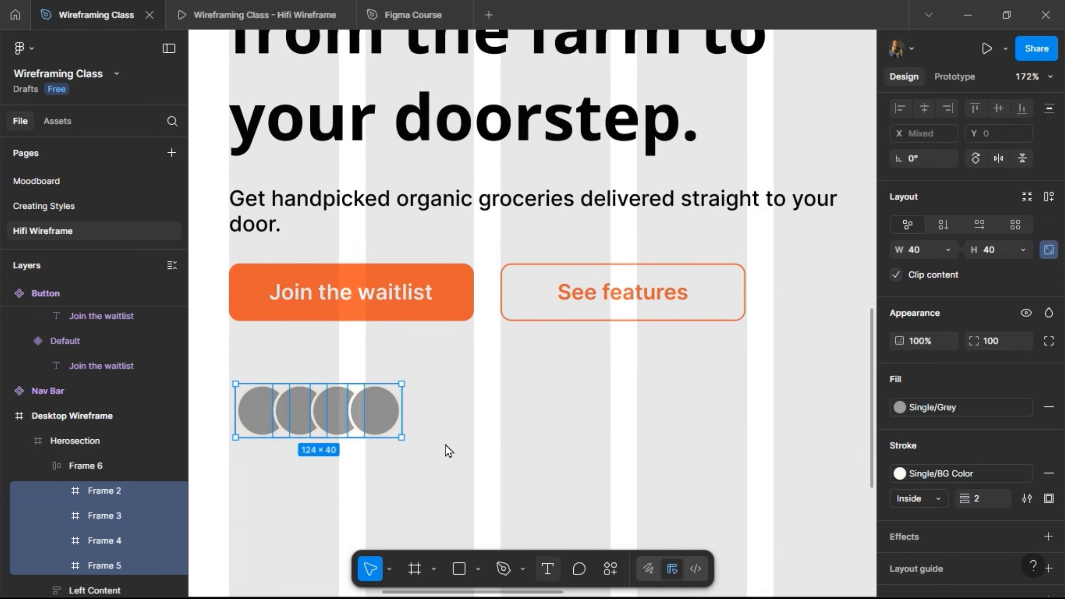
key("t")
left_click(432, 419)
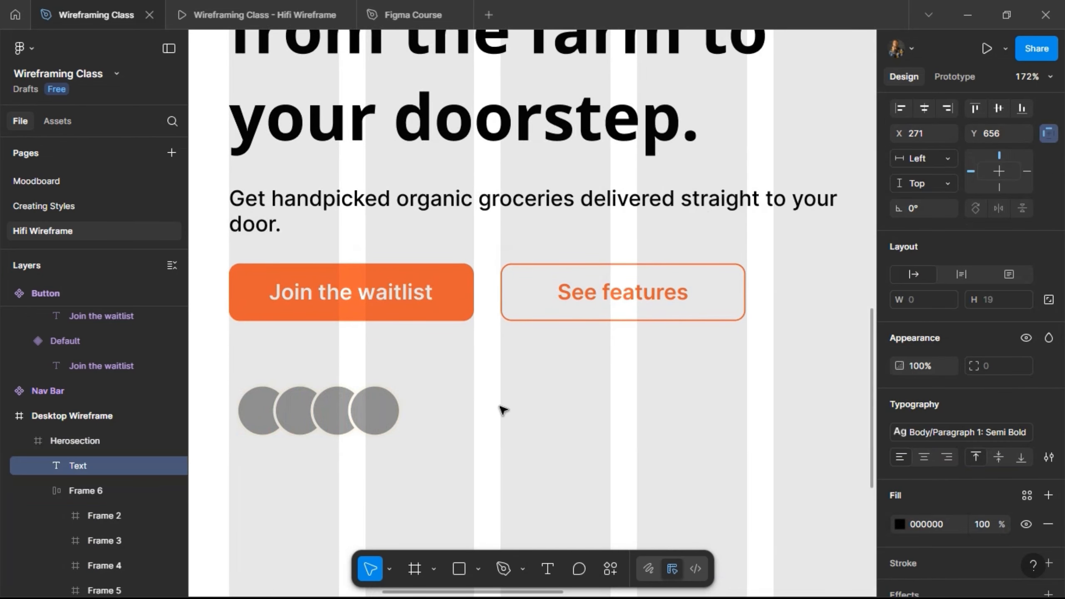
type("4.")
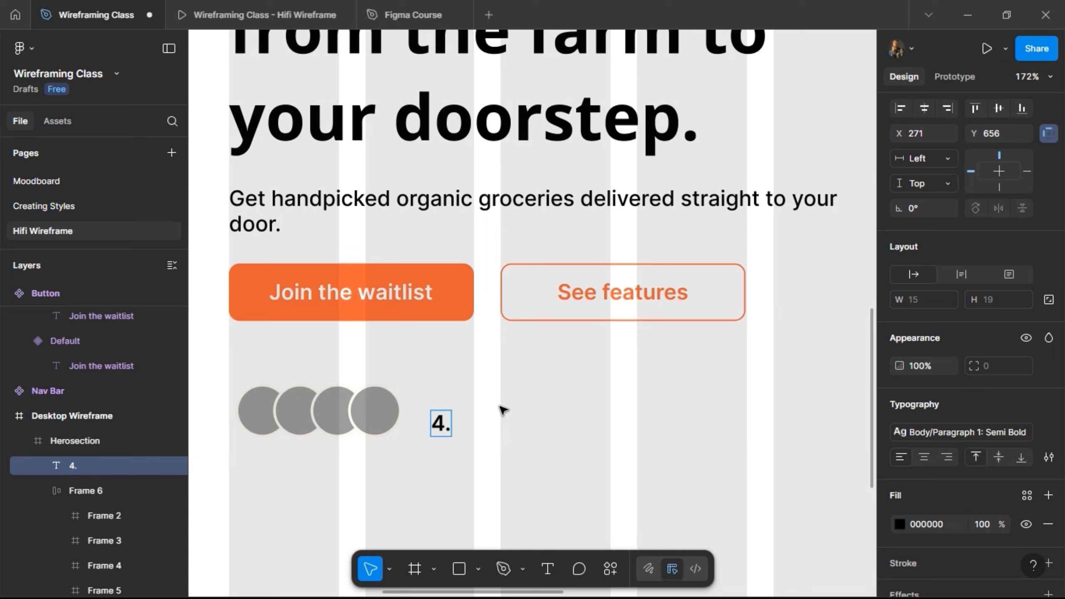
type("8 Ratings +")
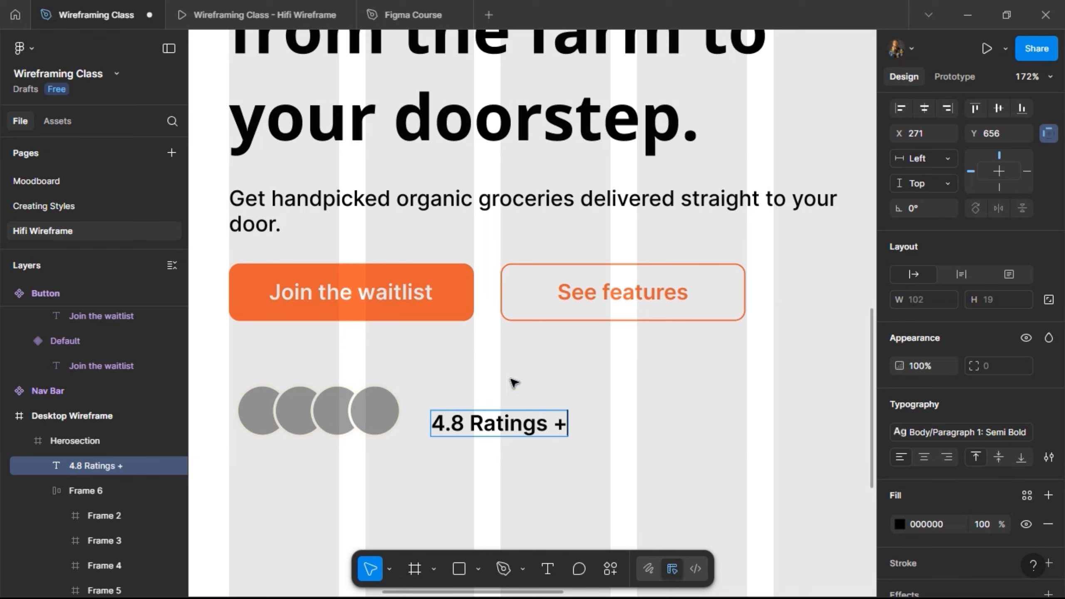
key("Escape")
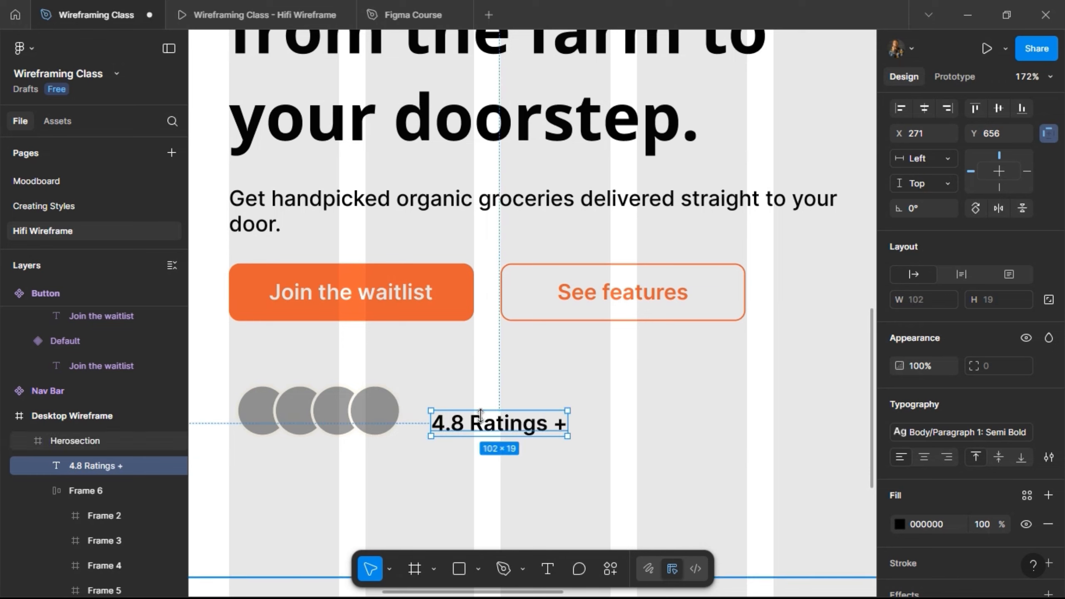
Duplicate the ratings text just below itself and change the copy to "Trusted by 2k+ Customers".
left_click_drag(481, 422, 484, 458)
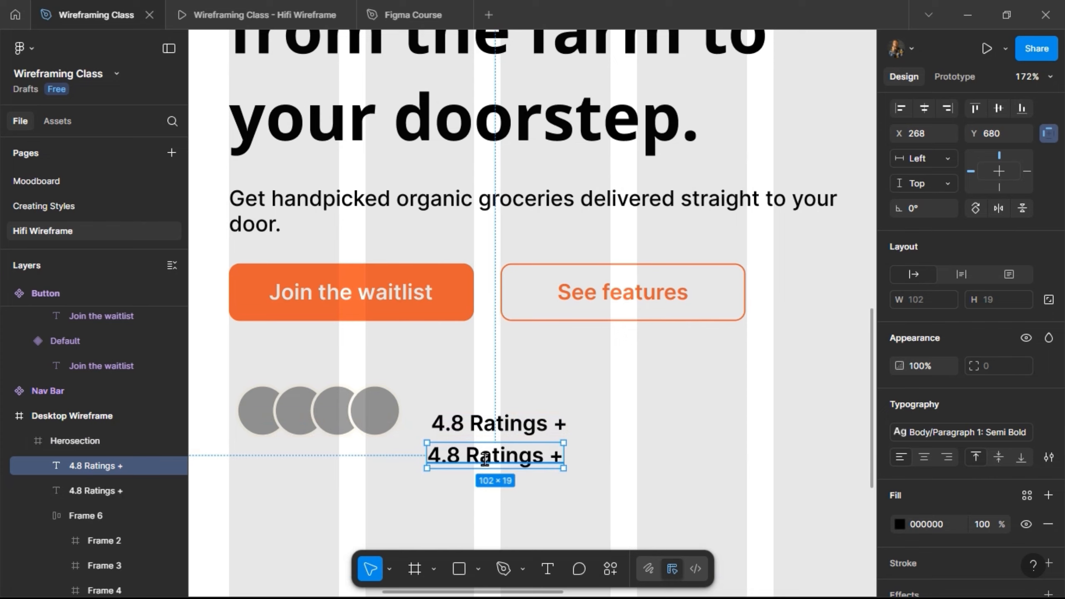
double_click(485, 460)
type("T")
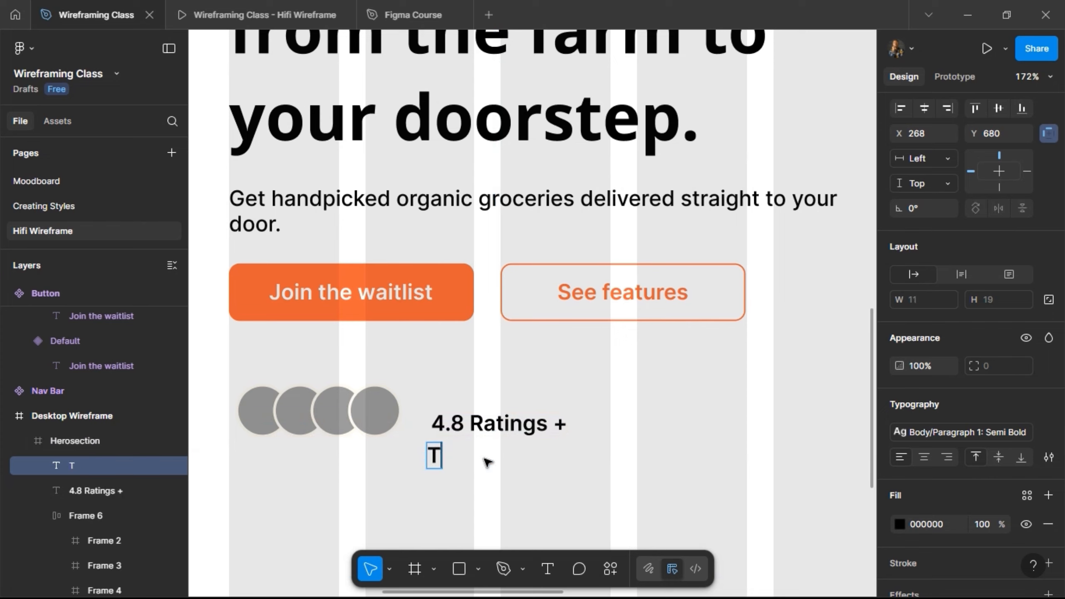
type("rusted by 2k")
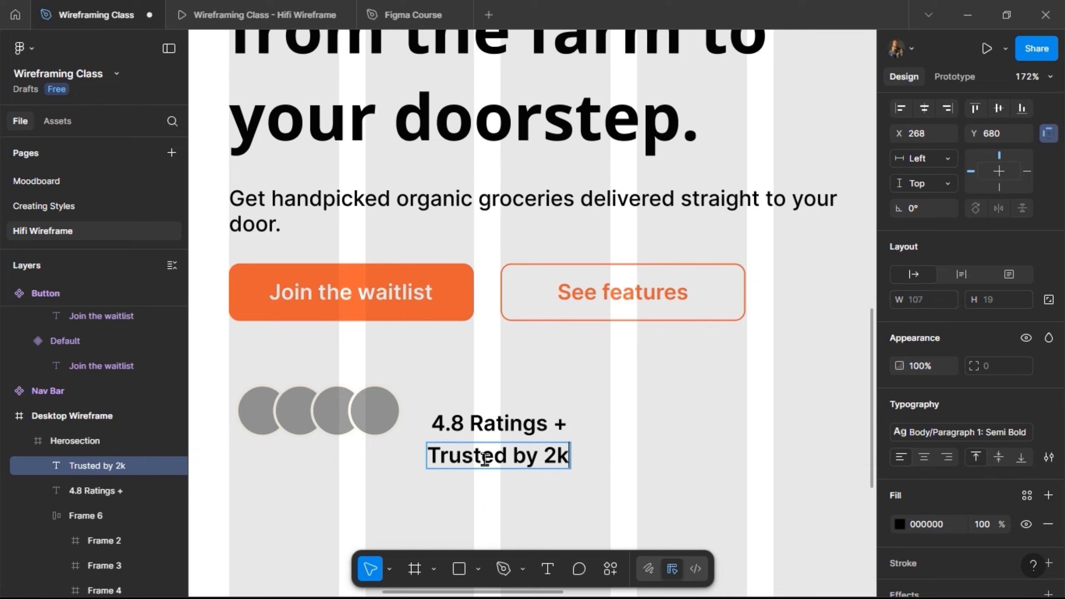
key("Escape")
type("+ Customers")
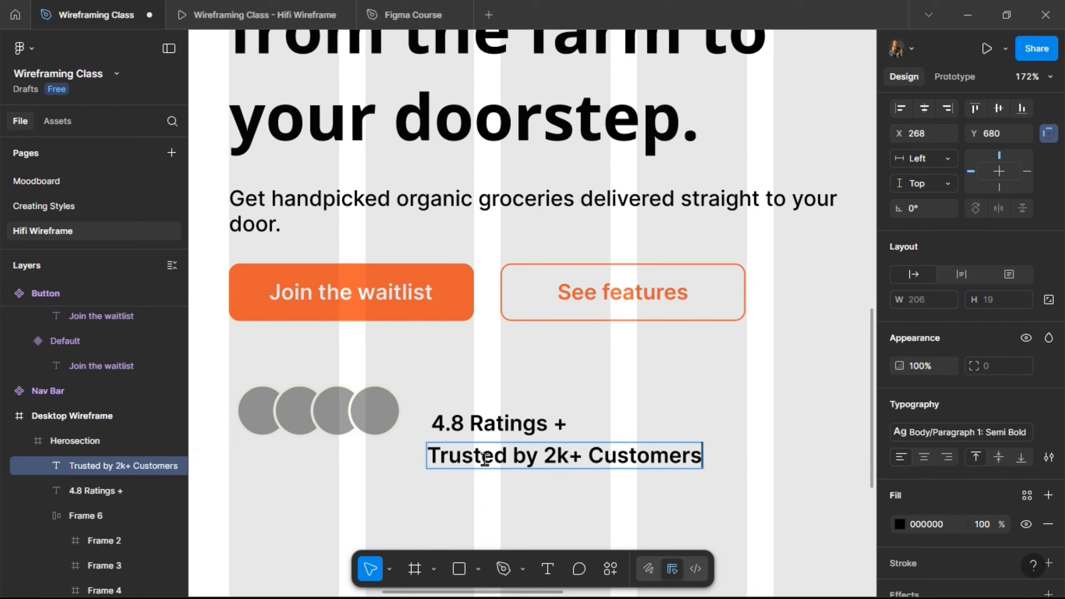
key("Escape")
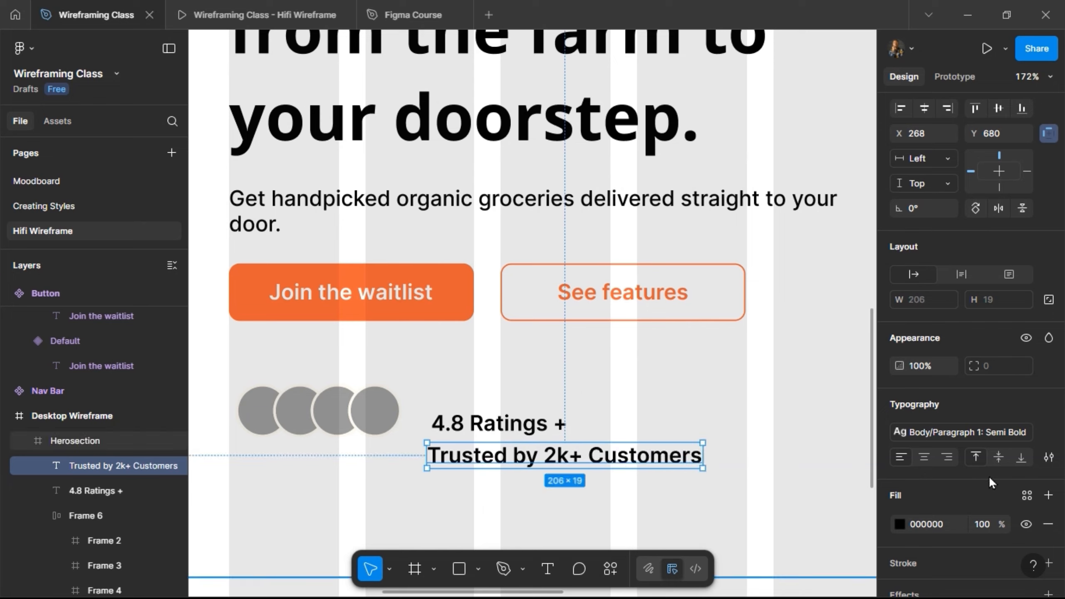
Apply the Placeholder/text: Regular text style to the "Trusted by 2k+ Customers" line.
left_click(964, 431)
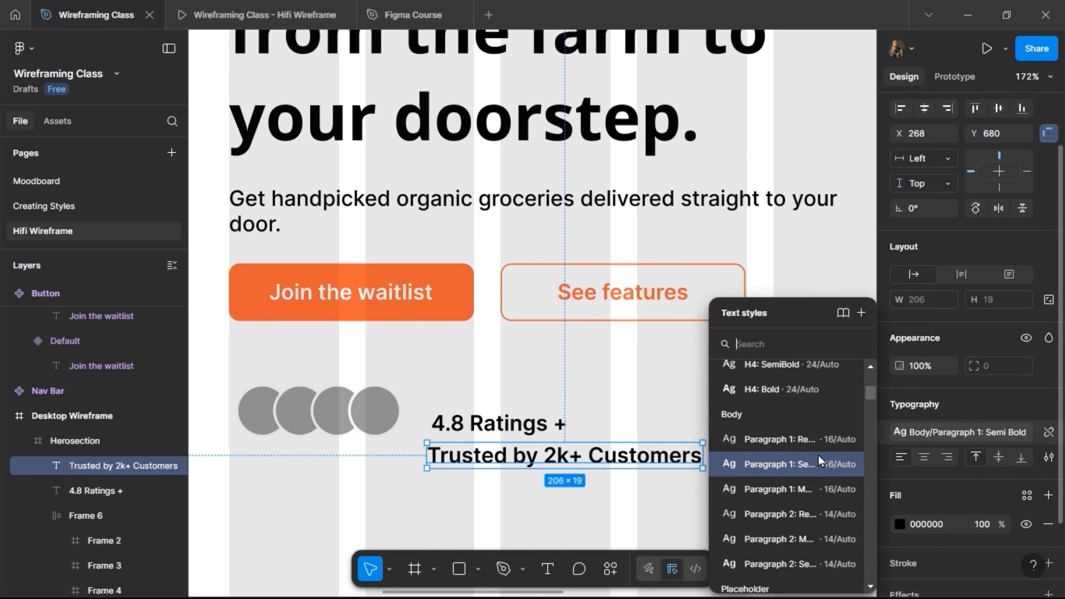
scroll(784, 499, "down", 3)
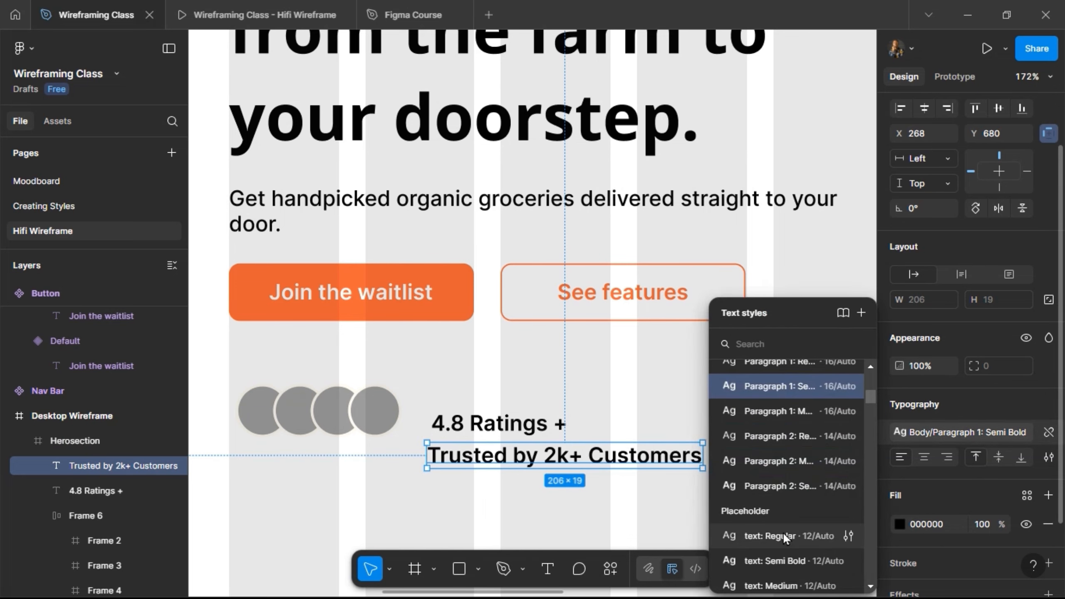
left_click(783, 535)
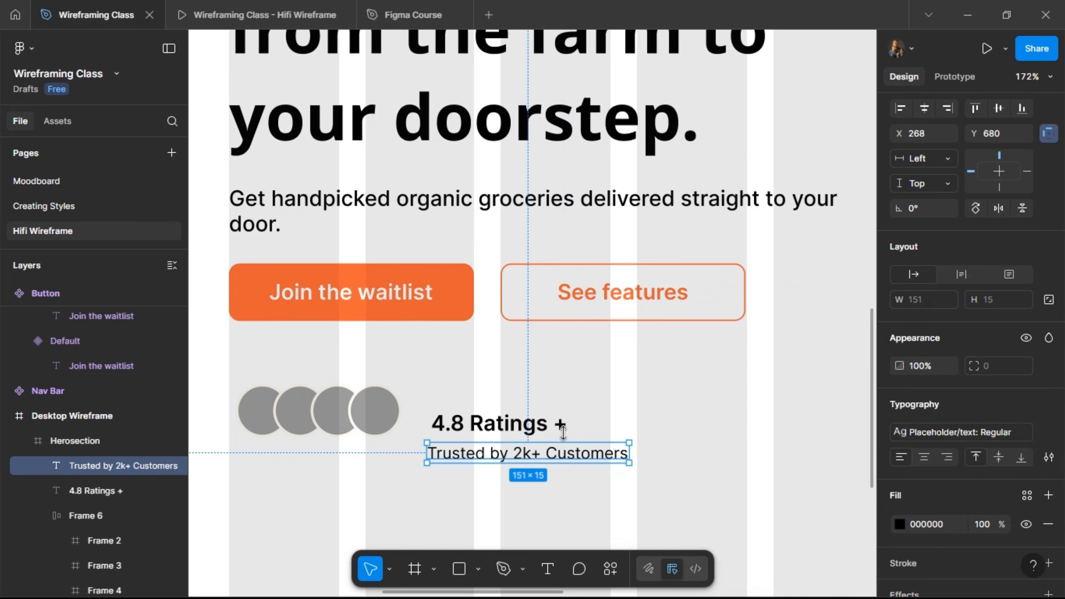
Try the Heading/H4: SemiBold text style on the "4.8 Ratings +" line and return it to Body/Paragraph 1: Semi Bold.
left_click(549, 433)
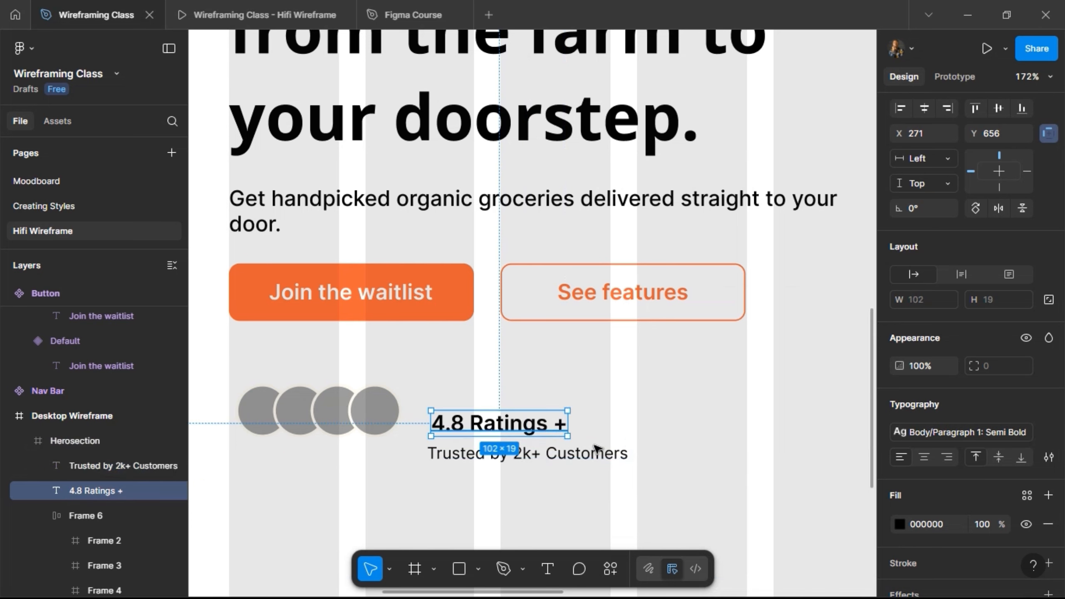
left_click(970, 432)
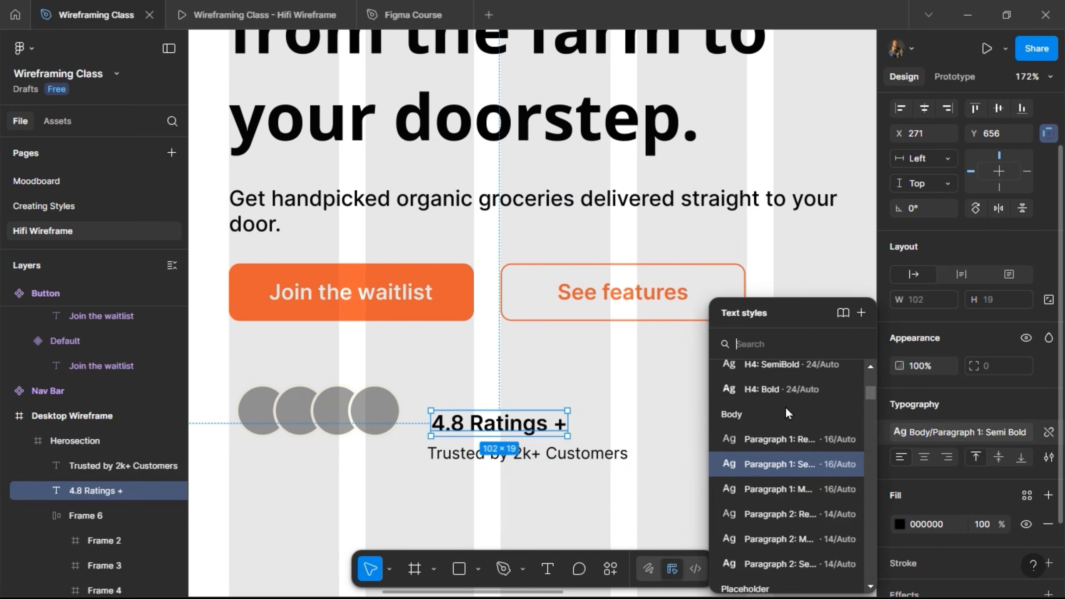
left_click(776, 365)
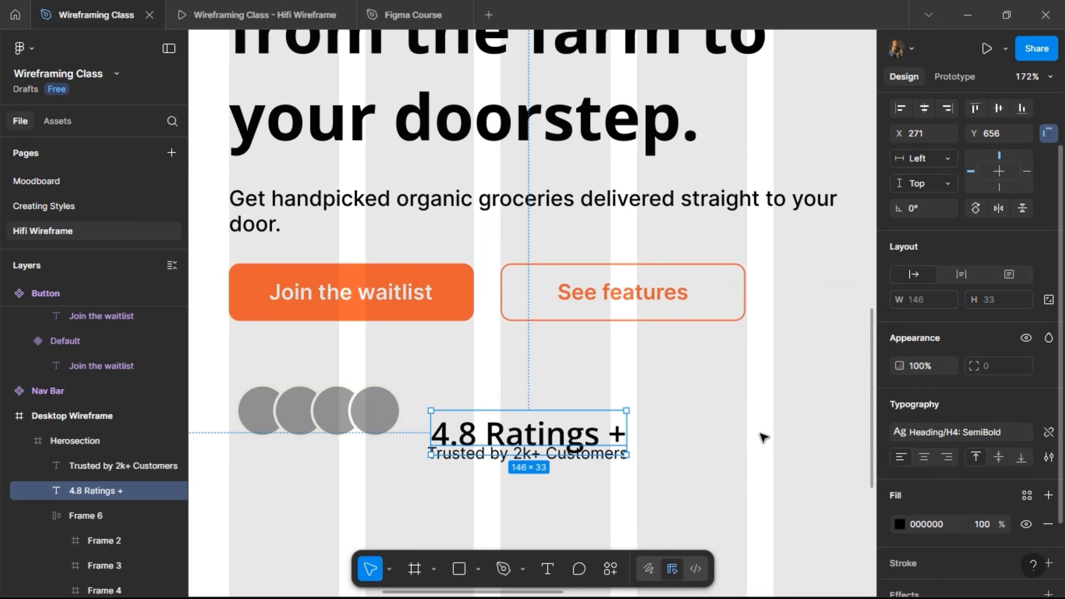
left_click(943, 432)
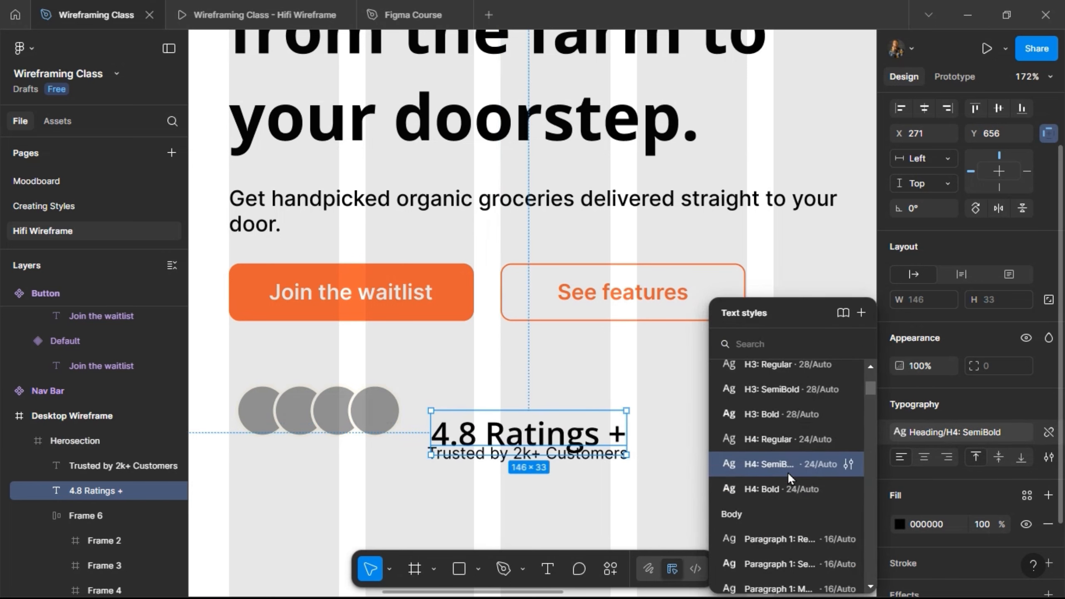
scroll(788, 479, "down", 2)
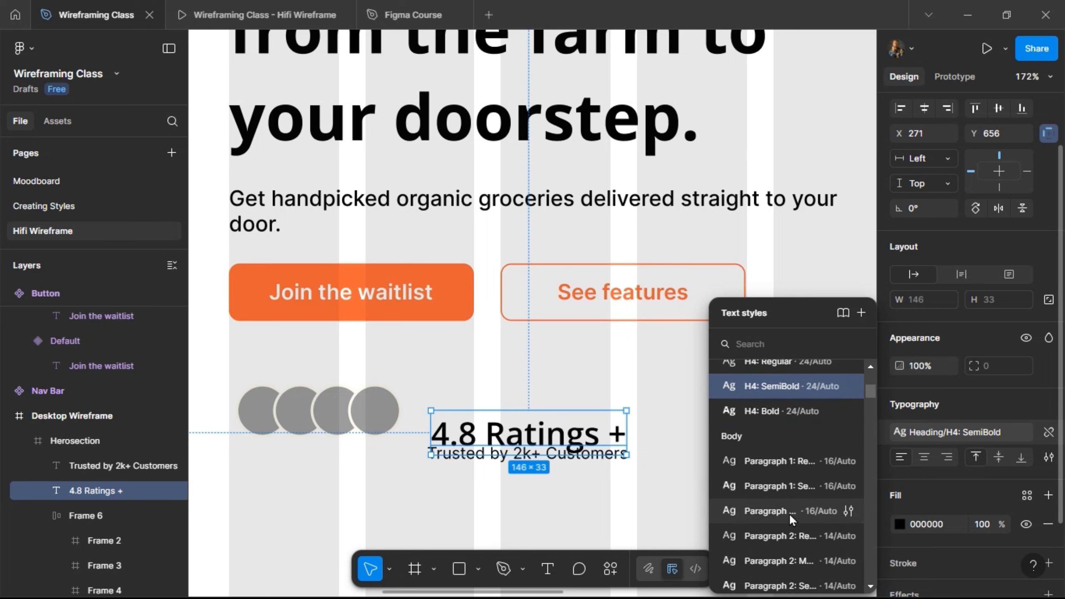
left_click(775, 491)
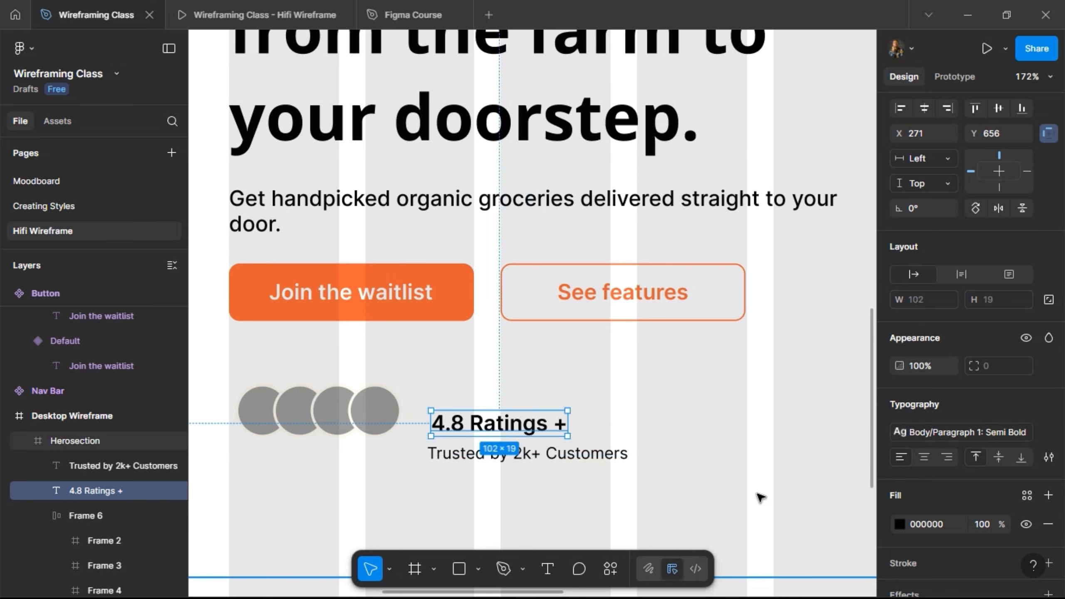
Combine the "4.8 Ratings +" and "Trusted by 2k+ Customers" lines in a vertical auto layout with a gap of 4.
left_click(623, 457)
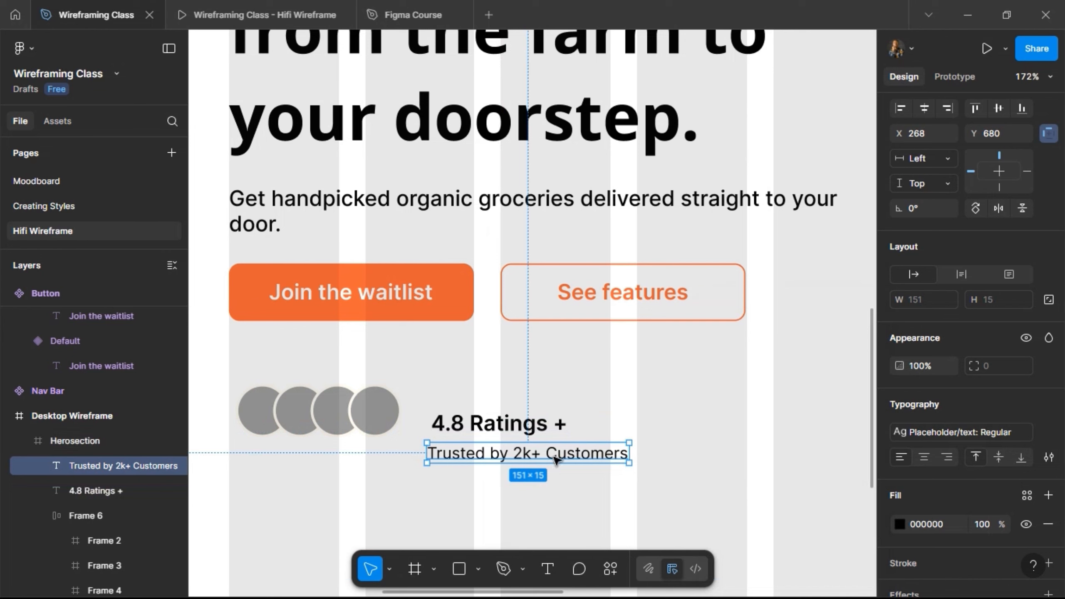
left_click(540, 426, "shift")
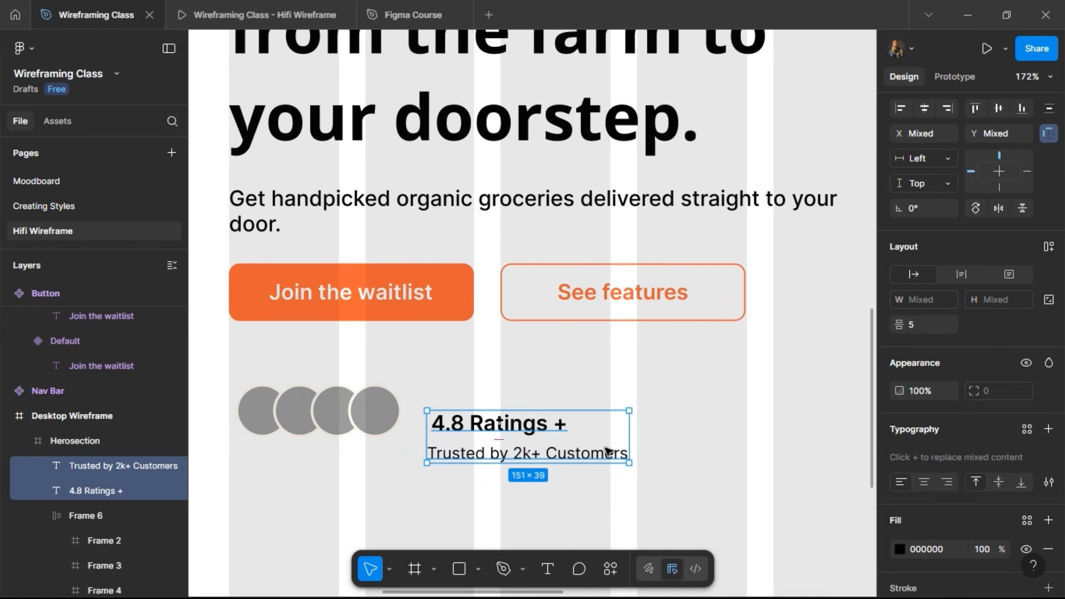
left_click(1047, 252)
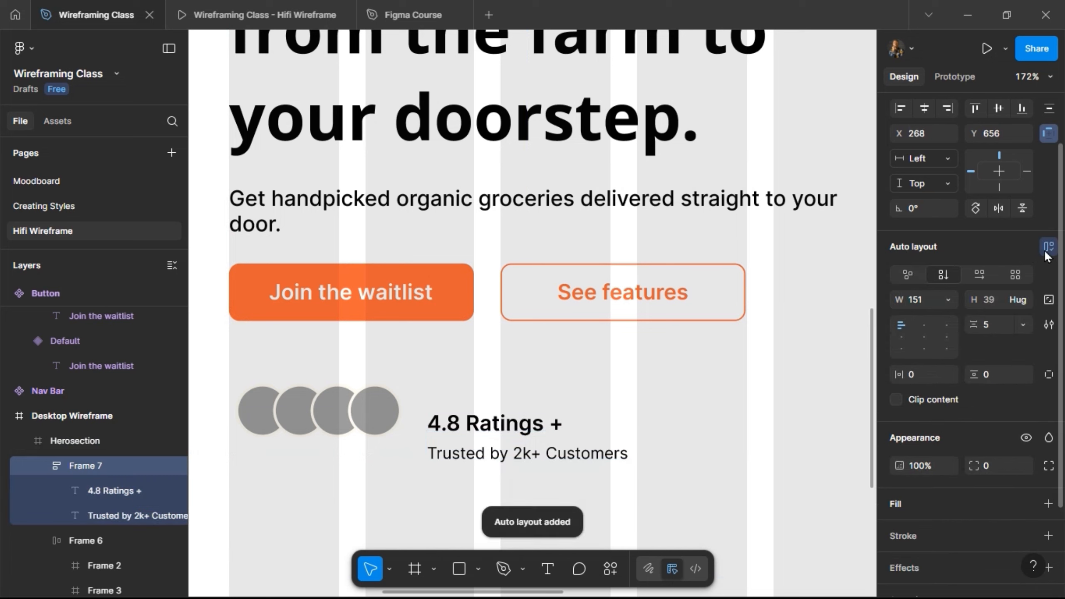
type("4")
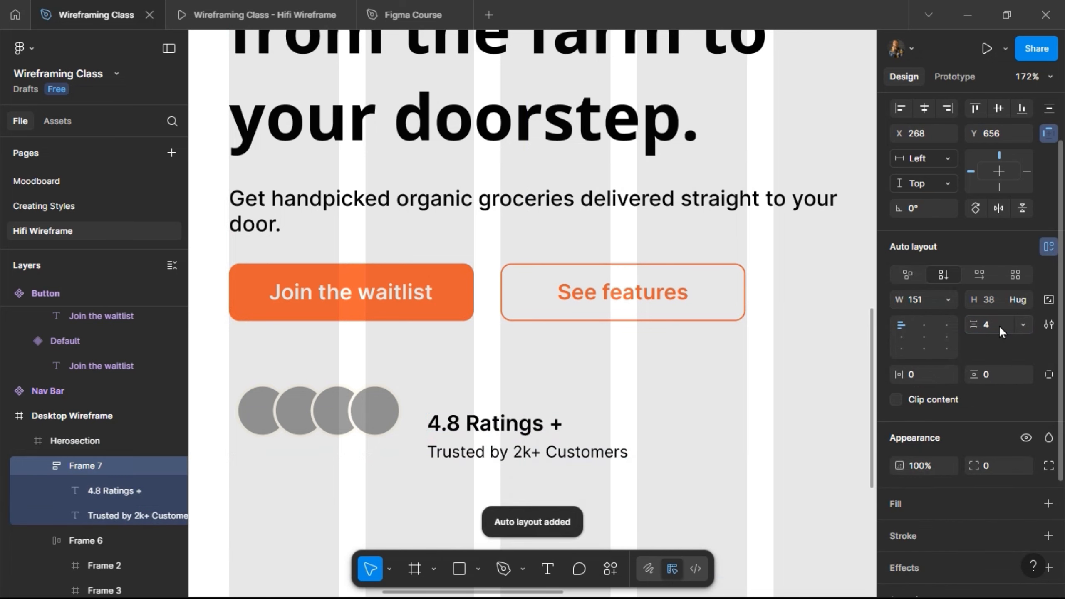
key("Return")
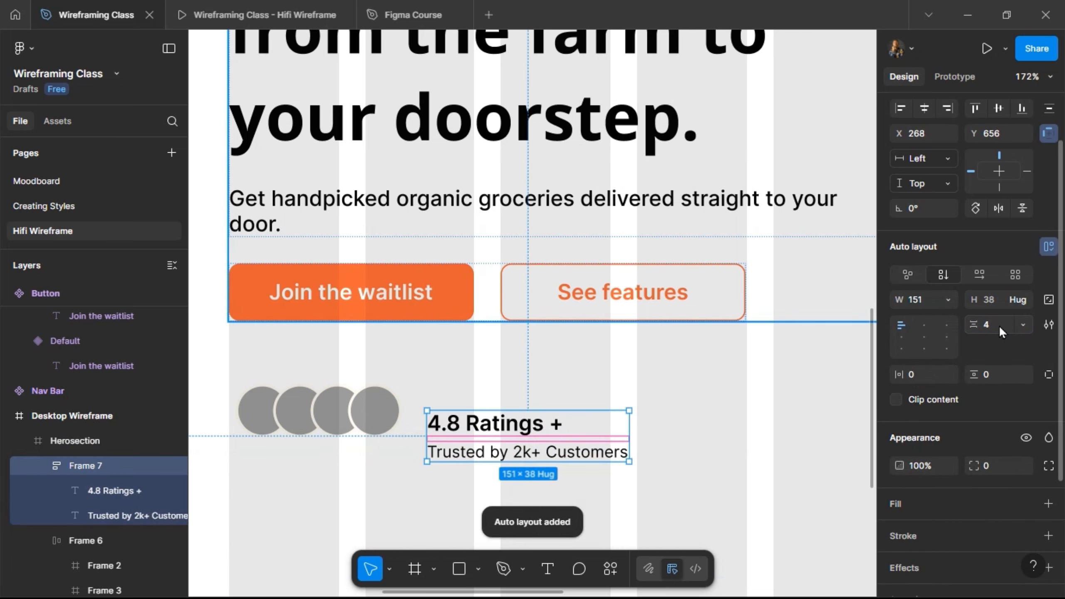
Rename the auto layout frame holding the two text lines to "Ratings".
double_click(92, 468)
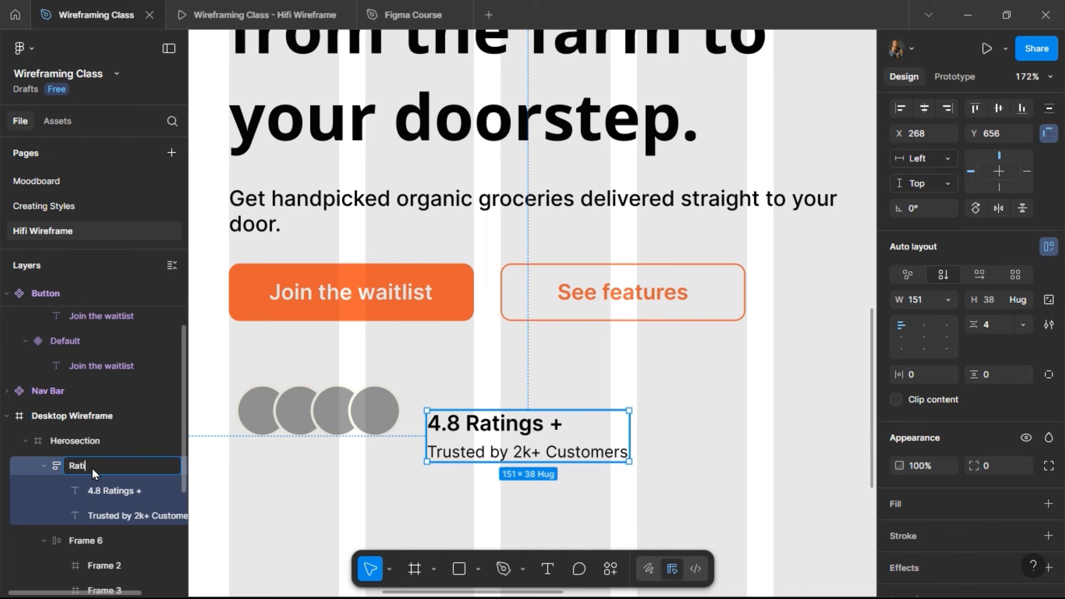
type("Ratings")
key("Return")
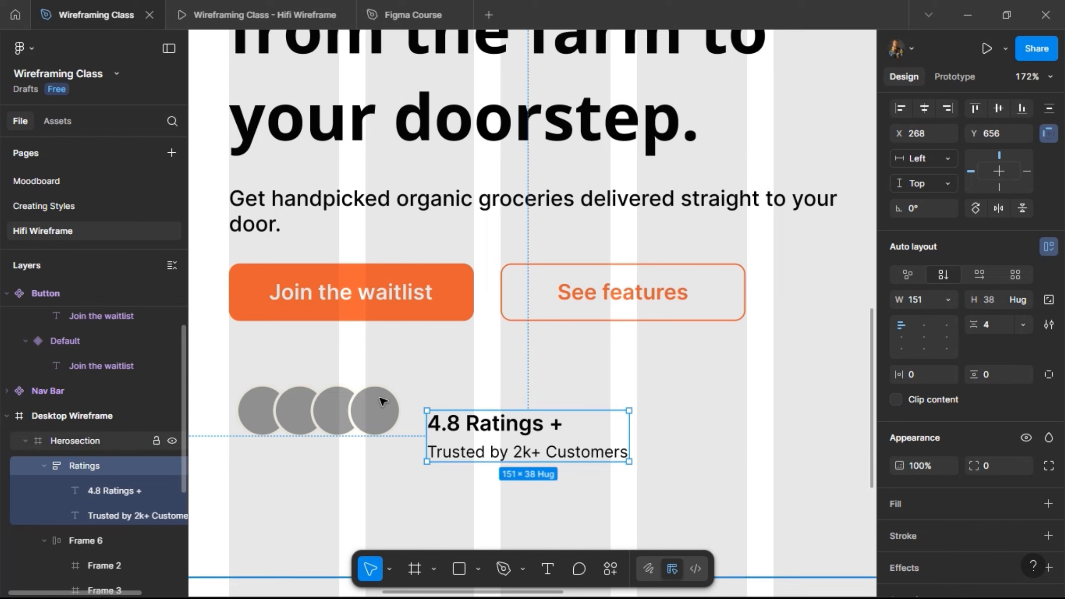
Combine the avatar row and the Ratings frame in a horizontal auto layout with a gap of 12.
left_click(373, 409, "shift")
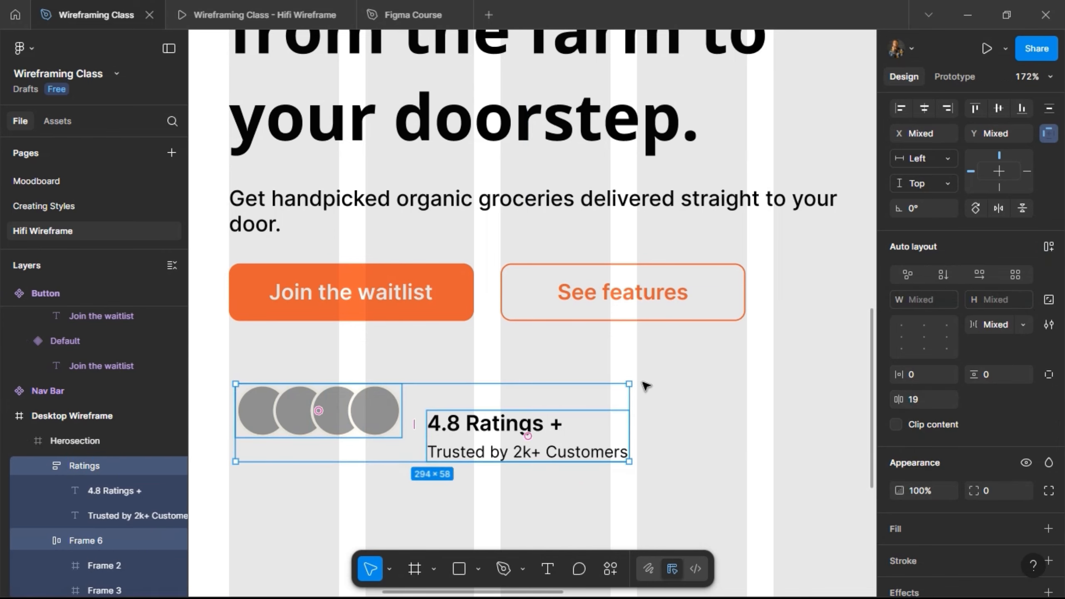
left_click(1048, 247)
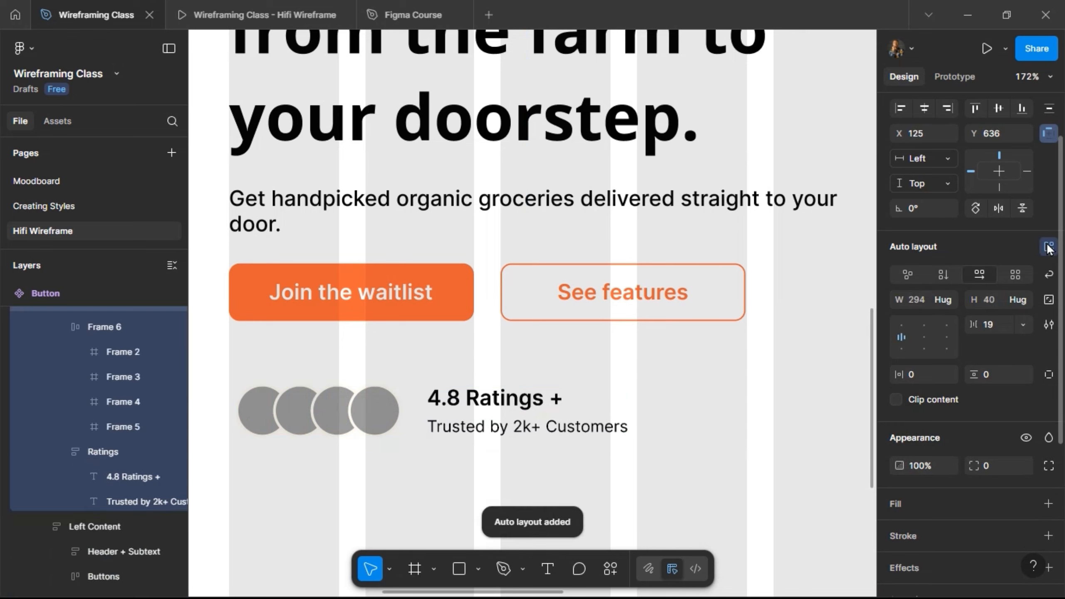
left_click(993, 325)
type("12")
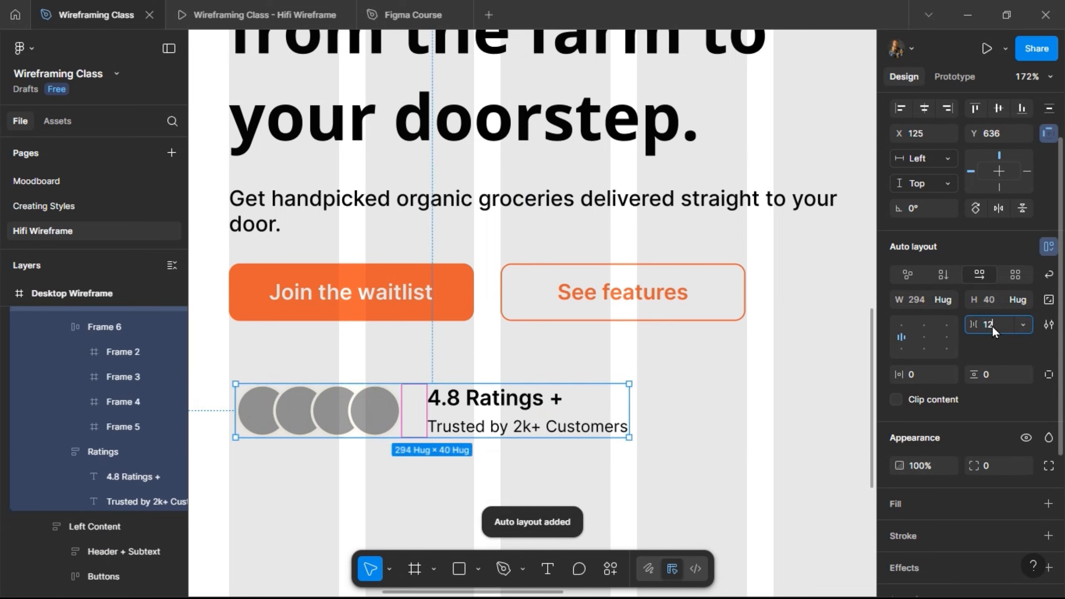
key("Return")
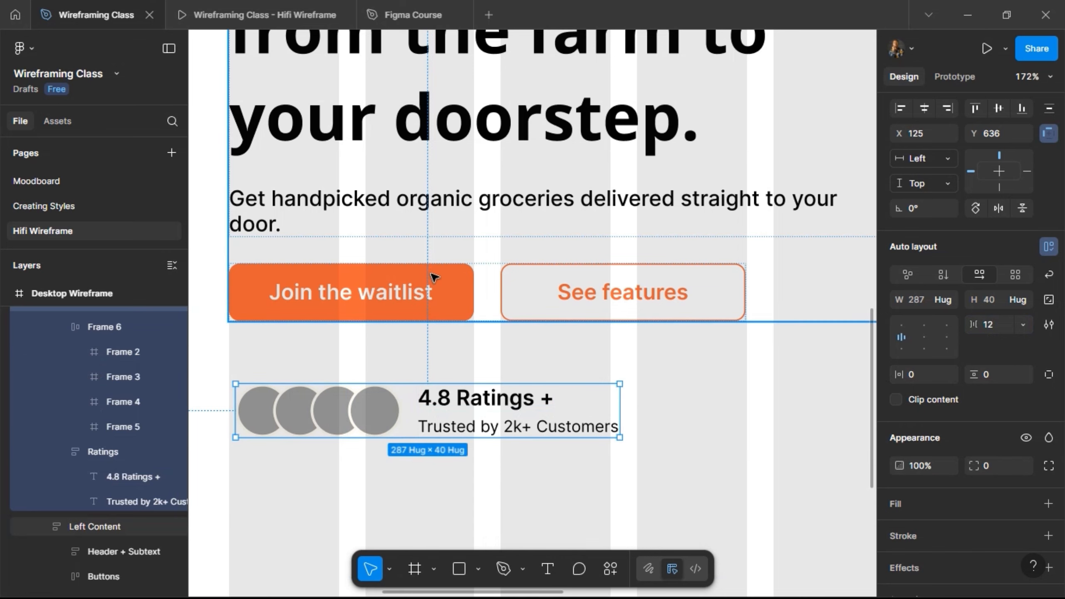
Rename the frame holding the four overlapping avatar circles to "Images".
left_click(413, 315)
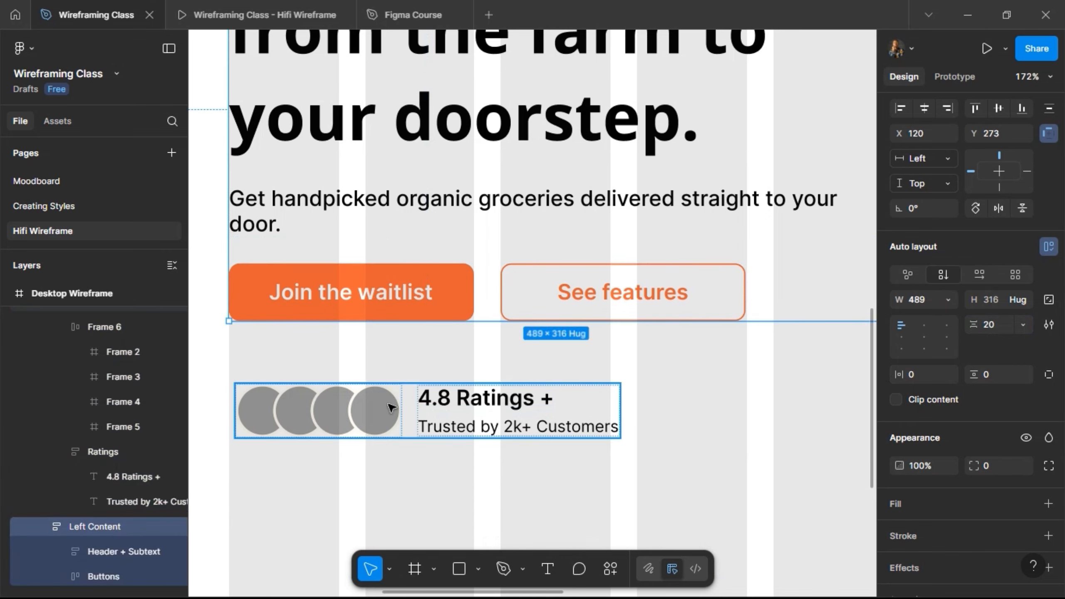
left_click(318, 413)
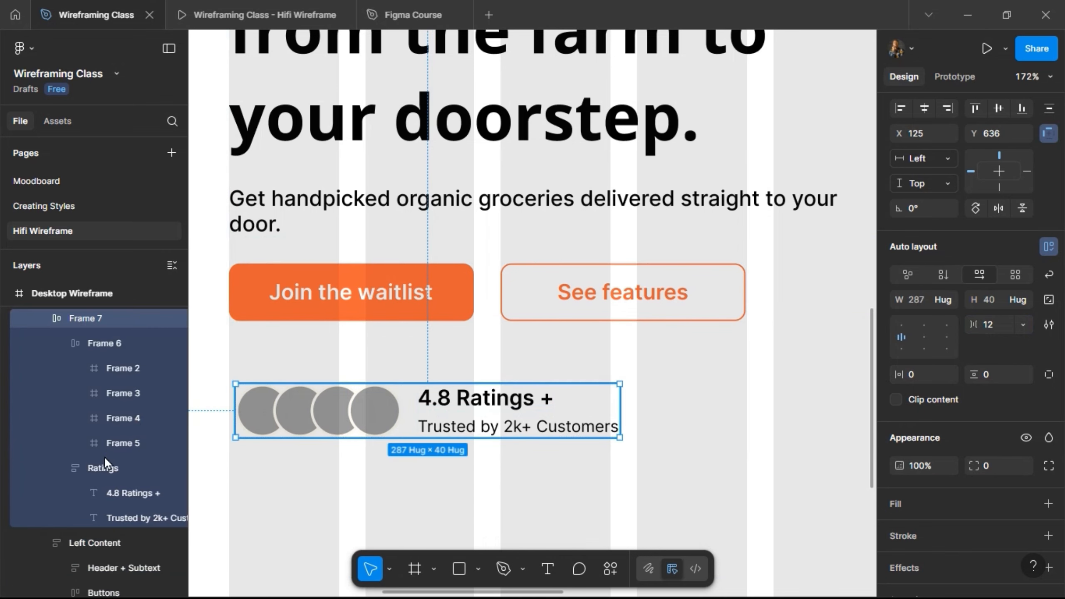
left_click(100, 342)
double_click(100, 341)
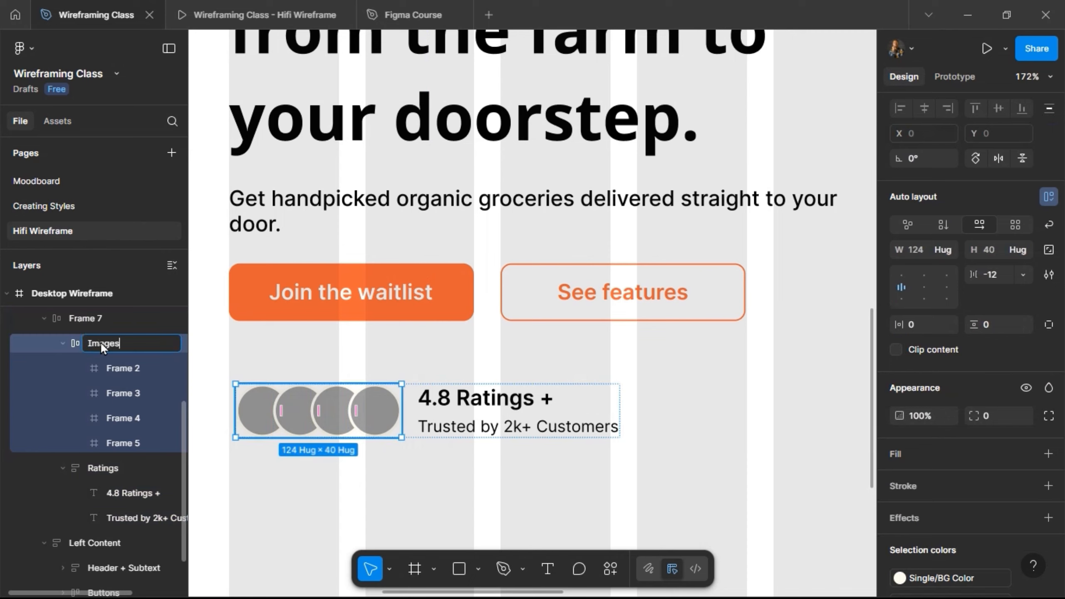
key("Return")
Rename the first three circle frames inside Images to "img".
double_click(127, 367)
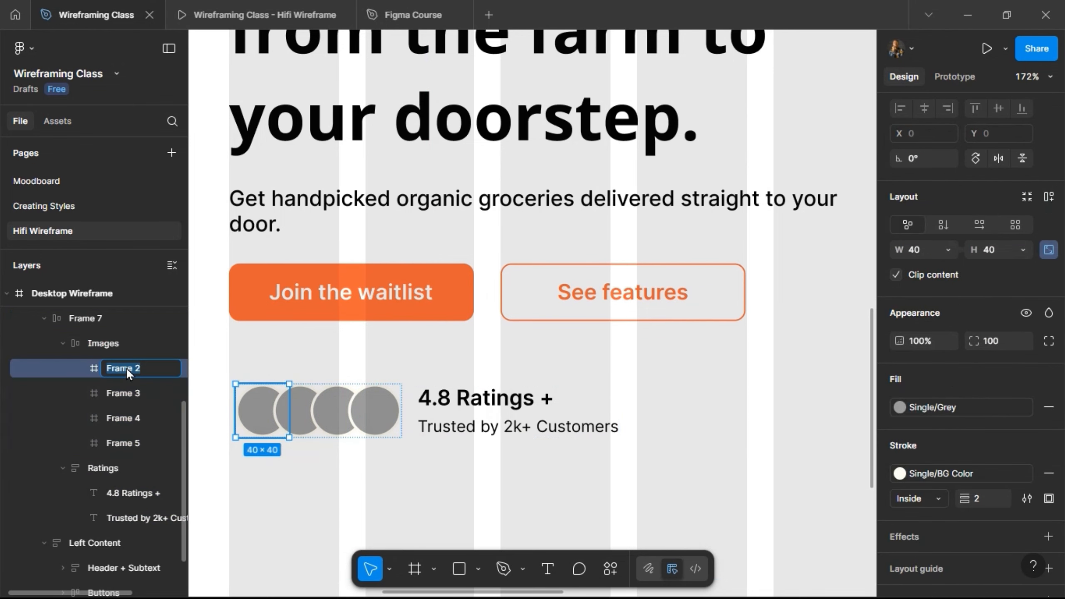
key("Return")
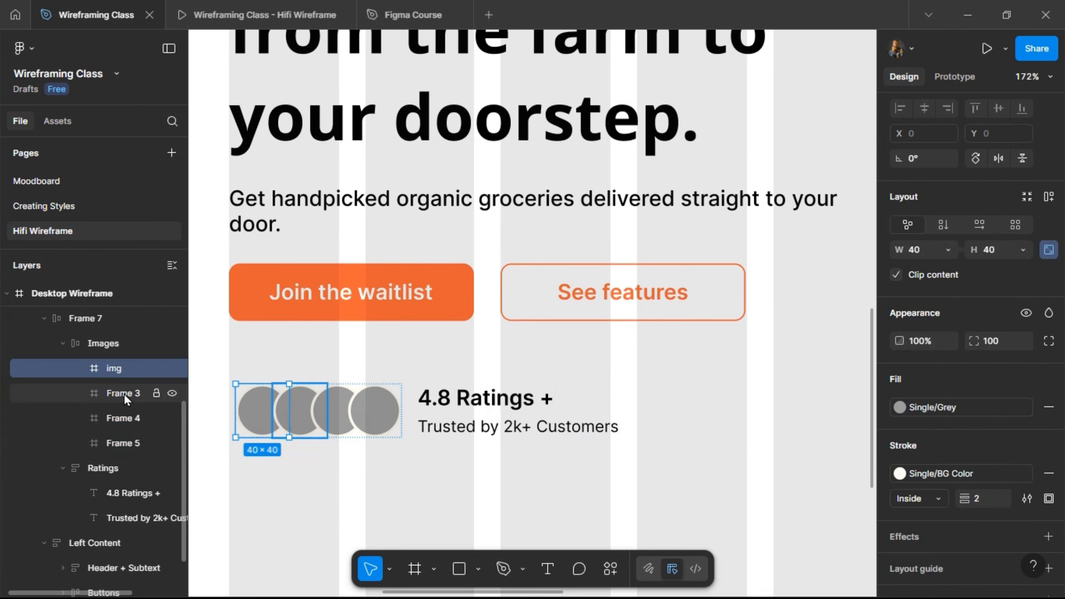
double_click(124, 393)
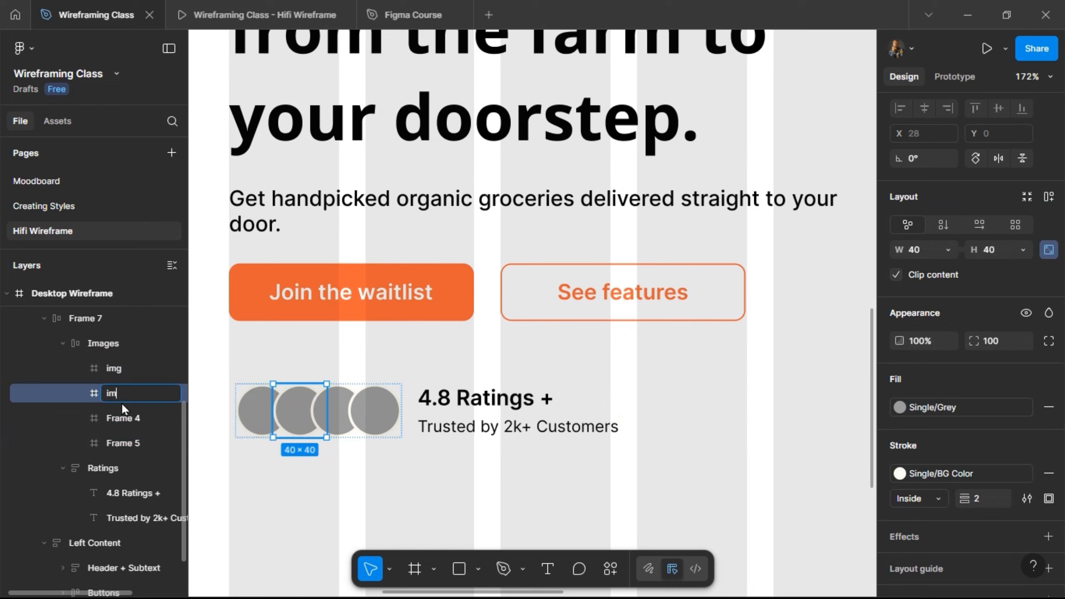
key("Return")
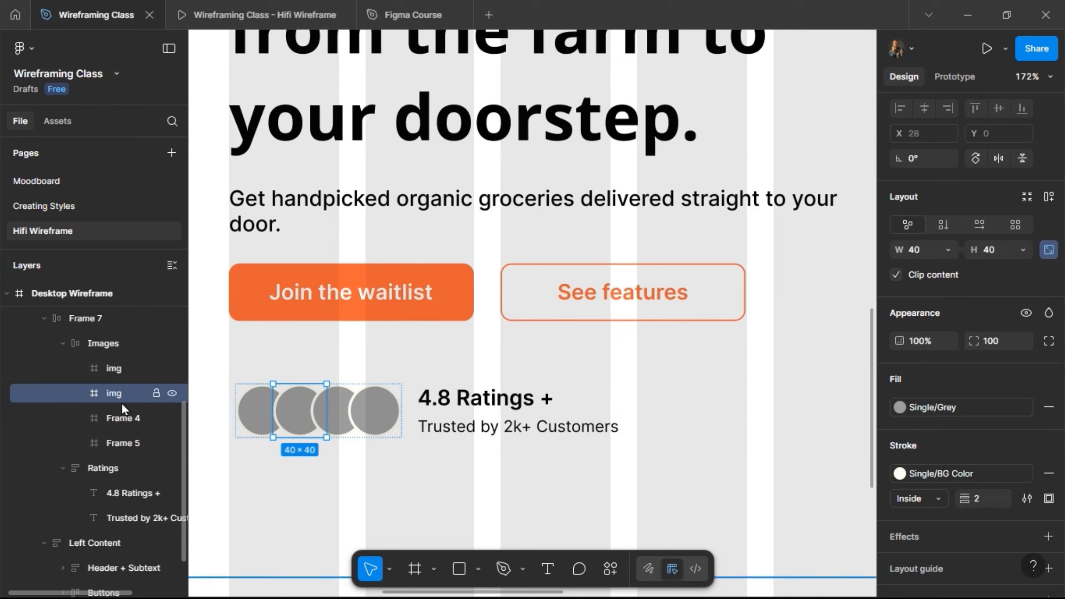
double_click(126, 418)
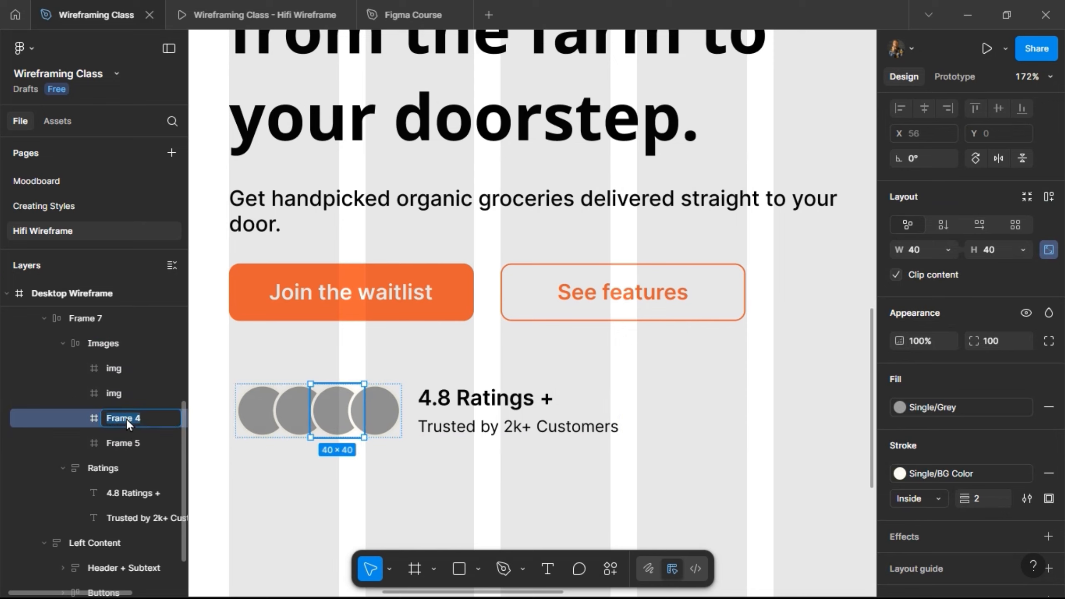
type("img")
key("Return")
Rename the fourth circle frame inside Images to "Icon".
double_click(115, 445)
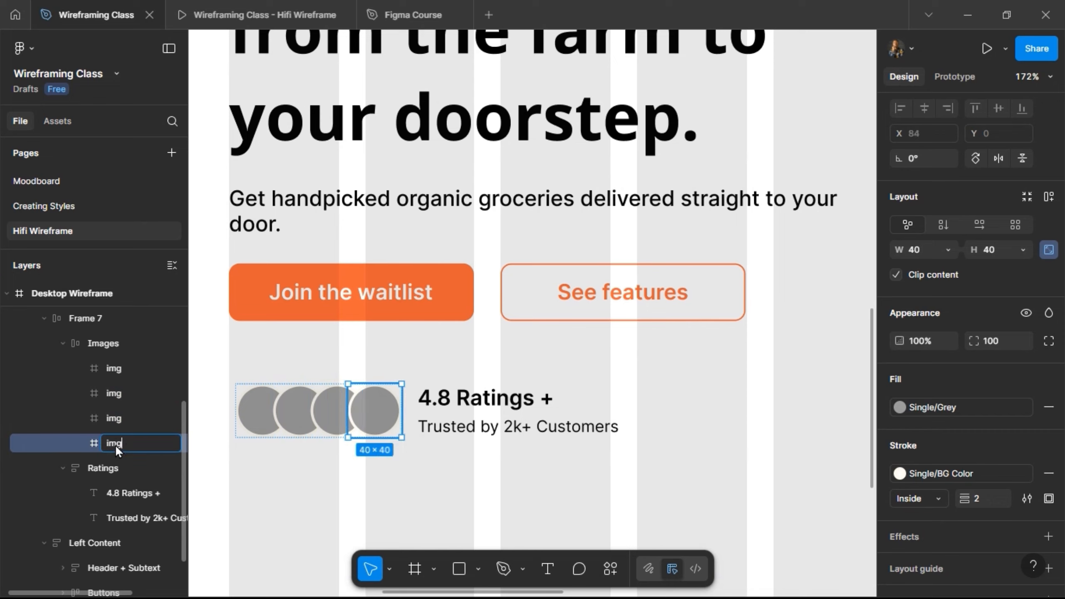
type("img")
double_click(121, 447)
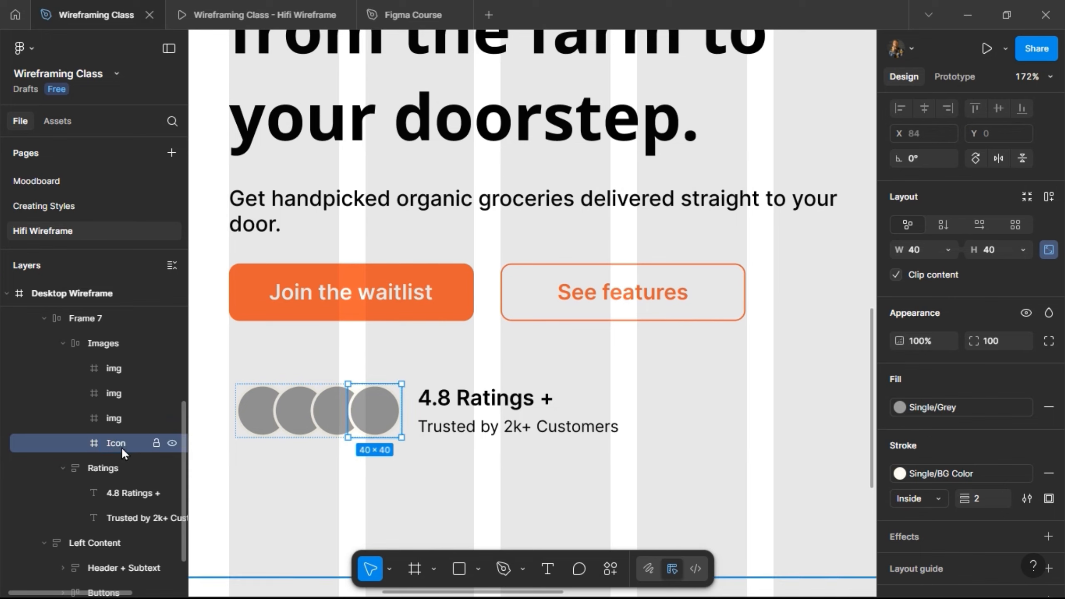
key("Return")
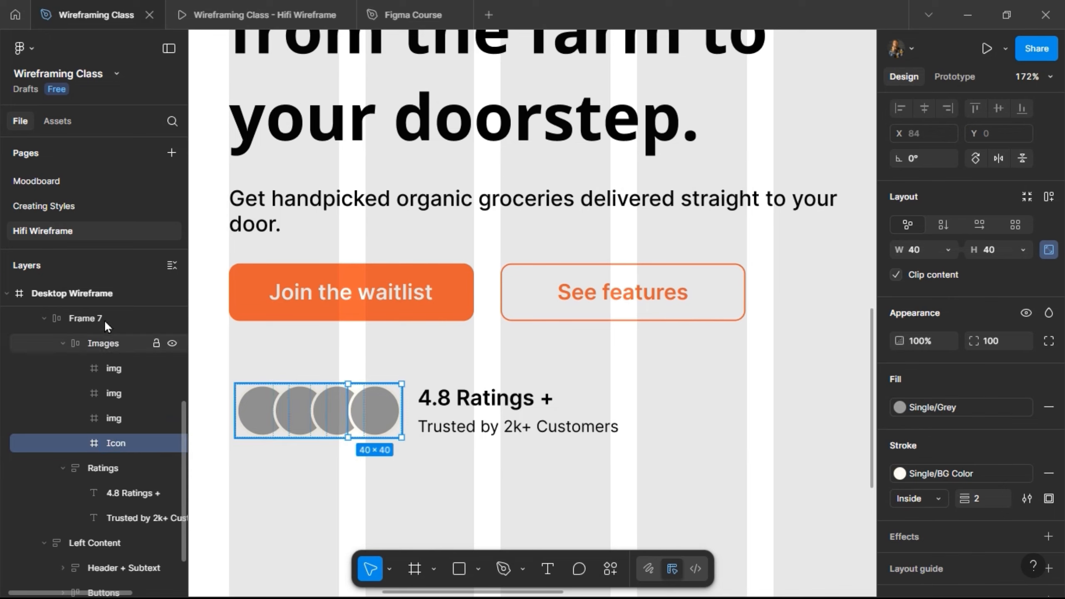
Rename the auto layout frame holding Images and Ratings to "Social proof" and collapse its layers.
double_click(104, 319)
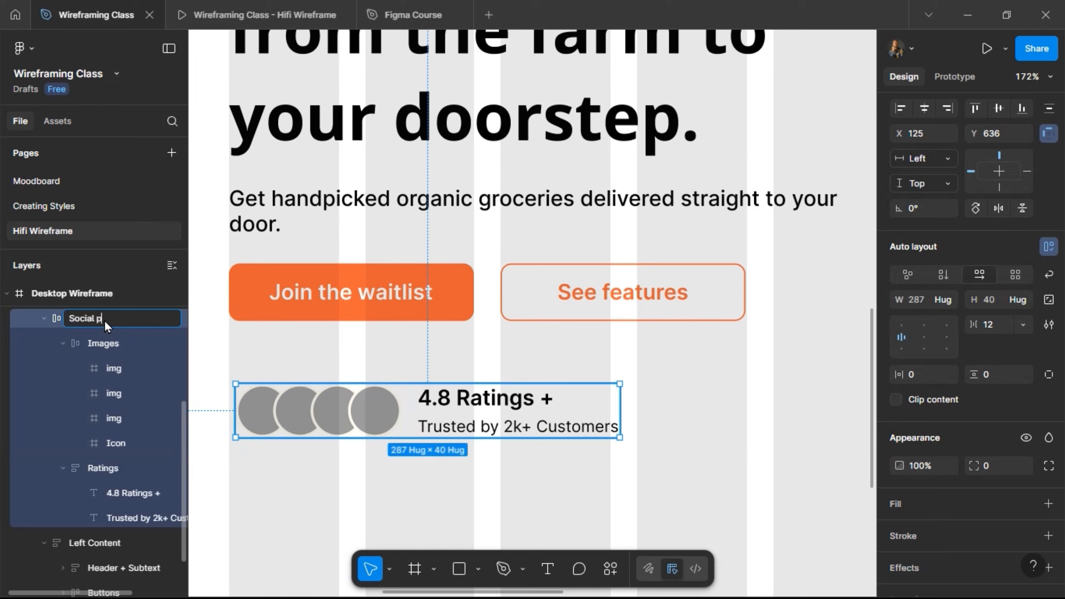
key("Return")
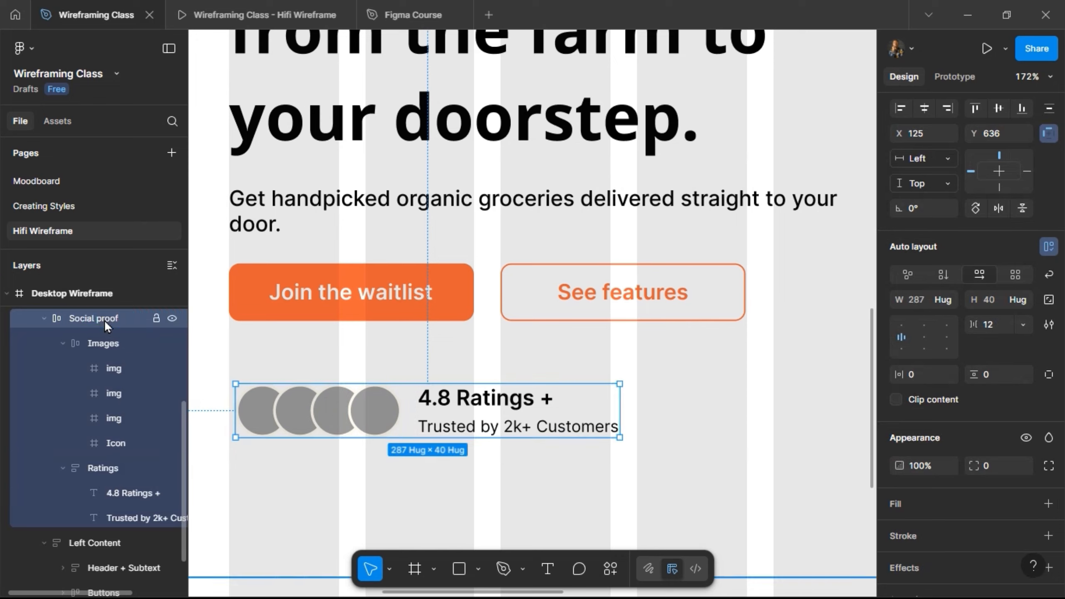
left_click(64, 343)
left_click(44, 318)
Combine Left Content and Social proof in a vertical auto layout with a gap of 40 and check the result in the prototype preview.
scroll(427, 377, "down", 5)
left_click_drag(425, 351, 434, 400)
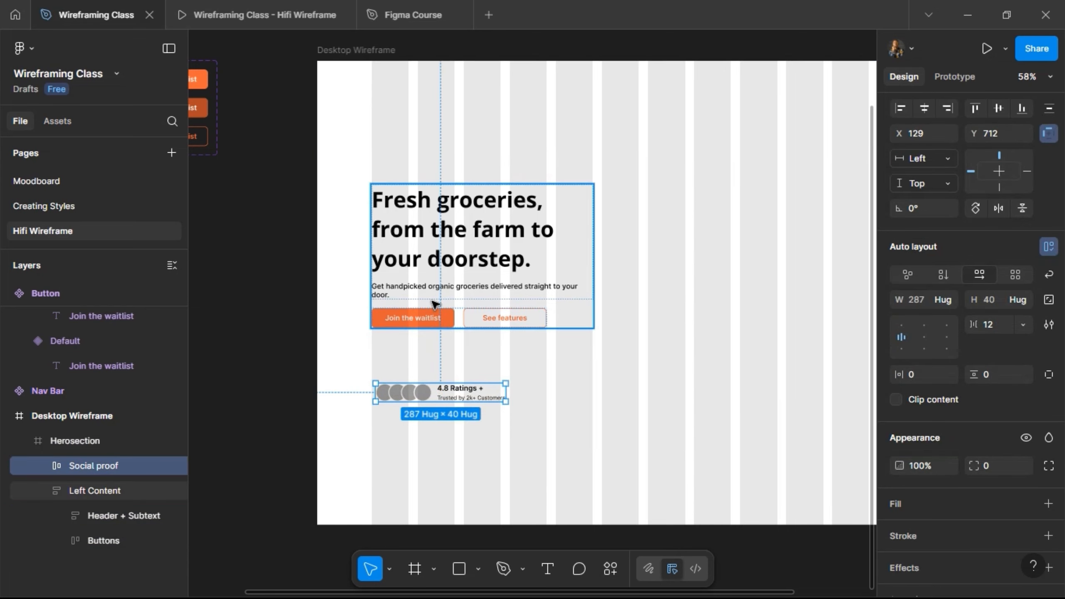
left_click(436, 300, "shift")
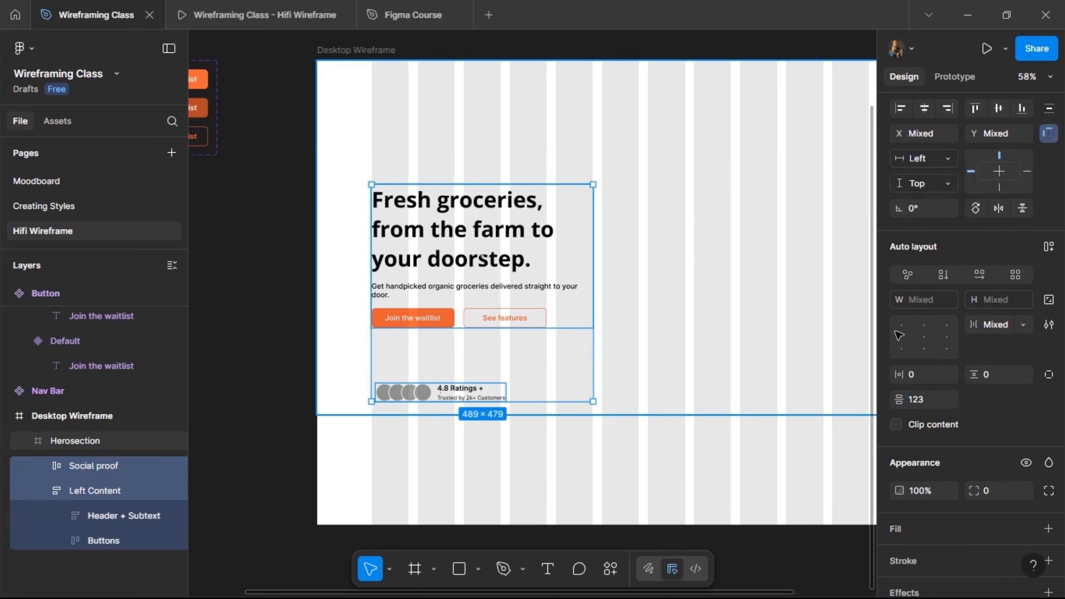
left_click(1046, 247)
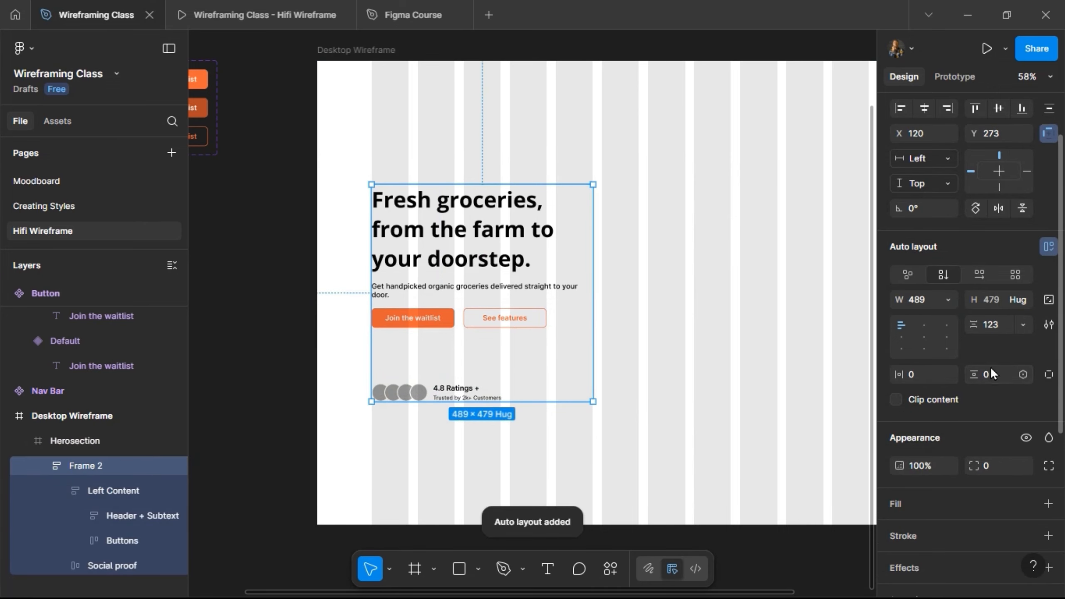
left_click(992, 326)
type("4")
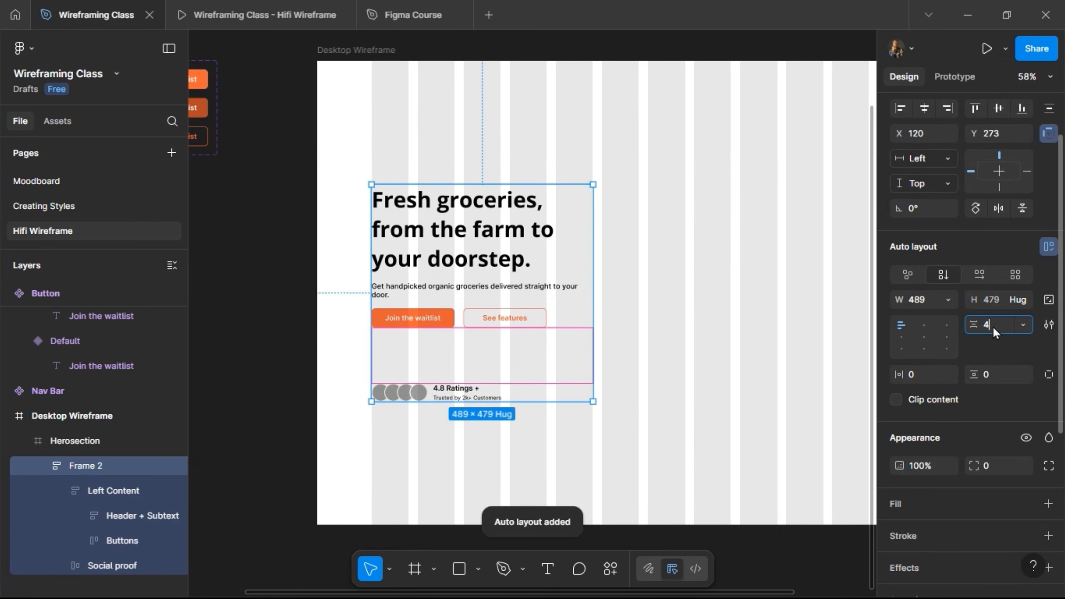
type("0")
key("Return")
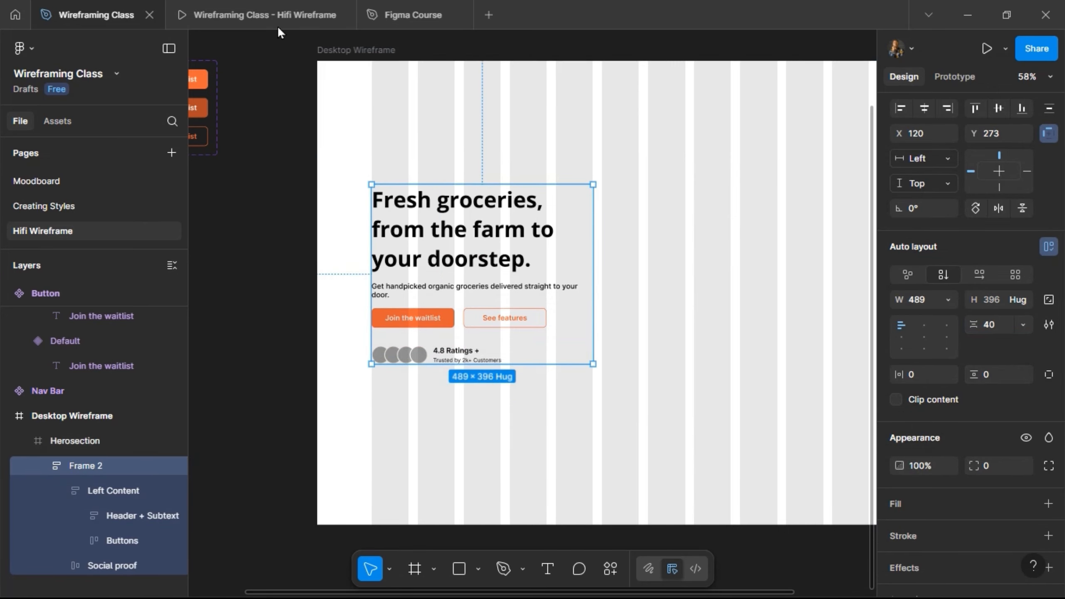
left_click(279, 29)
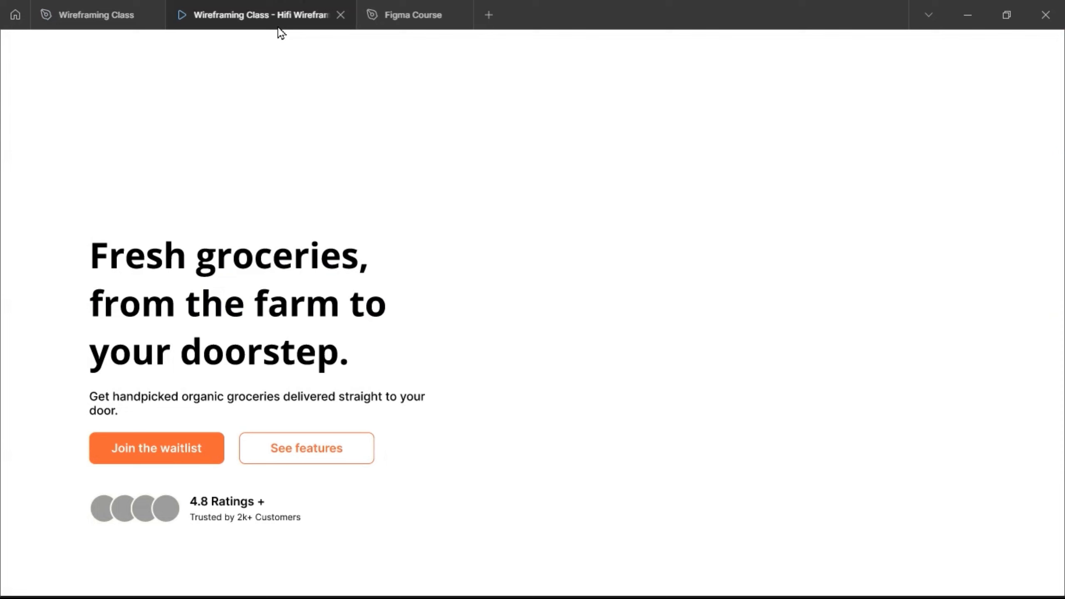
left_click(47, 10)
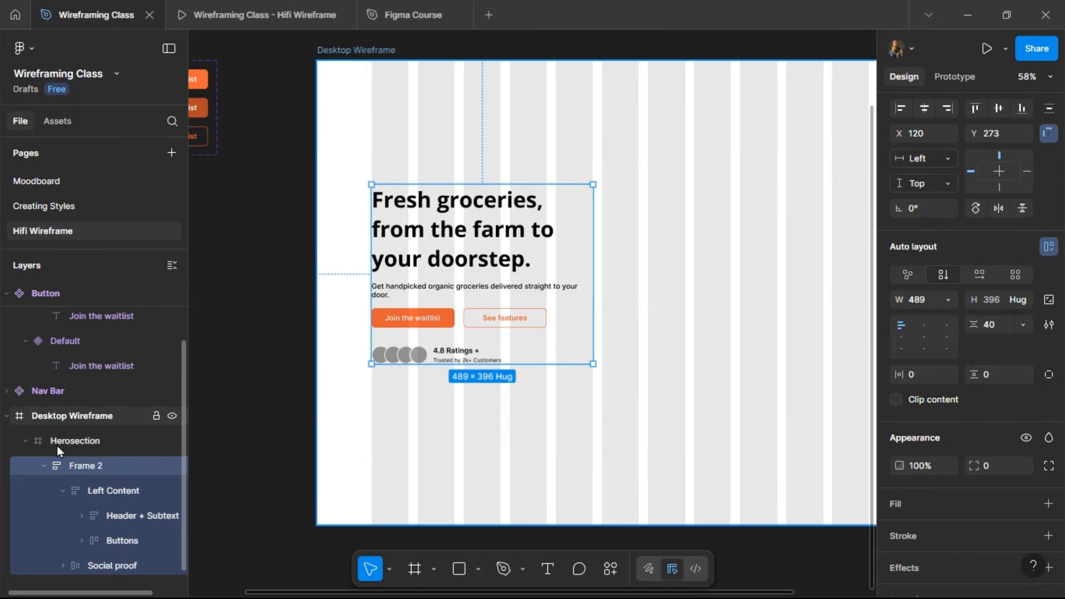
Rename the new outer frame inside Herosection to "Left Content".
double_click(84, 465)
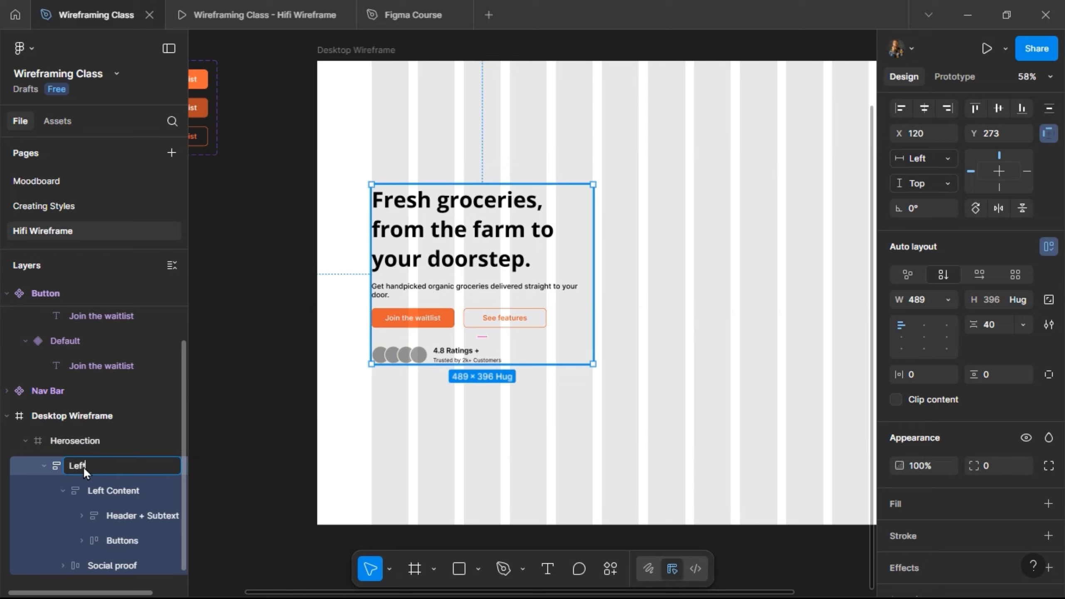
type("Left Content")
key("Return")
Rename the inner frame holding Header + Subtext and Buttons to "Header + Button" and collapse it.
double_click(98, 489)
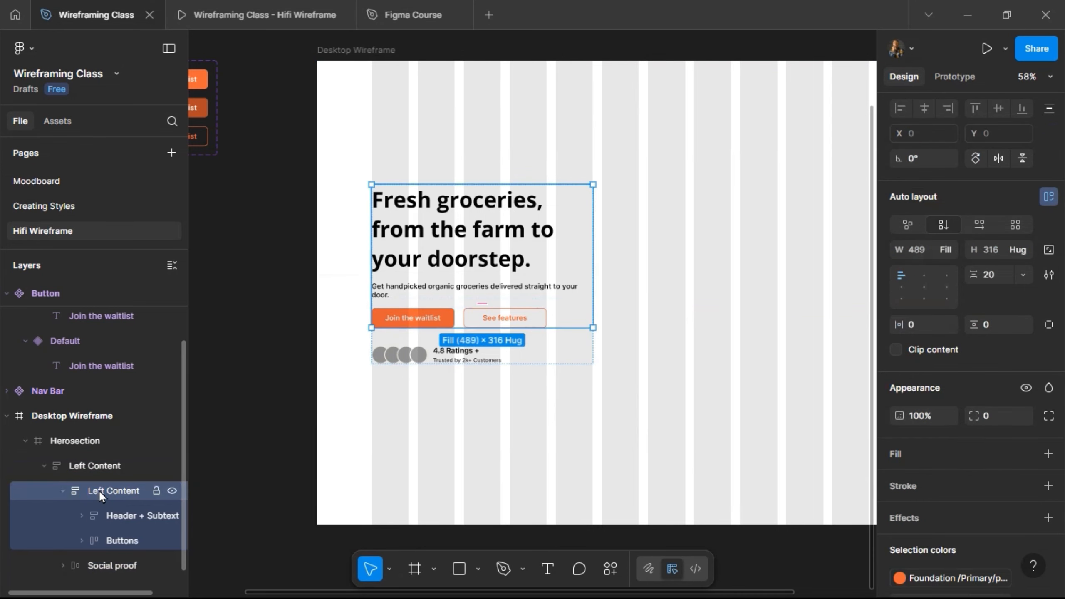
type("Heade")
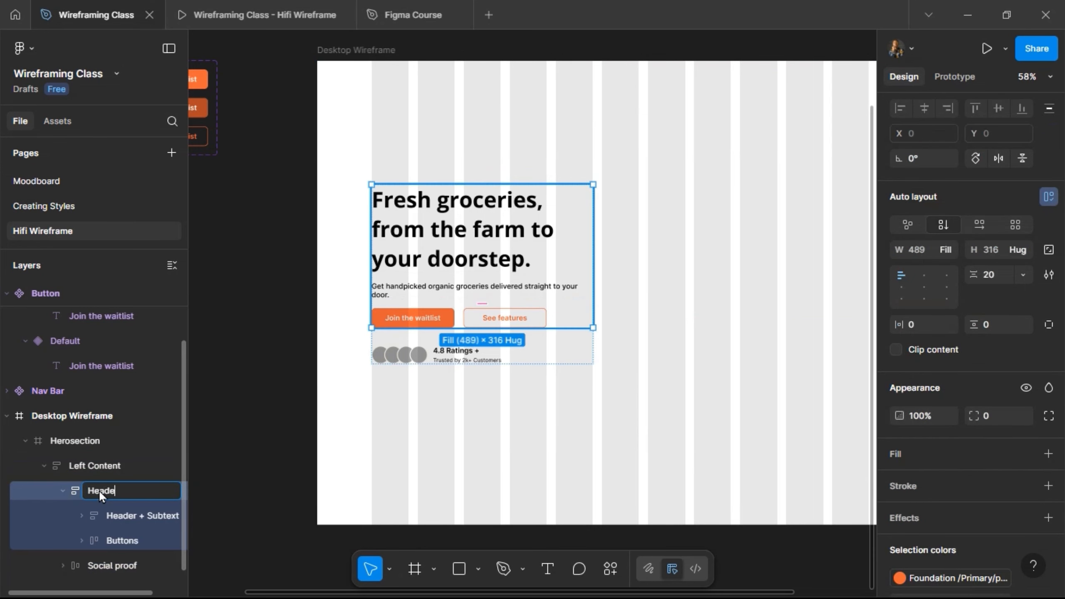
type("r + Button")
key("Return")
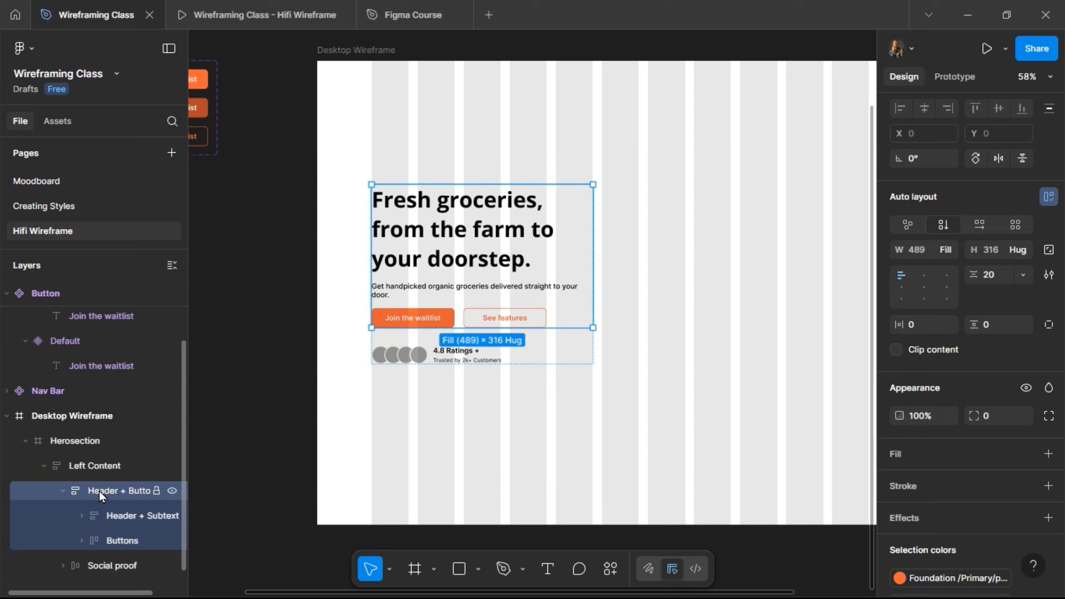
left_click(65, 494)
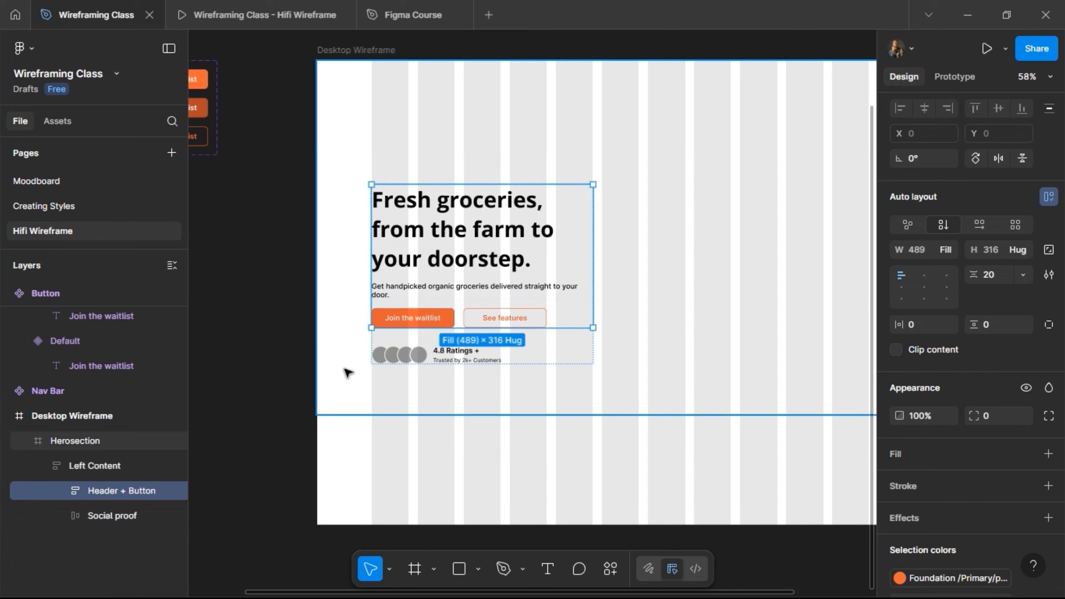
Set the width of the Social proof row inside Left Content to fill its container.
left_click(570, 358)
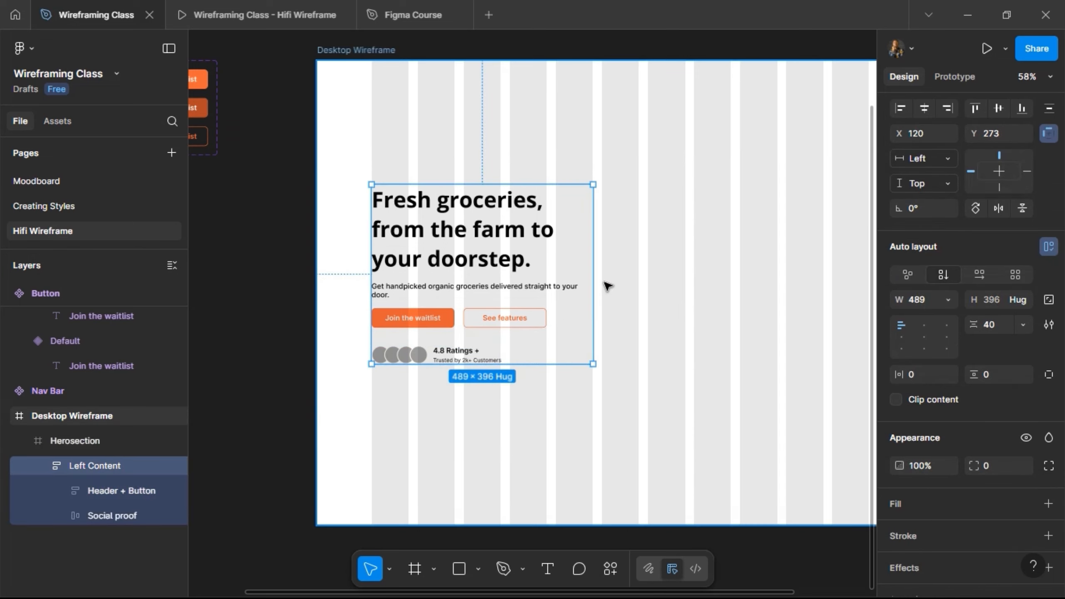
scroll(605, 284, "down", 3)
scroll(629, 226, "right", 2)
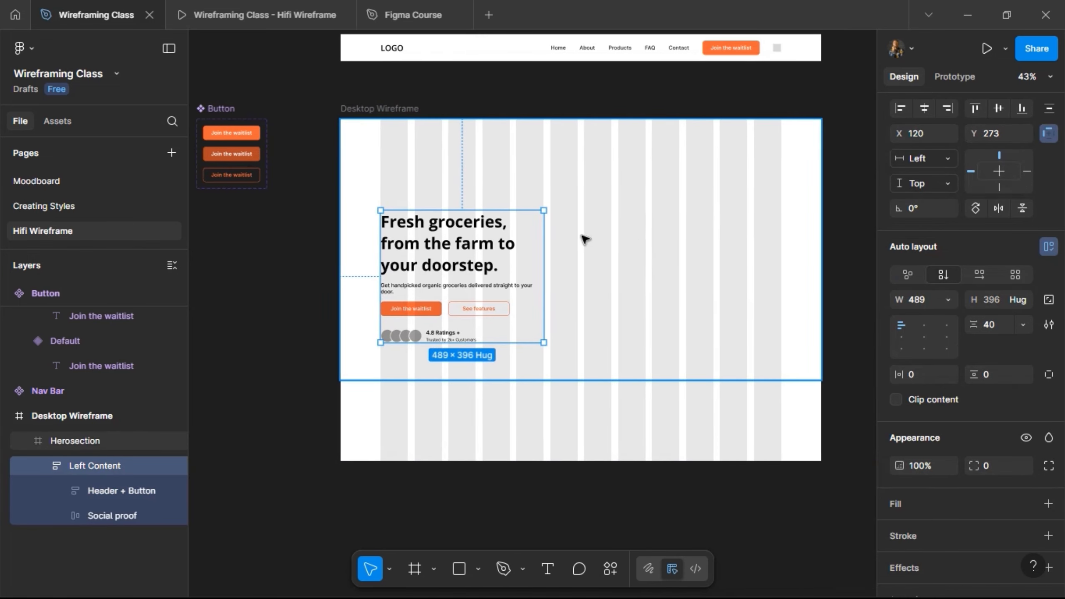
scroll(589, 206, "up", 2)
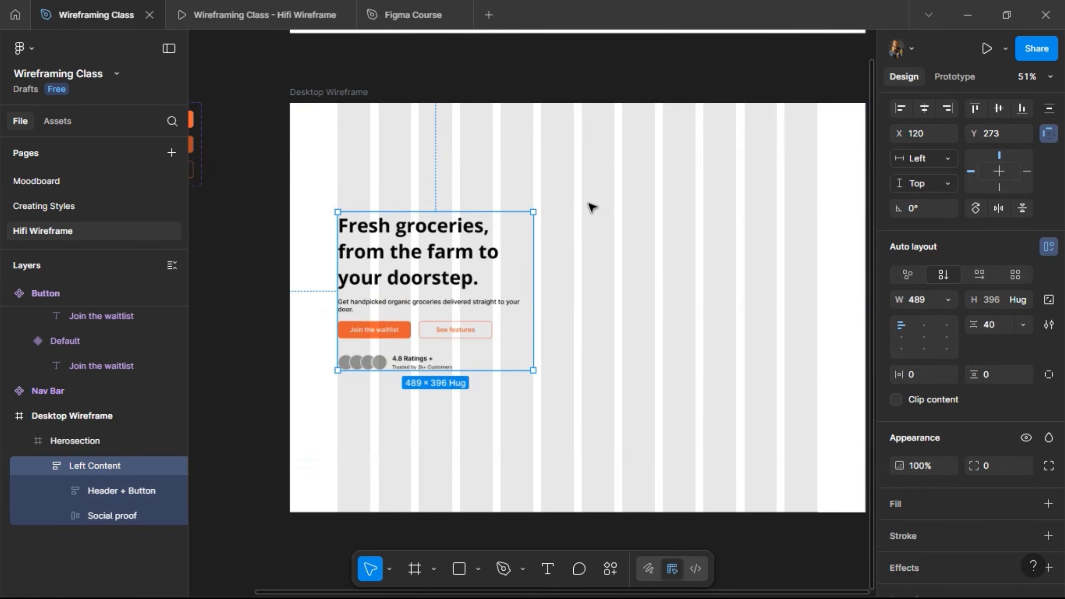
left_click(407, 358)
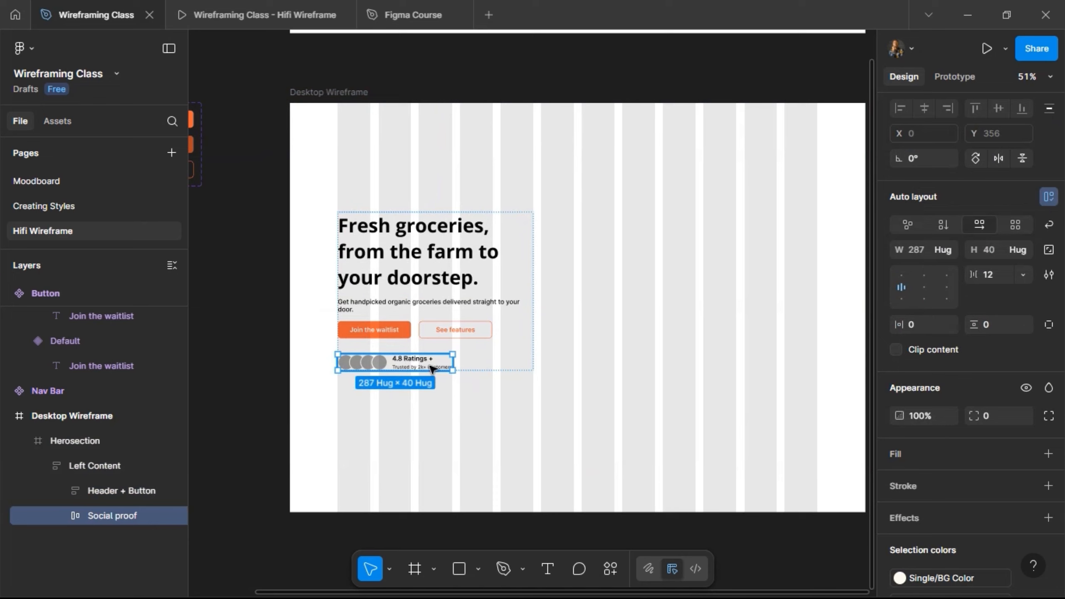
left_click(950, 248)
left_click(950, 264)
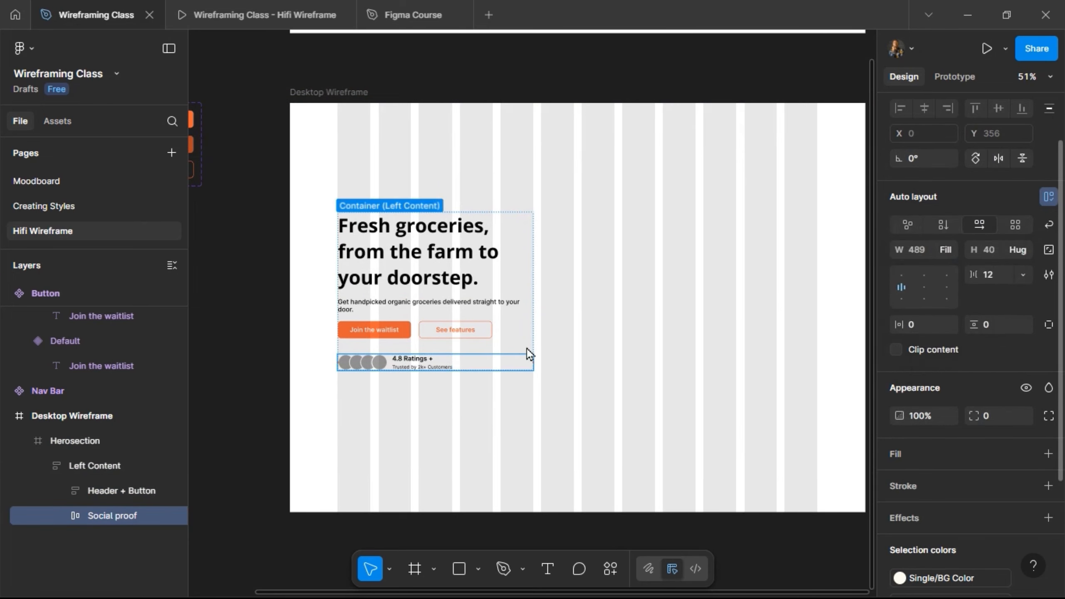
Set the Ratings frame's width to fill the Social proof row and check the sizing of the frames nested in Left Content.
left_click(420, 362)
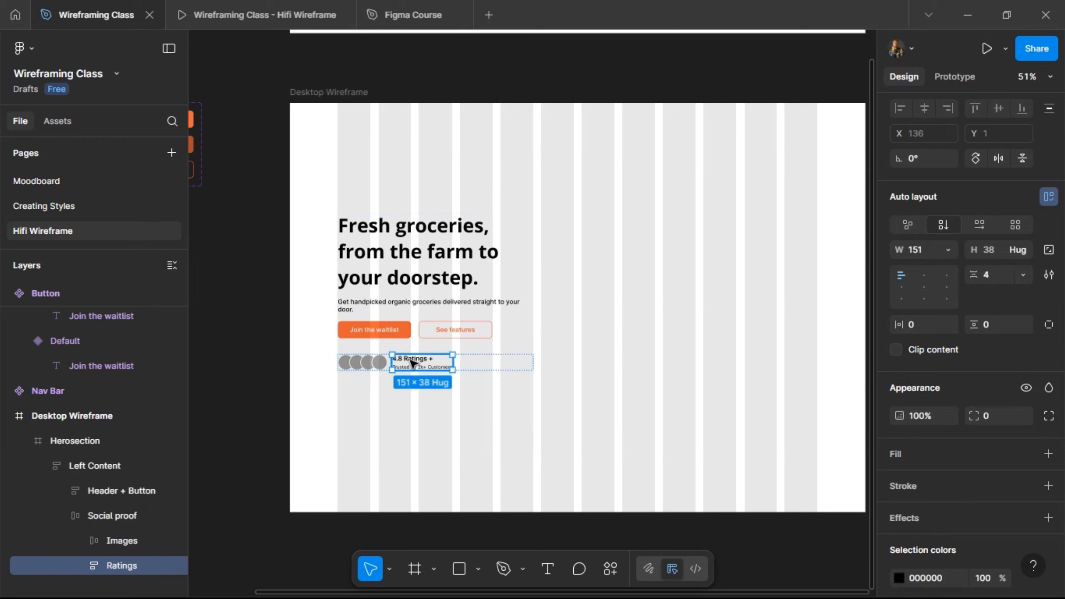
left_click(949, 251)
left_click(950, 286)
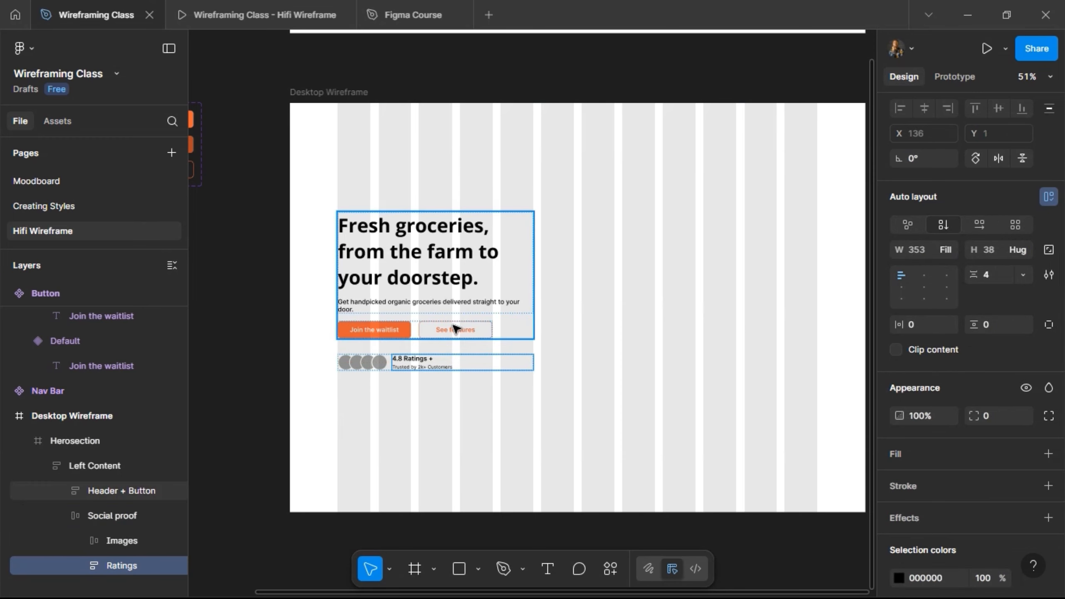
double_click(460, 309)
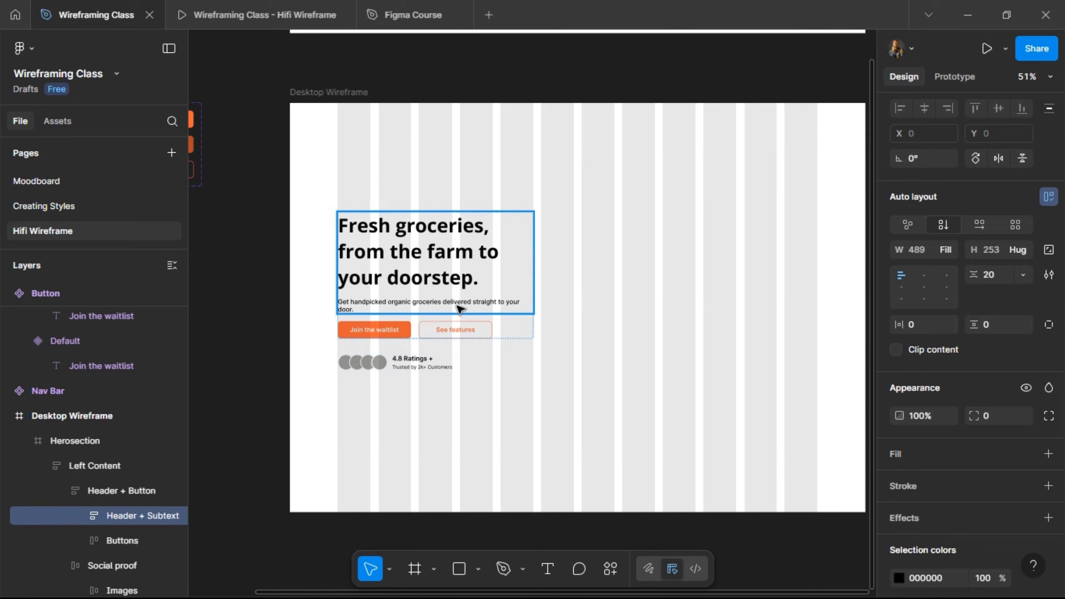
left_click(525, 324)
left_click(526, 356)
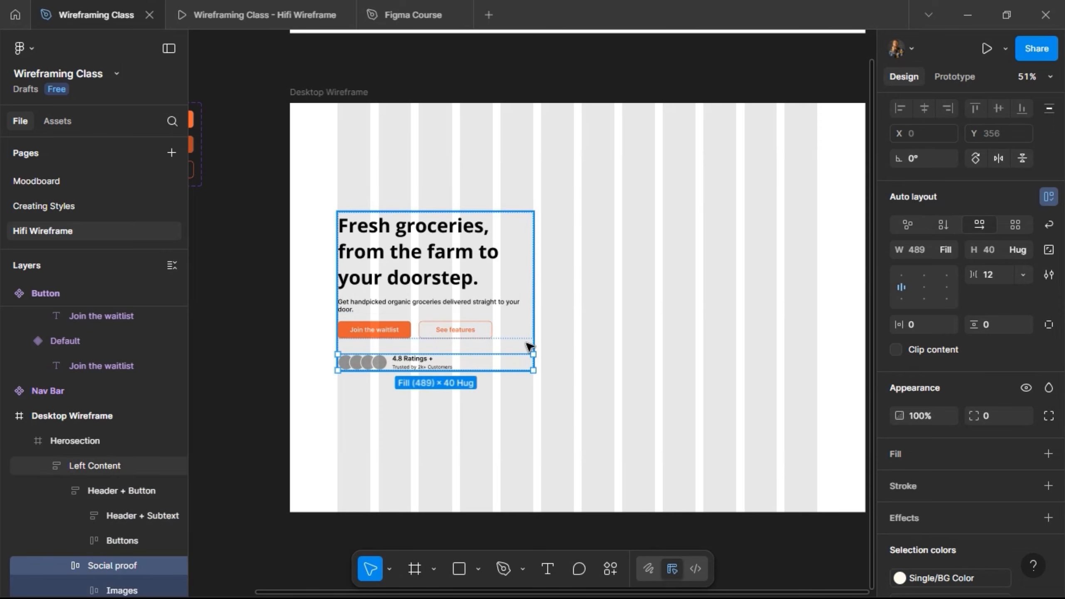
key("Escape")
mouse_move(533, 306)
left_mouse_down()
mouse_move(713, 303)
mouse_move(616, 300)
mouse_move(495, 329)
mouse_move(533, 319)
left_mouse_up()
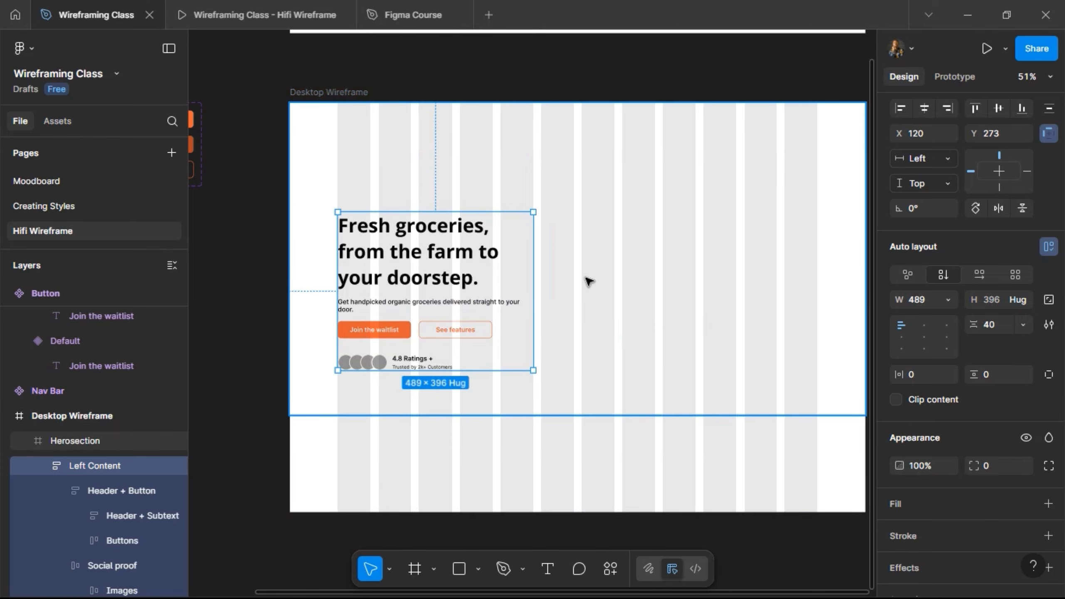
Collapse Left Content and draw a frame about 605 × 557 beside it inside Herosection for the hero image.
scroll(588, 281, "right", 3)
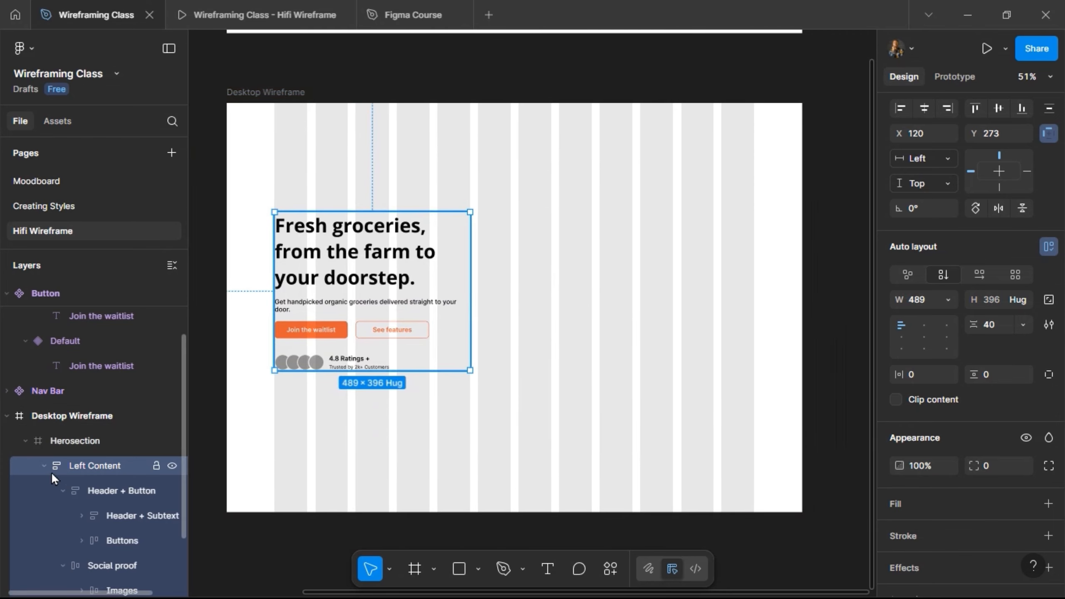
left_click(42, 469)
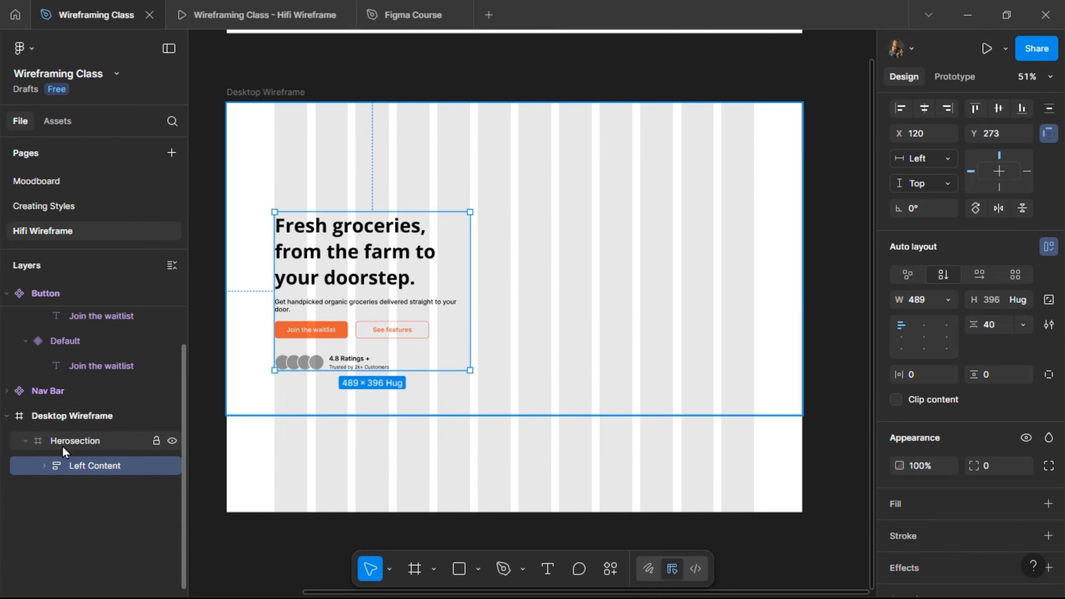
key("f")
left_click_drag(510, 400, 752, 179)
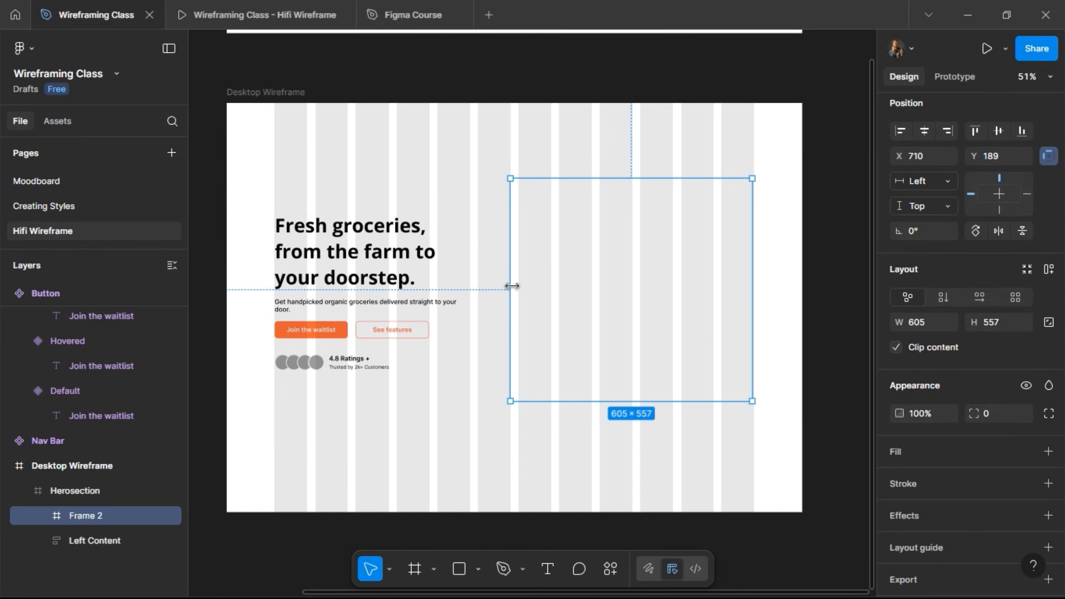
Fit the new frame's side edges to the layout columns, with X at 730 and a width of 590.
scroll(513, 288, "up", 5)
left_click_drag(520, 280, 524, 277)
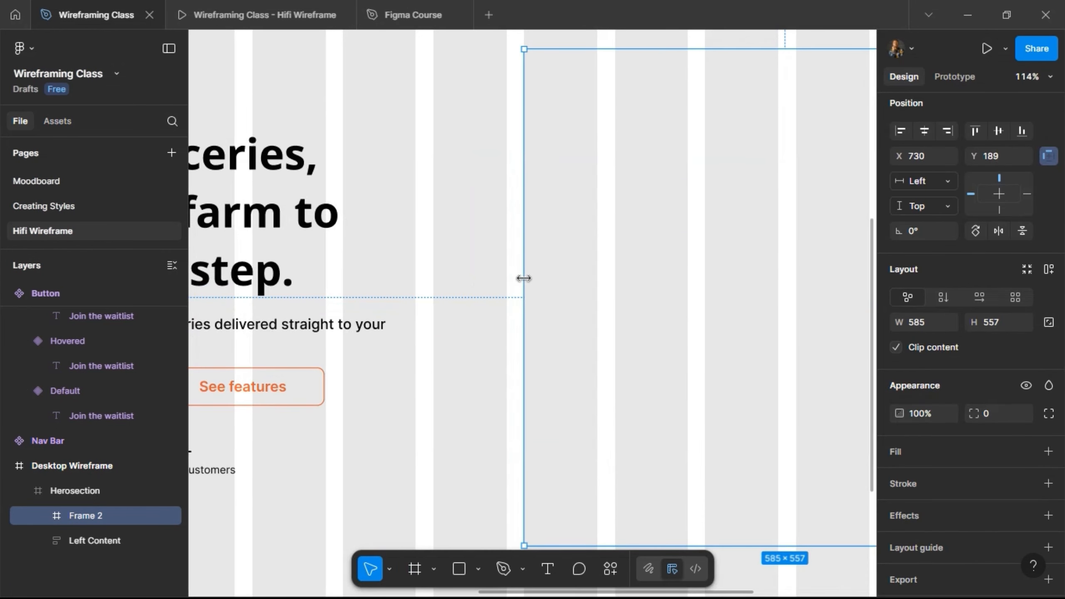
scroll(525, 203, "down", 8)
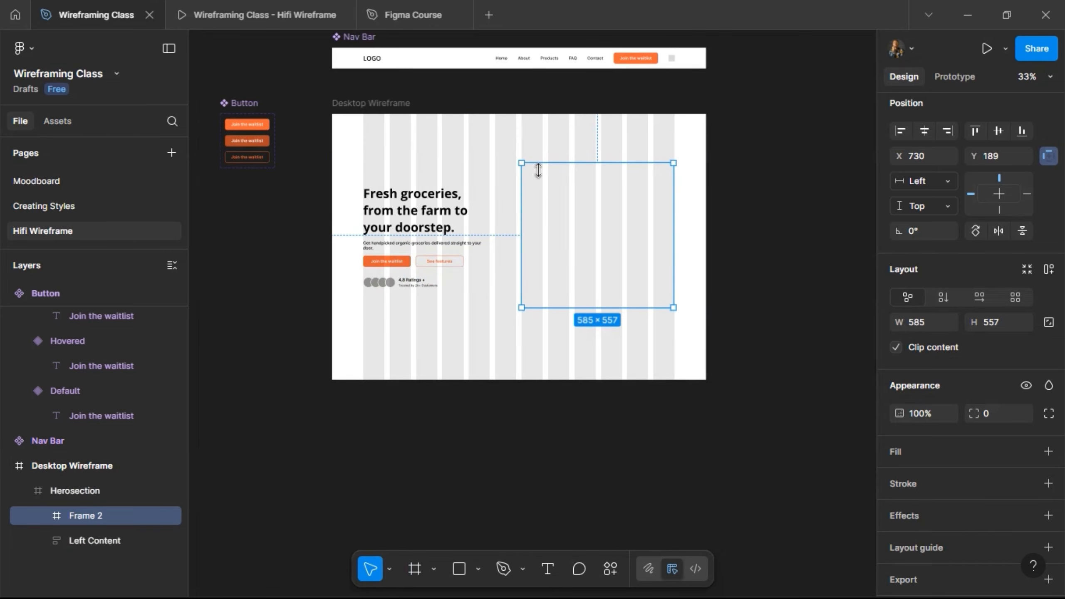
scroll(676, 174, "up", 5)
key("alt")
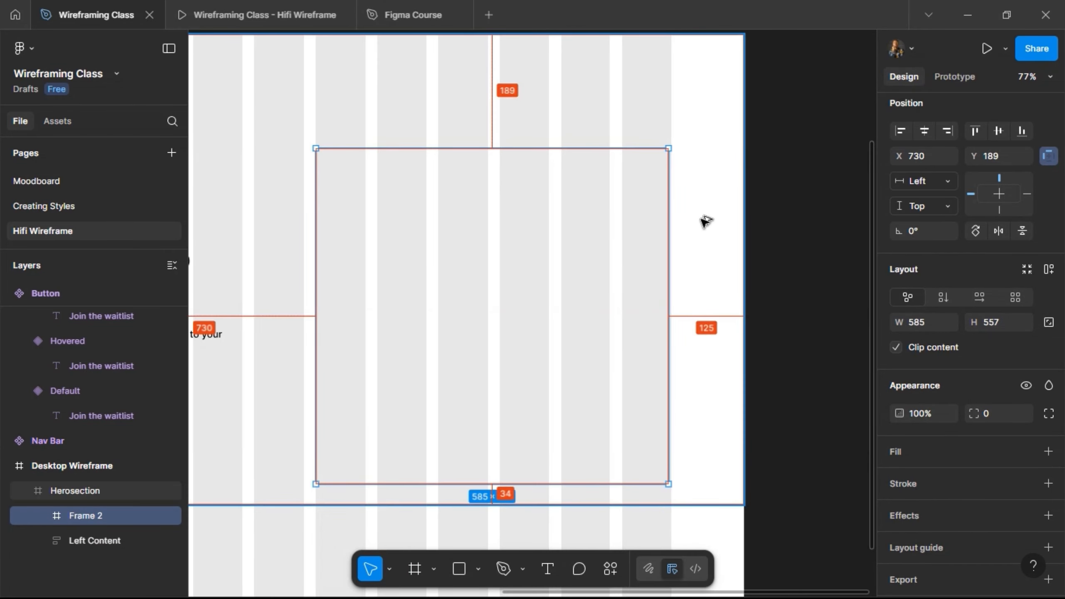
left_click_drag(679, 251, 682, 251)
scroll(583, 300, "down", 2)
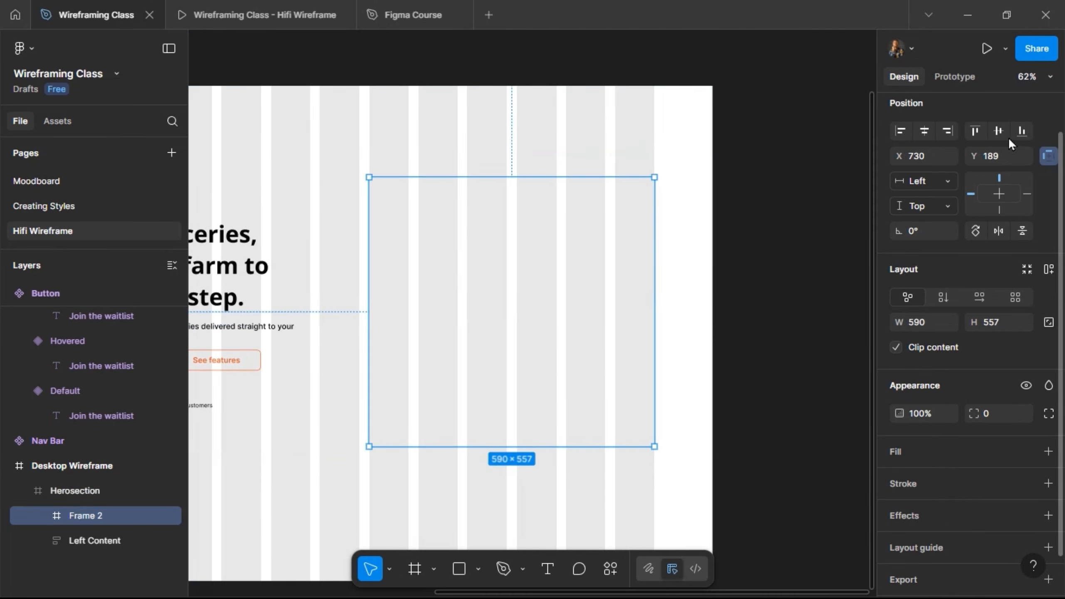
Set the image frame's height to 590 and align it to the bottom of Herosection.
left_click(1022, 131)
key("alt")
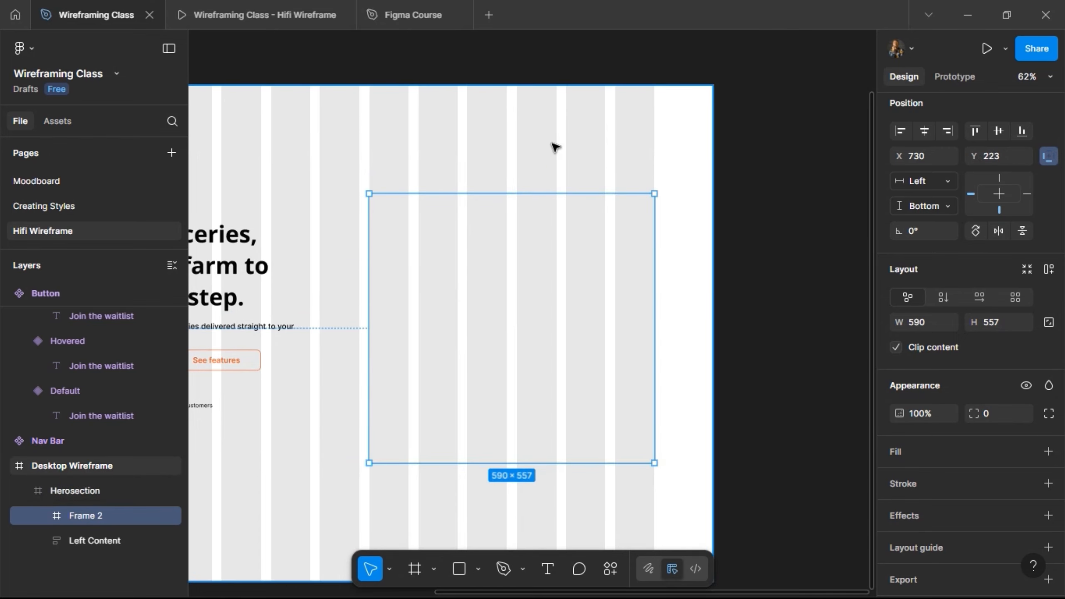
scroll(551, 147, "down", 3)
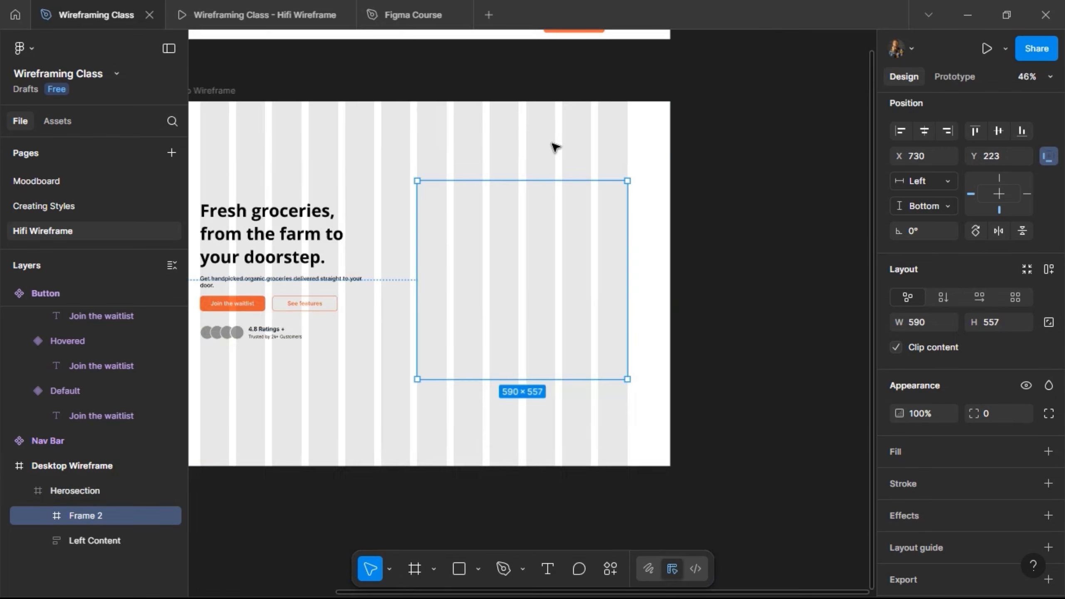
left_click(990, 324)
type("590")
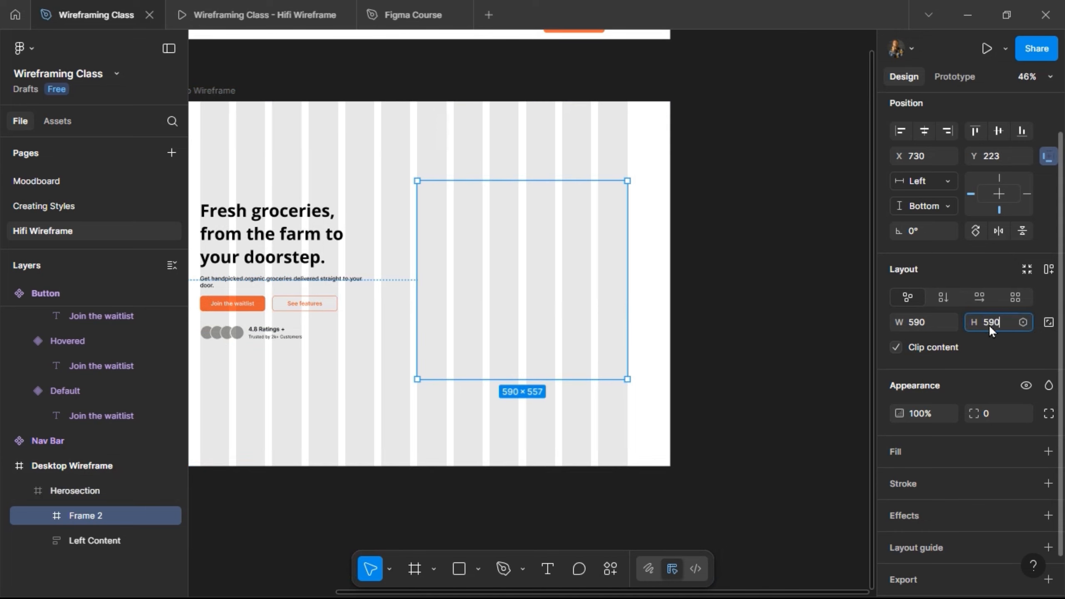
key("Return")
left_click(1021, 131)
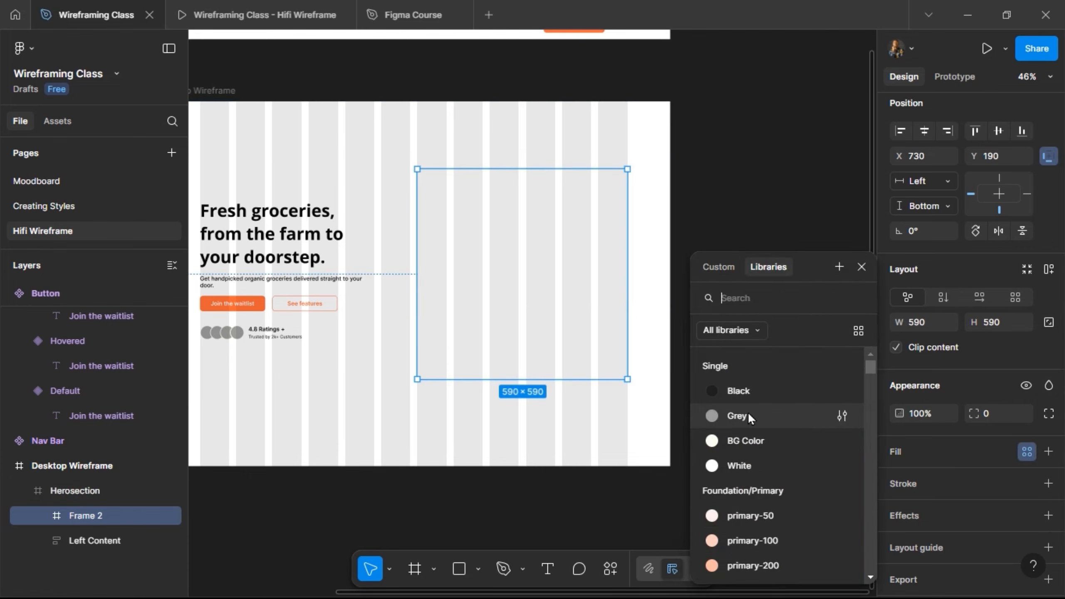
Fill the image frame with the Grey colour style.
left_click(747, 412)
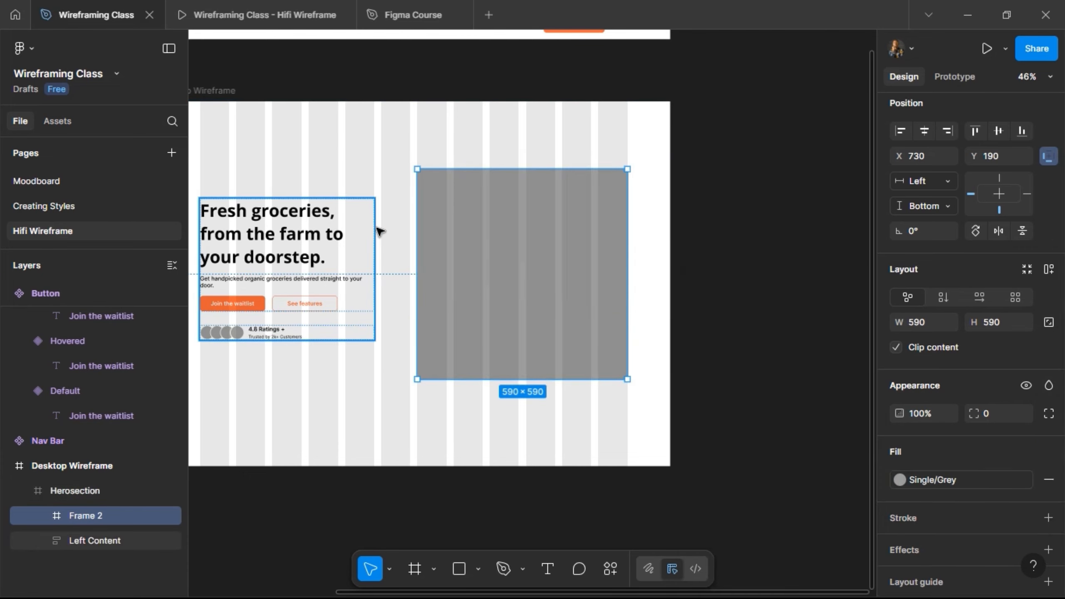
scroll(377, 231, "left", 3)
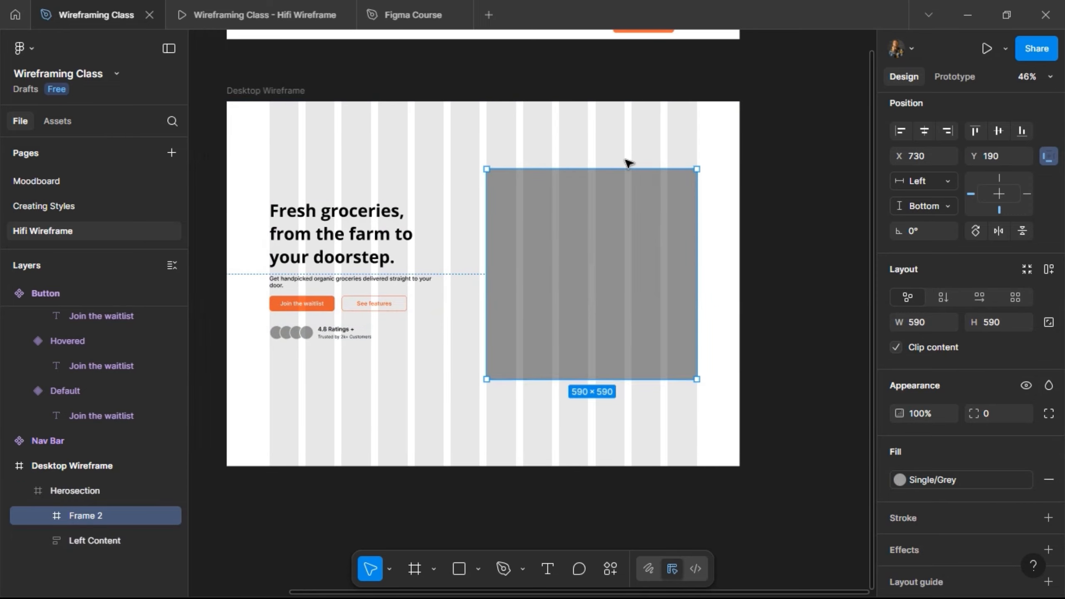
scroll(625, 161, "up", 3)
scroll(604, 156, "up", 1)
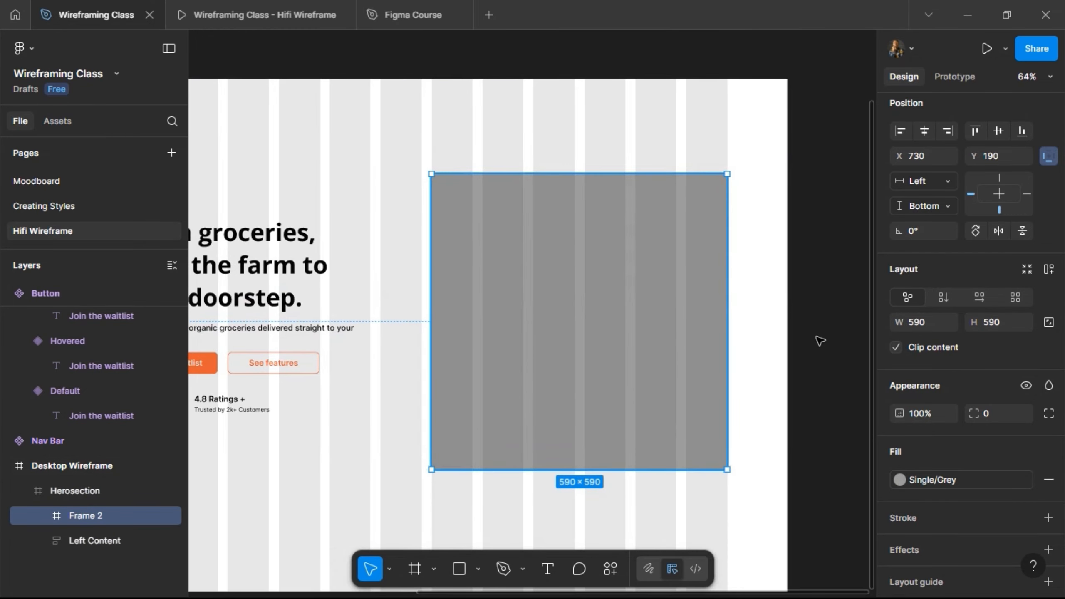
Round only the image frame's two top corners with a radius of 24 and check the hero in the prototype preview.
left_click(1049, 413)
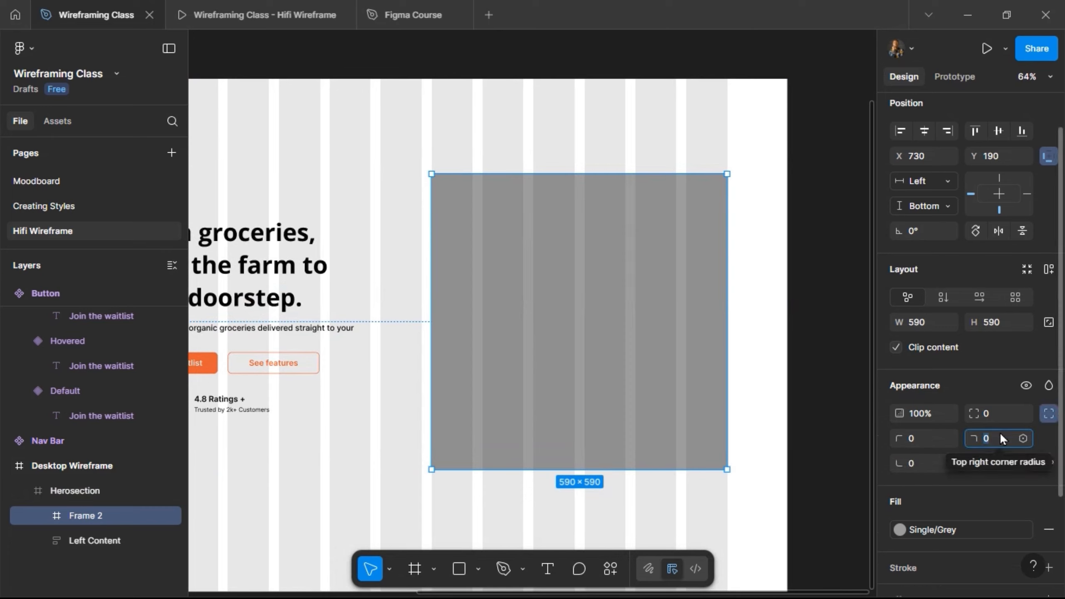
type("2")
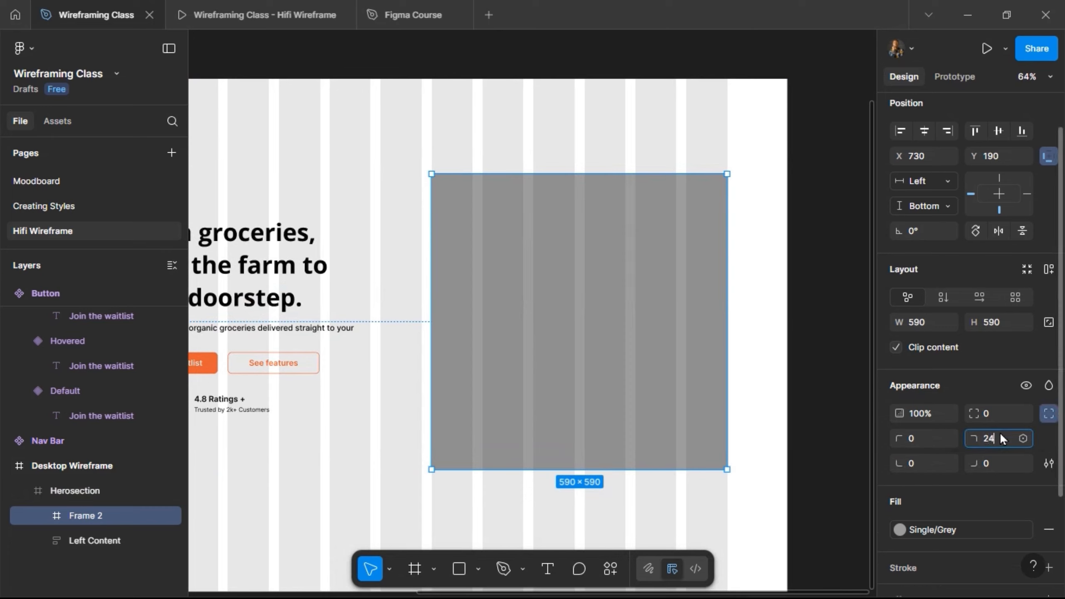
type("4")
key("Return")
left_click(934, 440)
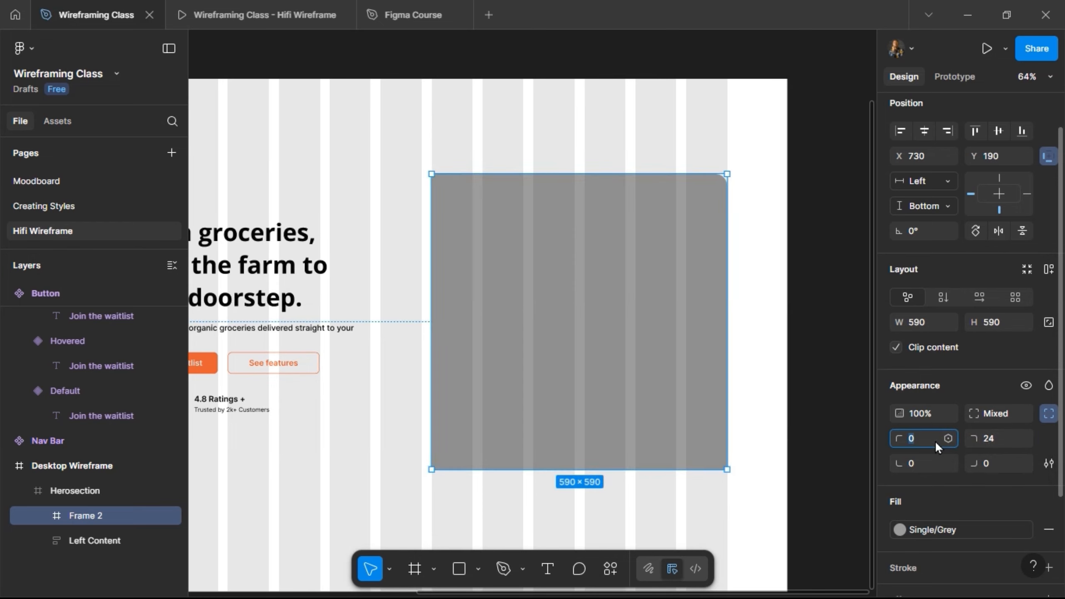
type("24")
key("Return")
left_click(260, 5)
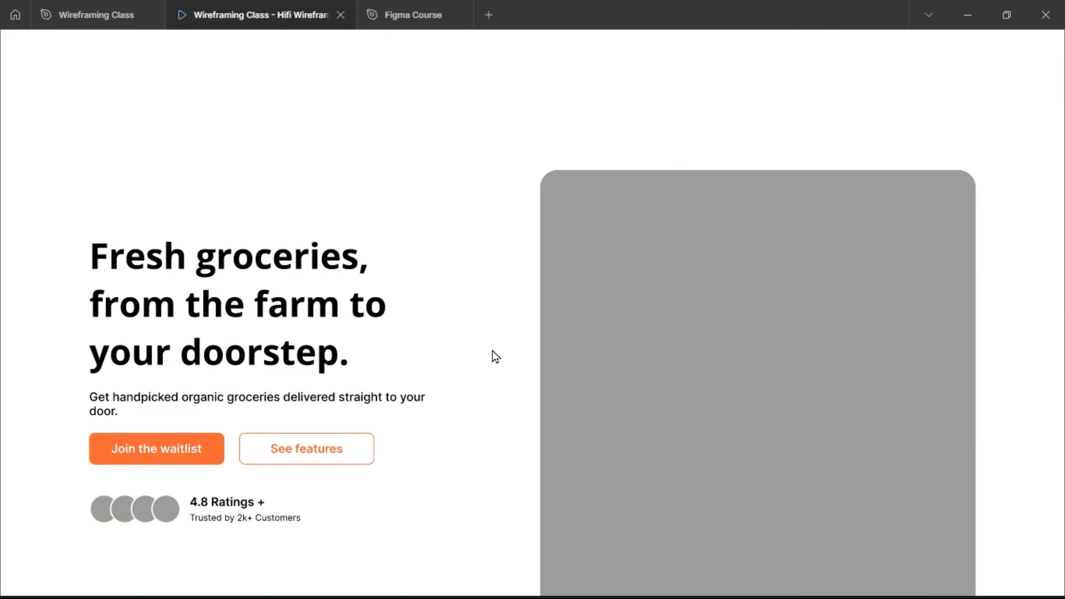
scroll(493, 352, "down", 5)
scroll(493, 352, "up", 5)
left_click(77, 23)
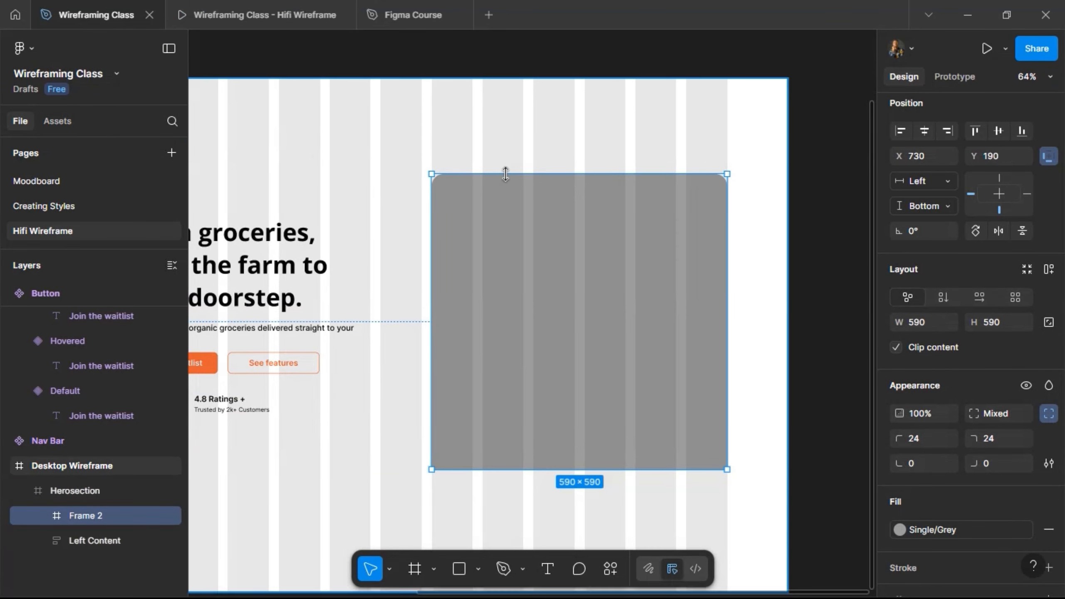
Rename the grey image frame inside Herosection to "Right Content".
scroll(507, 174, "down", 4)
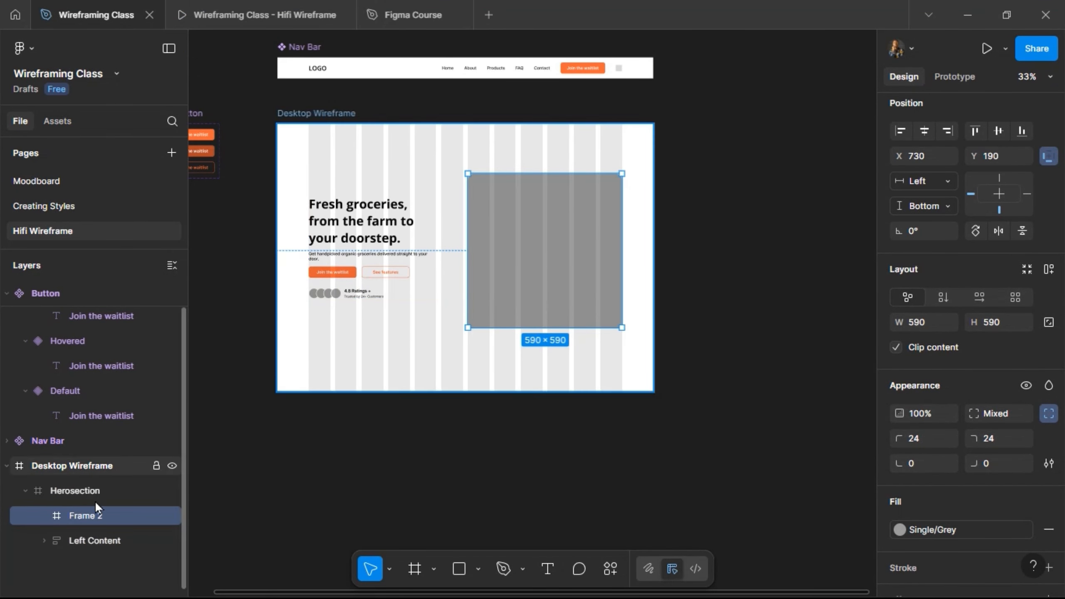
double_click(86, 514)
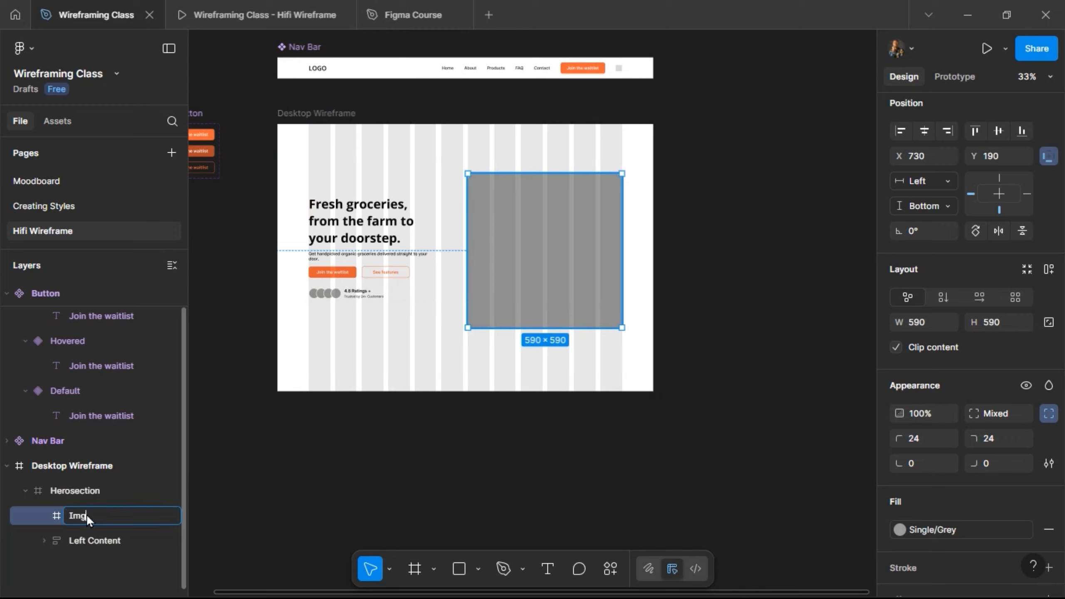
key("Return")
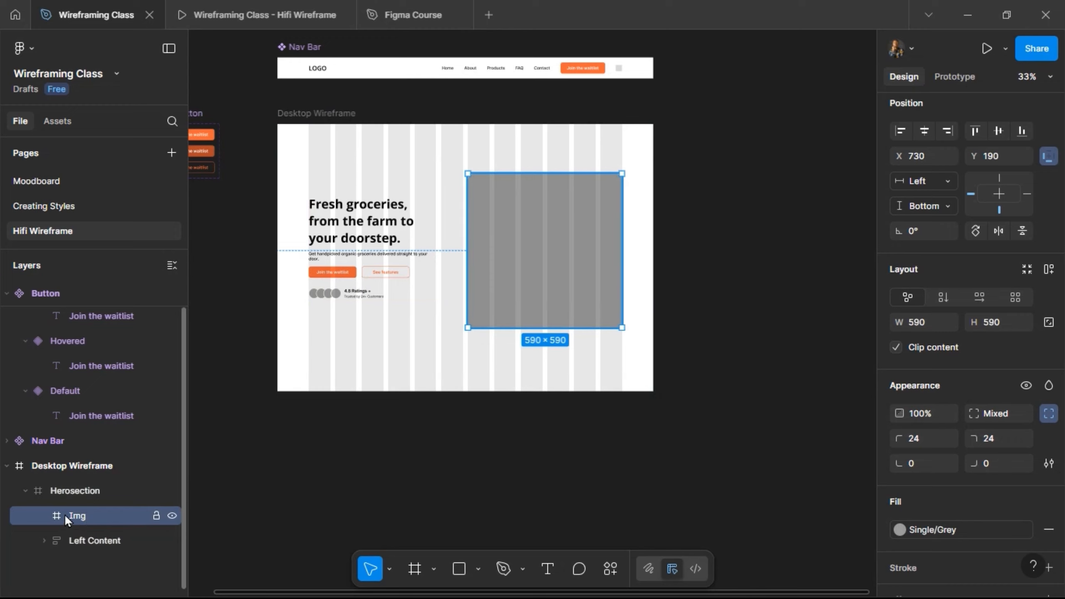
double_click(73, 518)
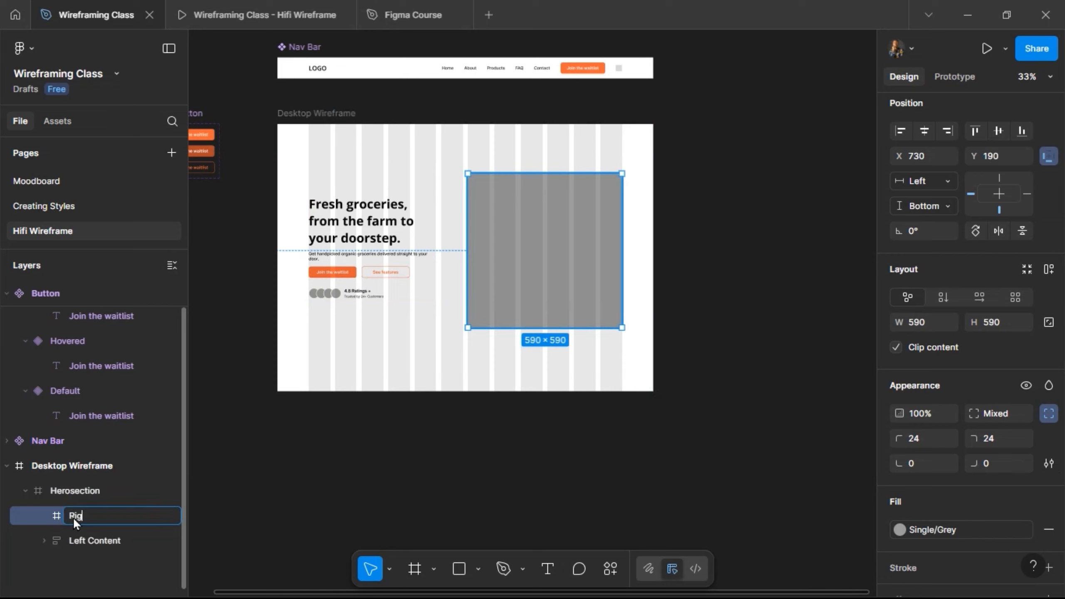
type("Right Content")
key("Return")
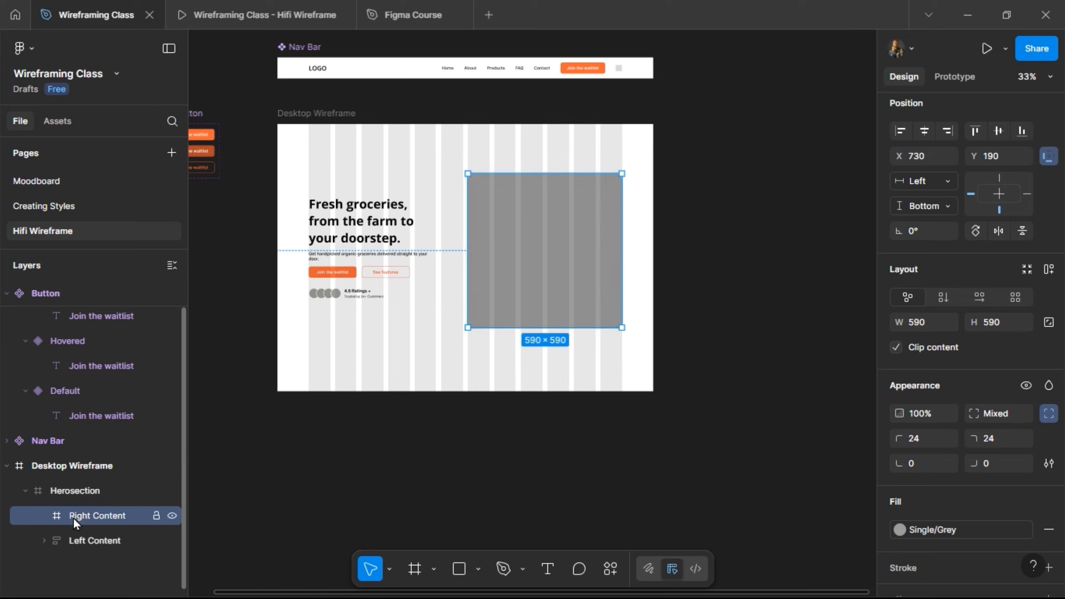
Place a copy of the Nav Bar component at the top edge of Desktop Wireframe and collapse the Herosection layer.
left_click(312, 51)
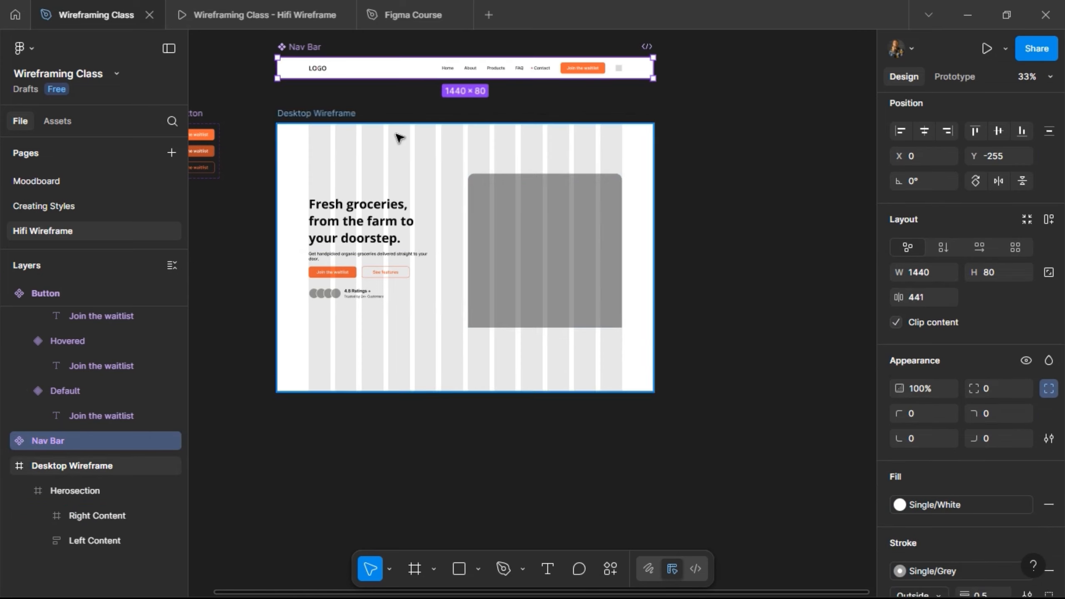
left_click(325, 118)
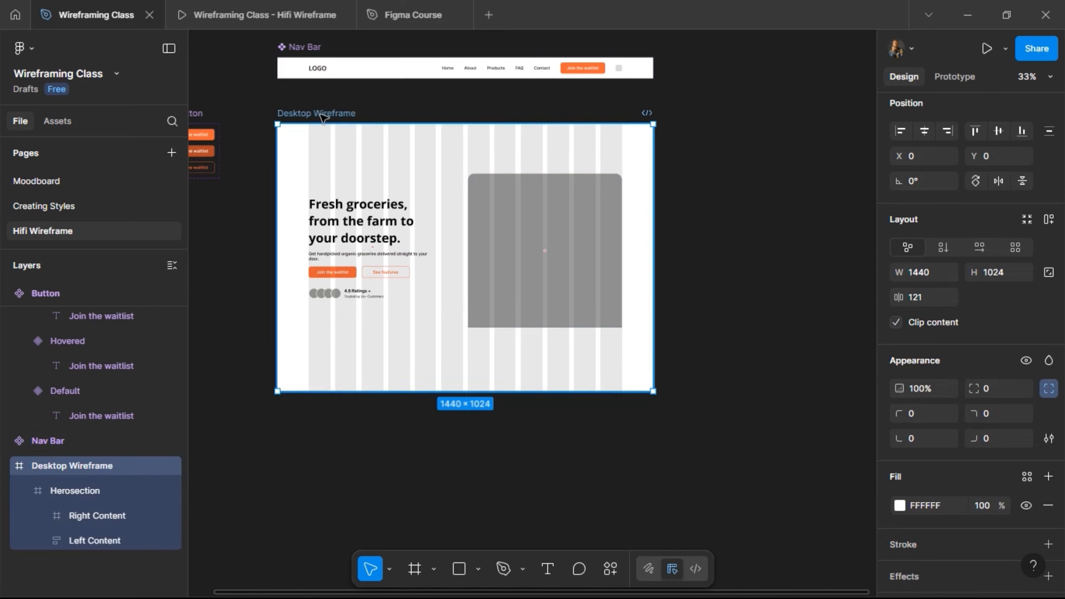
key("ctrl+v")
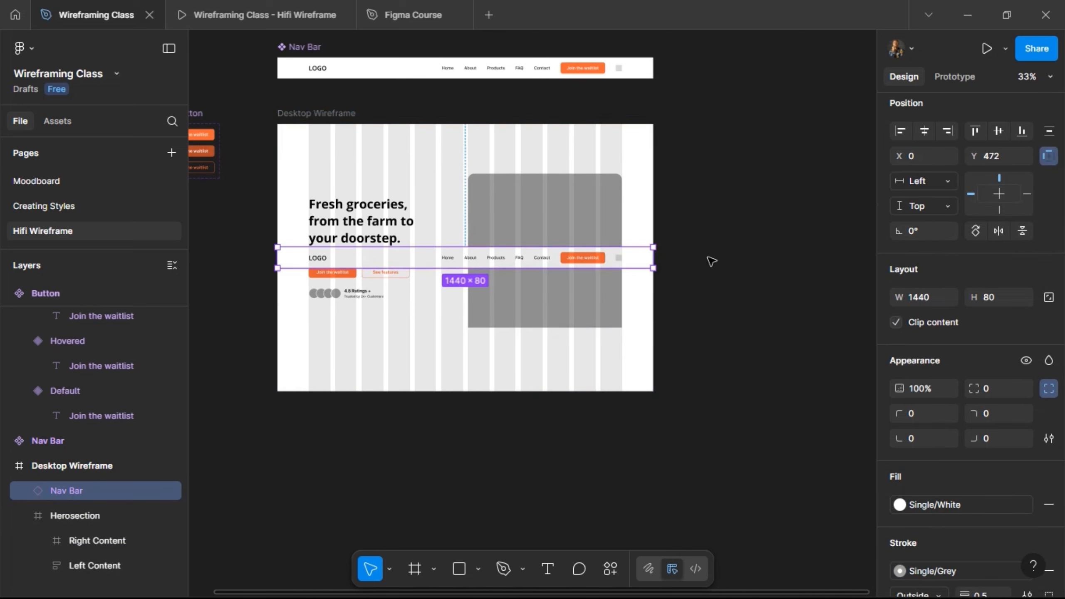
left_click(973, 133)
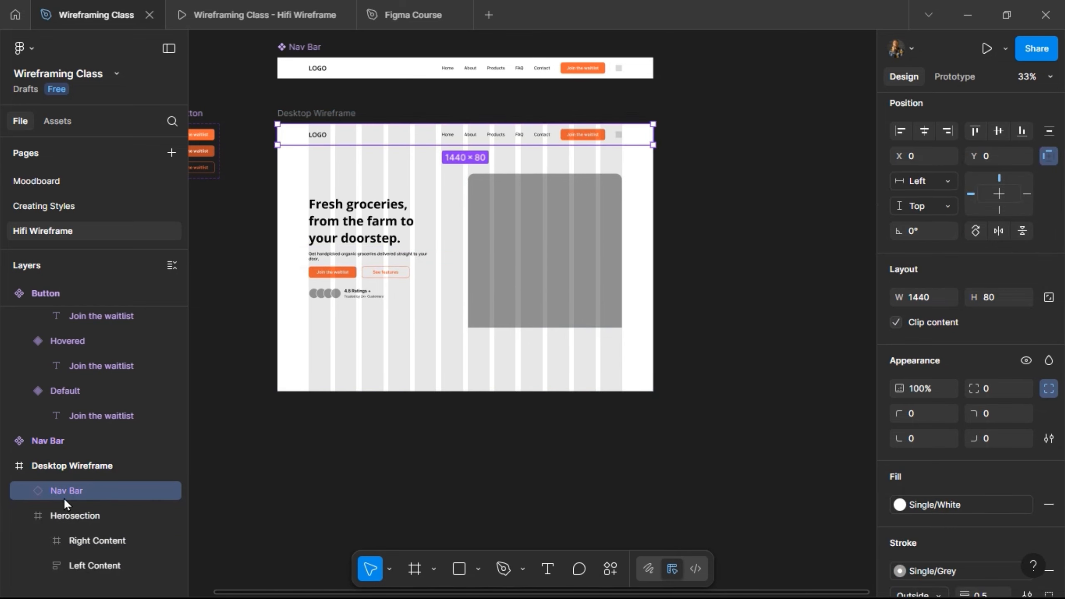
left_click(38, 516)
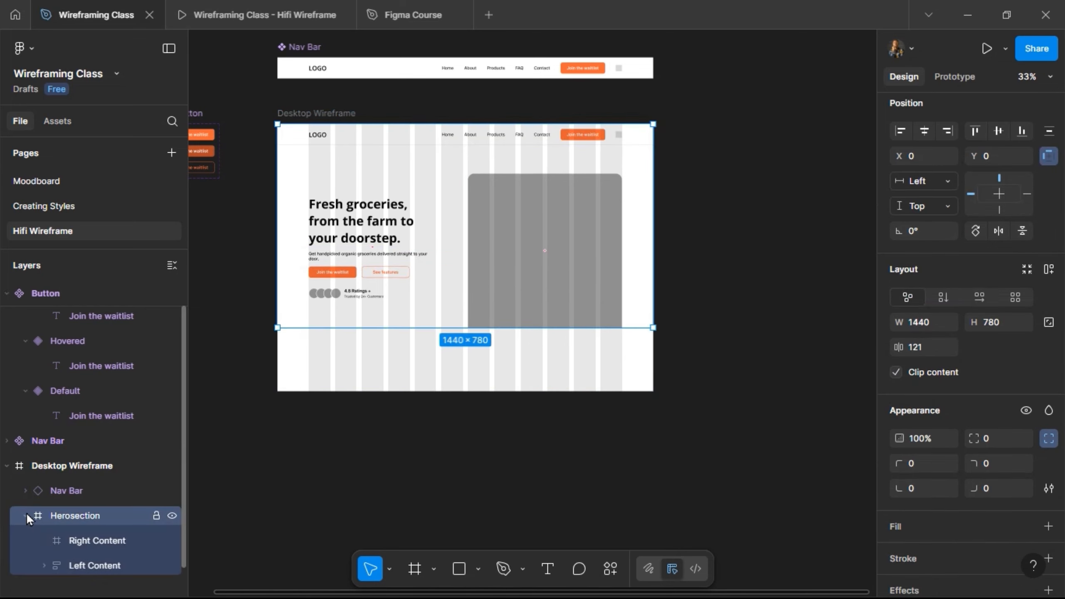
left_click(26, 515)
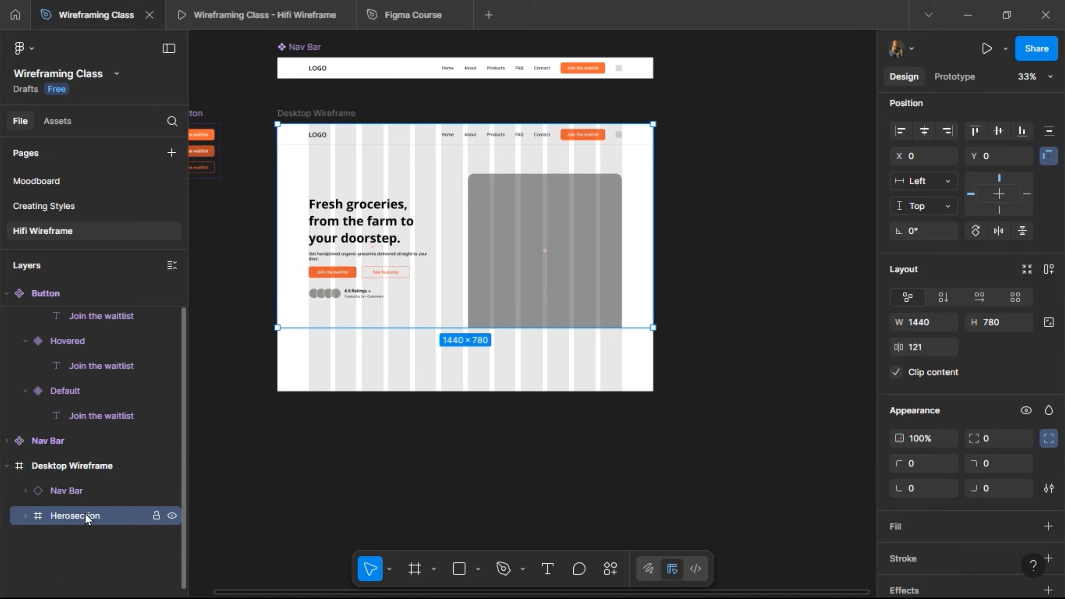
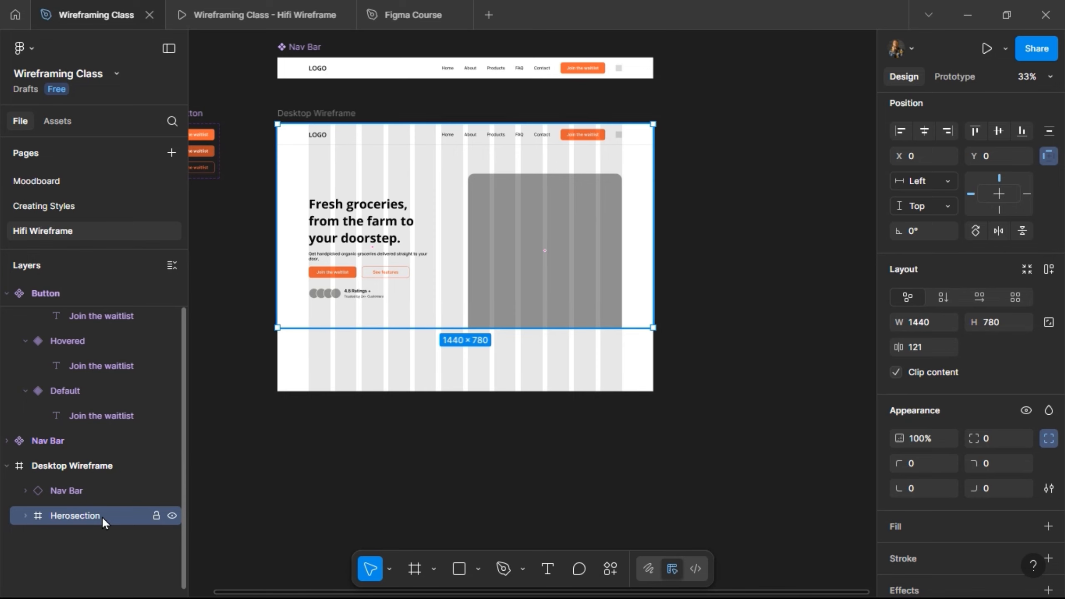
Set the Right Content frame's height to 588, align it to the bottom of Herosection and check its gap below the nav bar.
scroll(463, 166, "up", 3, "ctrl")
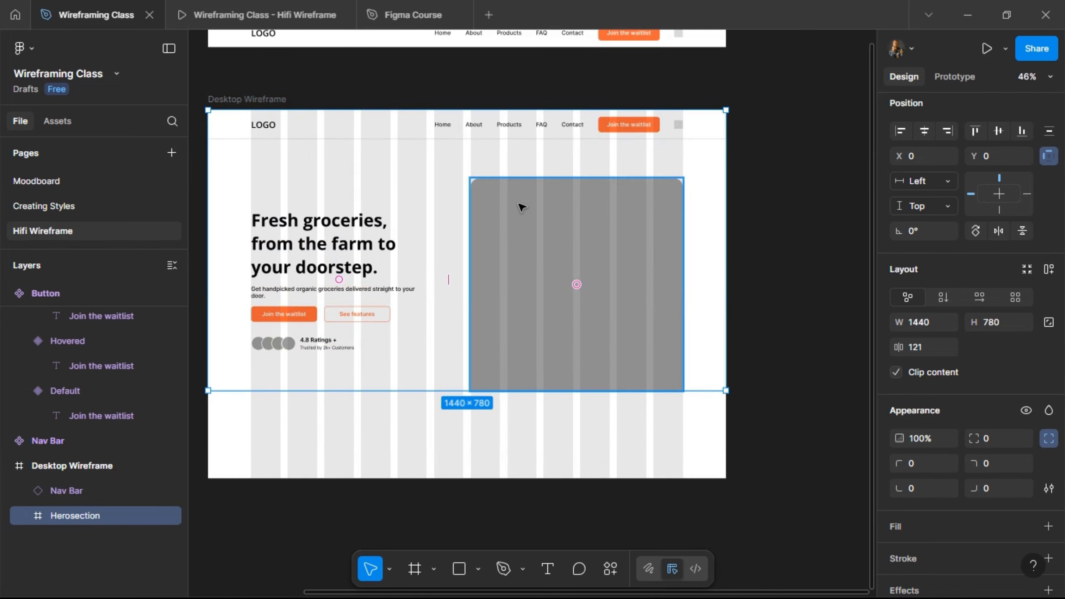
left_click(523, 207)
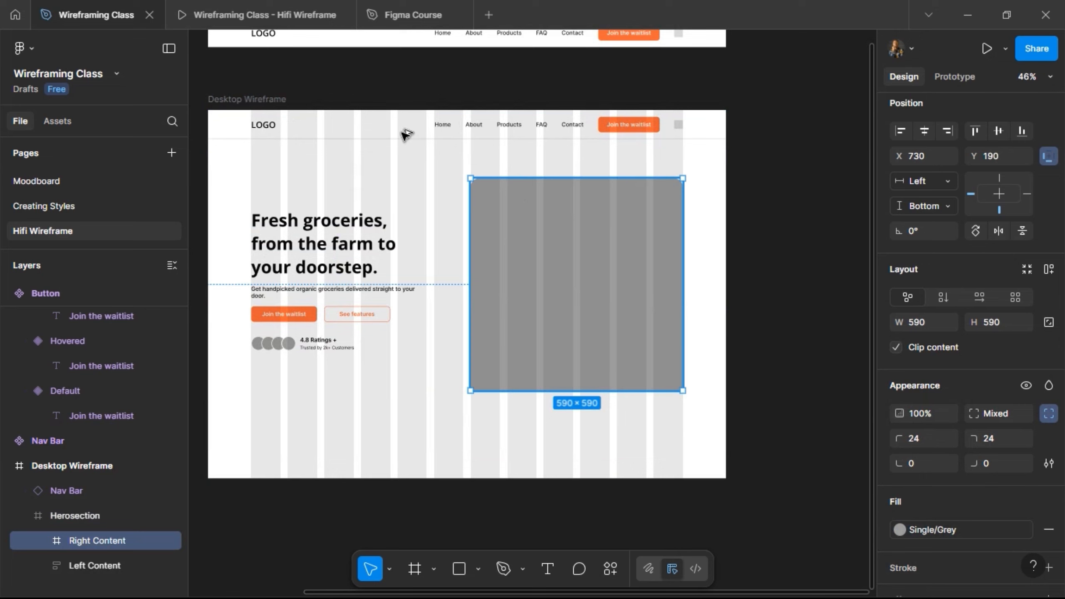
key("alt")
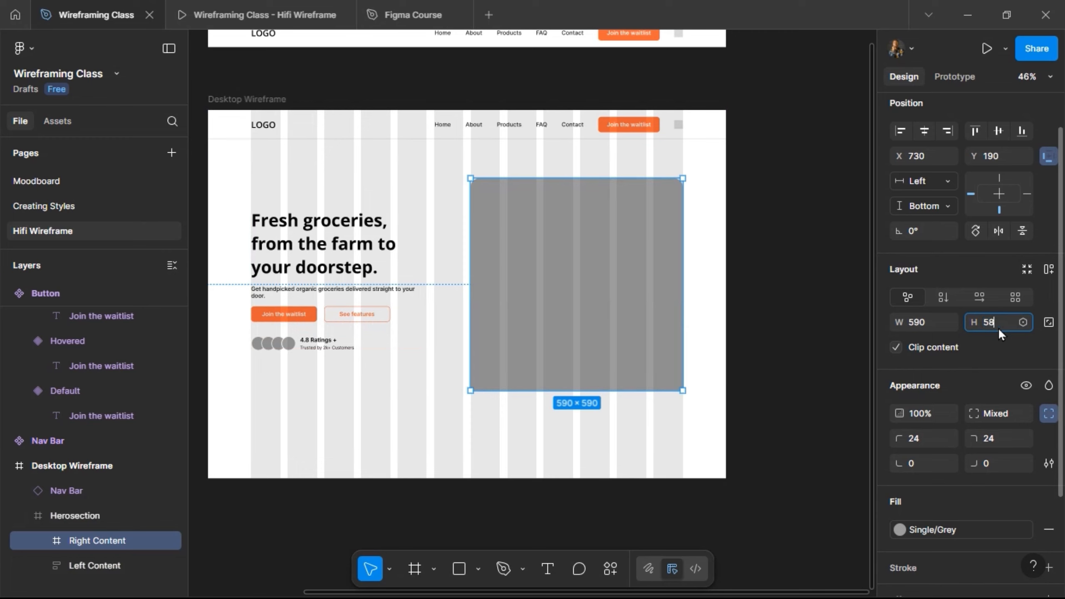
type("8")
key("Return")
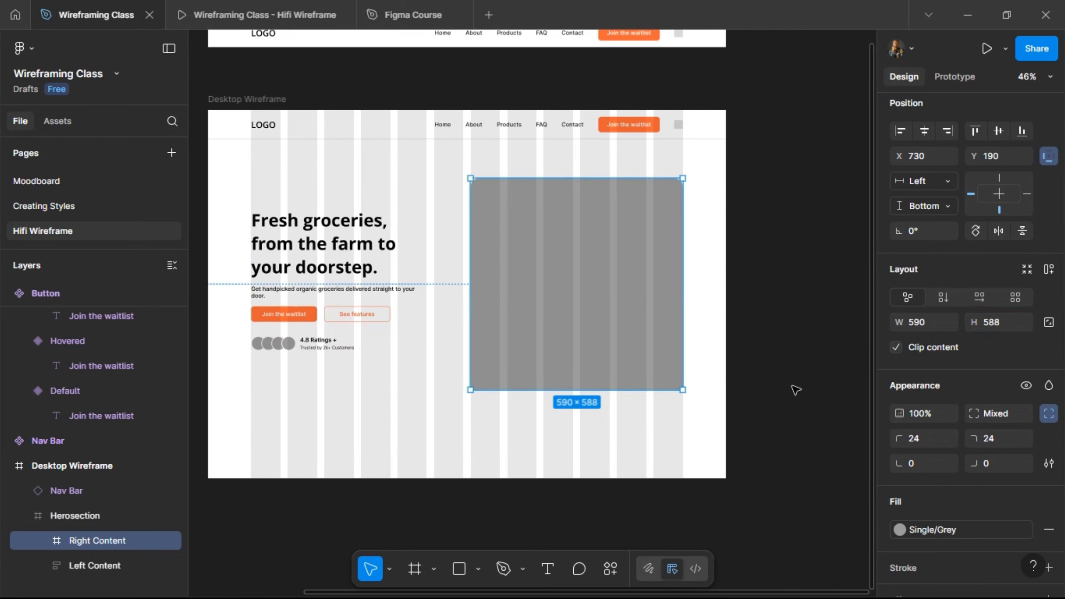
key("alt")
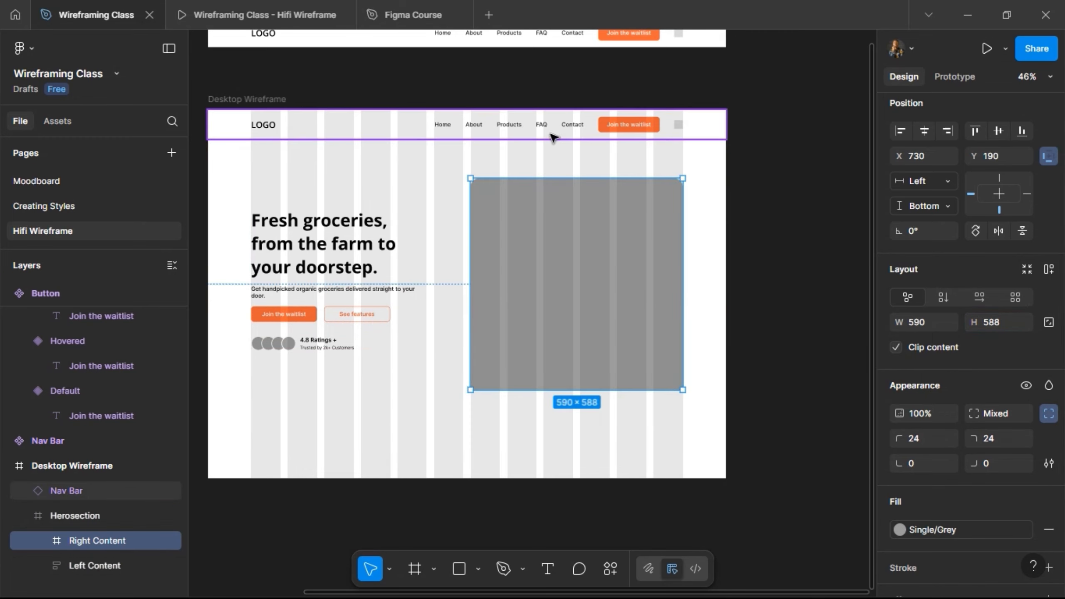
left_click(1020, 133)
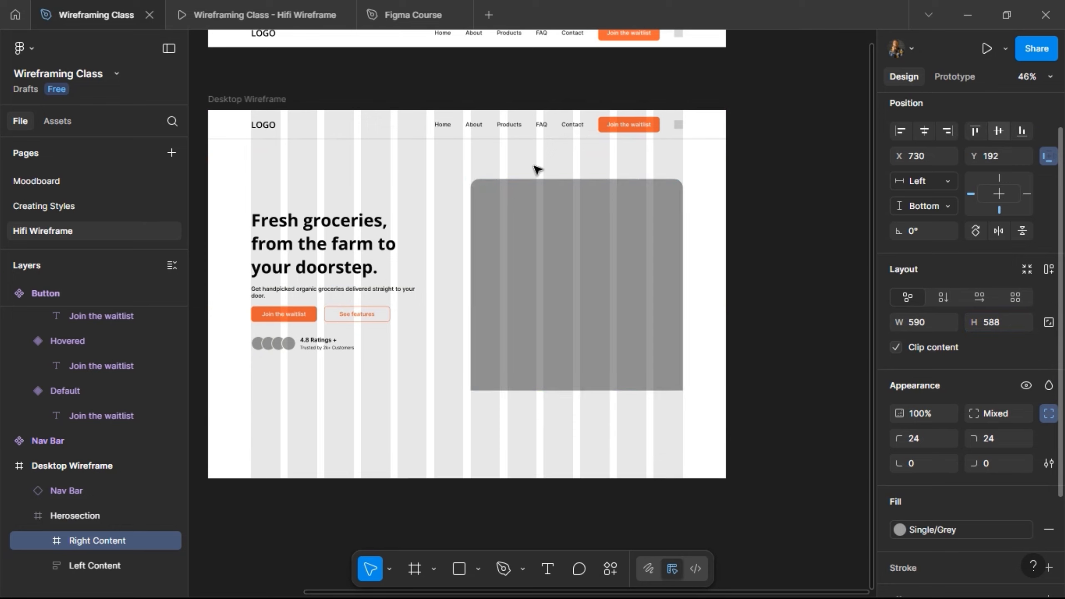
key("alt")
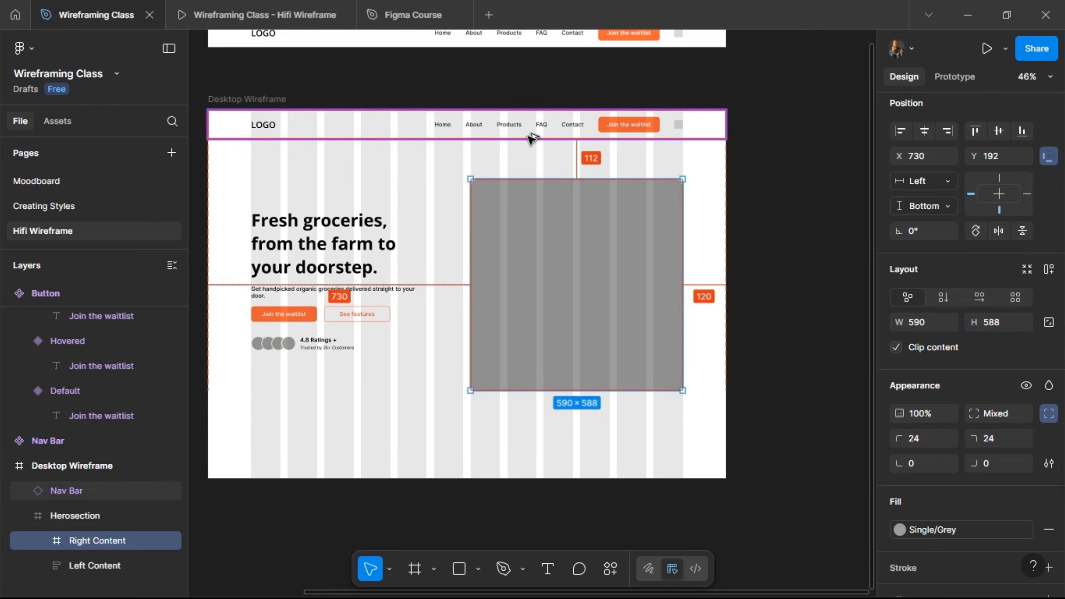
Draw a frame of about 191 × 77 inside Right Content, near its left edge in the upper half.
left_click(389, 361)
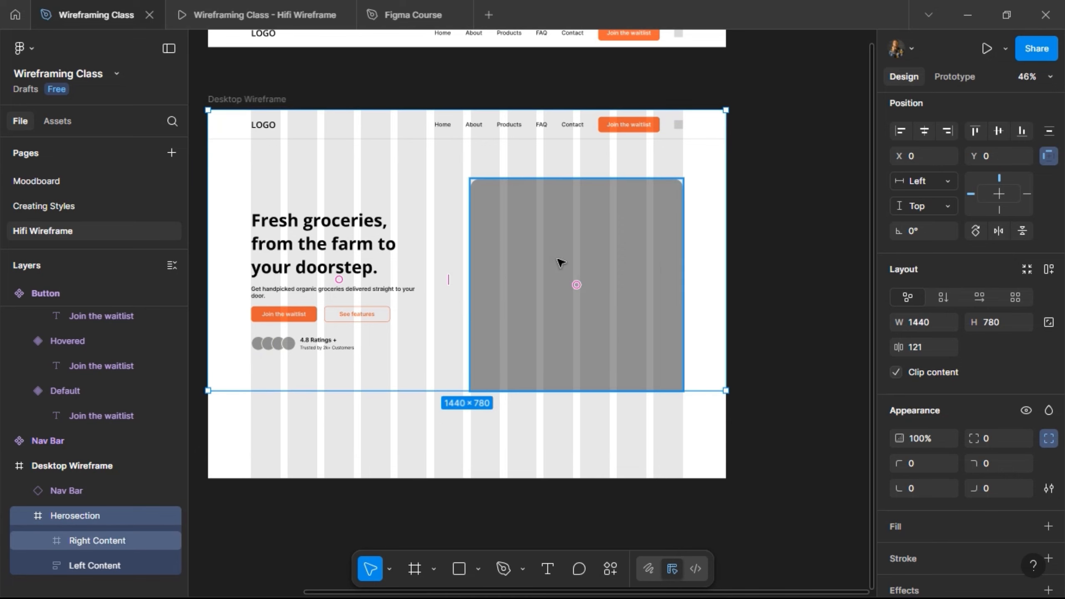
scroll(627, 234, "up", 5)
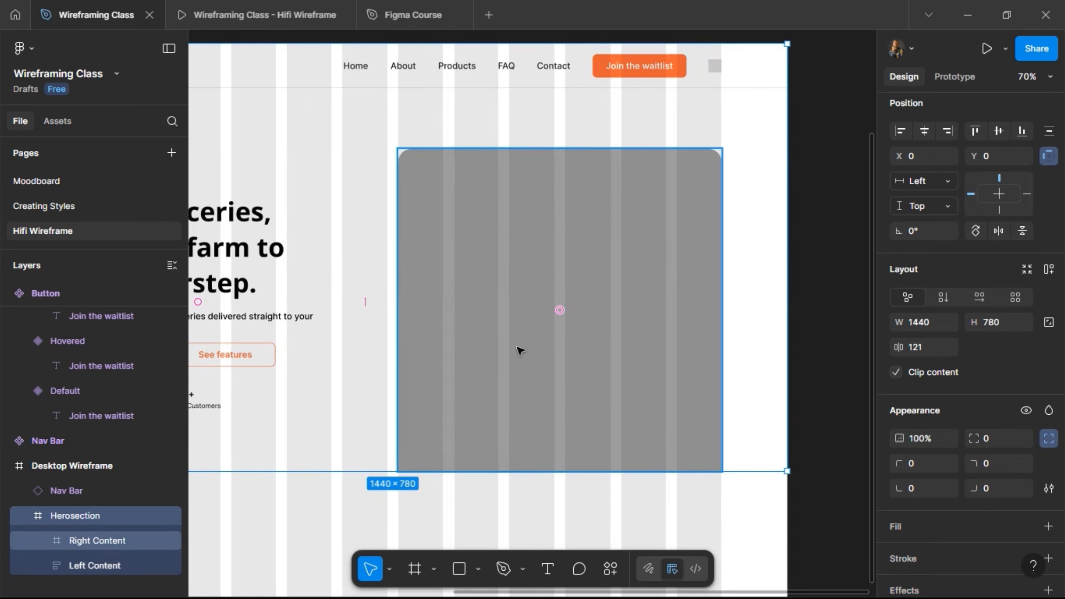
key("f")
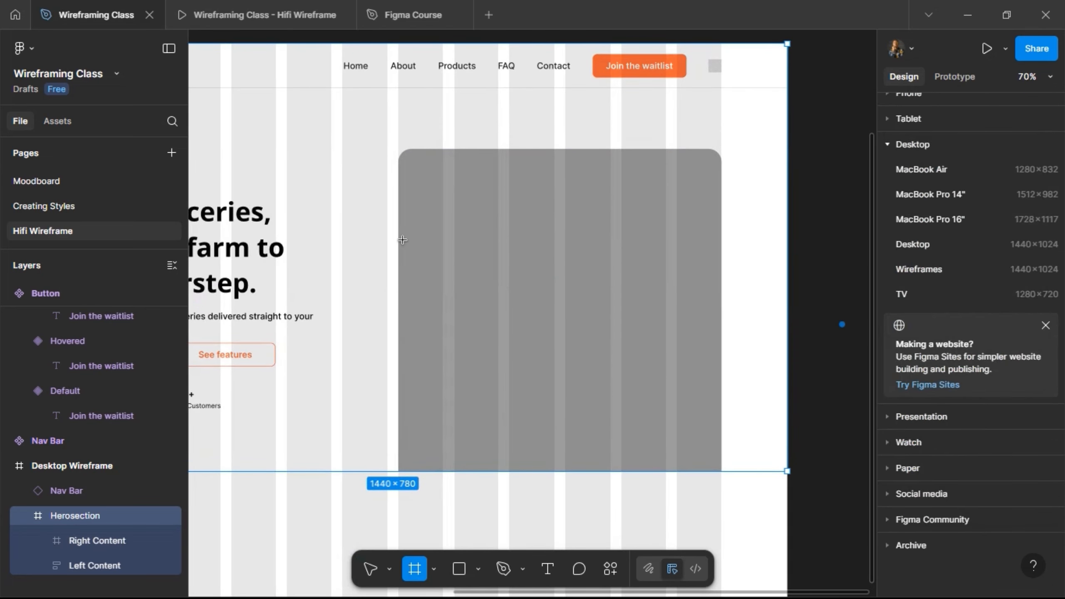
left_click_drag(414, 244, 517, 286)
Fill the new card frame with the White colour style and round its corners with a radius of 12.
scroll(459, 273, "up", 3)
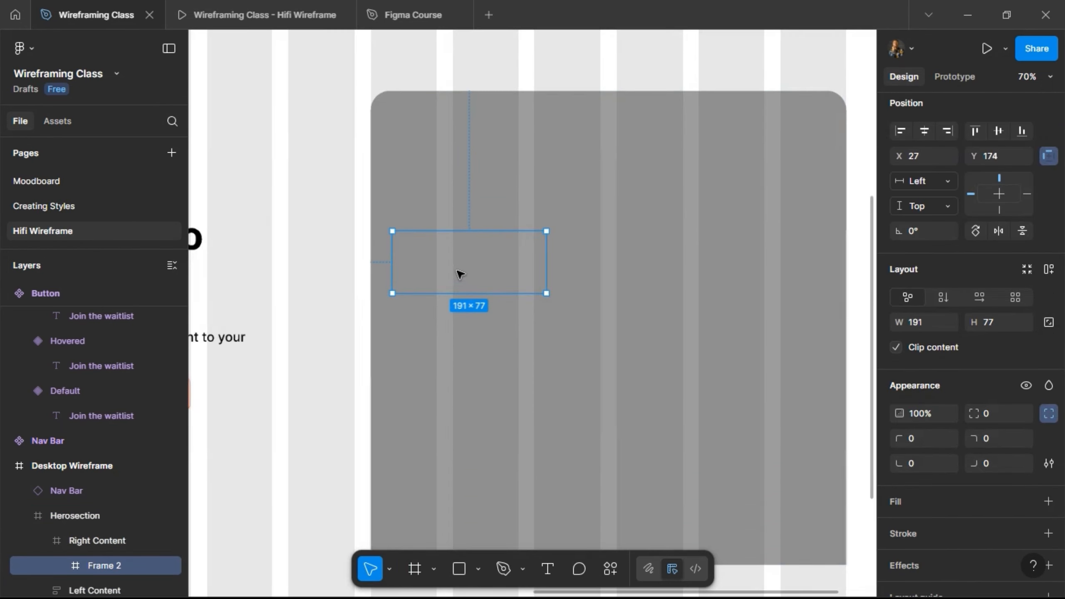
scroll(482, 248, "up", 2)
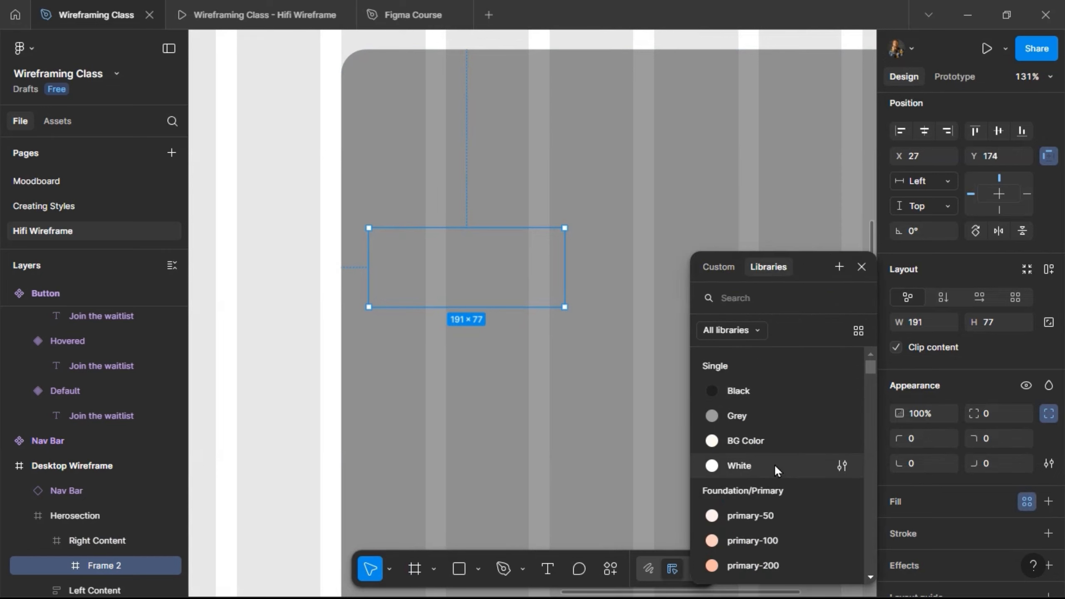
left_click(773, 465)
left_click(1047, 413)
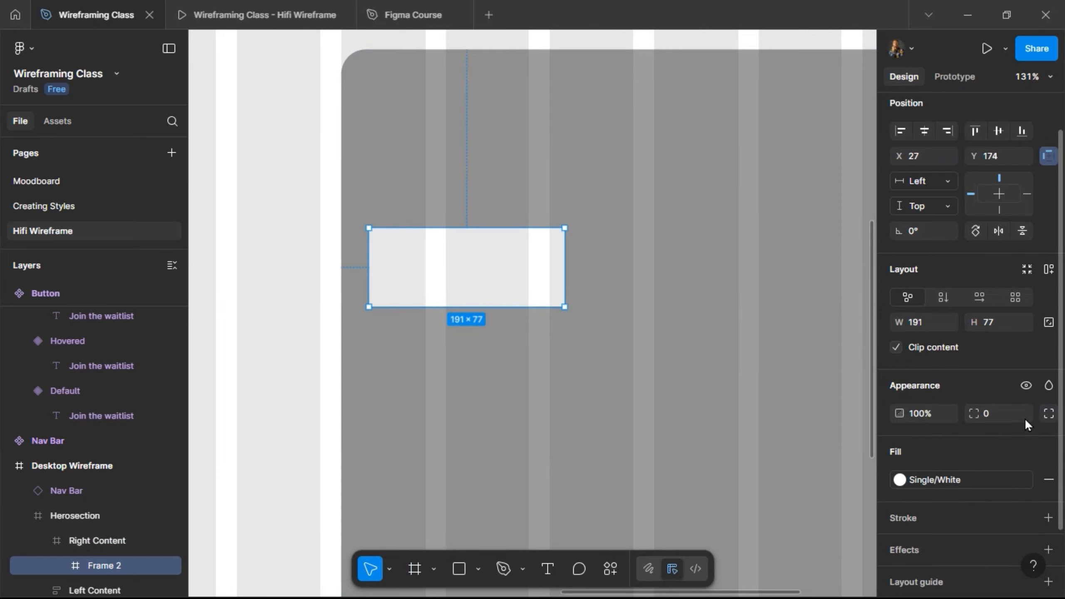
type("12")
key("Return")
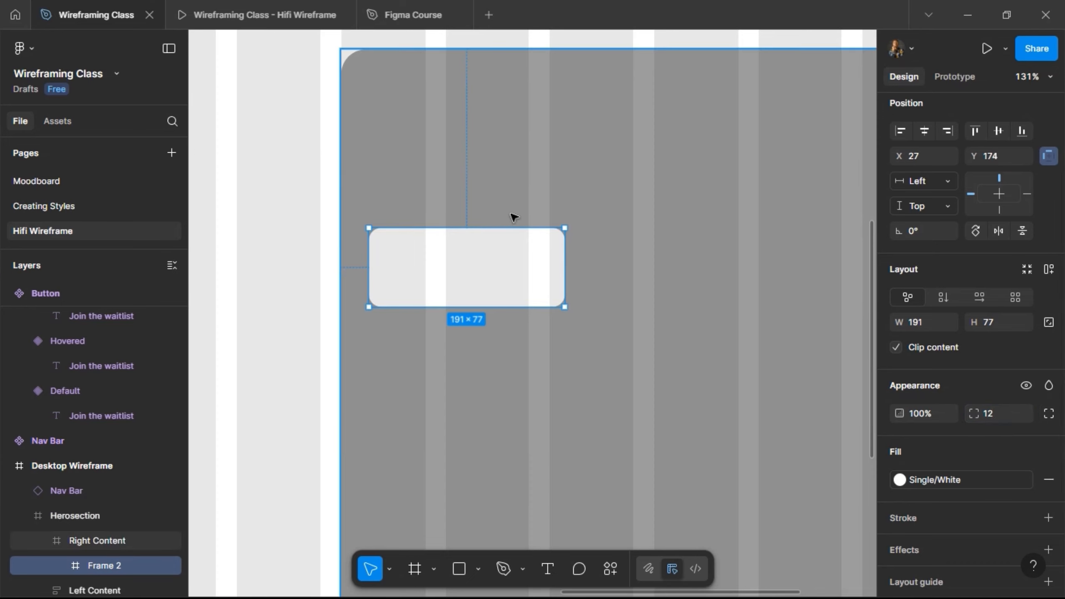
Draw a 46 × 46 frame inside the white card and place it near the upper-left corner at X 10, Y 9.
scroll(511, 216, "up", 5, "ctrl")
scroll(499, 248, "down", 1, "ctrl")
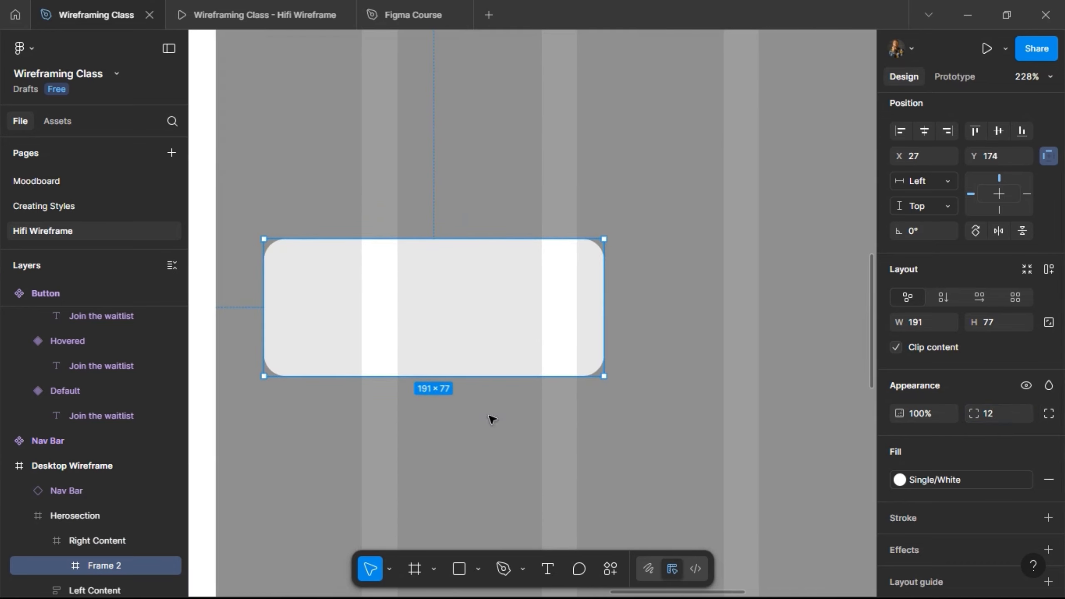
left_click(428, 571)
mouse_move(292, 280)
left_mouse_down()
mouse_move(369, 343)
mouse_move(374, 361)
left_mouse_up()
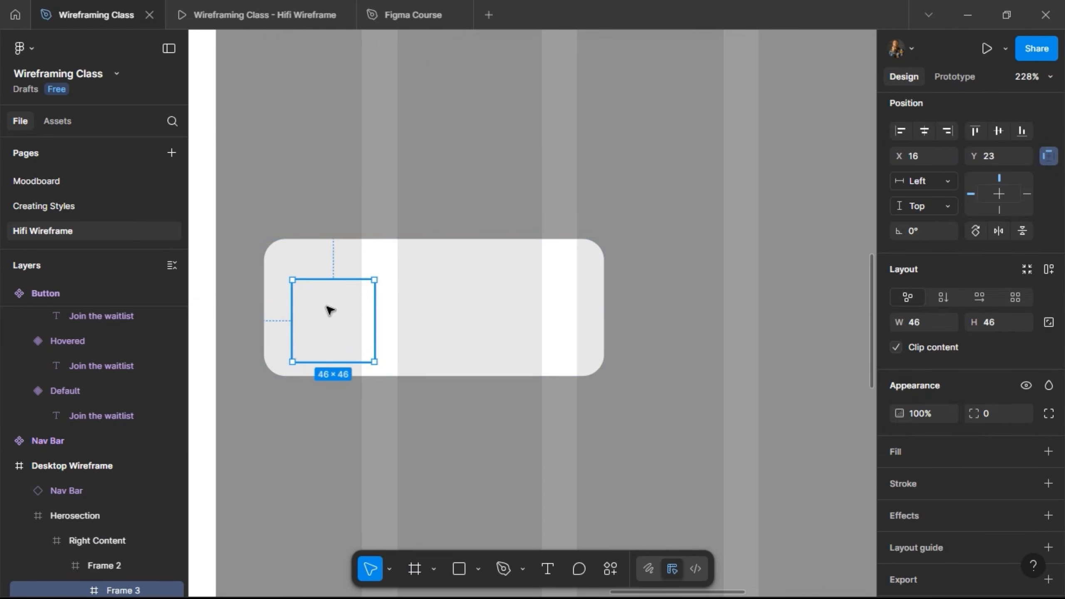
left_click_drag(328, 307, 322, 296)
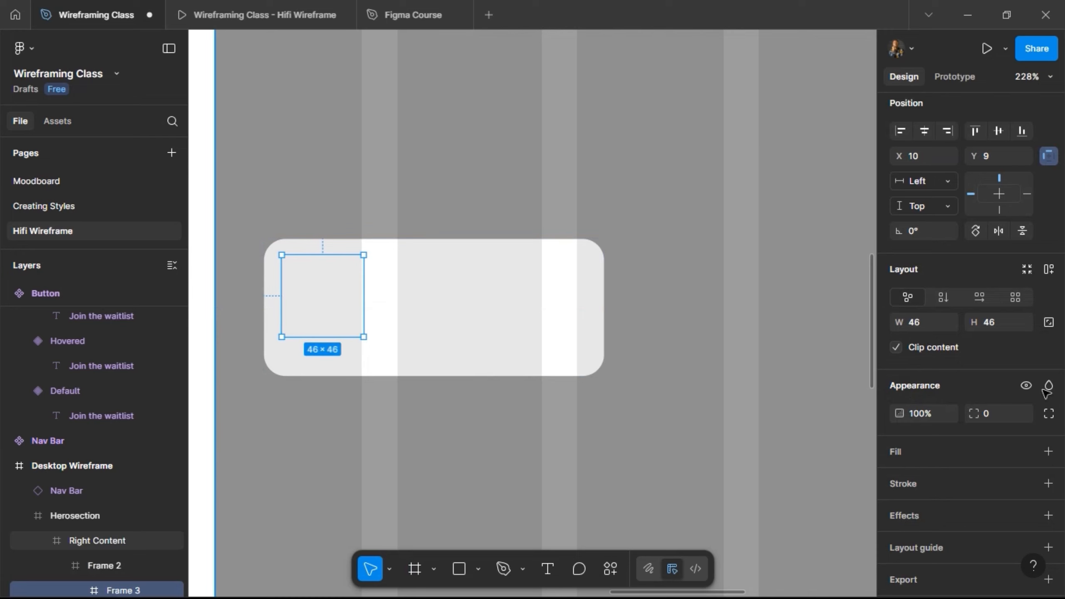
Fill the small square frame with the Grey colour style and set its corner radius to 8.
left_click(1026, 451)
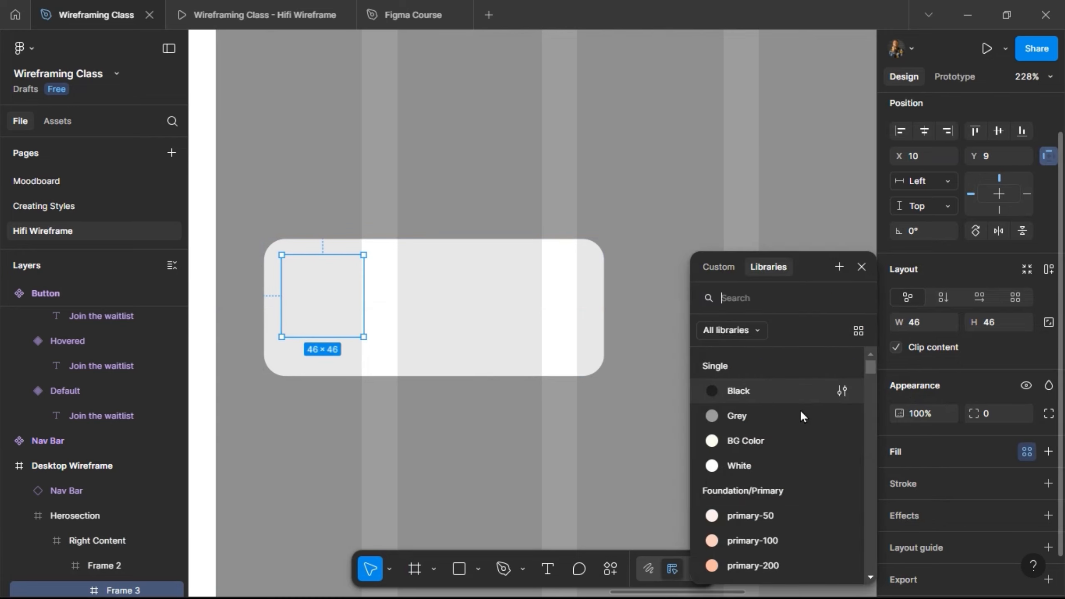
left_click(769, 417)
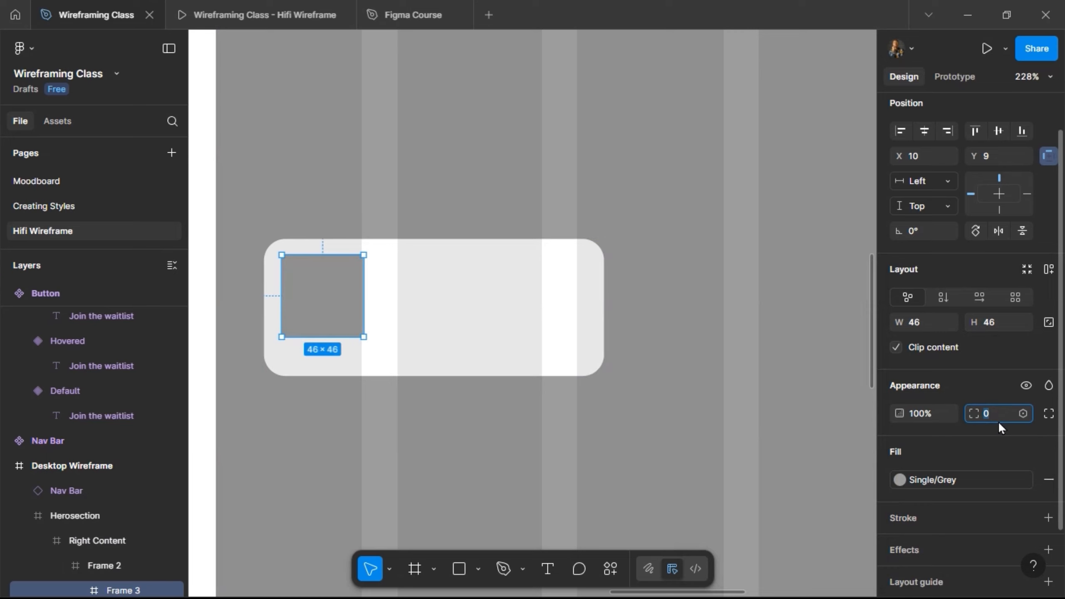
type("8")
left_click(589, 416)
left_click(334, 278)
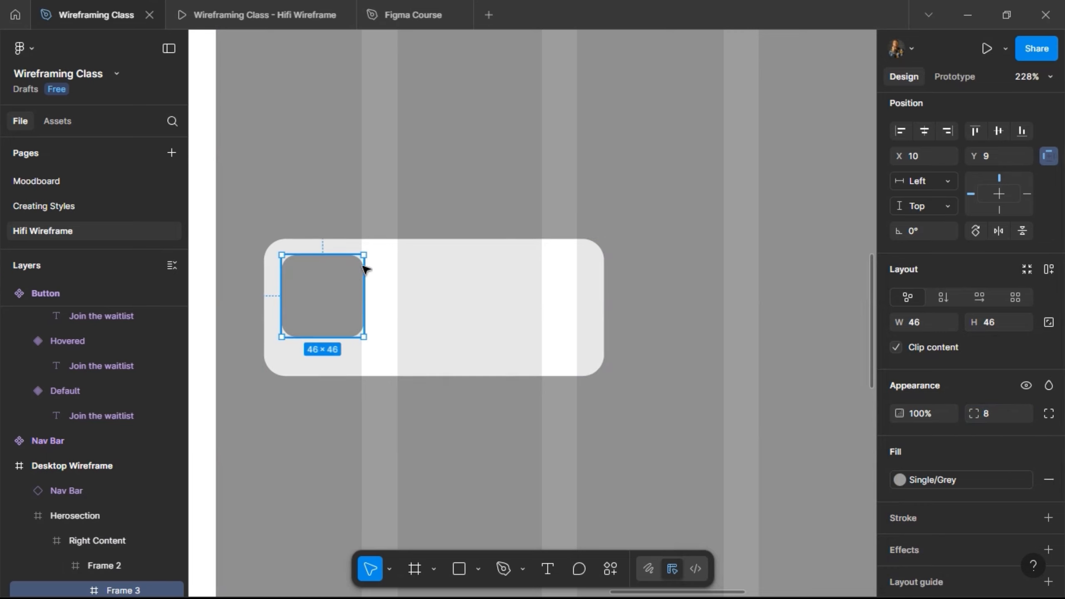
Add the text "100% Organic Certified" beside the grey square and narrow its box to about 84 wide so it wraps onto two lines.
left_click(447, 280)
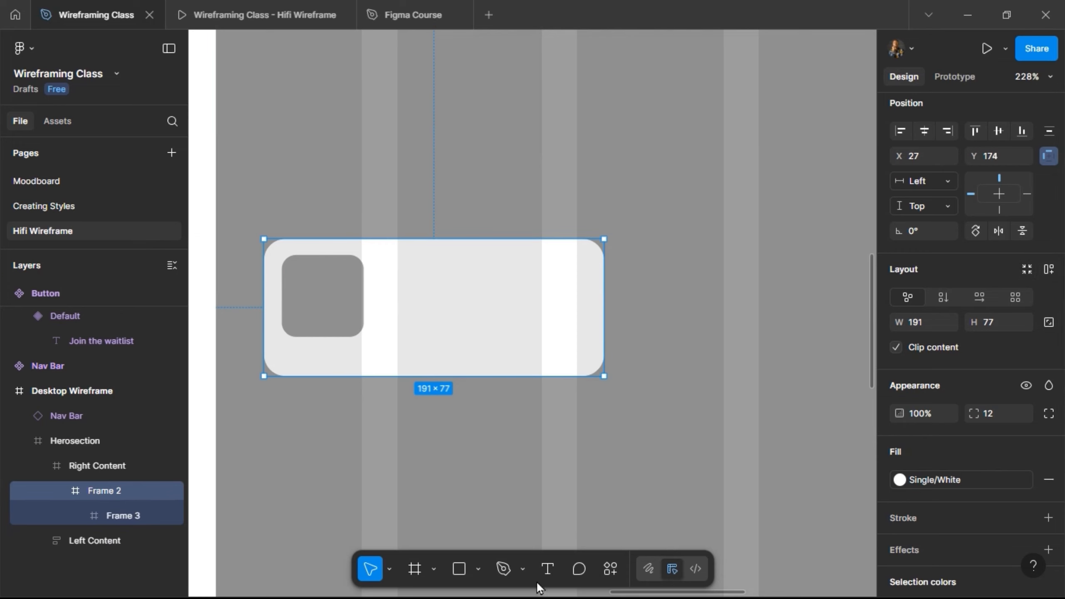
left_click(546, 569)
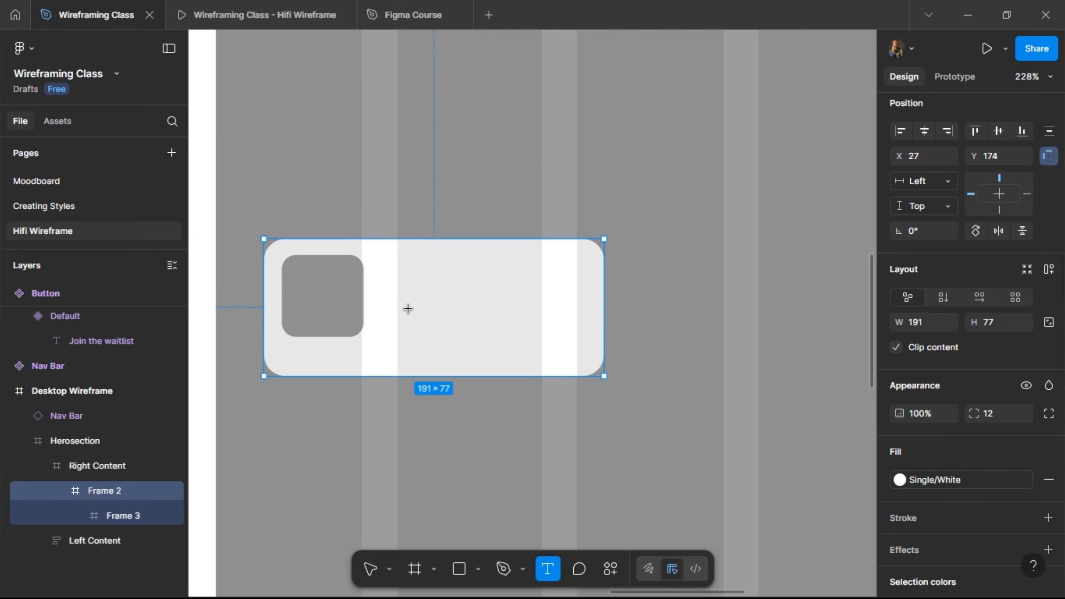
left_click(444, 317)
type("1")
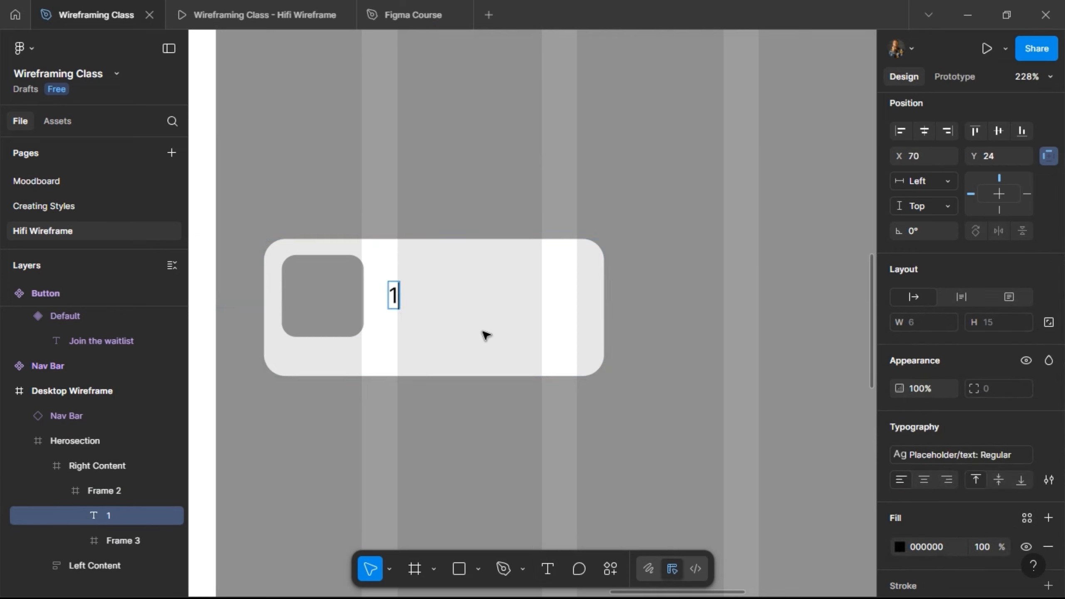
type("00%")
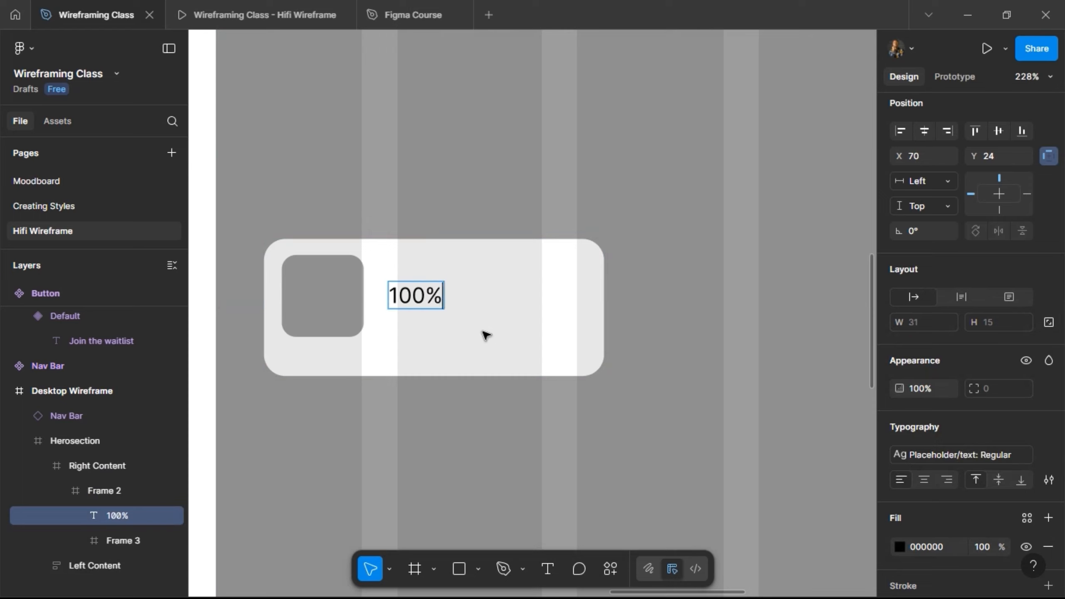
type(" Organic")
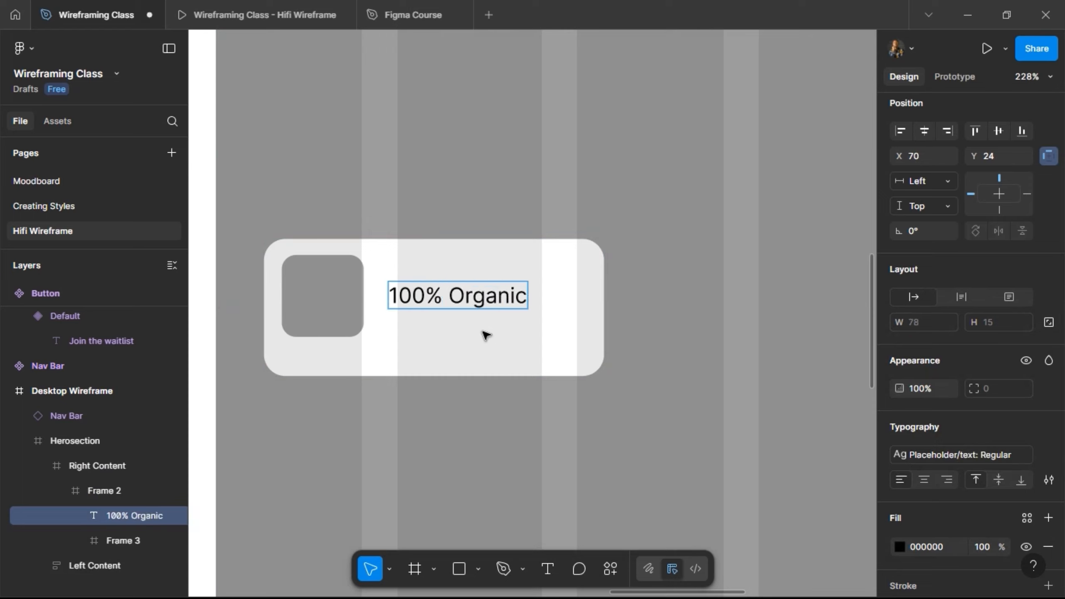
type(" Cert")
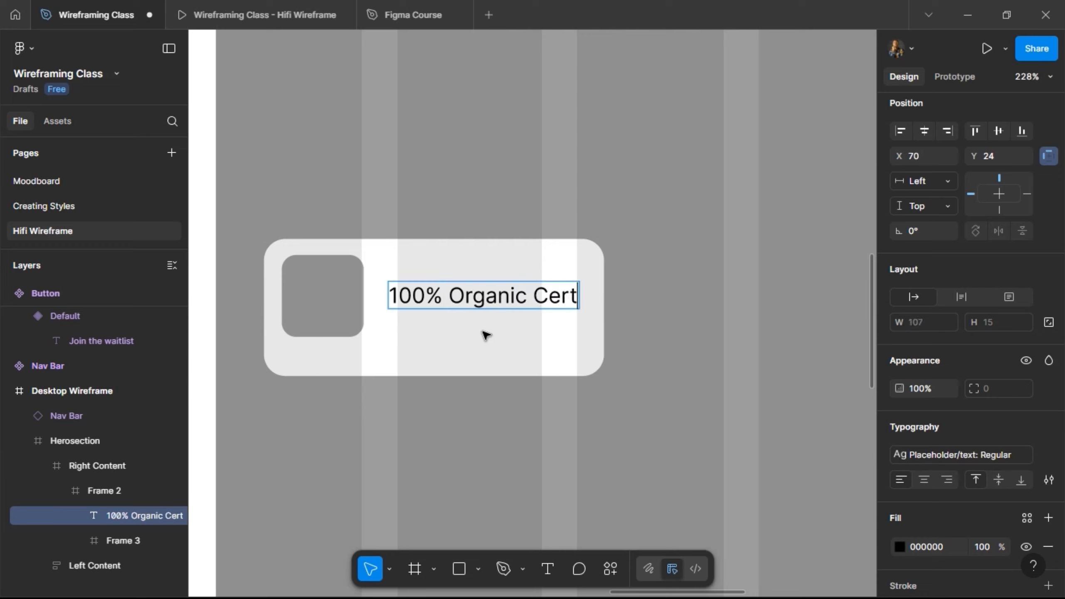
type("ifie")
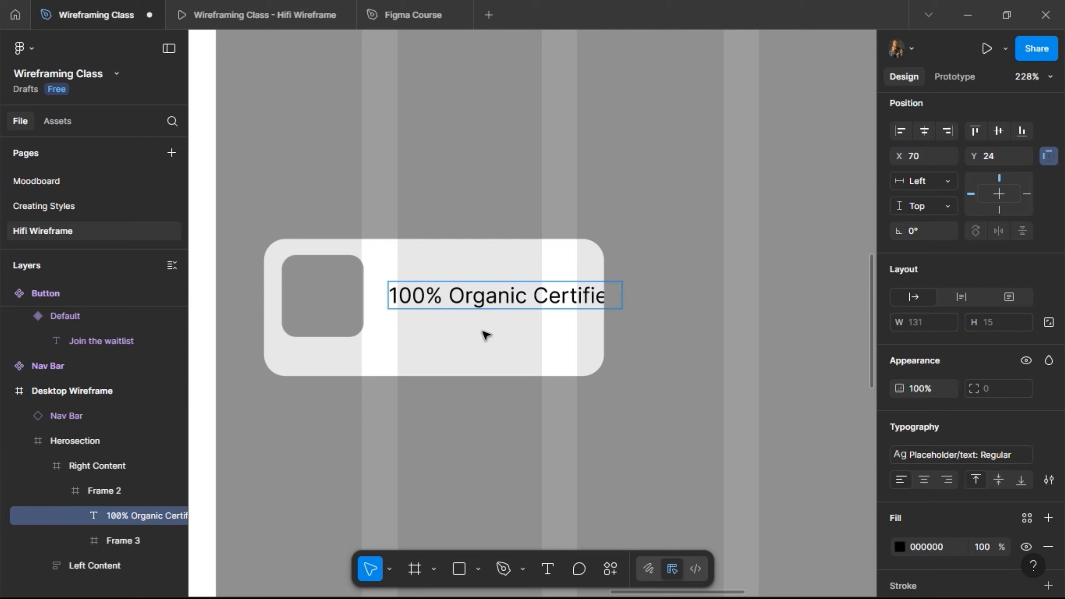
key("Escape")
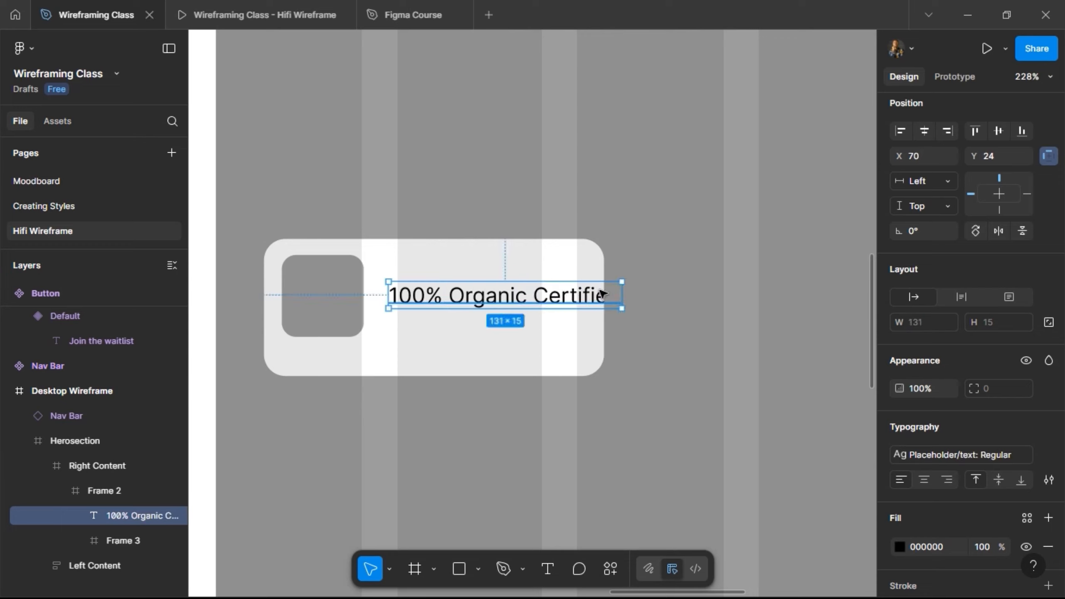
left_click_drag(622, 293, 539, 295)
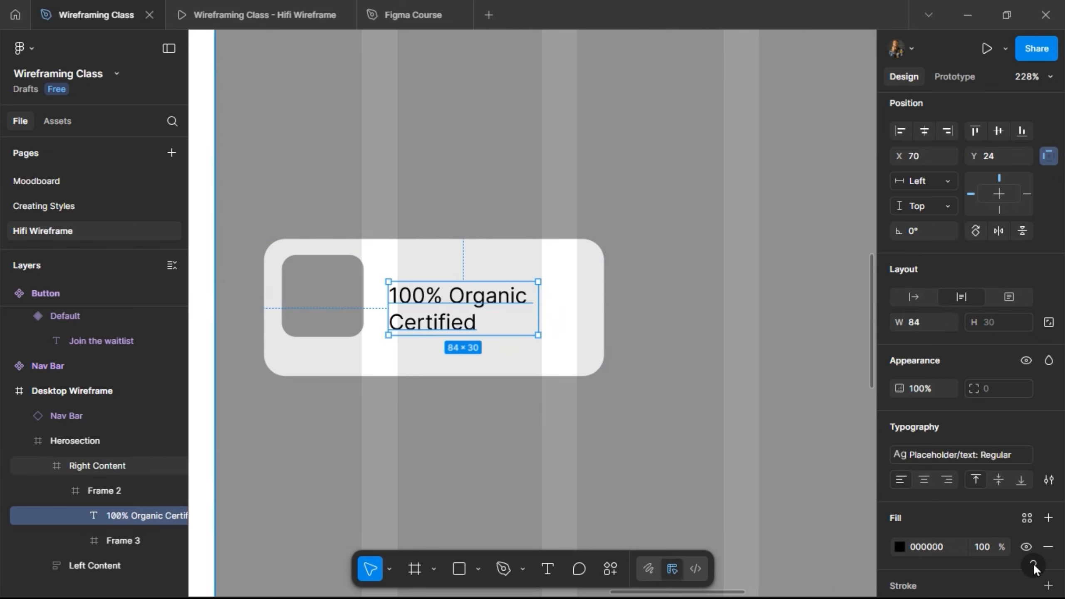
Apply the Body/Paragraph 2: Medium text style to the "100% Organic Certified" label and set its resizing to auto width.
left_click(983, 450)
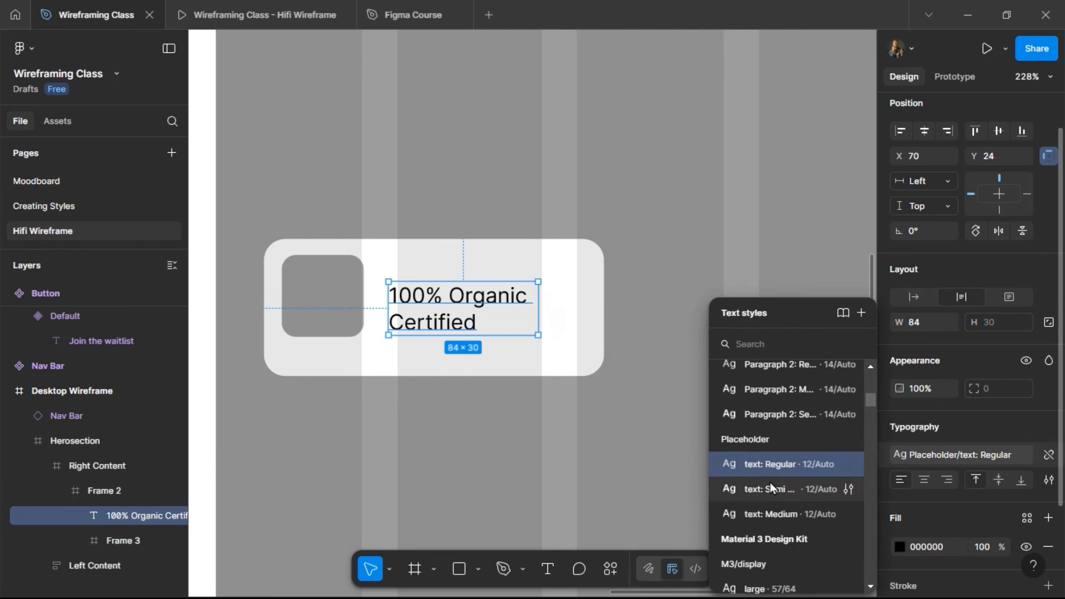
scroll(775, 463, "up", 2)
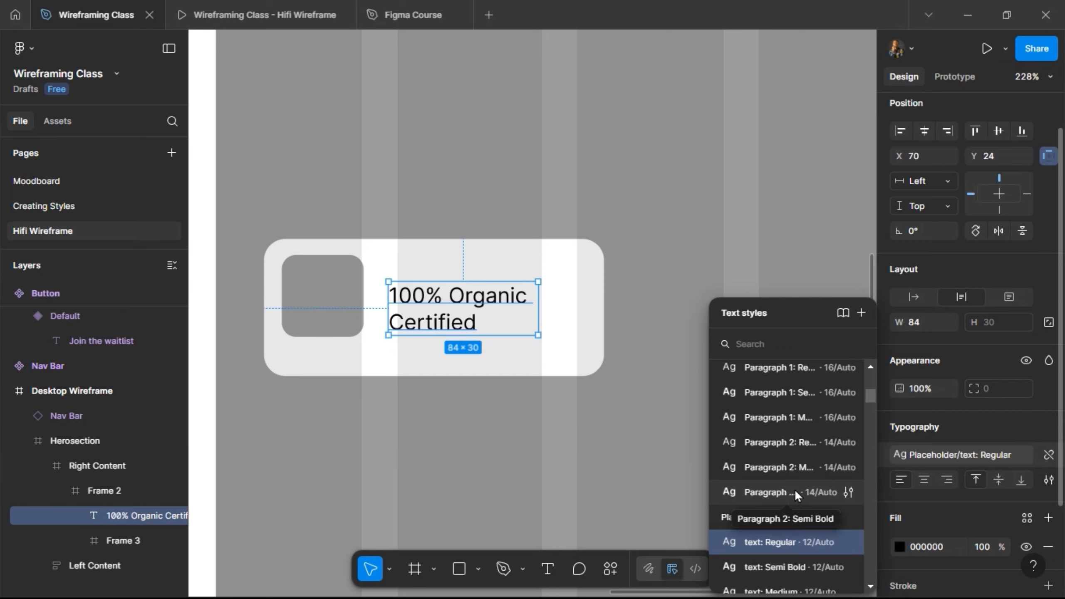
left_click(797, 465)
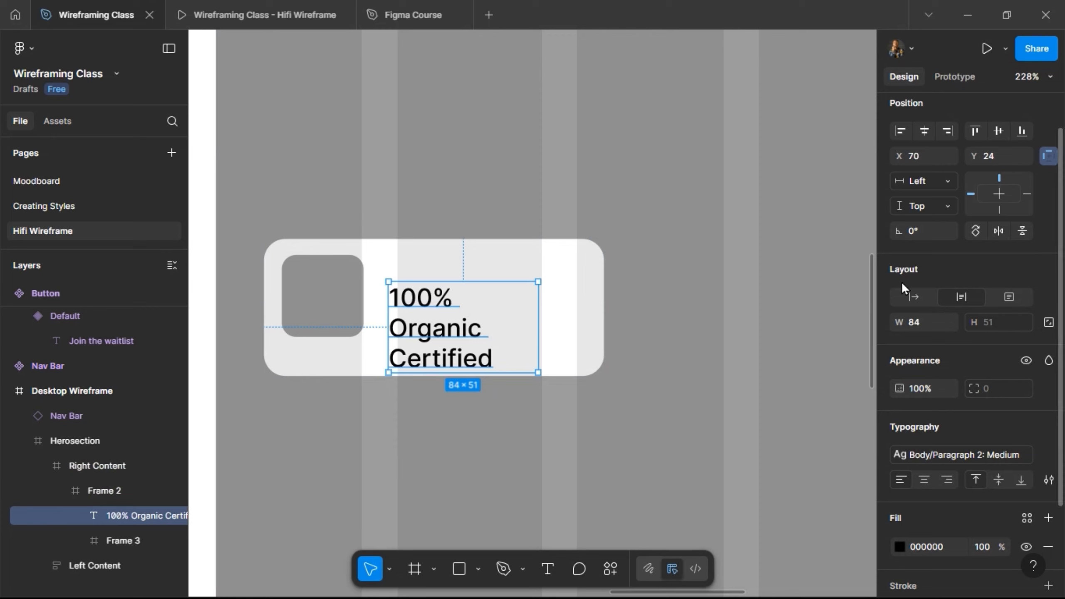
left_click(909, 297)
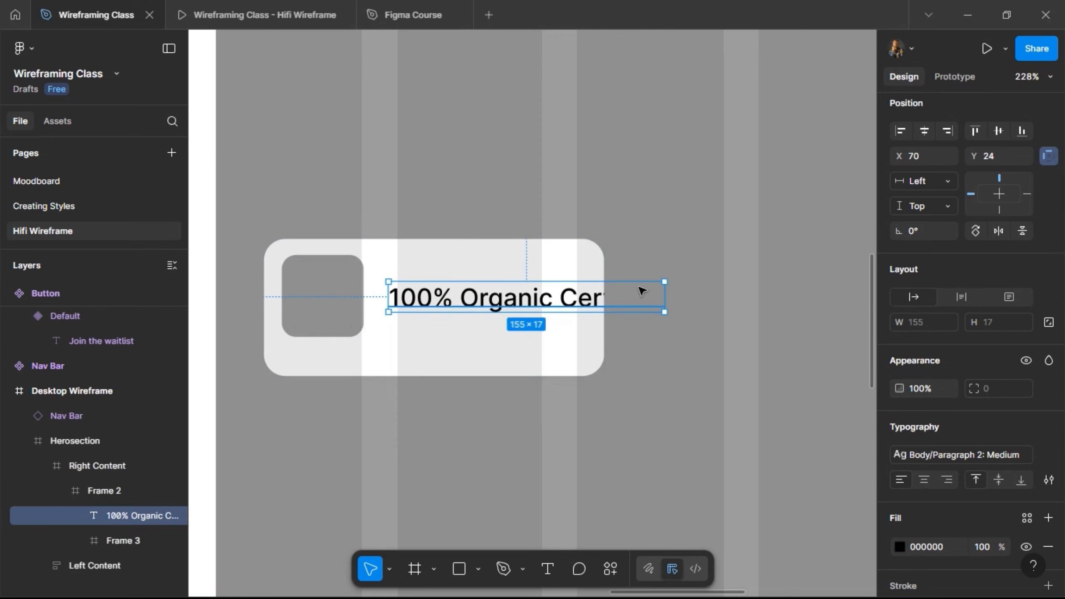
left_click_drag(621, 291, 560, 296)
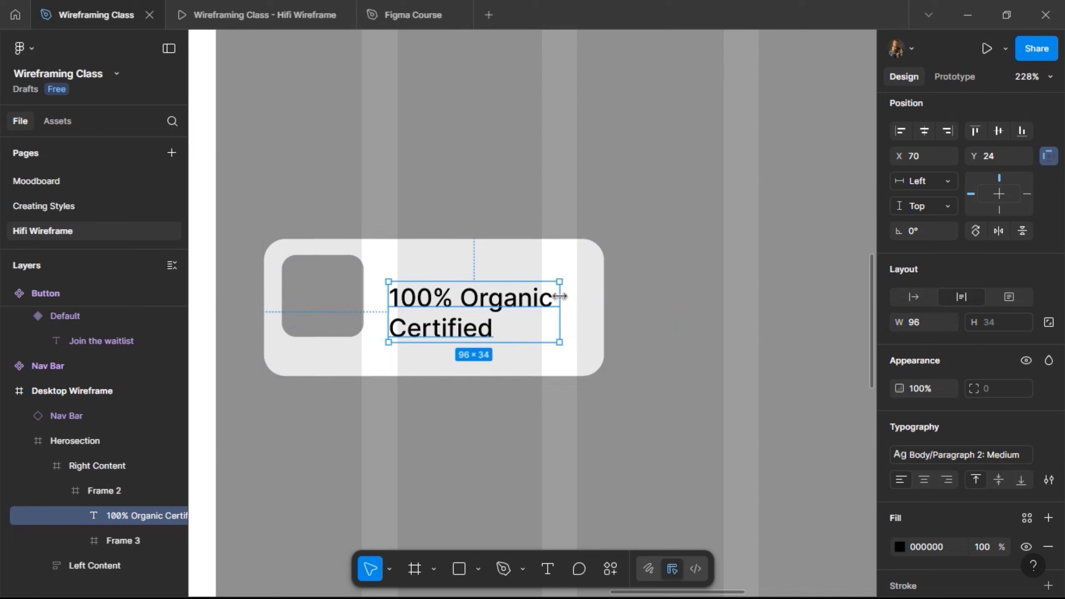
key("ctrl+z")
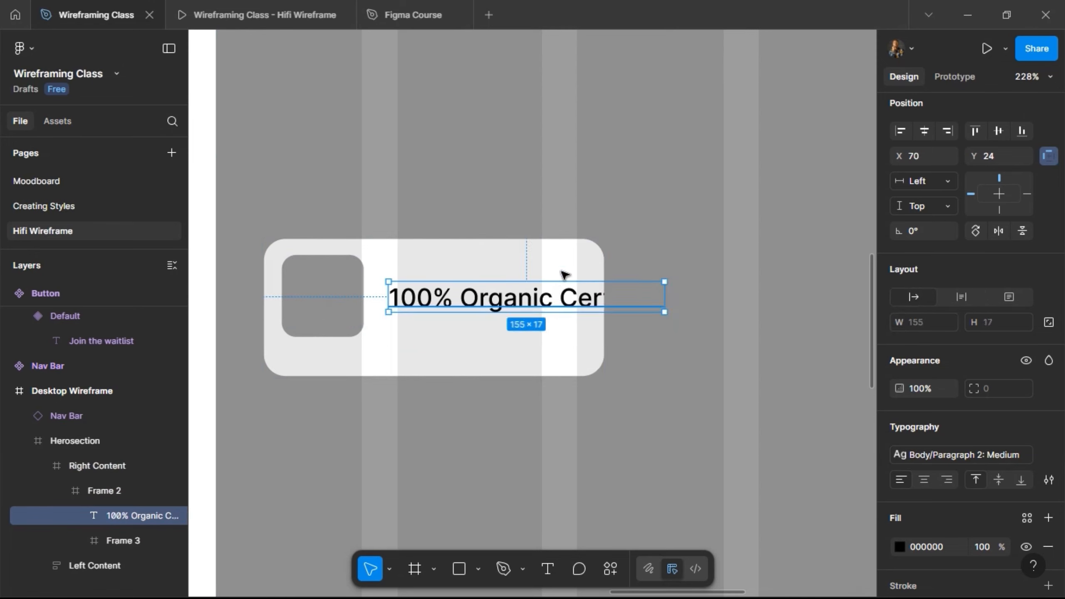
Apply auto layout to the white card holding the grey square and label, with a gap of 12 between items.
left_click(393, 259)
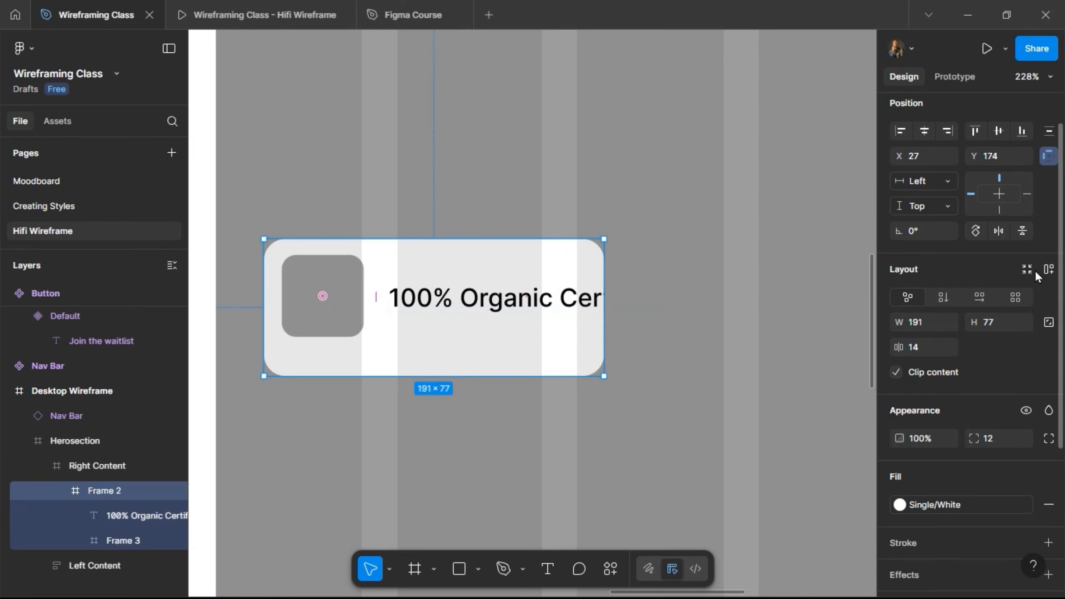
key("shift+a")
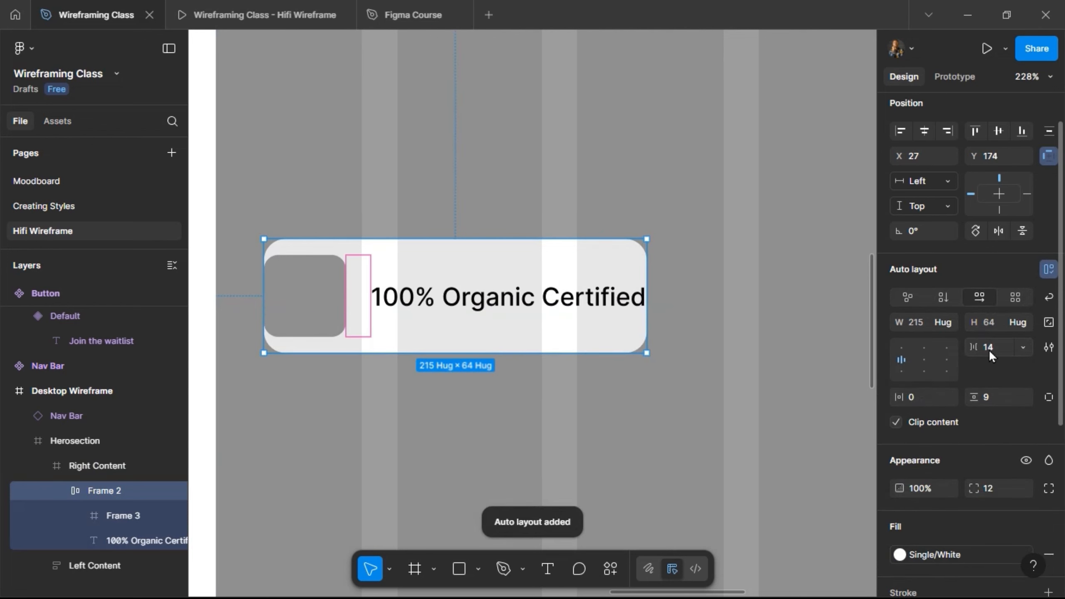
left_click(1002, 349)
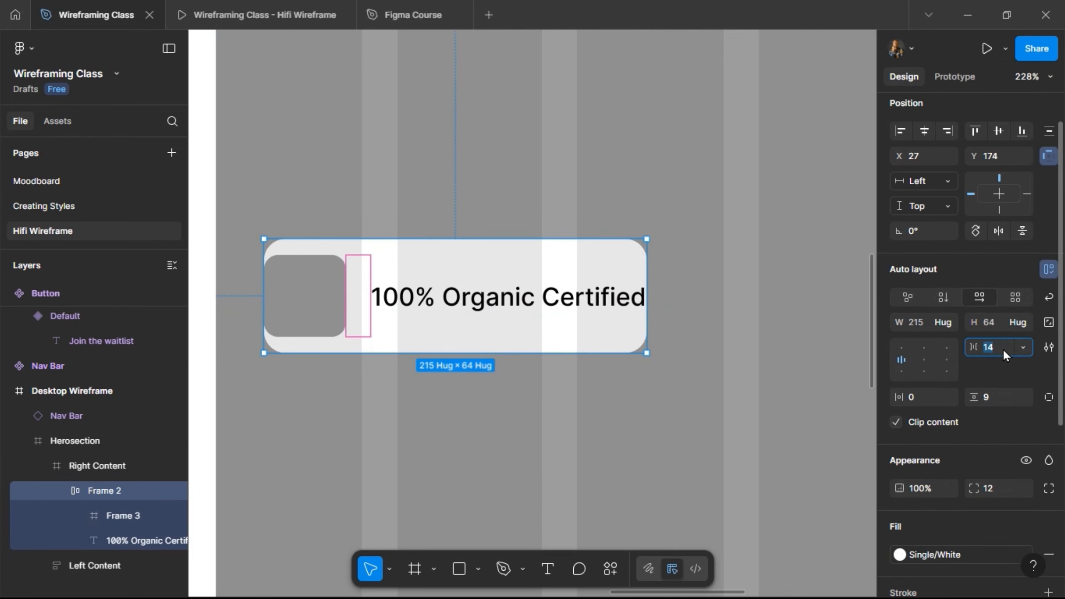
type("12")
key("Return")
Set the card's vertical and horizontal padding to 12.
left_click(1003, 400)
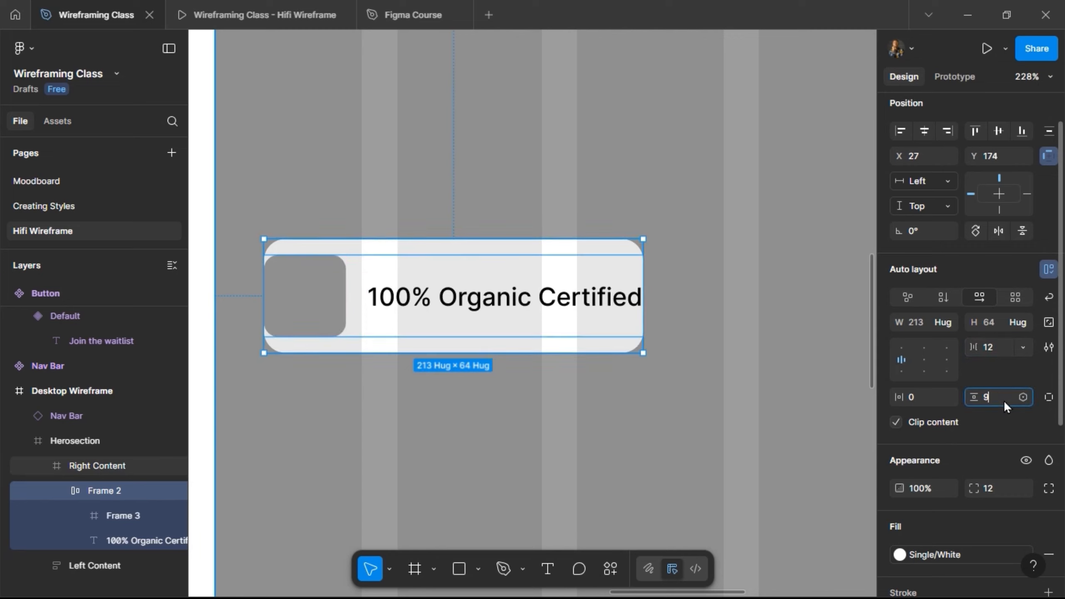
type("12")
key("Return")
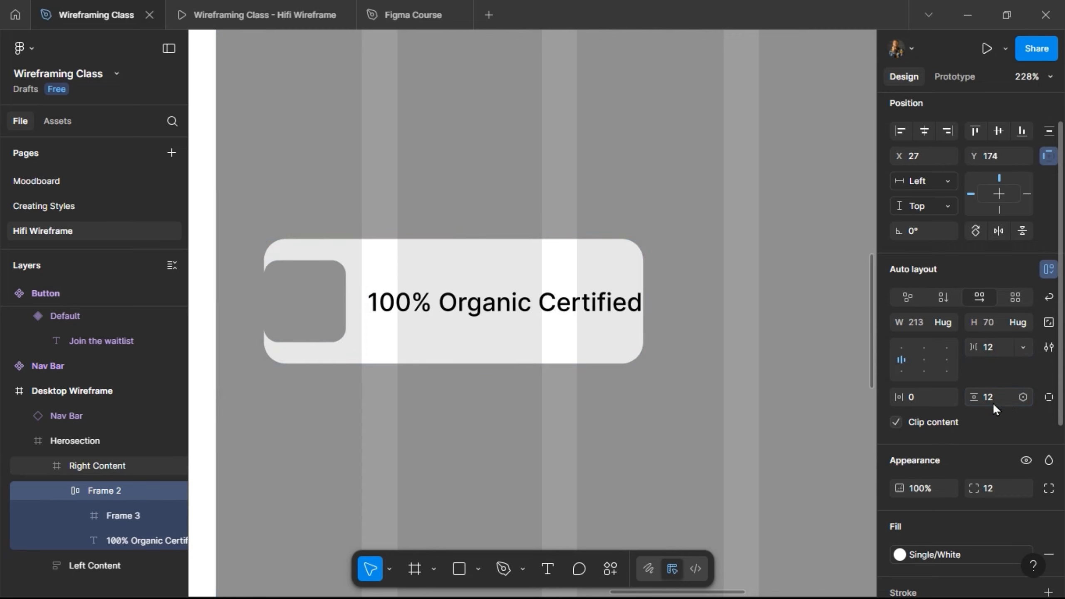
left_click(927, 403)
key("Return")
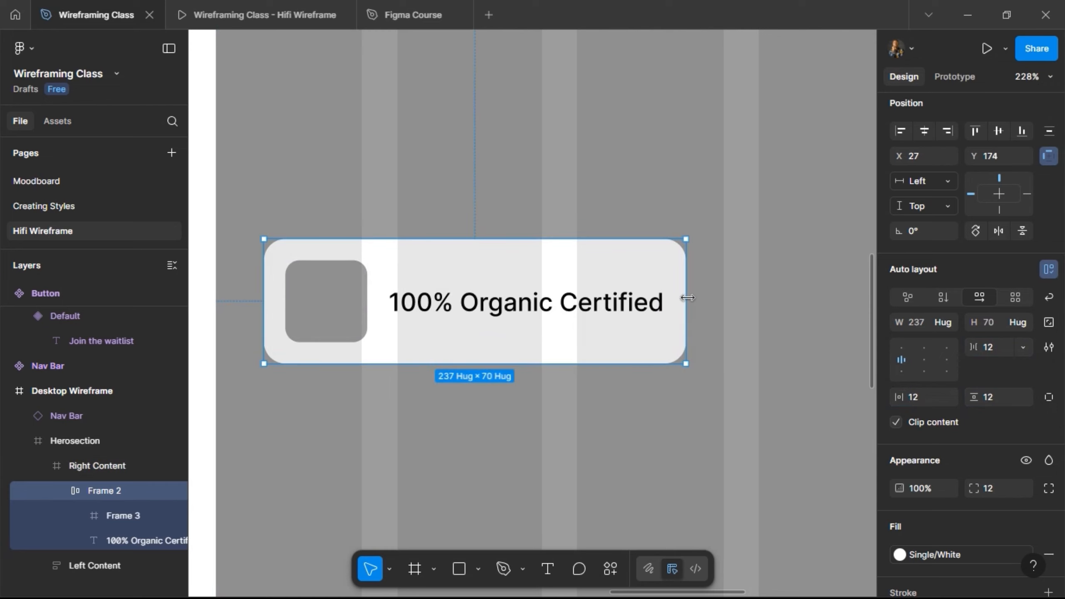
Set the "100% Organic Certified" label's width to fill the card and narrow the card to about 175 so the text wraps onto two lines.
left_click_drag(617, 289, 617, 290)
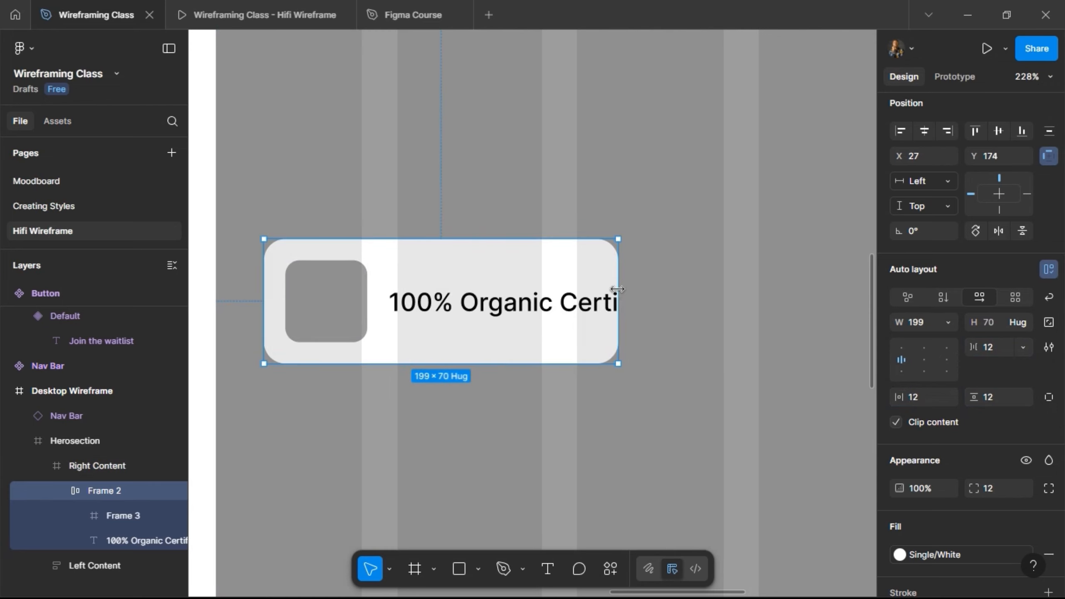
double_click(614, 303)
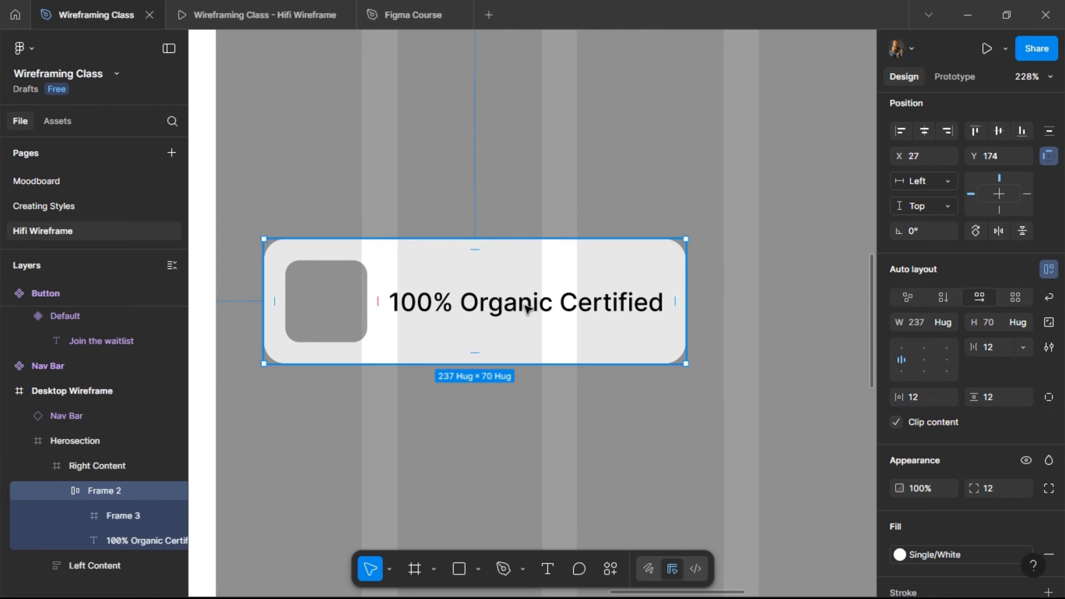
left_click(527, 309)
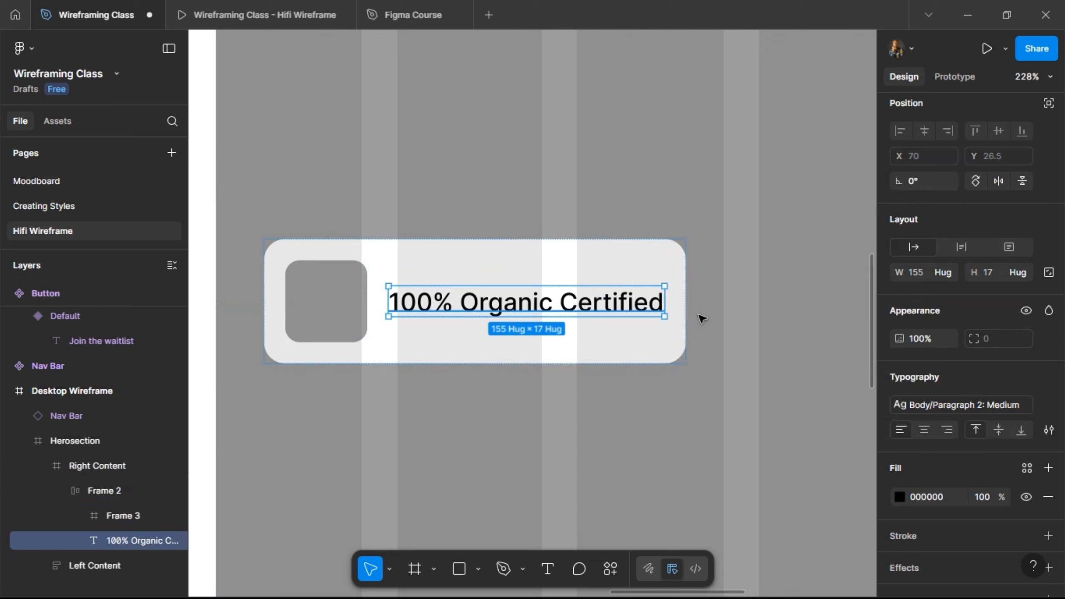
left_click(949, 273)
key("Return")
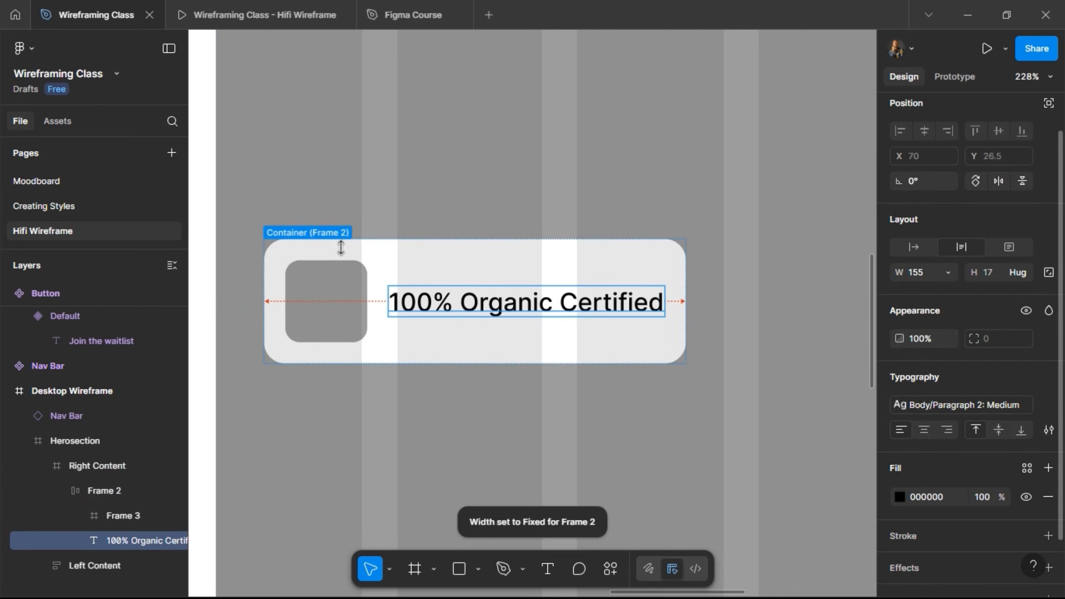
left_click(355, 252)
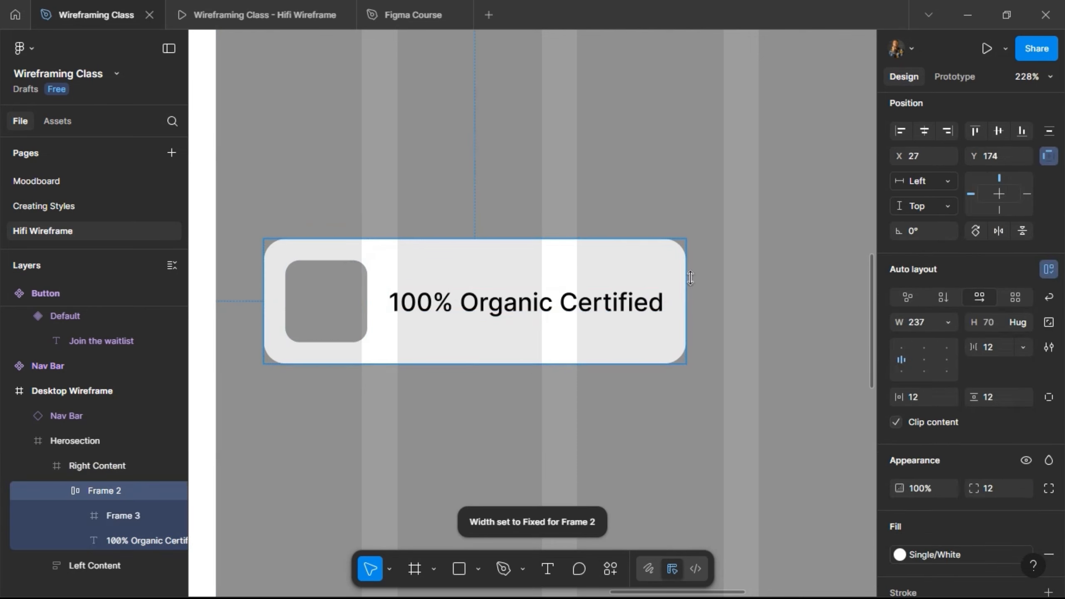
left_click_drag(641, 282, 576, 289)
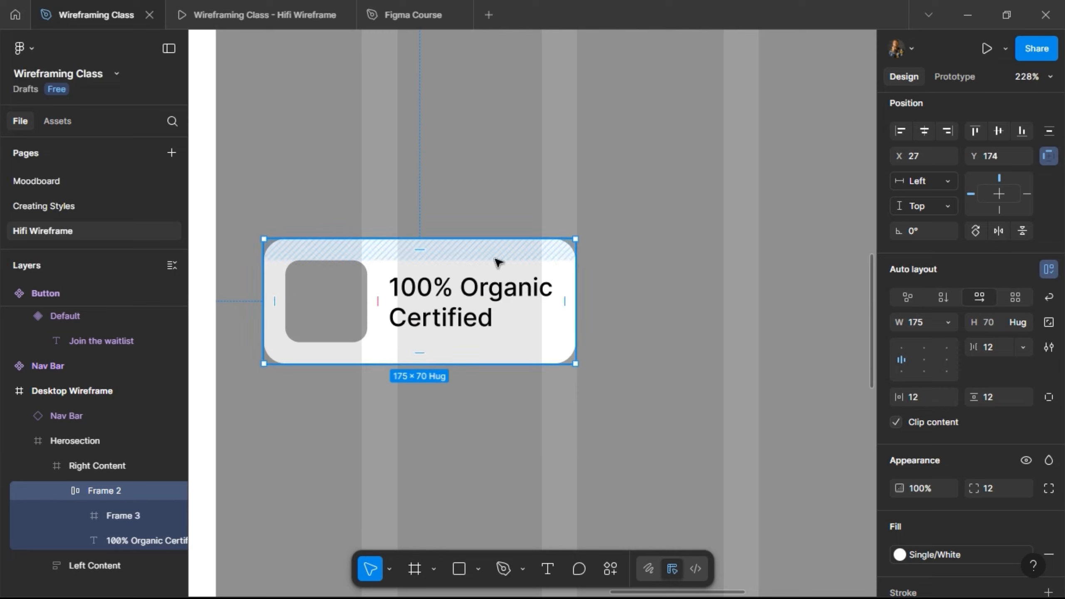
Widen the card to about 184 and place it flush with the image placeholder's left edge at X 0, Y 175.
left_click_drag(482, 262, 542, 299)
scroll(696, 203, "down", 5)
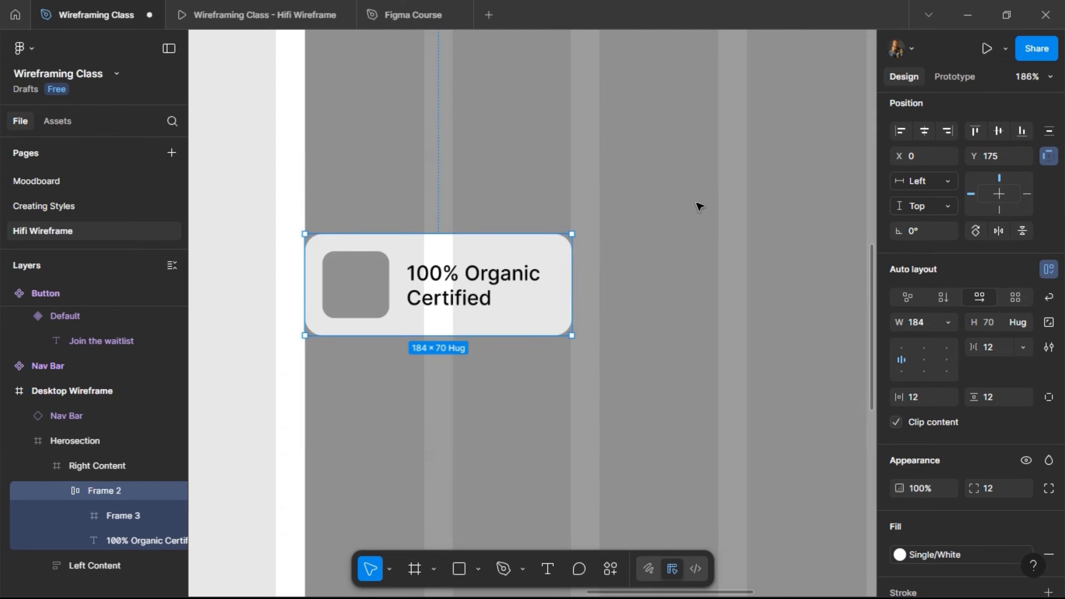
scroll(532, 228, "down", 10)
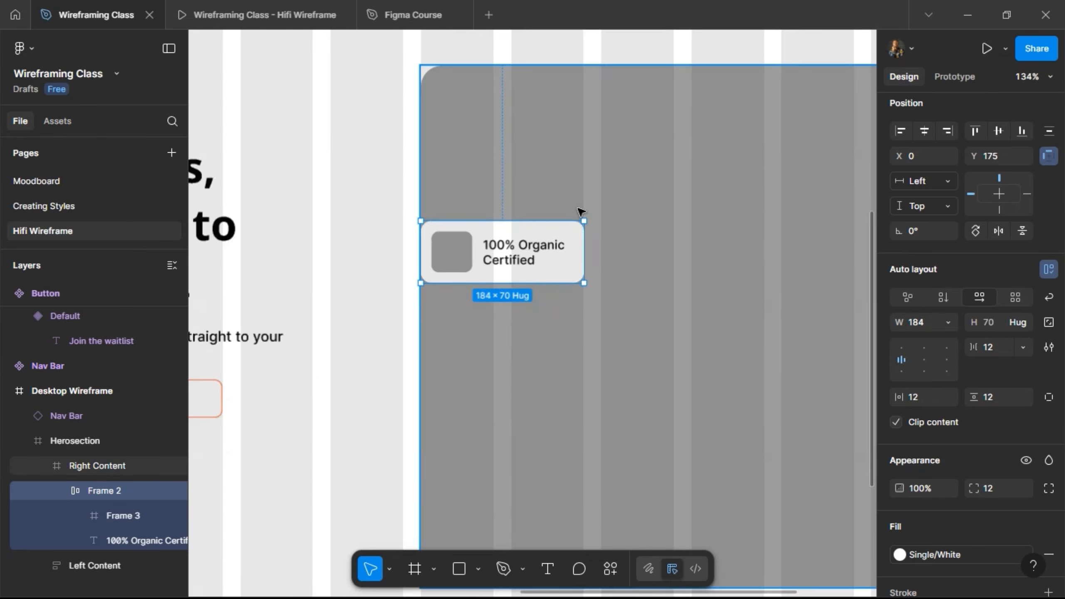
Nudge the card to X -40, Y 120 so it overhangs the image placeholder's left edge.
key("alt")
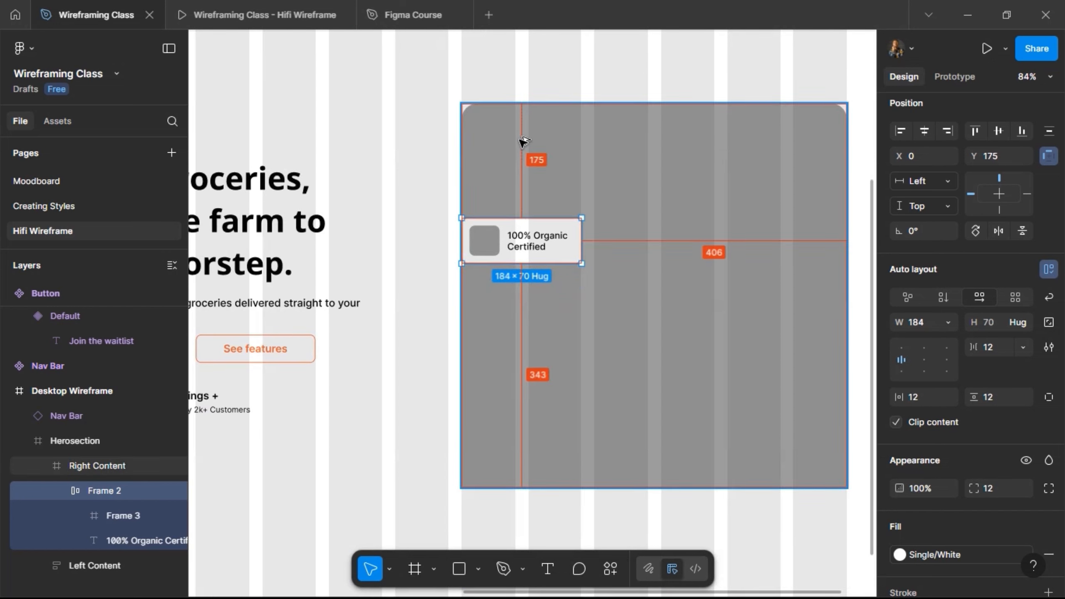
key("shift+Up")
key("shift+Up")
key("shift+Up")
key("Up")
key("Up")
key("Up")
key("Up")
key("Up")
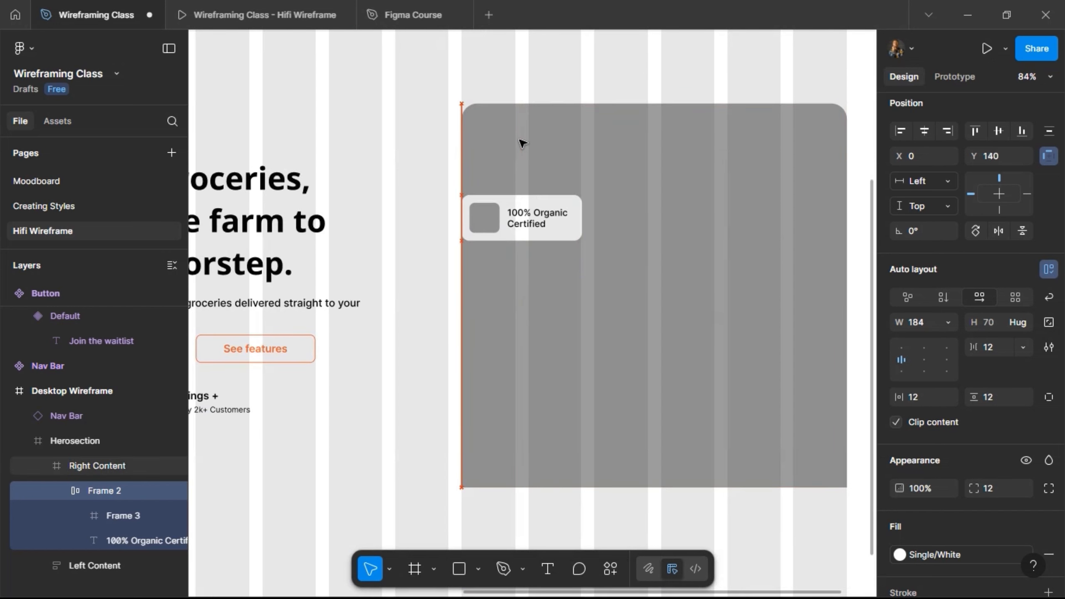
key("alt")
key("shift+Down")
key("shift+Down")
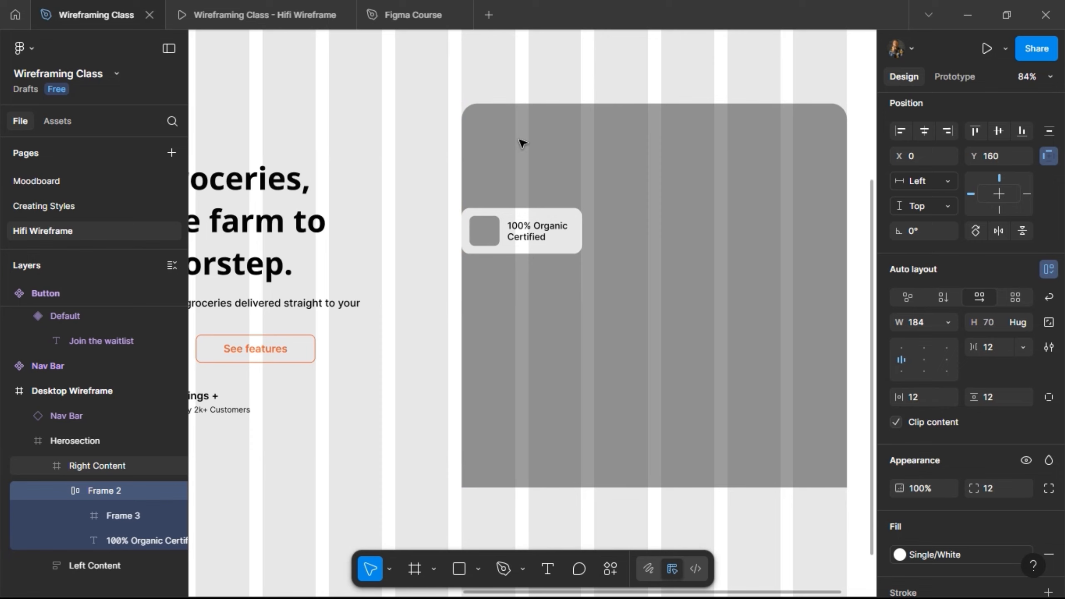
key("alt")
key("shift+Up")
key("shift+Up")
key("shift+Up")
key("shift+Up")
key("shift+Up")
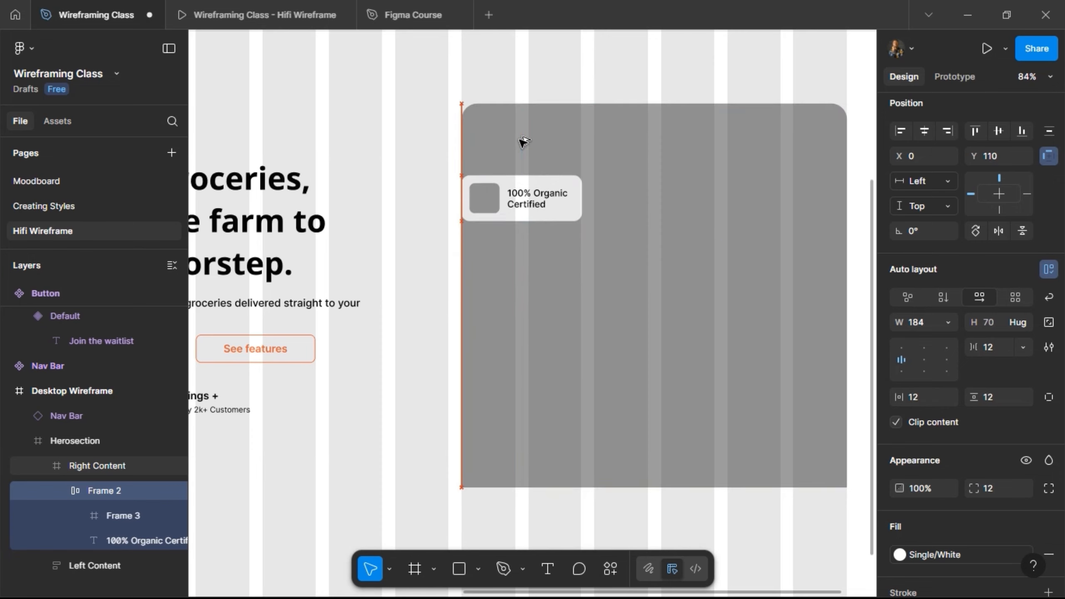
key("alt")
key("shift+Down")
key("shift+Left")
key("shift+Left")
key("shift+Left")
key("shift+Left")
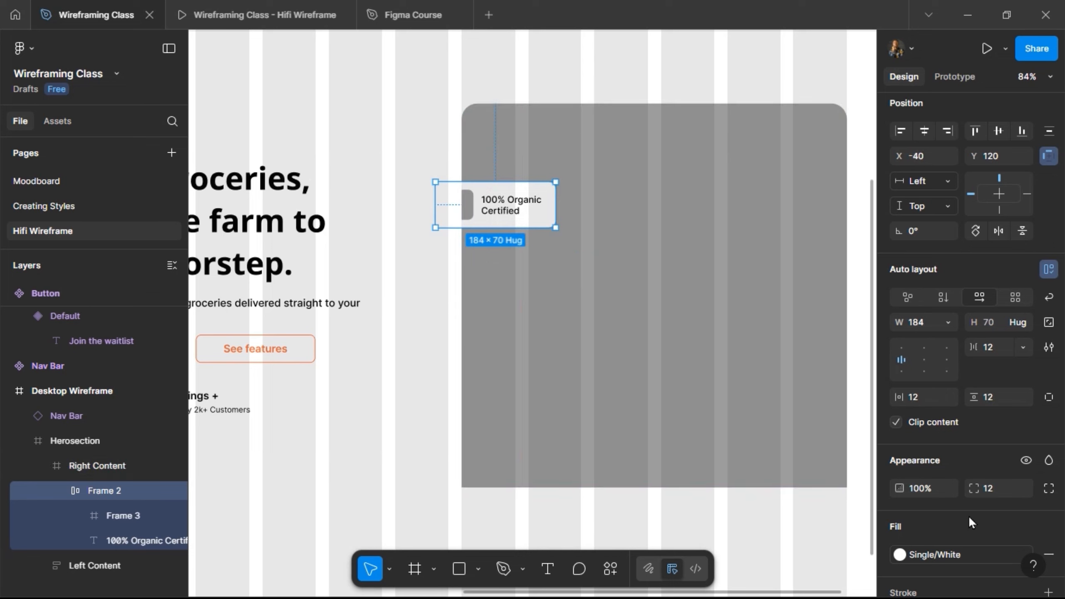
Add a Grey colour style stroke to the card and turn off content clipping on the Right Content frame.
scroll(958, 494, "down", 4)
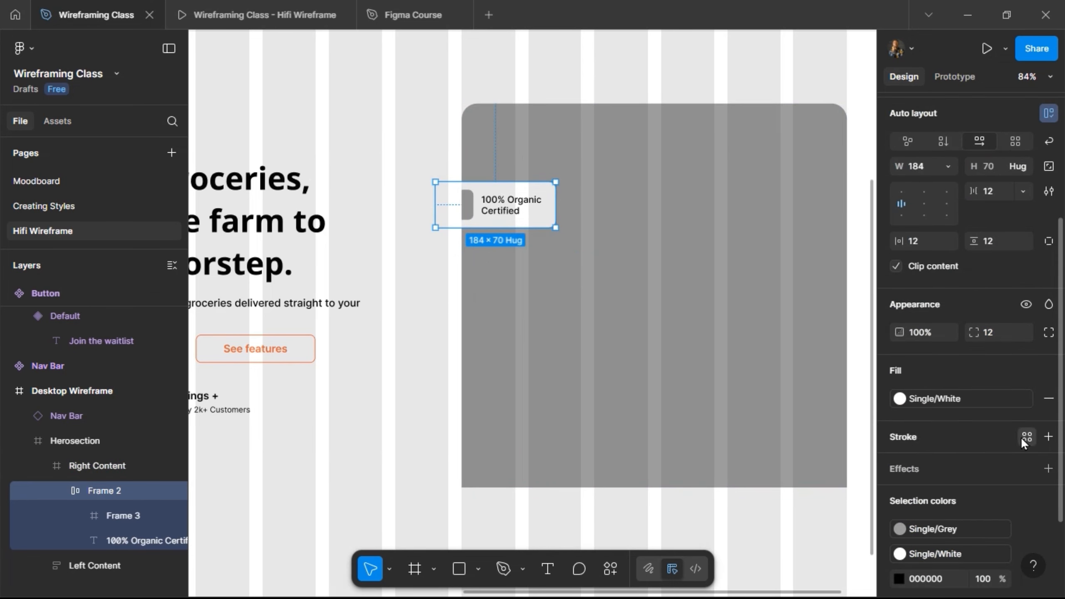
left_click(1023, 437)
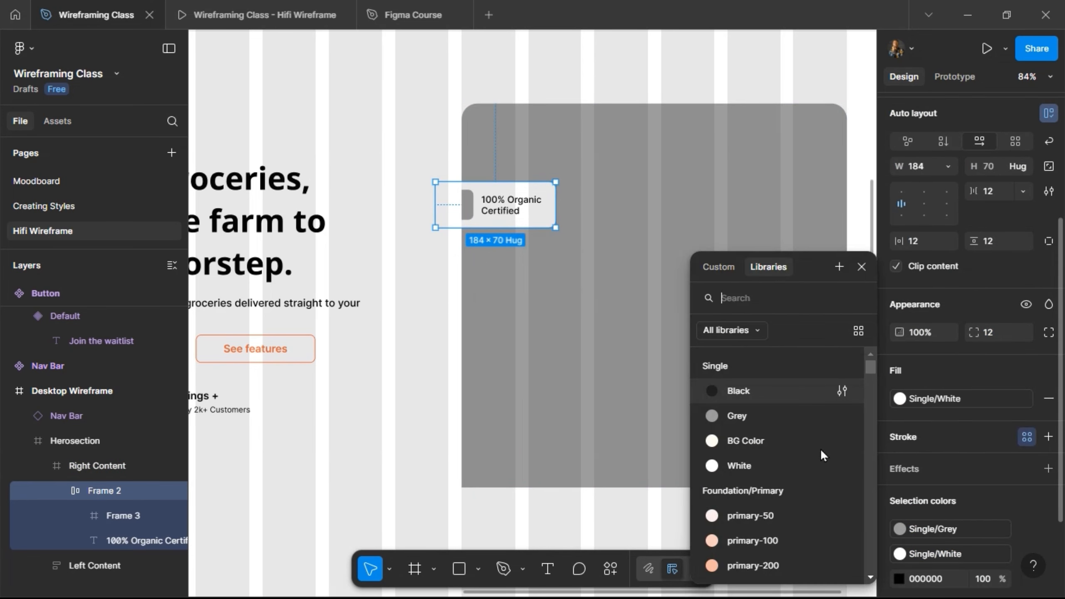
left_click(779, 415)
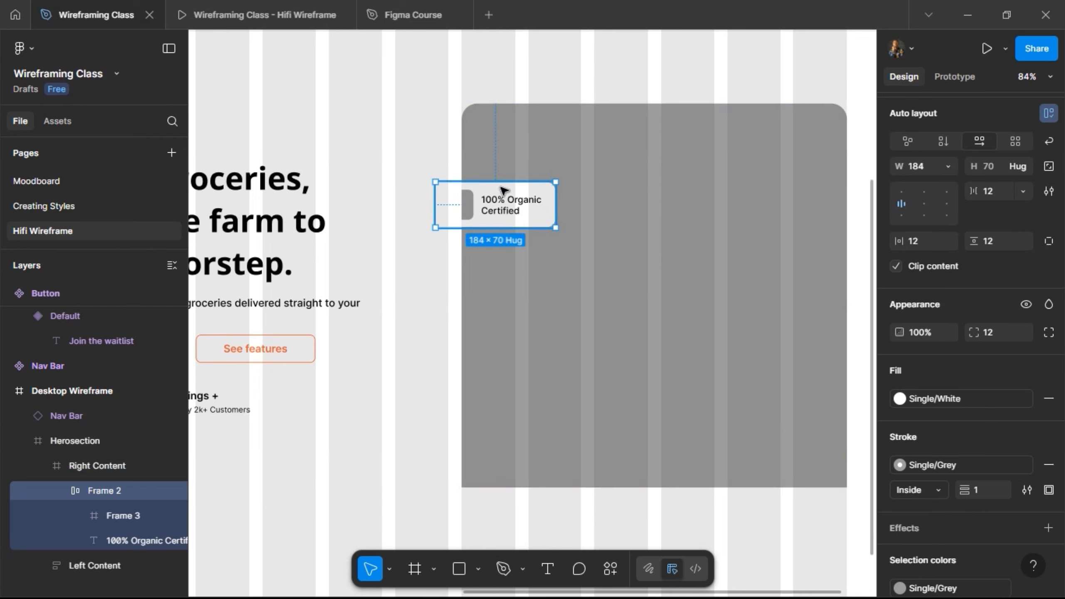
left_click(752, 218)
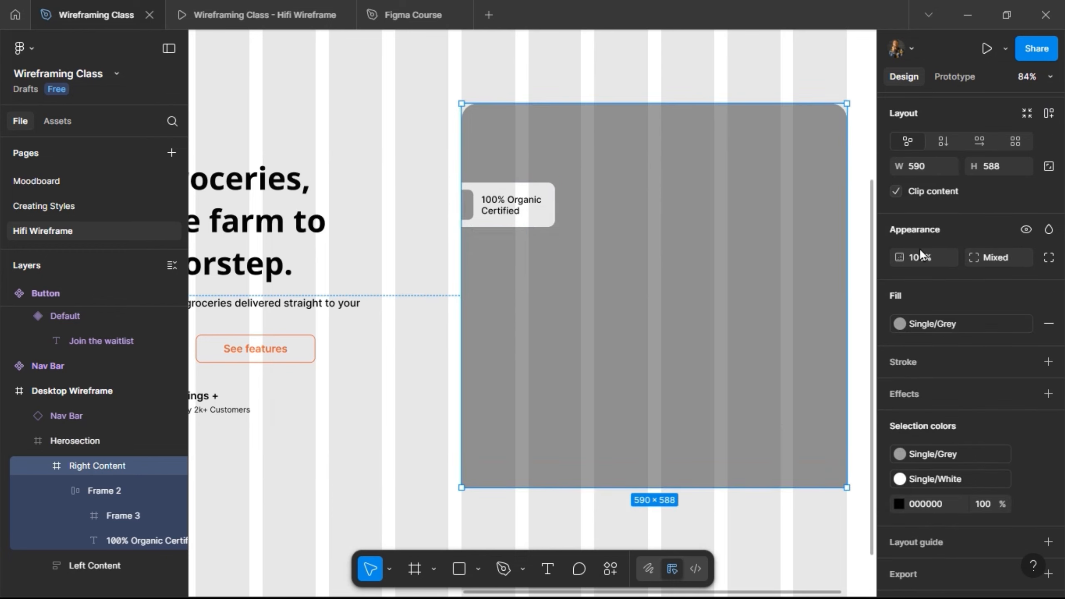
left_click(897, 194)
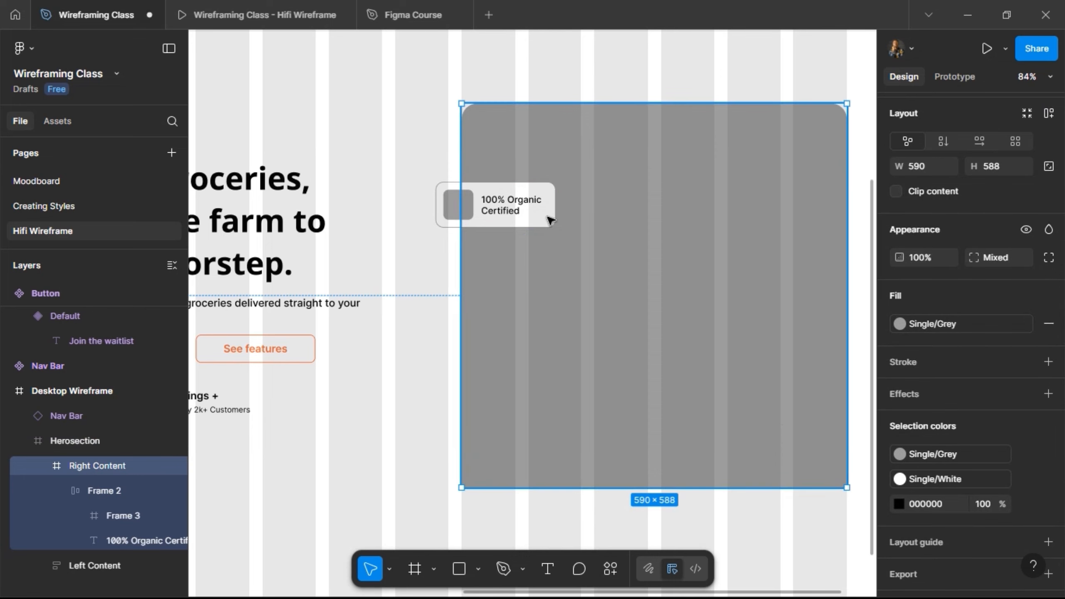
Duplicate the card near the placeholder's lower-right corner, 40 above its bottom edge and overhanging its right edge by about 20.
left_click(523, 214)
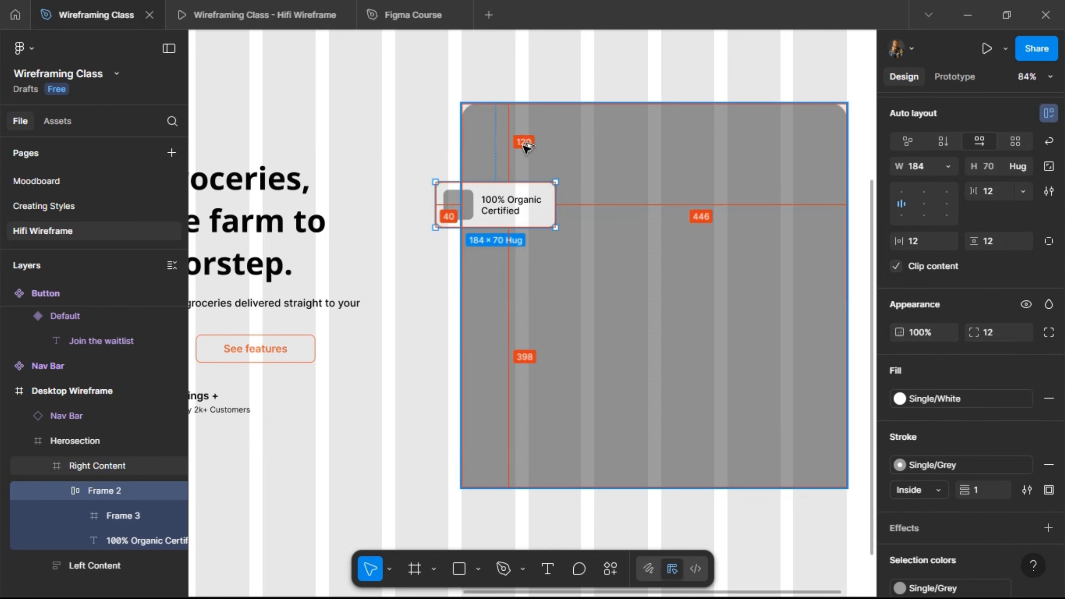
scroll(593, 150, "right", 2)
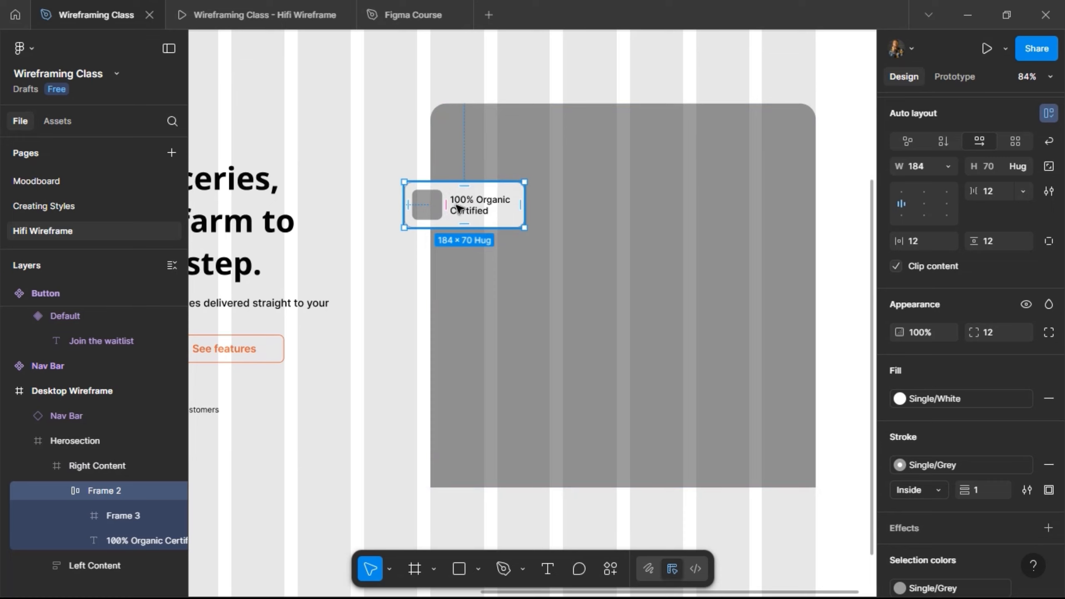
left_click_drag(646, 259, 782, 438)
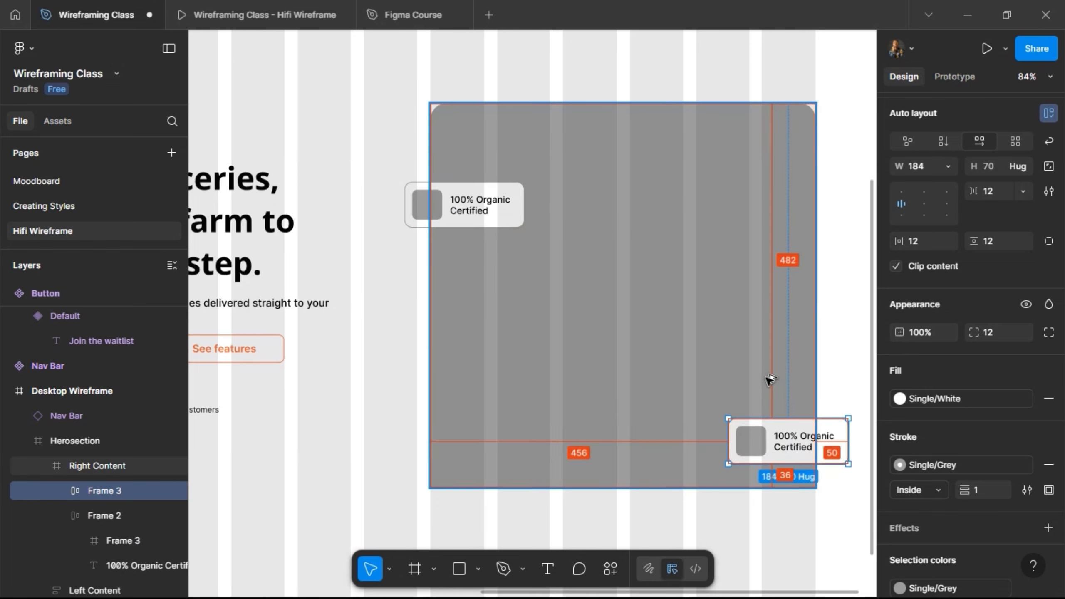
key("Up")
key("Up")
key("Up")
key("Up")
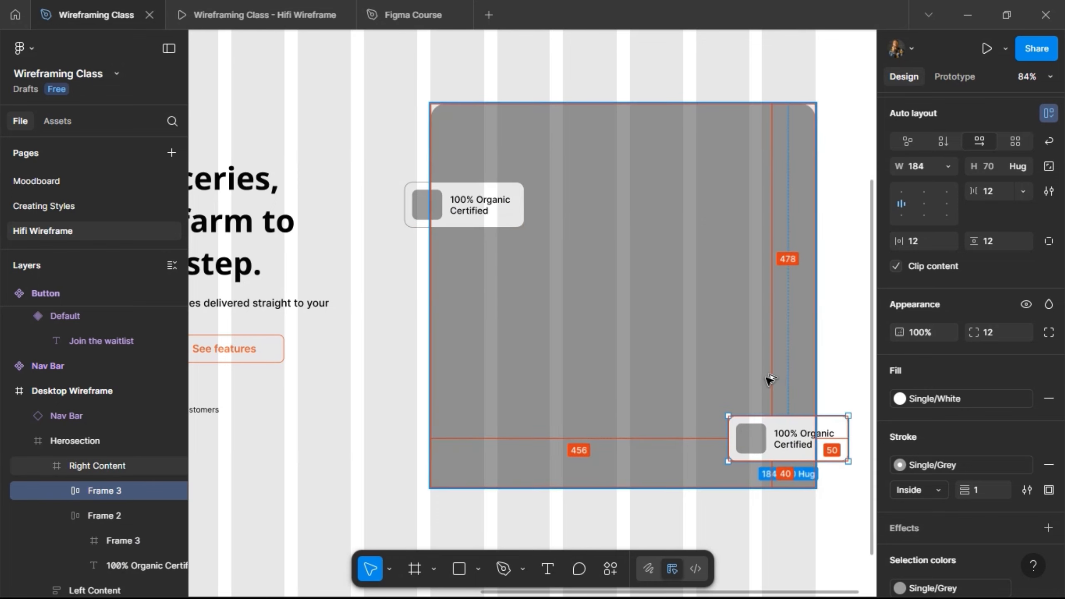
key("shift+Left")
key("shift+Left")
key("shift+Left")
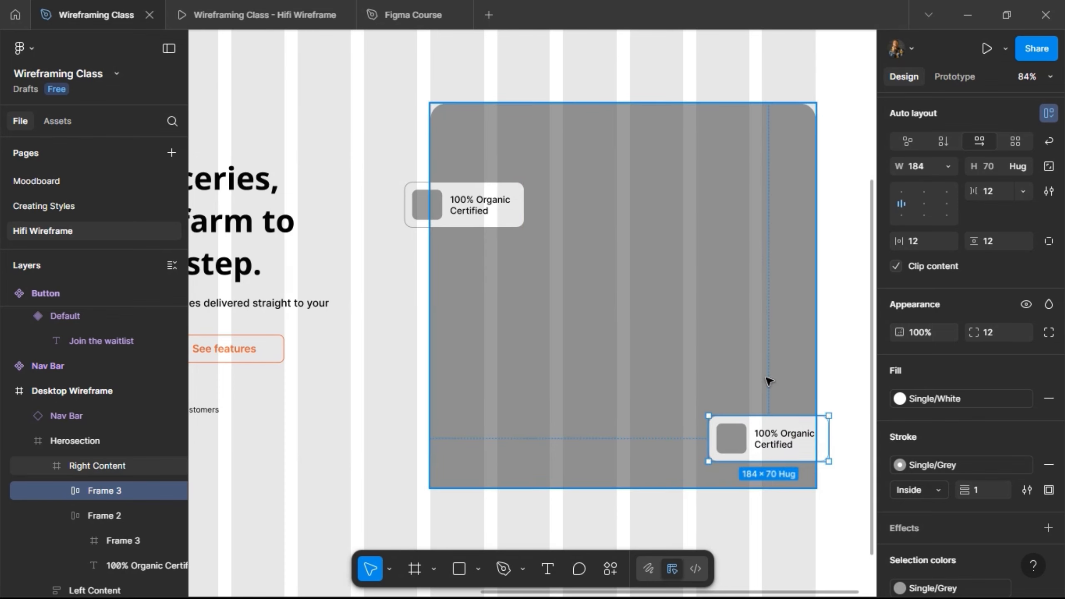
Replace the duplicated card's label with "Next-Day Delivery in Lagos".
scroll(849, 442, "up", 5)
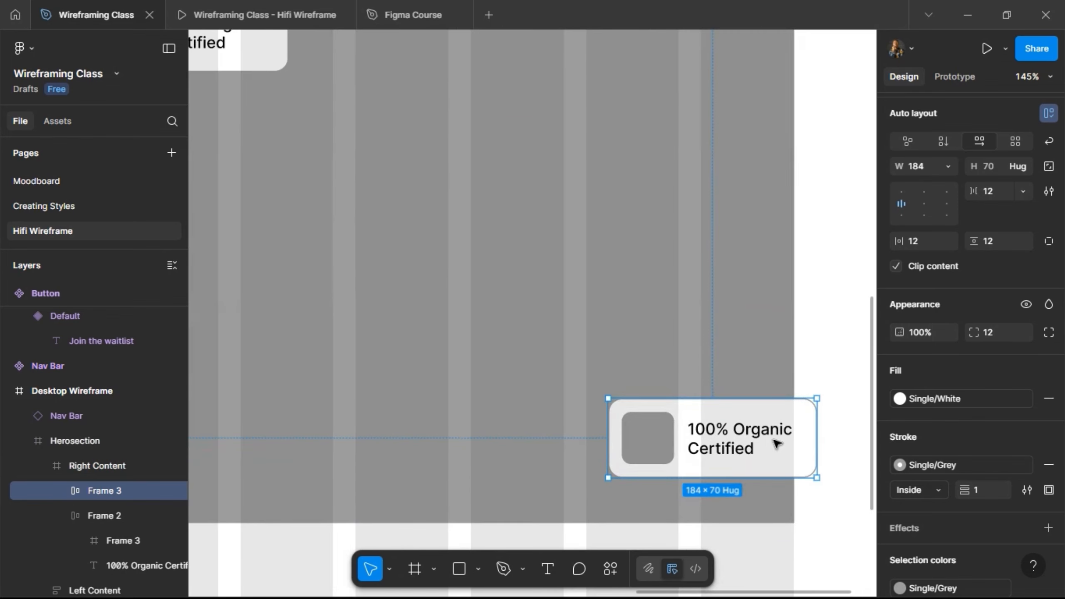
double_click(732, 442)
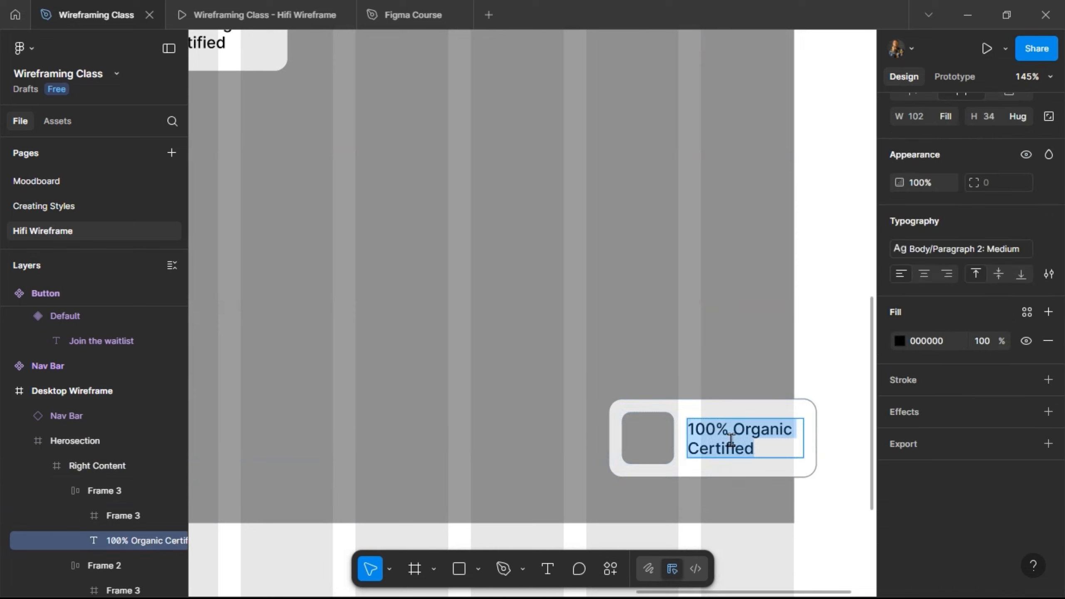
type("Next")
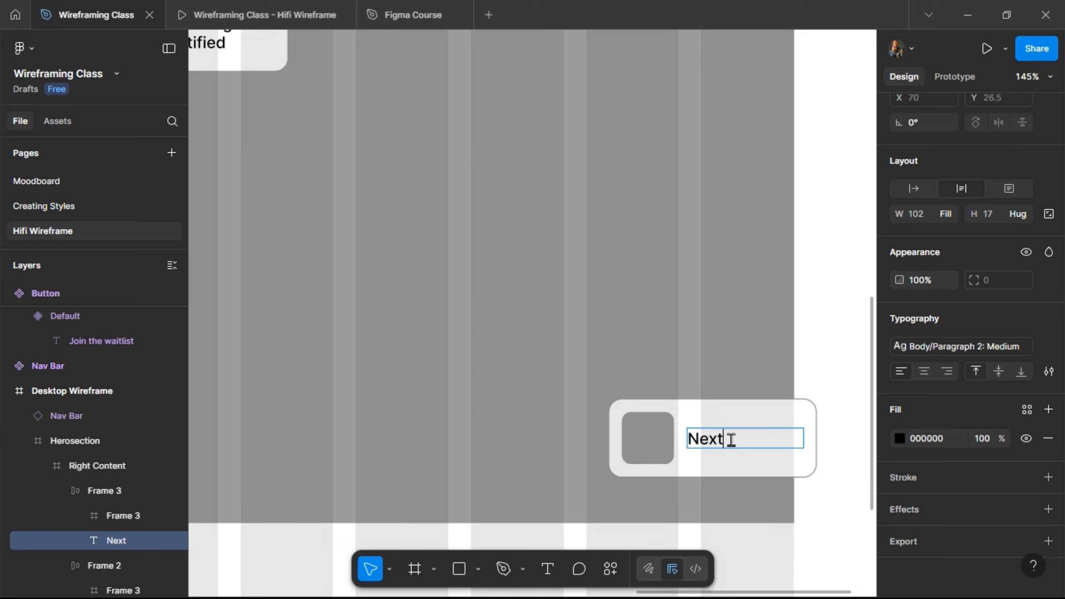
type("-Day Delivery")
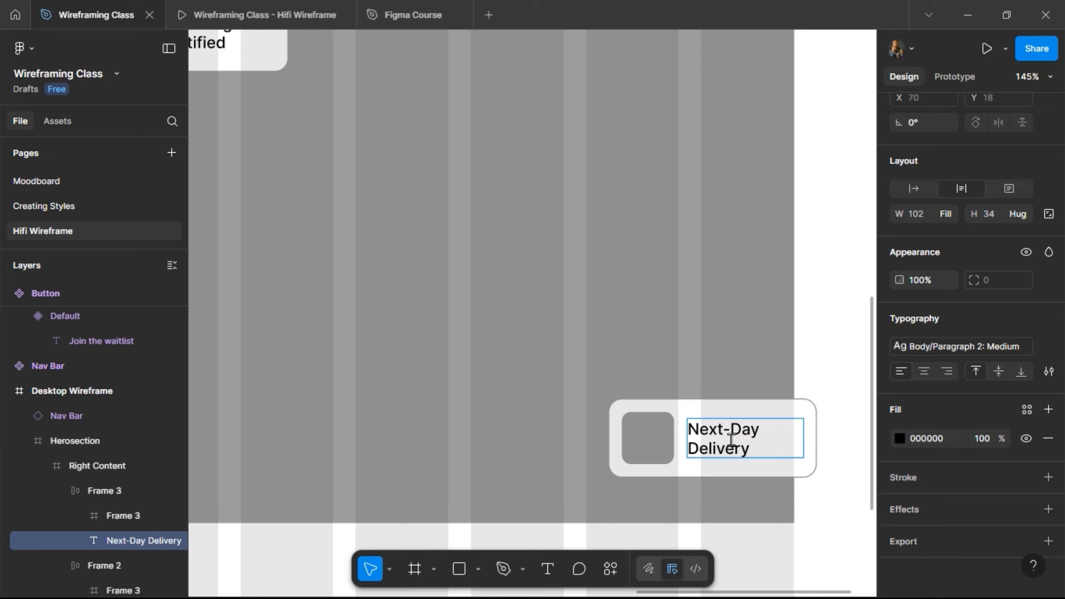
type(" in Lagos")
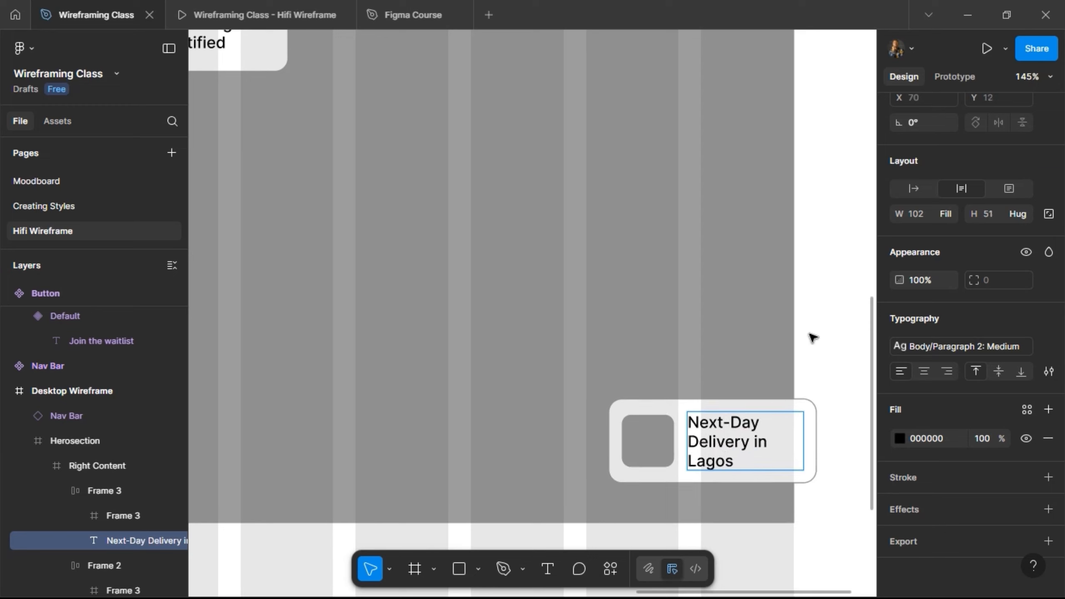
key("Escape")
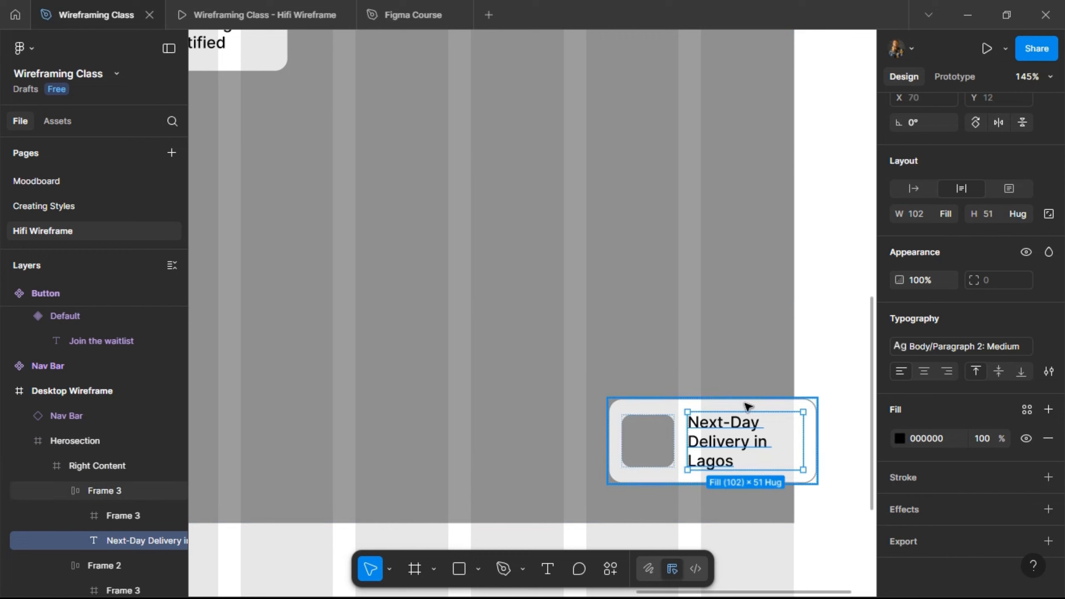
Widen the Next-Day Delivery card to 200 and shift it to X 410, overhanging the placeholder's right edge by 20.
key("Escape")
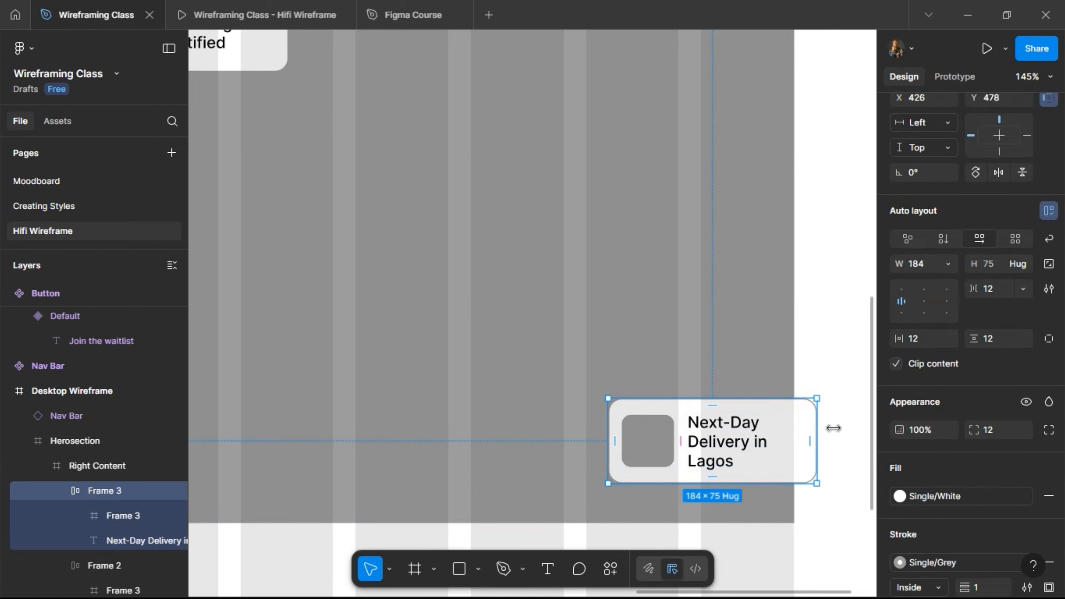
left_click_drag(834, 428, 835, 428)
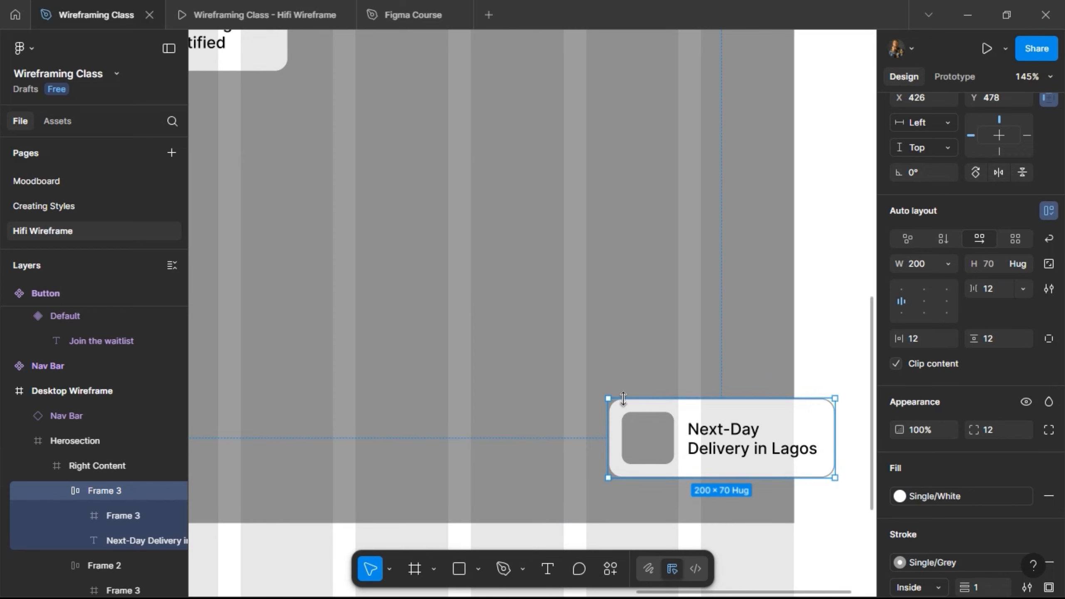
key("alt")
key("Left")
key("Left")
key("Left")
key("Left")
key("Left")
key("Left")
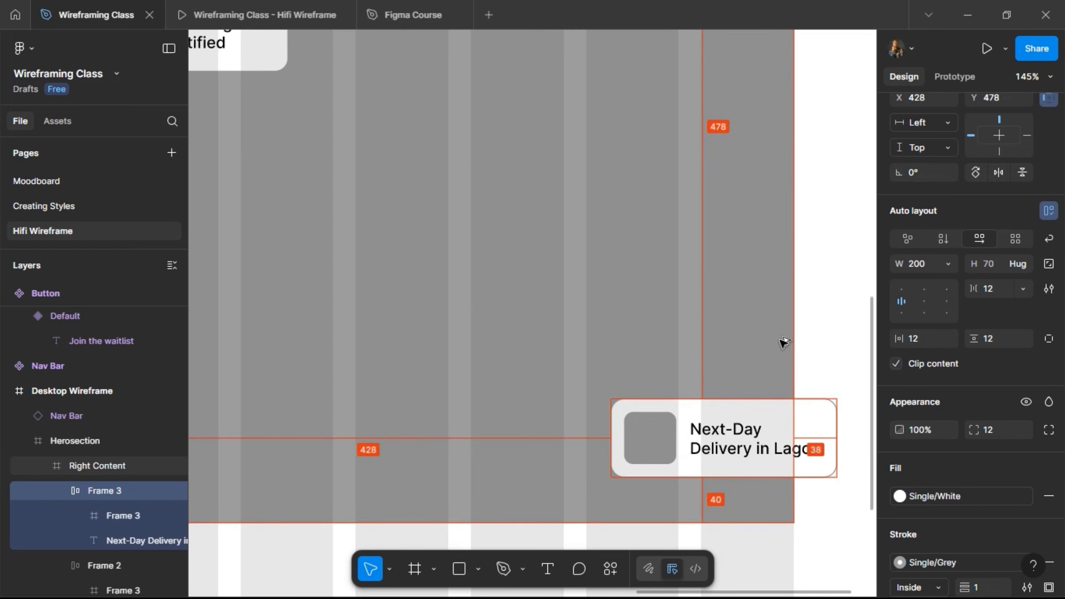
key("shift+Left")
key("alt")
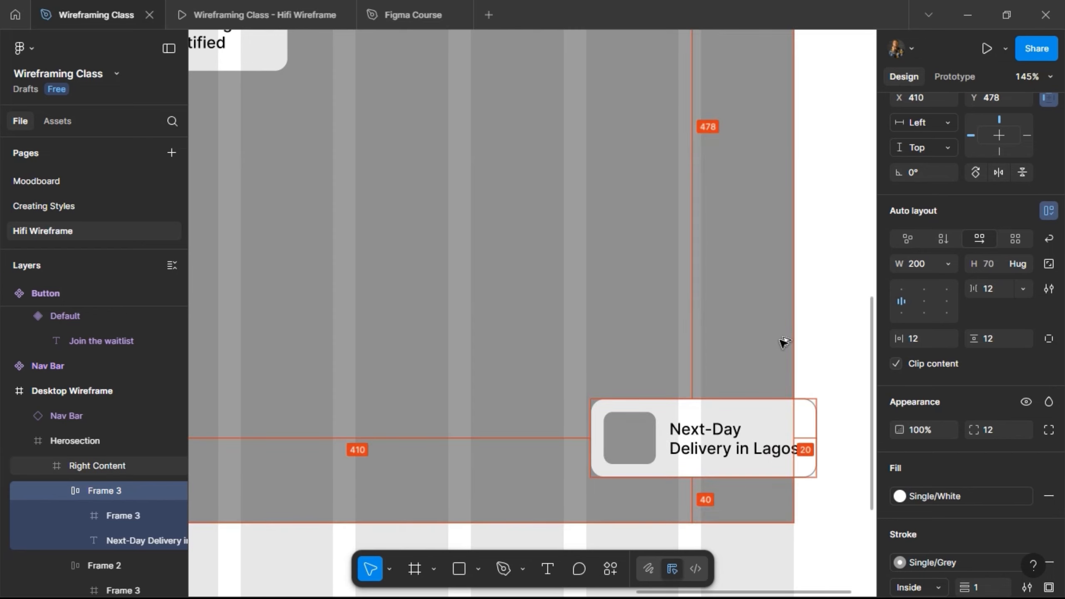
Nudge the Next-Day Delivery card outward to X 430 so it overhangs the image placeholder's right edge by 40.
scroll(782, 343, "down", 5)
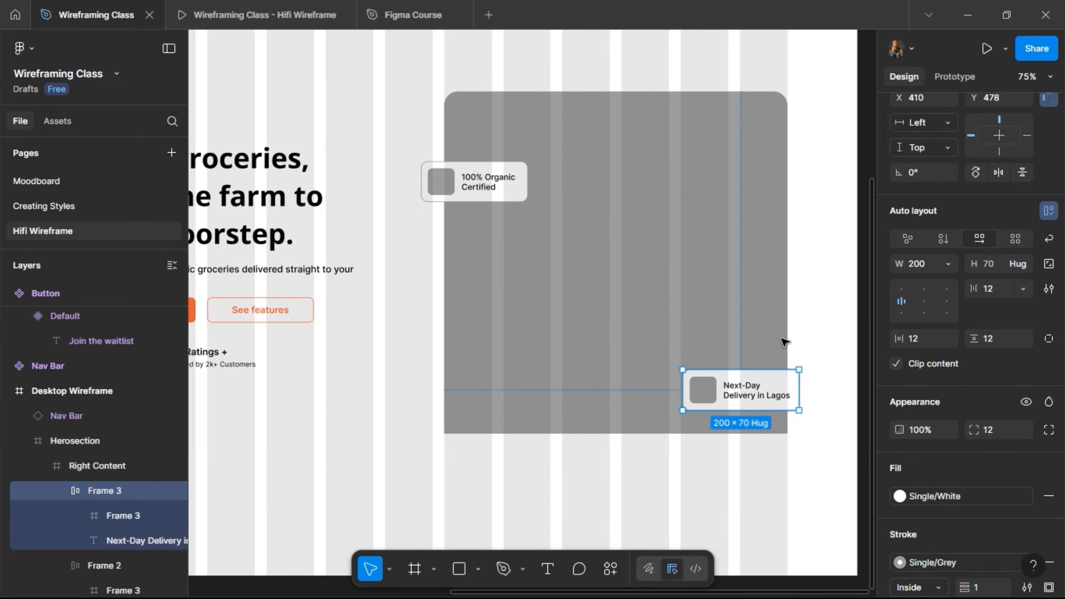
key("shift+Right")
key("shift+Right")
key("shift+Right")
key("alt")
key("shift+Left")
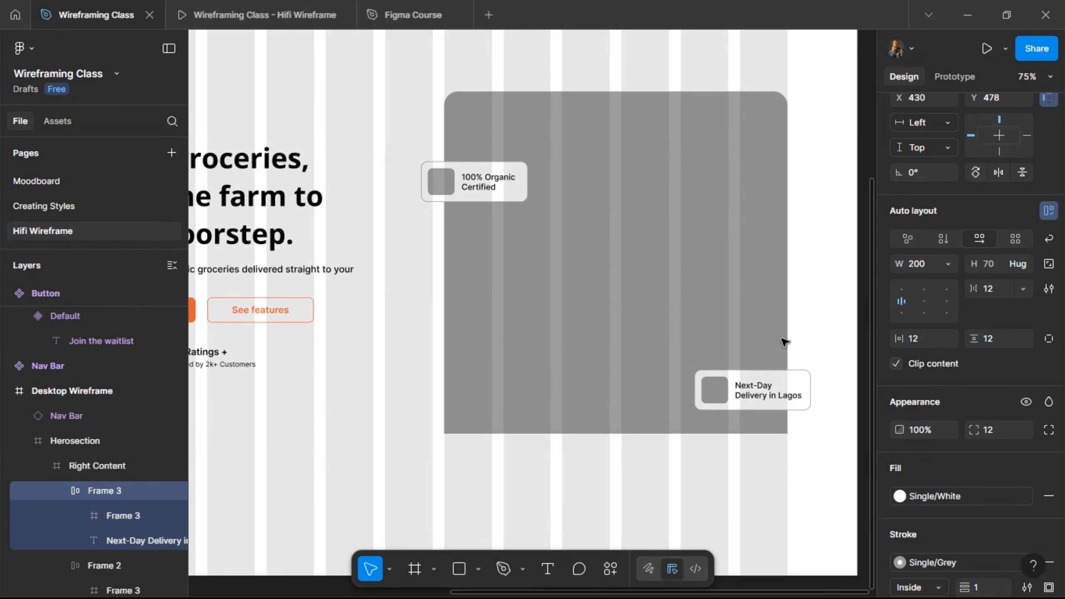
key("alt")
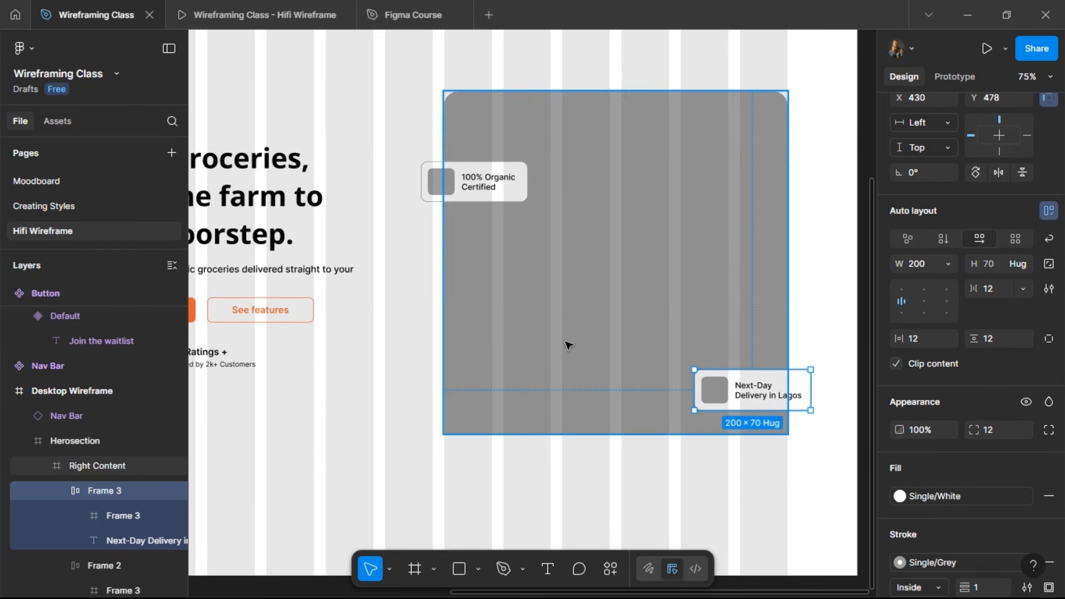
Review the nav bar and hero section with both overhanging feature cards in the Hifi Wireframe prototype preview.
left_click(252, 15)
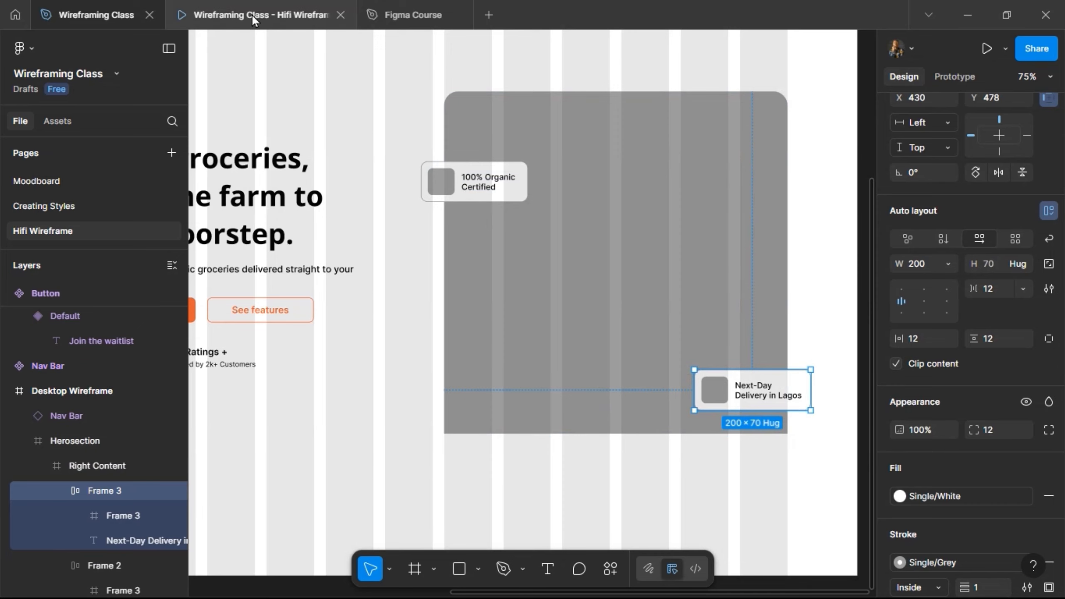
scroll(398, 242, "down", 2)
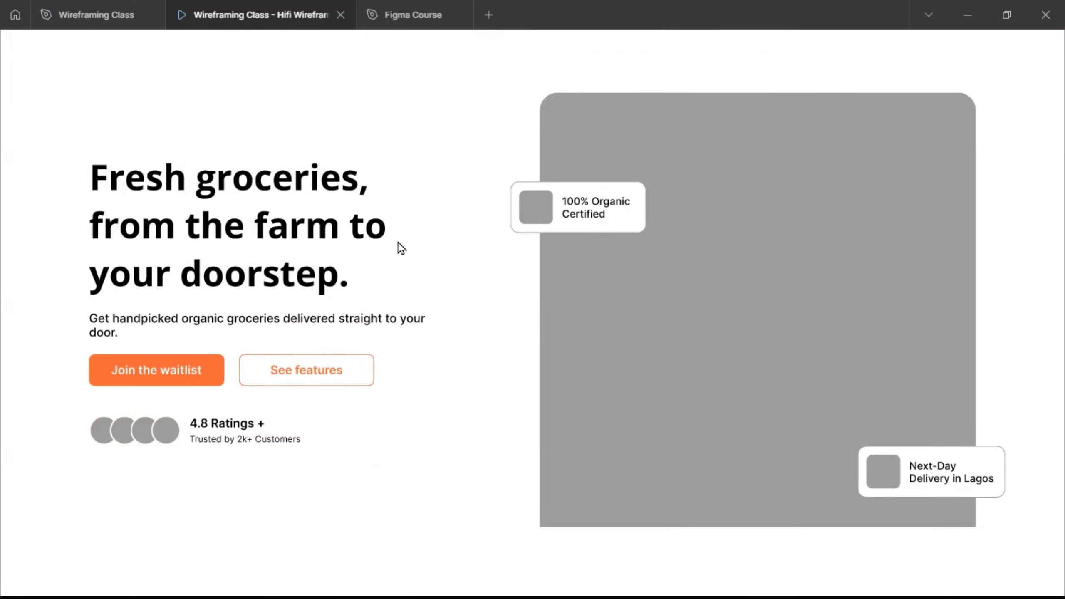
scroll(398, 243, "up", 2)
scroll(398, 242, "down", 2)
scroll(401, 248, "down", 2)
scroll(401, 249, "up", 3)
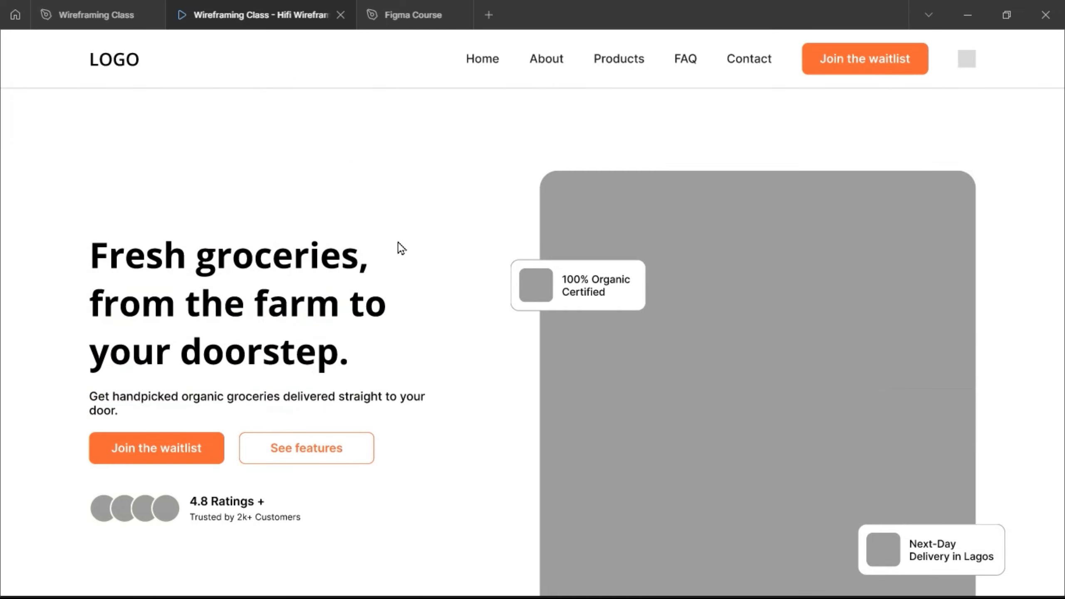
scroll(399, 243, "down", 3)
scroll(398, 243, "up", 3)
scroll(398, 243, "down", 3)
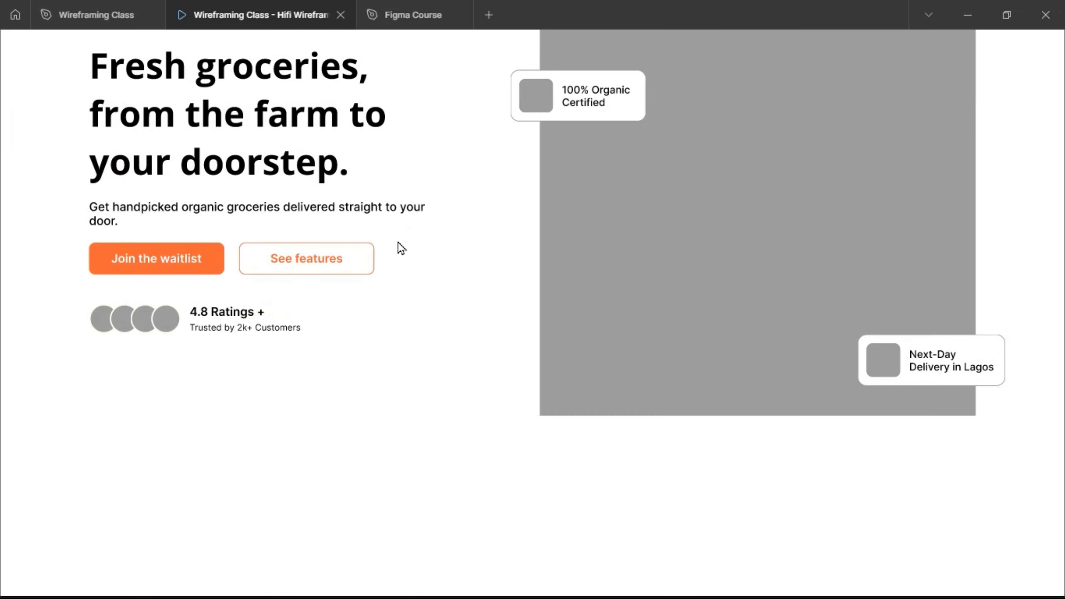
scroll(398, 241, "up", 3)
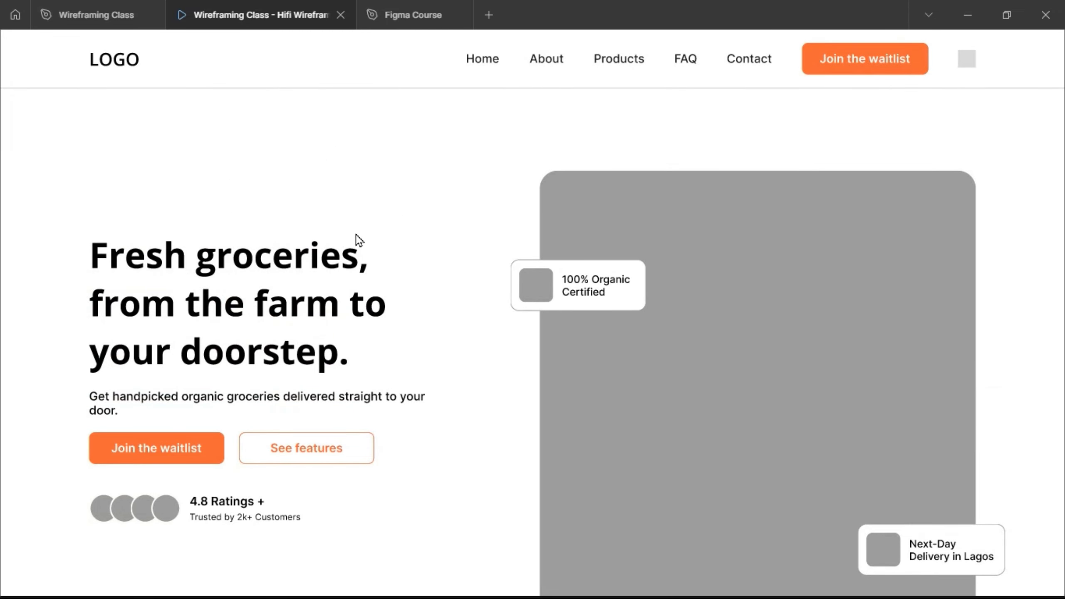
scroll(356, 235, "down", 3)
scroll(356, 235, "up", 3)
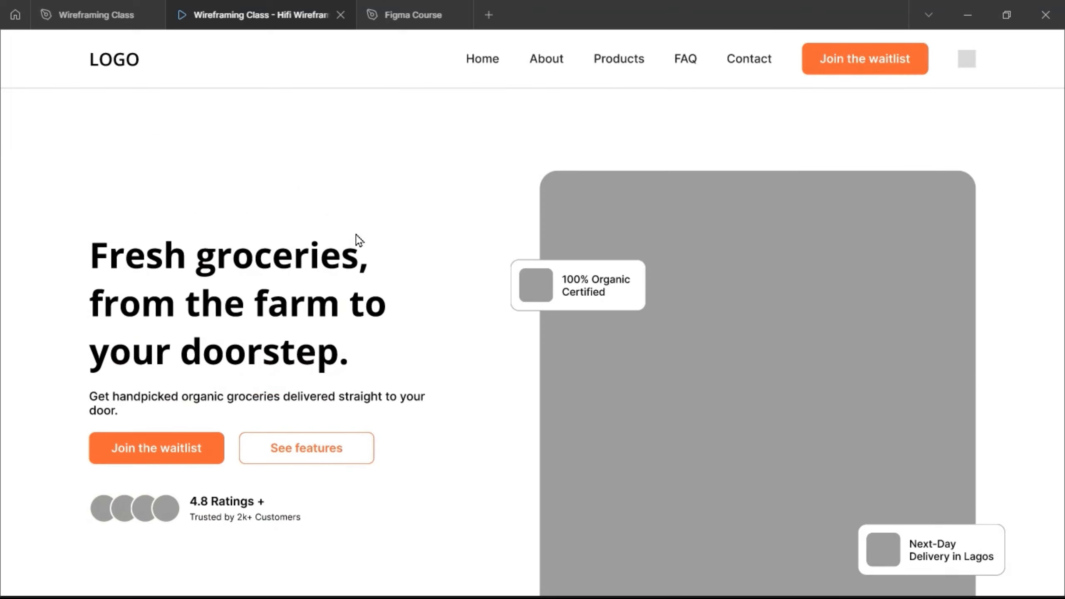
Return to the Wireframing Class design file and extend the Desktop Wireframe frame downward to a height of about 2130.
left_click(76, 6)
scroll(618, 186, "down", 5)
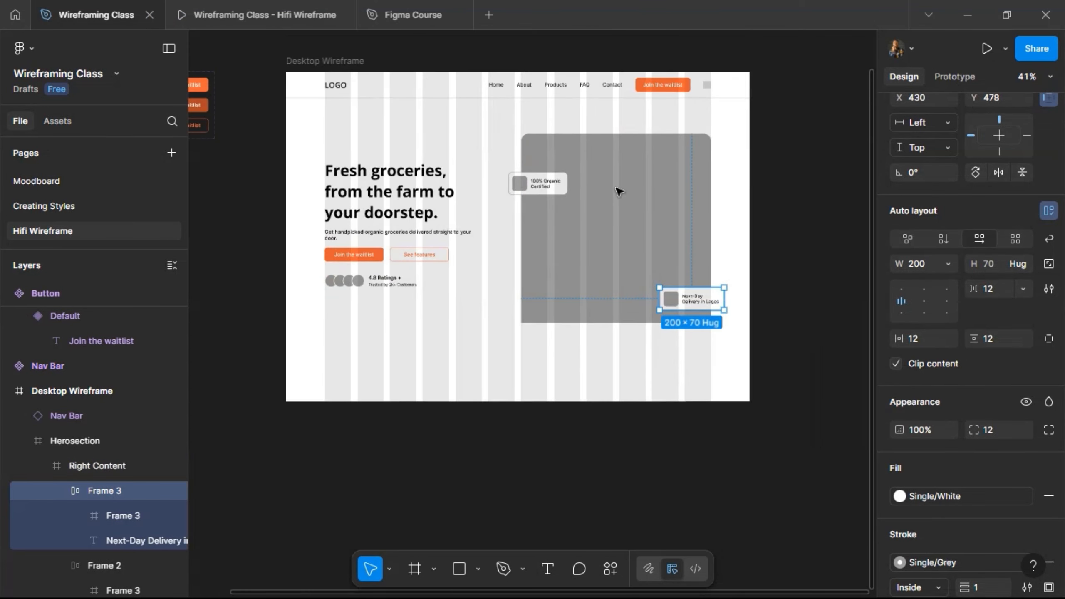
scroll(617, 188, "down", 3)
scroll(616, 188, "up", 3)
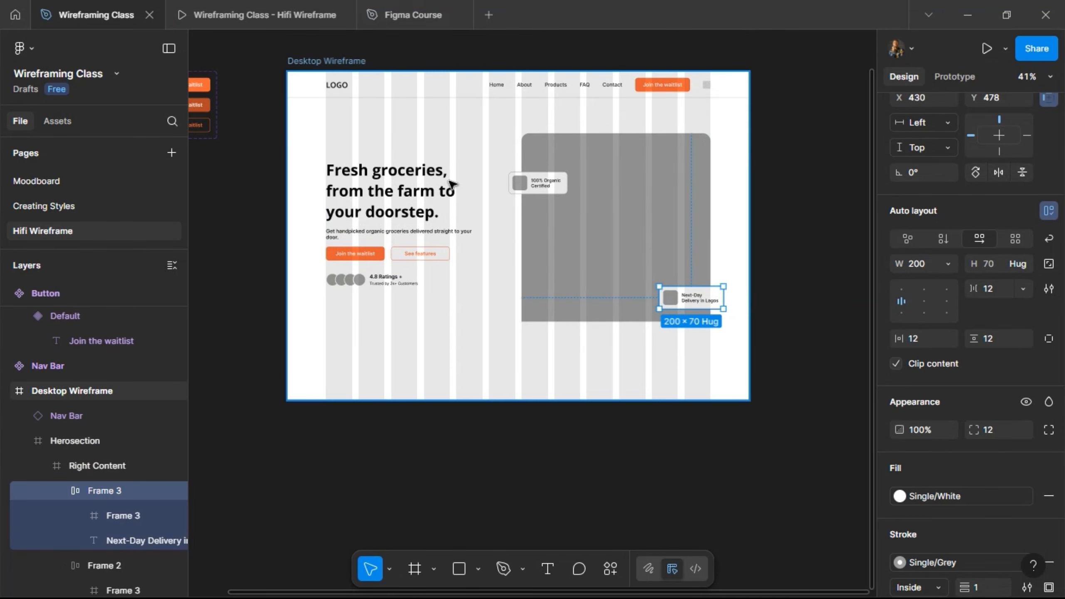
left_click(507, 387)
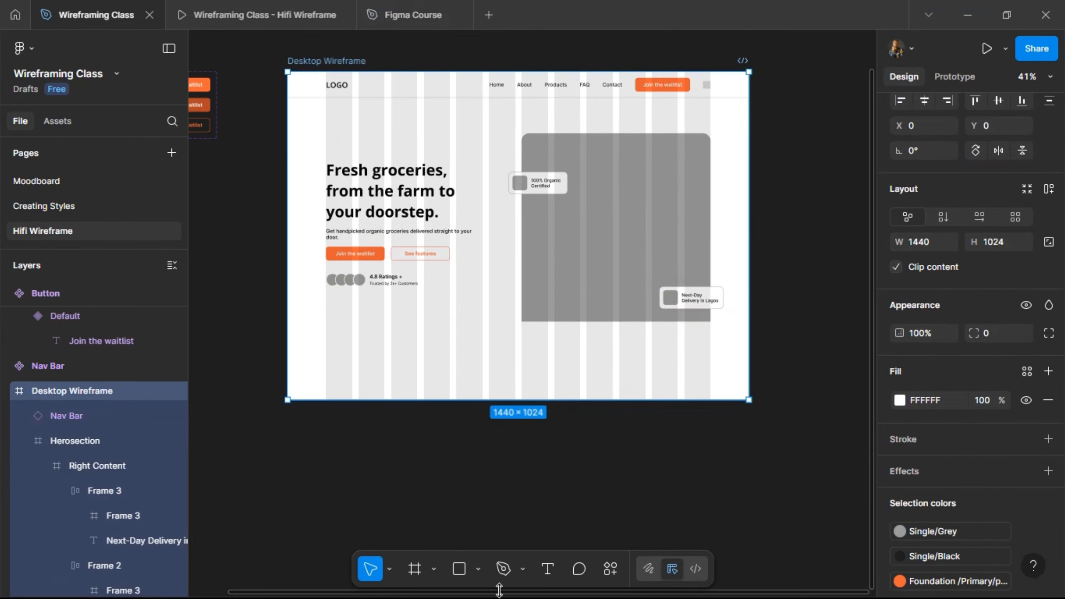
left_click_drag(498, 593, 514, 455)
scroll(496, 319, "up", 5)
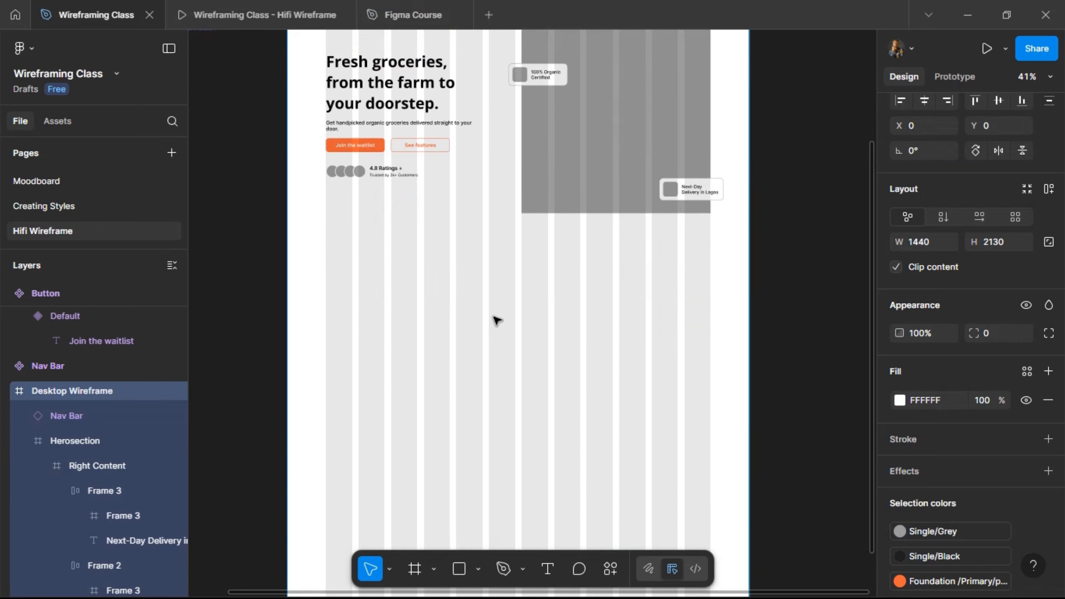
scroll(496, 319, "up", 3)
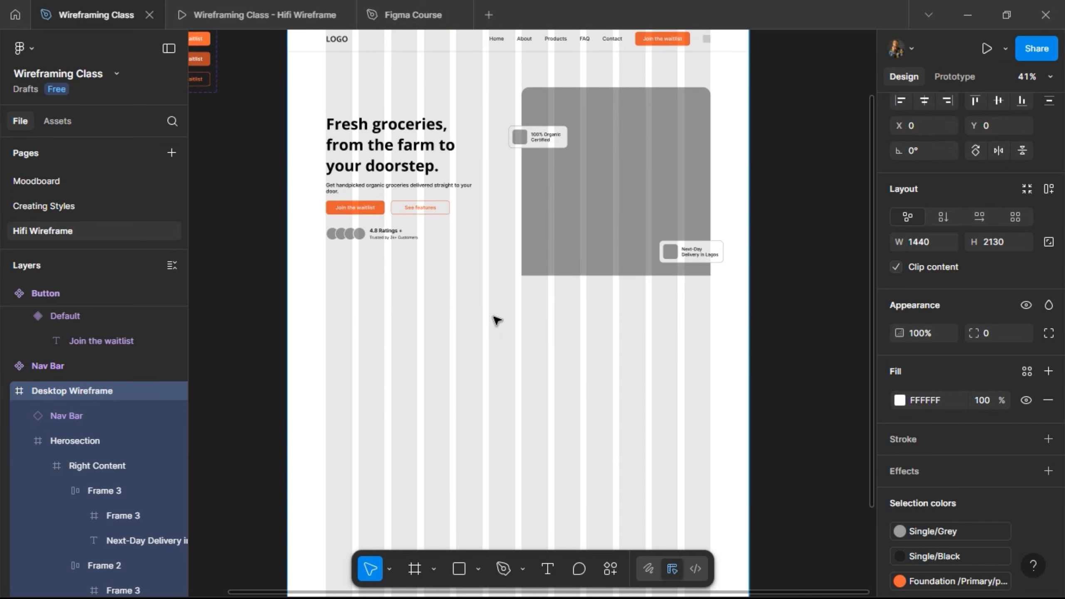